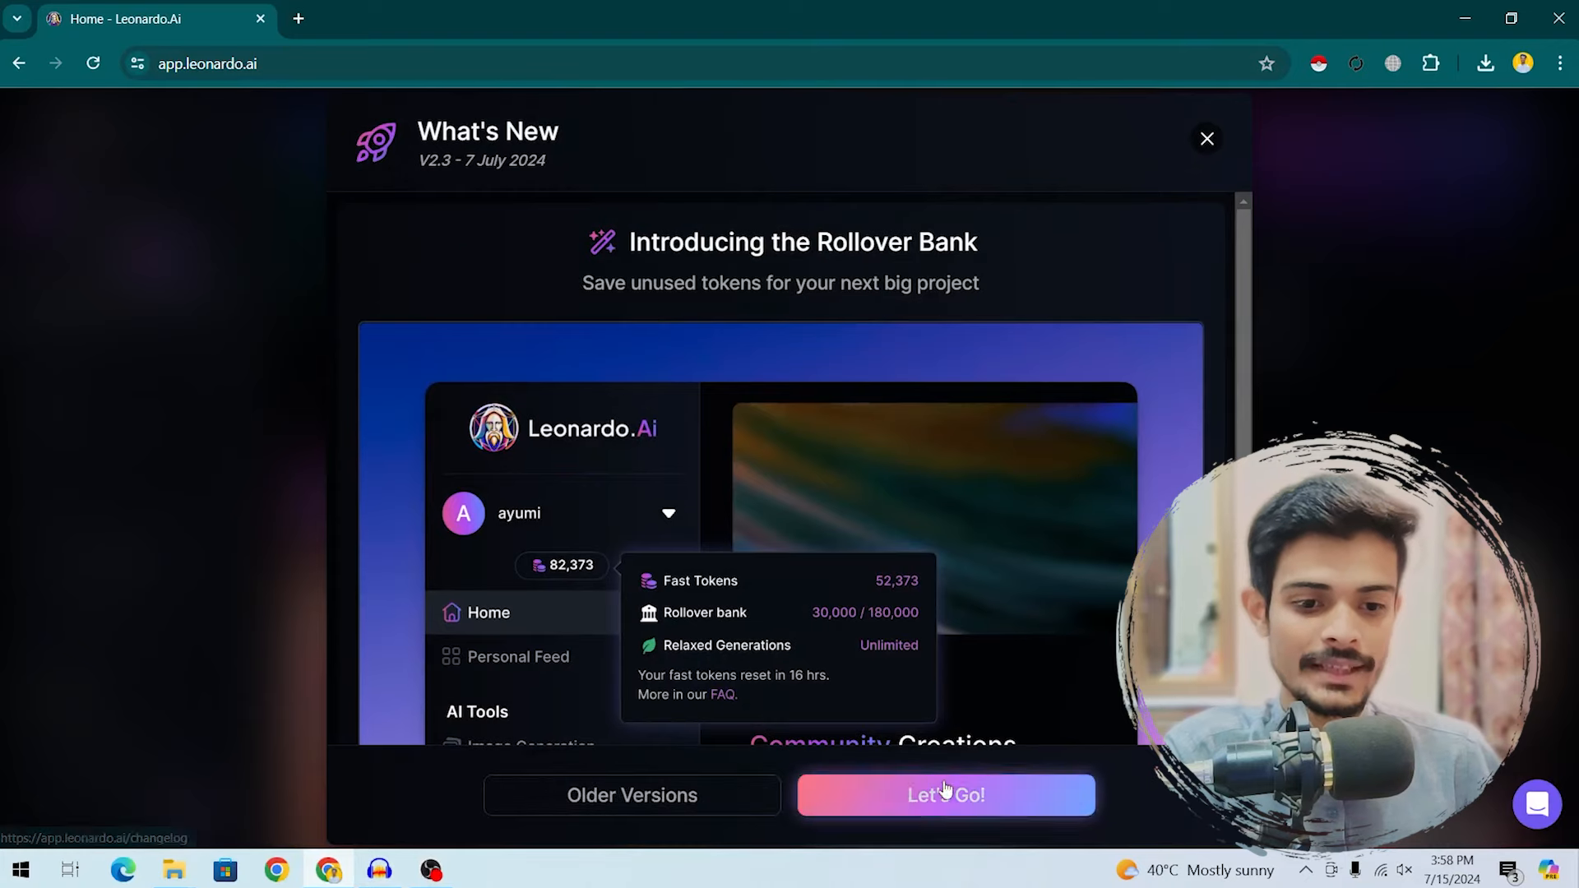
Step: Dismiss the What's New announcement and bring up the account's token breakdown
left_click(923, 793)
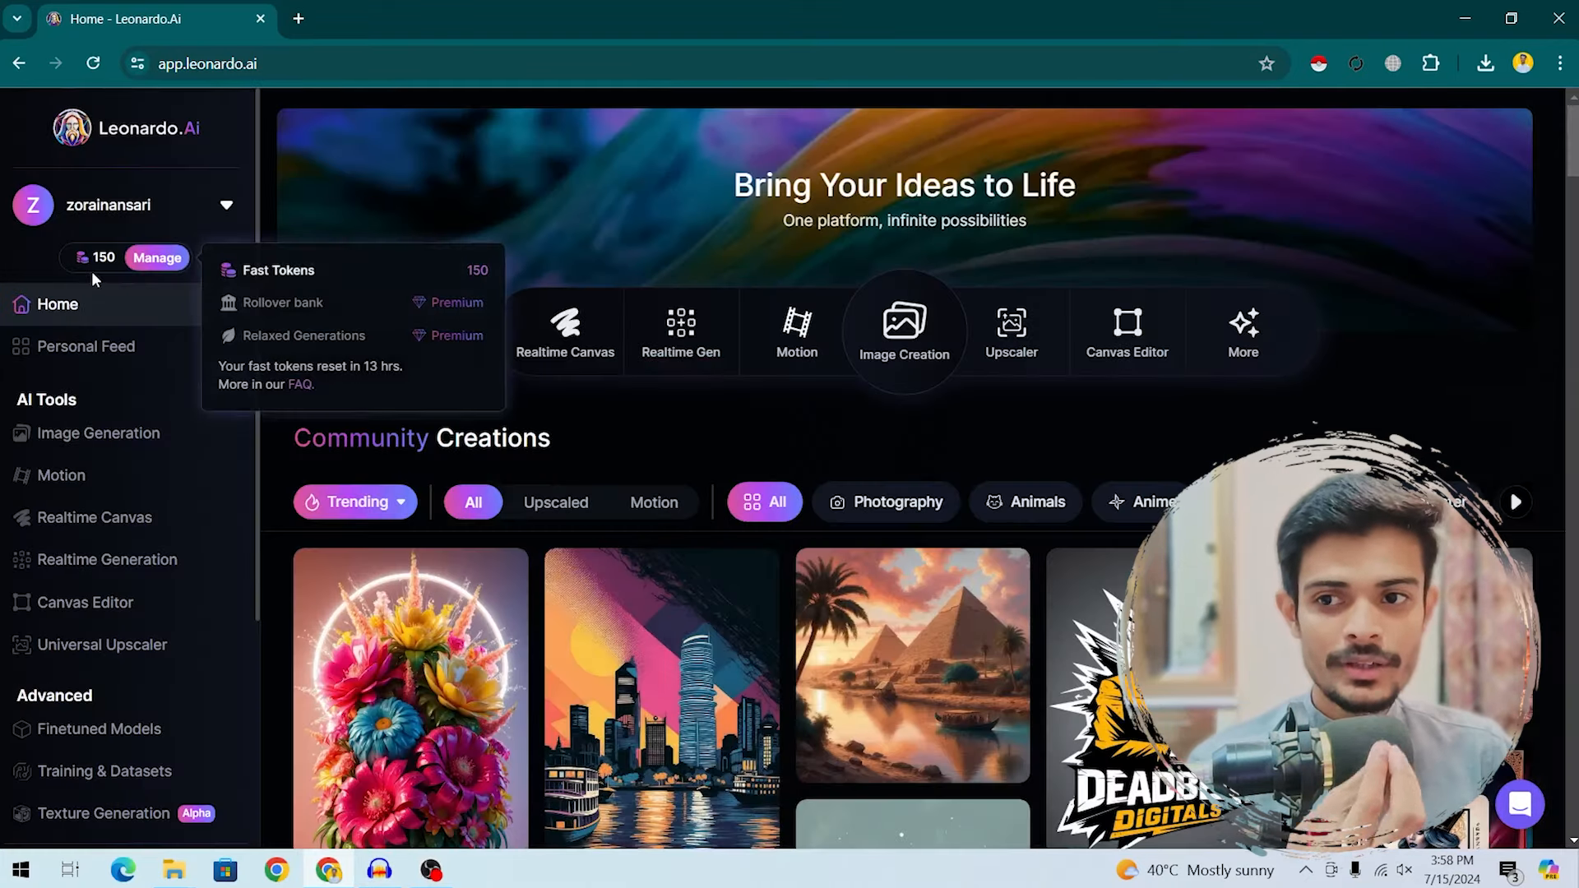
mouse_move(102, 268)
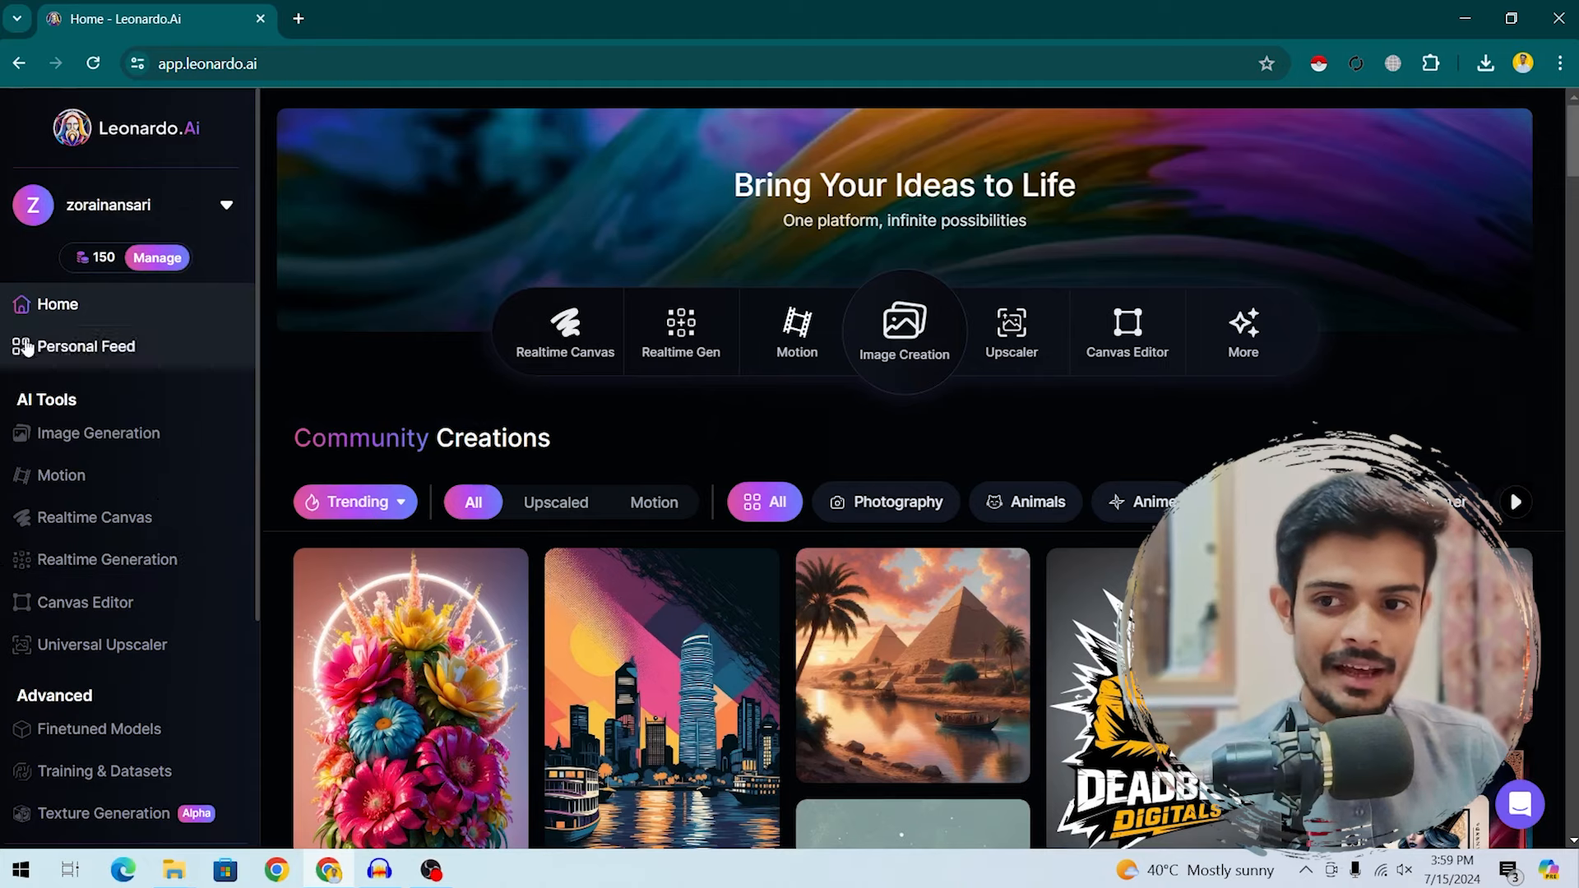
Step: Open the Personal Feed and browse through your own generated images
left_click(170, 363)
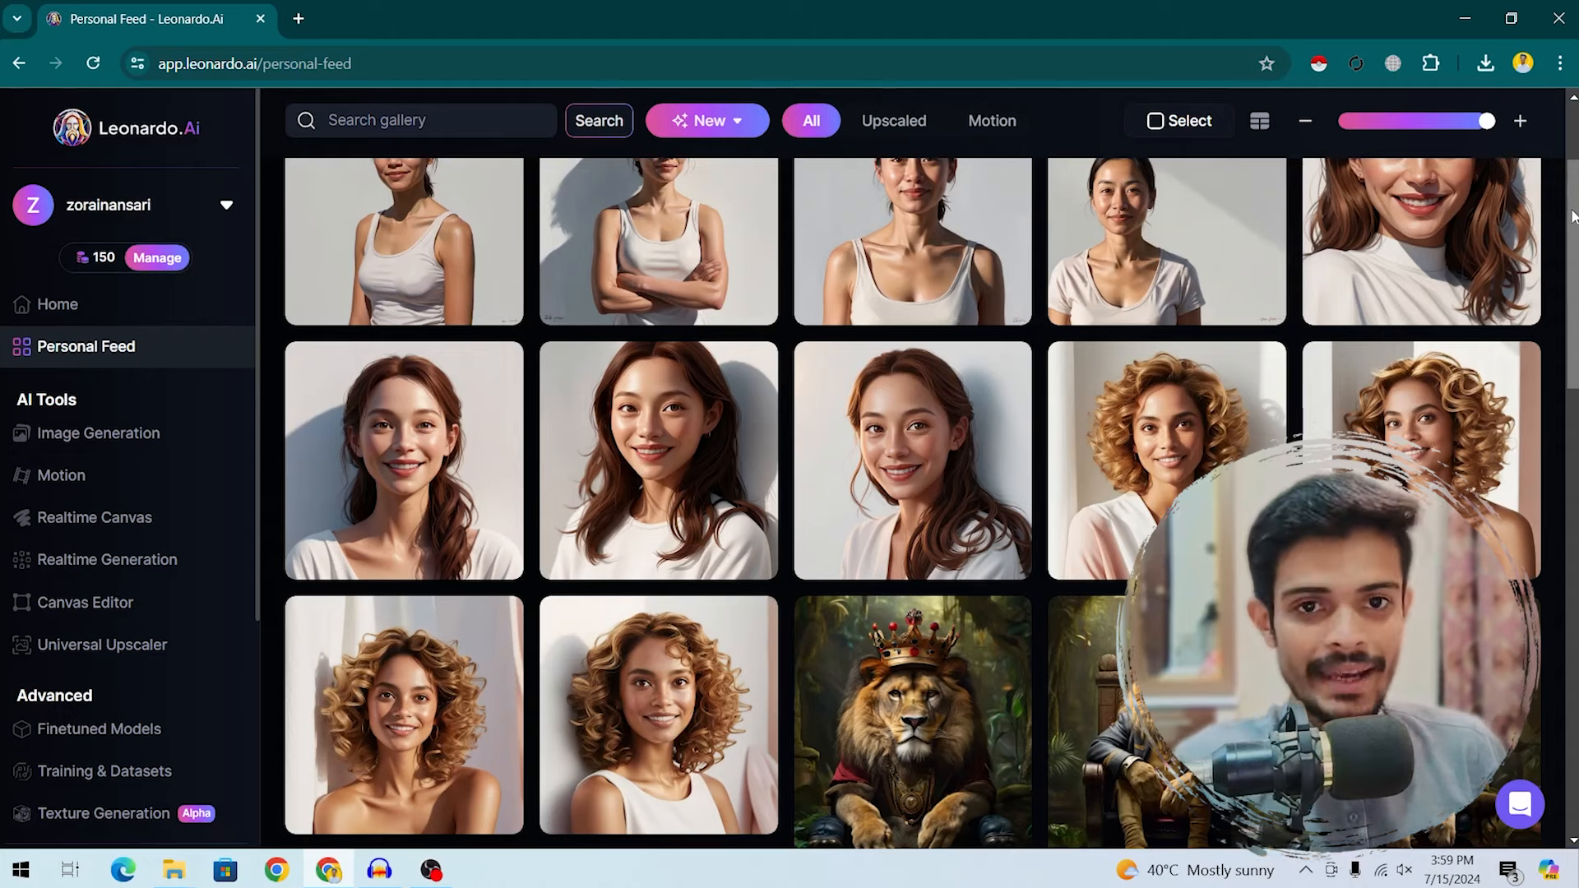
scroll(1422, 247, "up", 3)
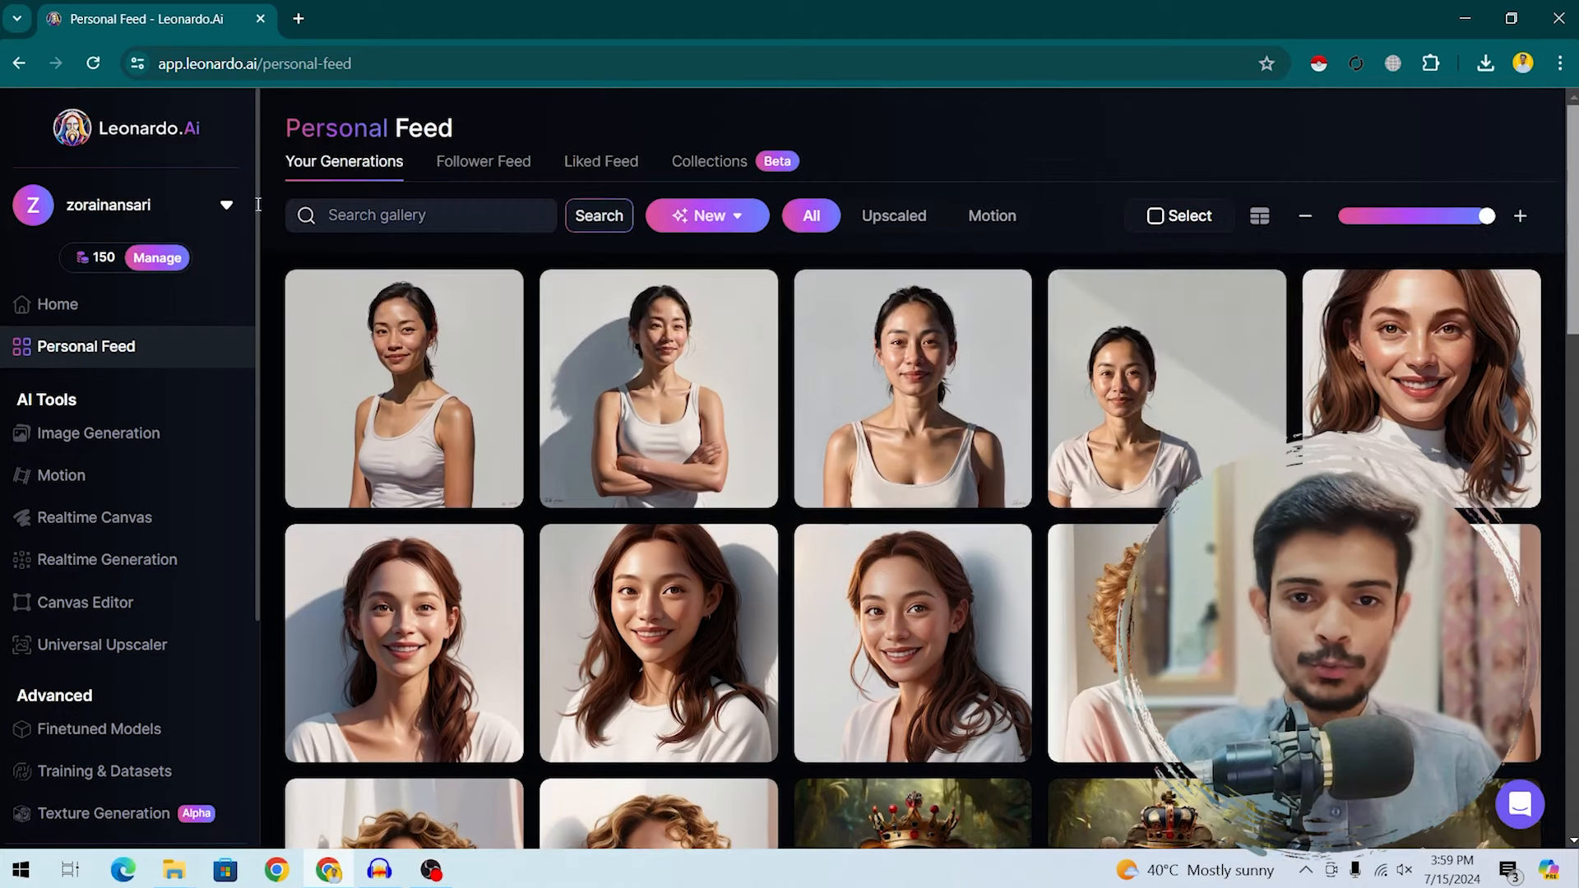
scroll(1575, 214, "down", 3)
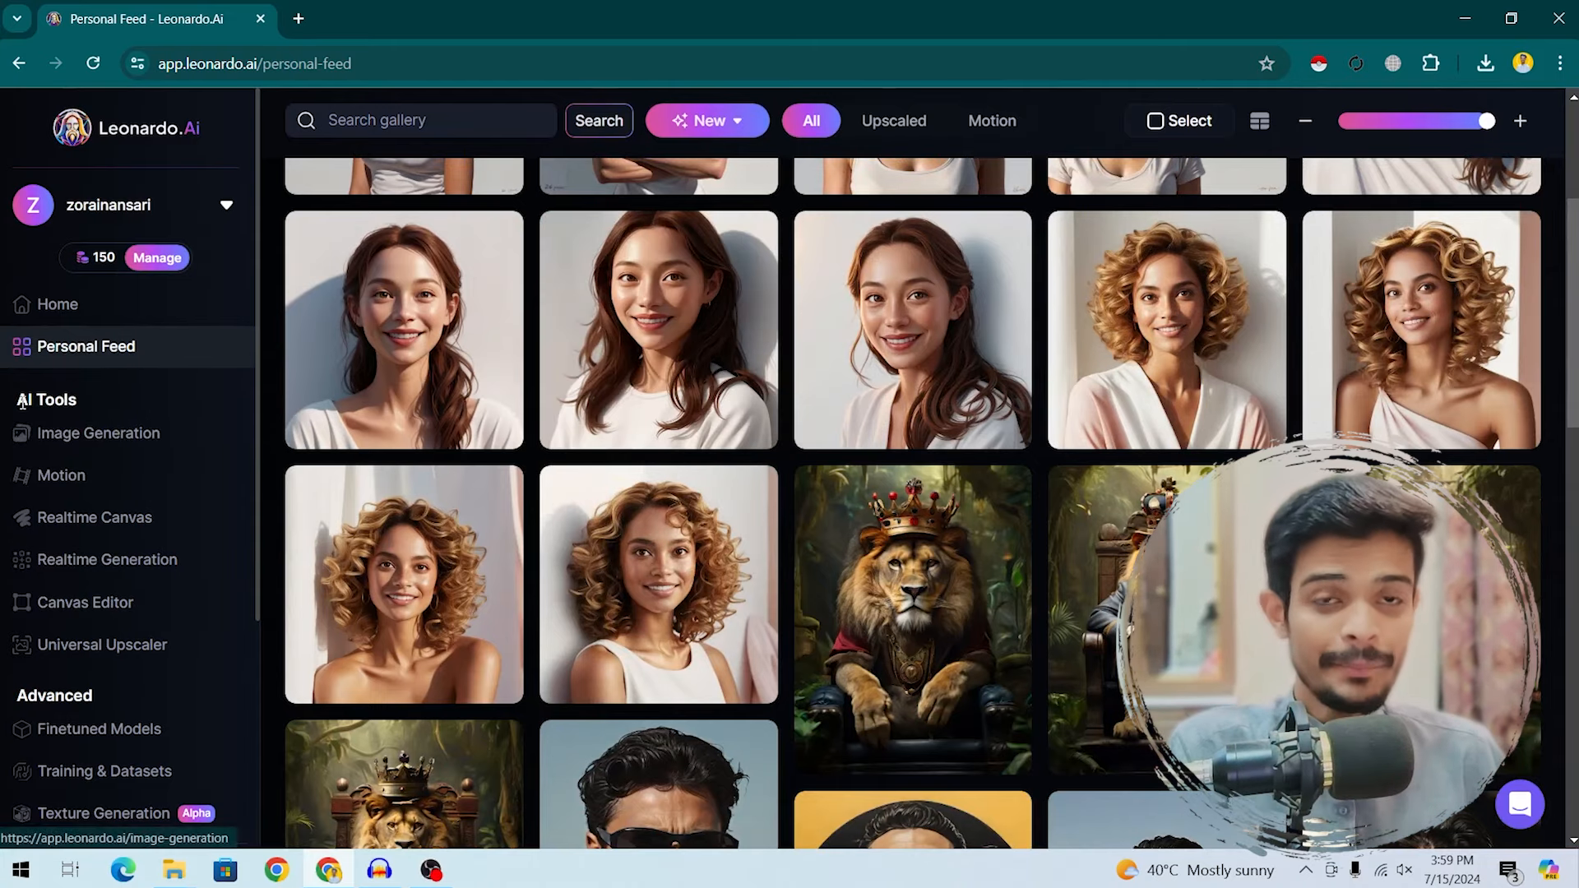
Step: Take a brief look at the Image Generation page and return to the home page
left_click(126, 446)
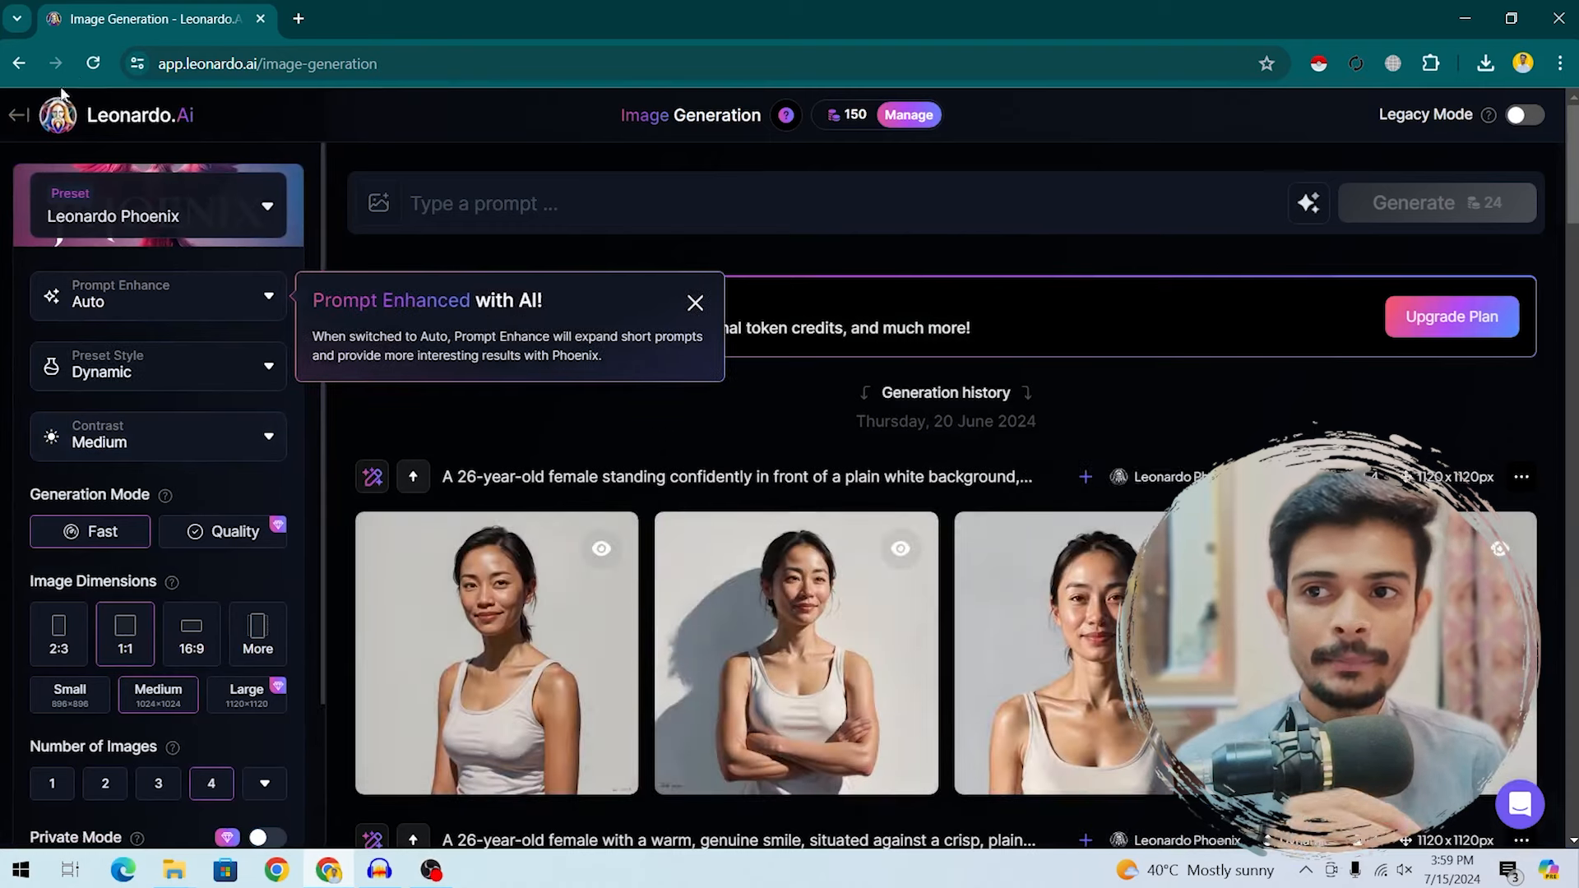
left_click(12, 118)
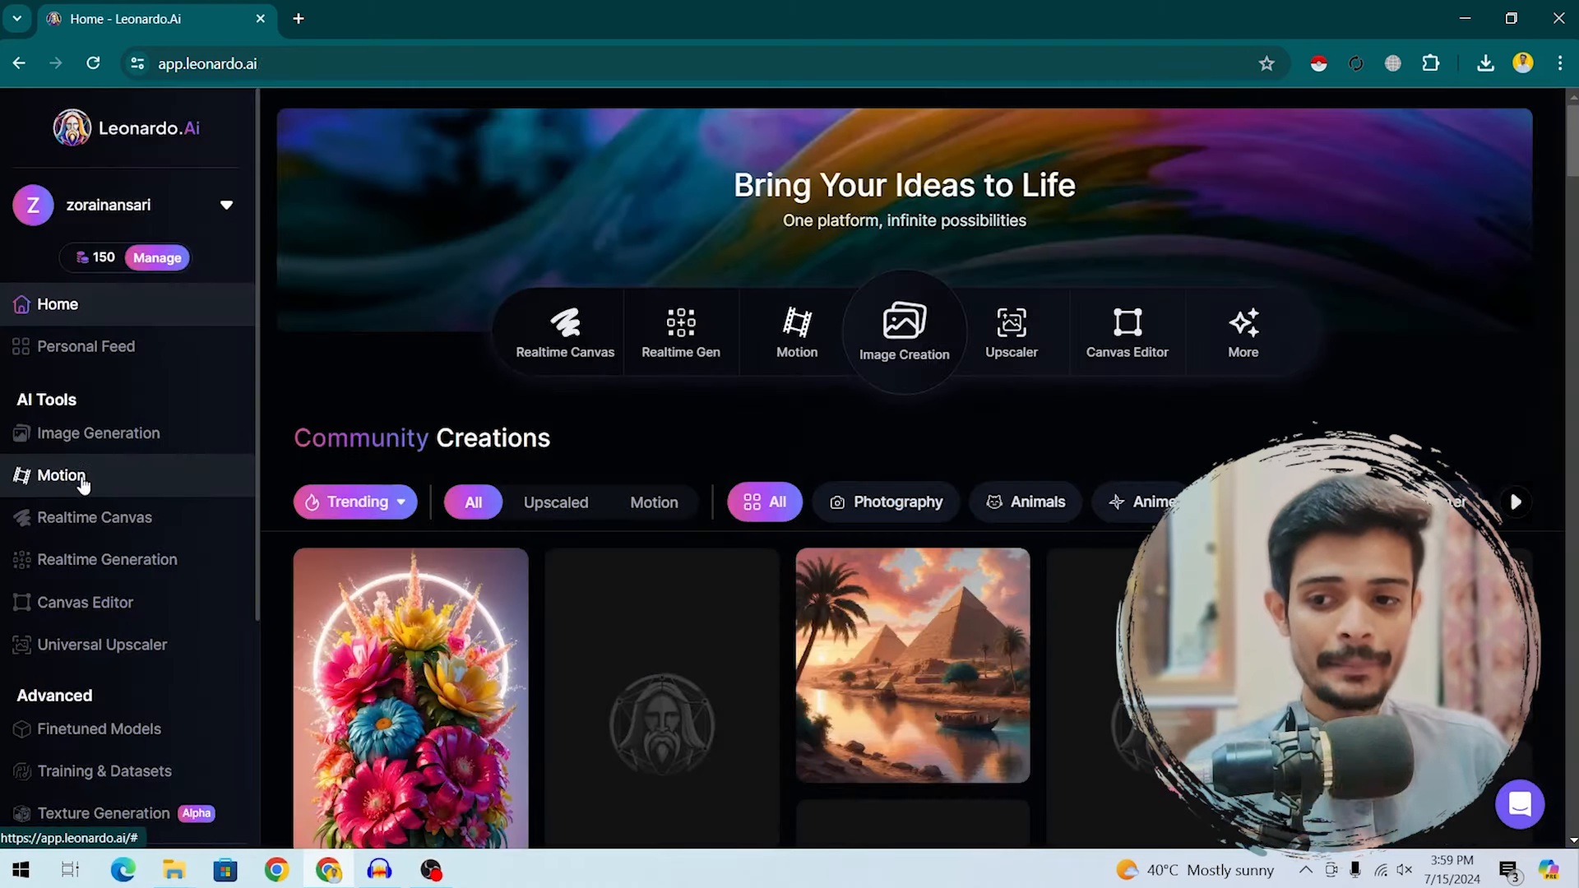
Step: Open Finetuned Models and browse through the list of community models
scroll(82, 483, "down", 3)
left_click(99, 445)
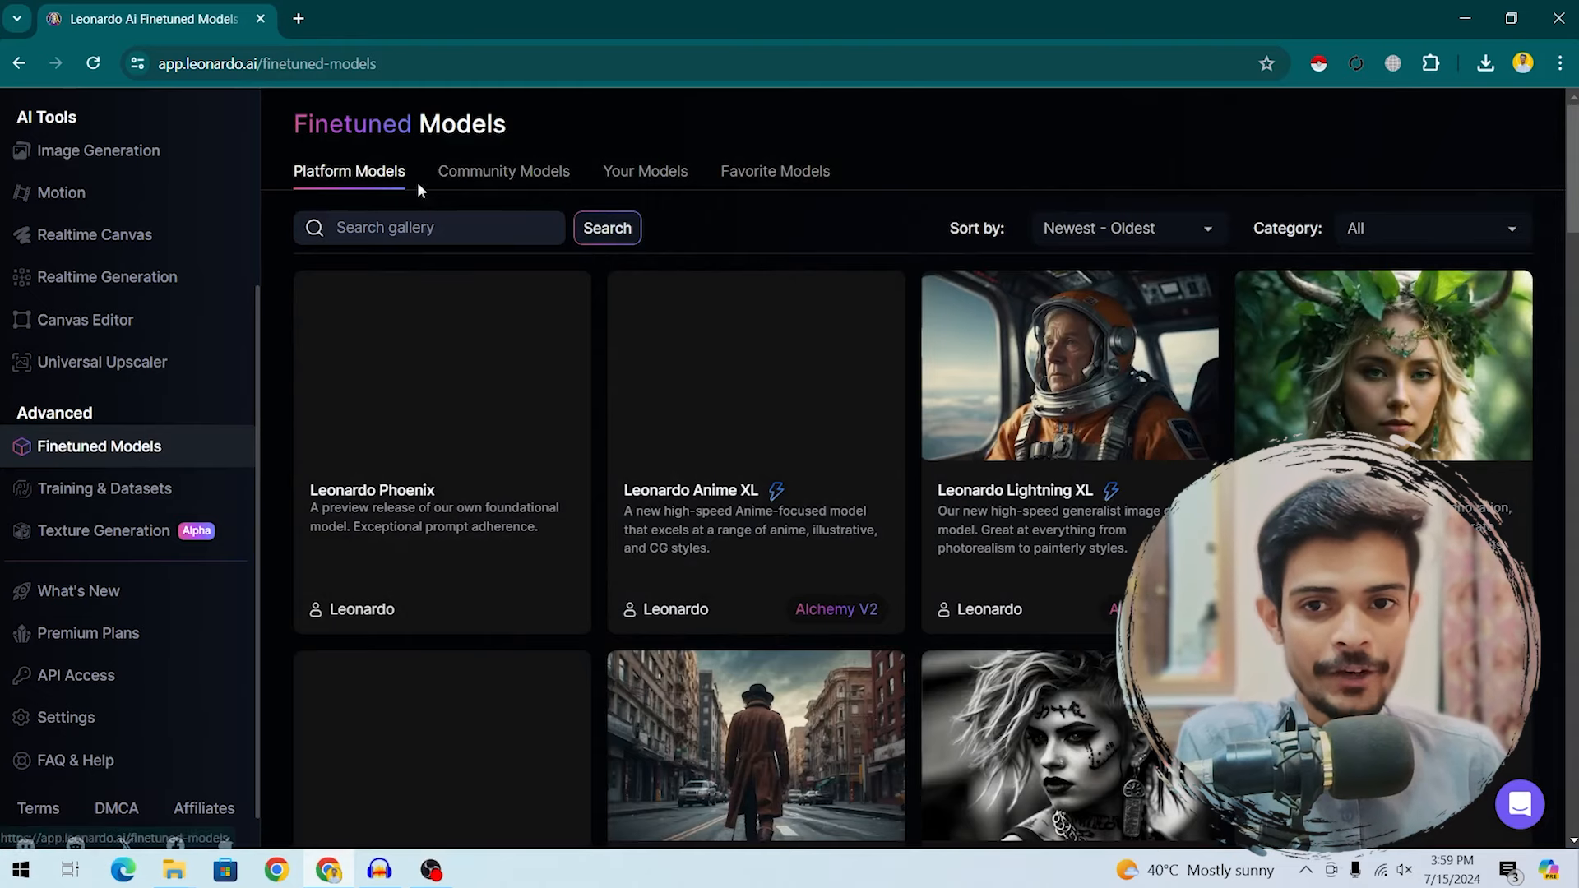
left_click(533, 181)
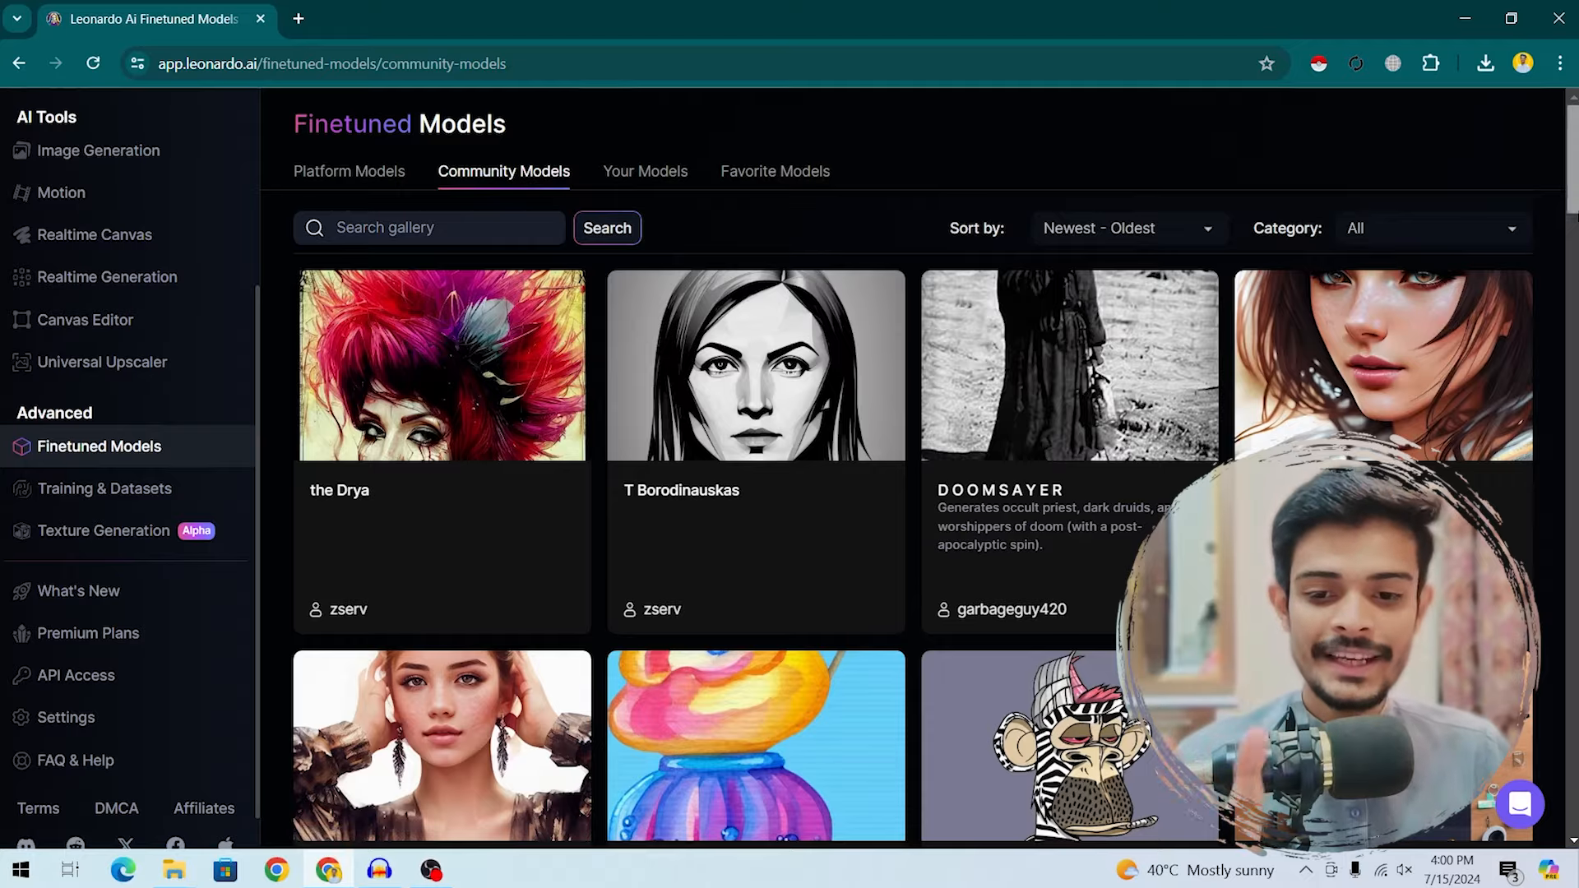
scroll(913, 493, "down", 10)
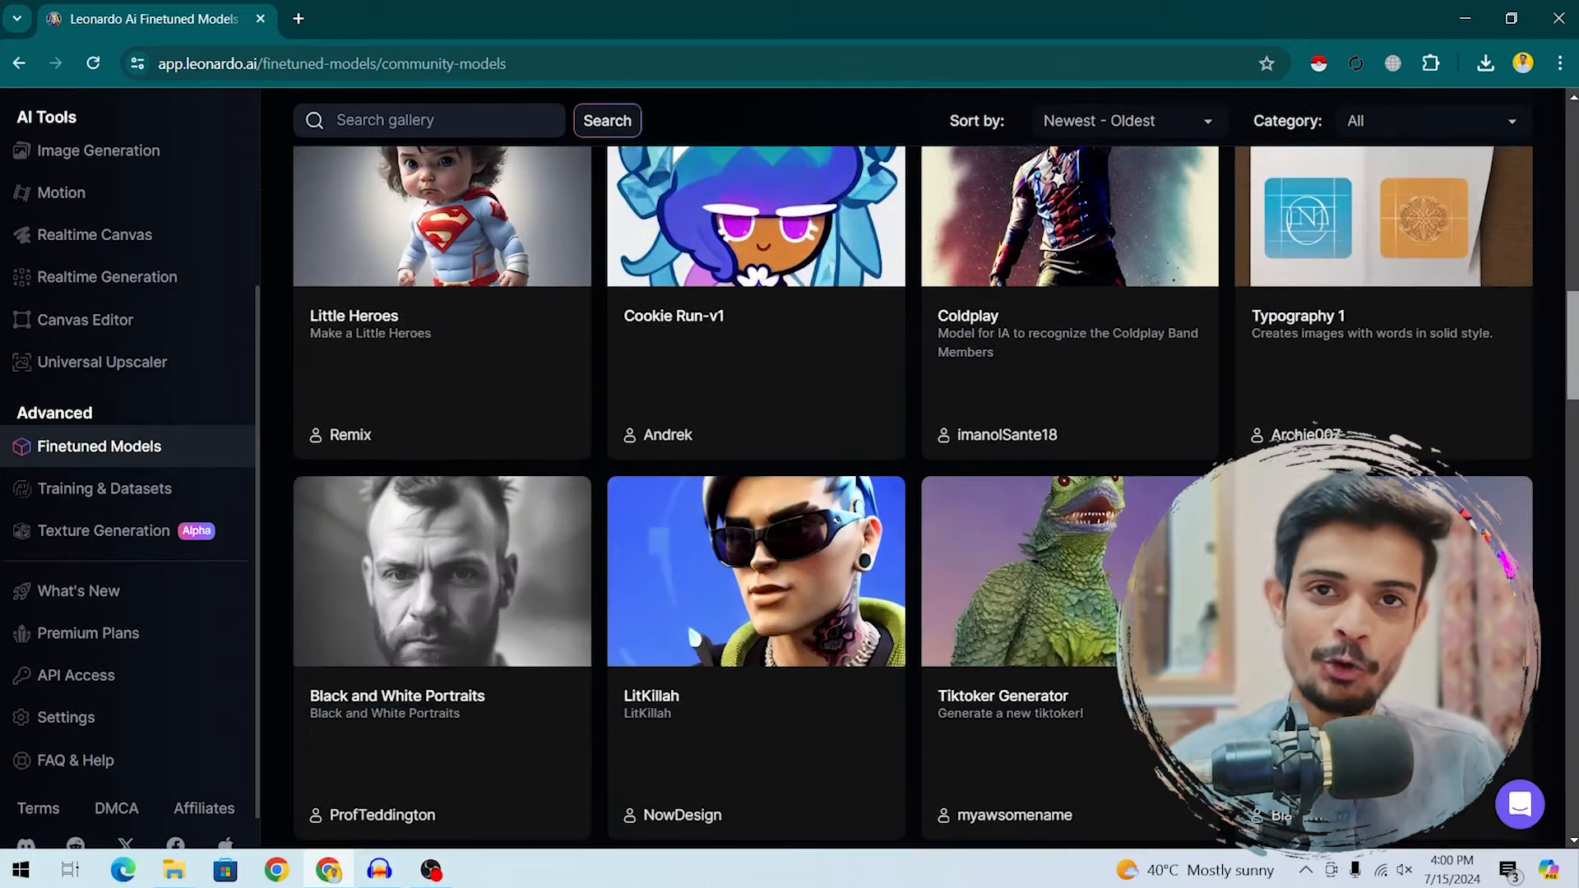
scroll(913, 494, "down", 5)
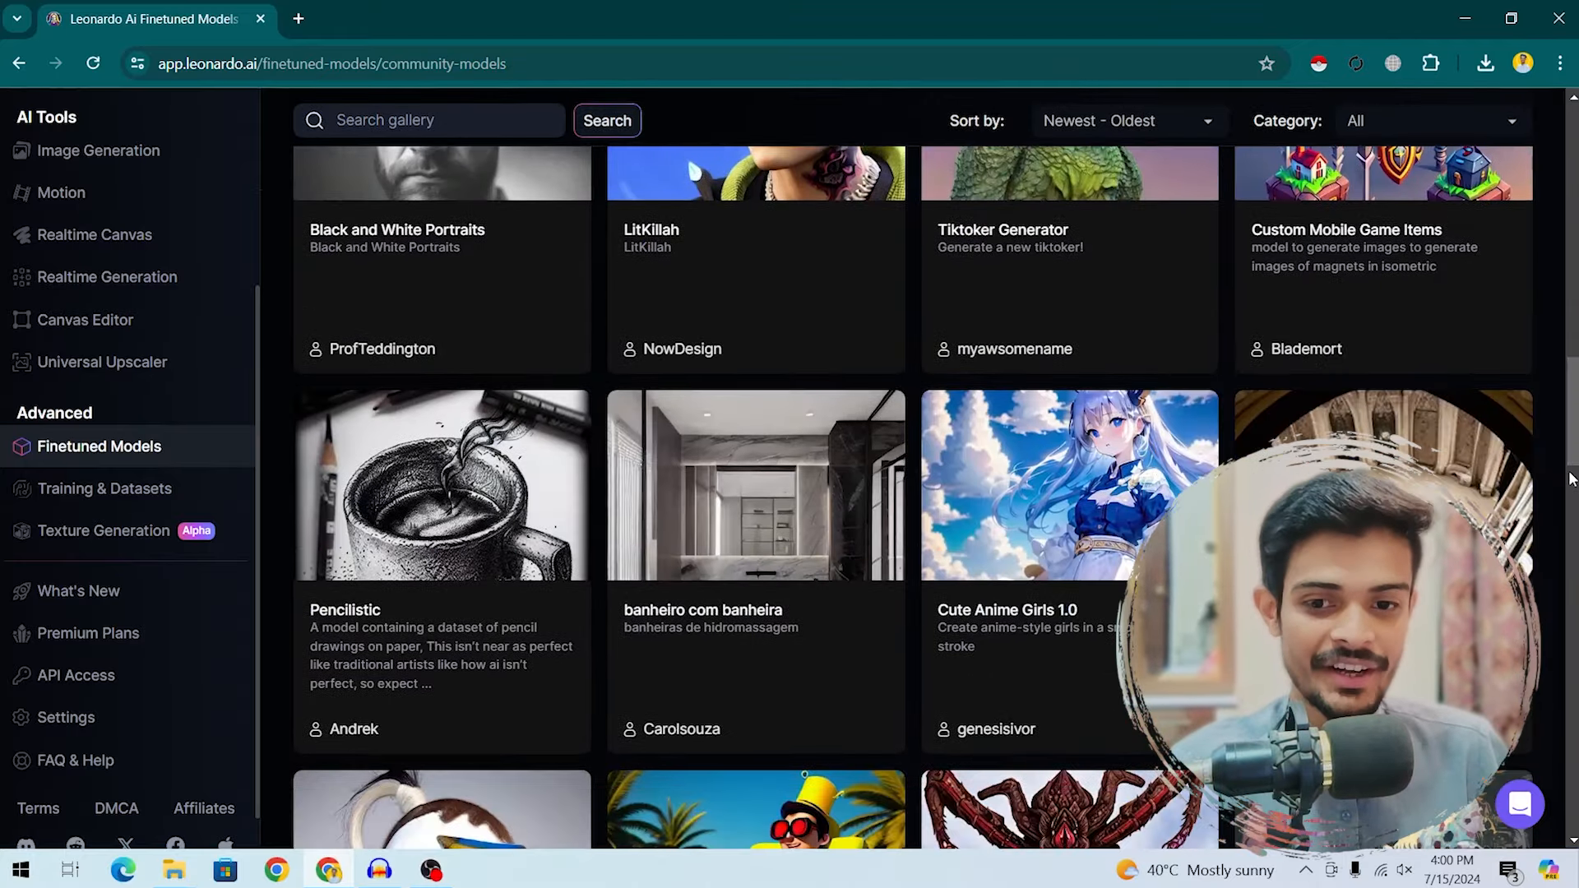
scroll(1022, 490, "down", 5)
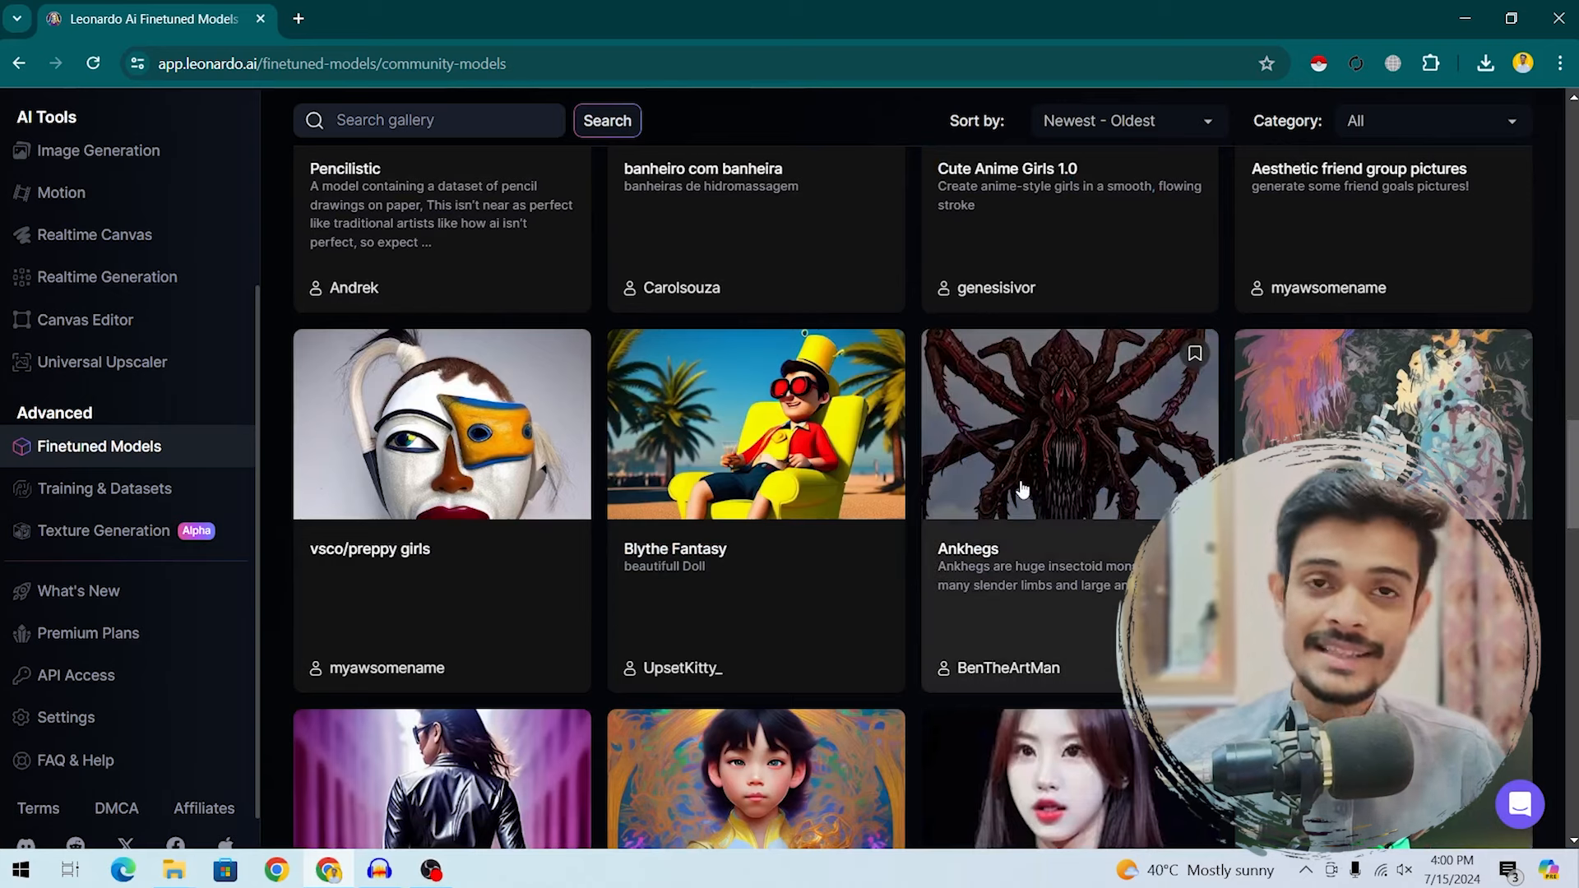
Step: Open the Blythe Fantasy community model's full page and examine its details and sample images
left_click(853, 474)
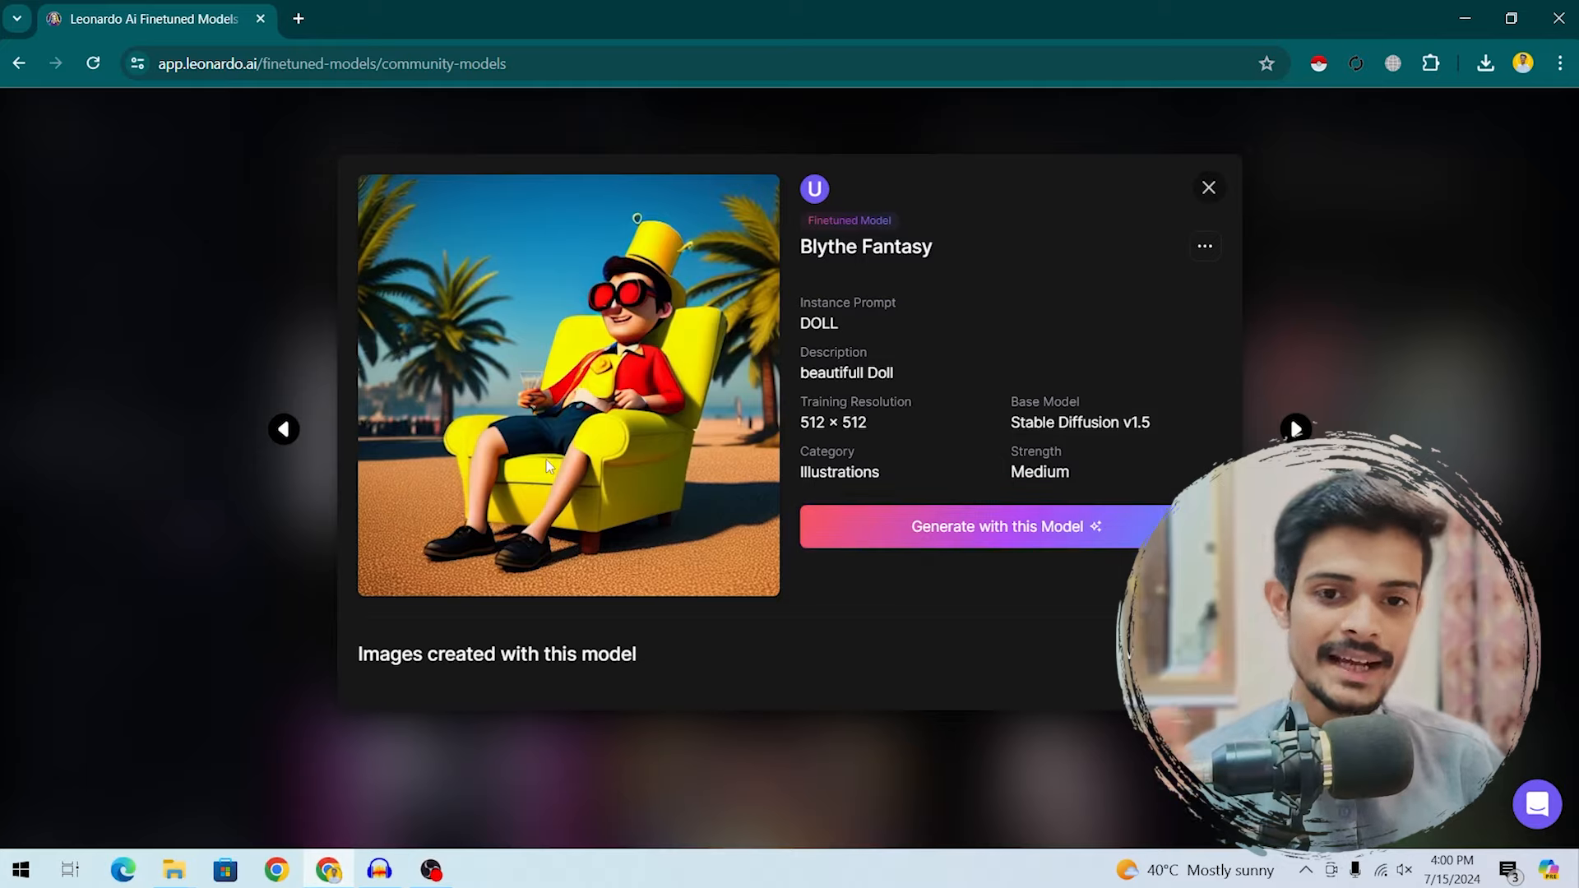
left_click(569, 385)
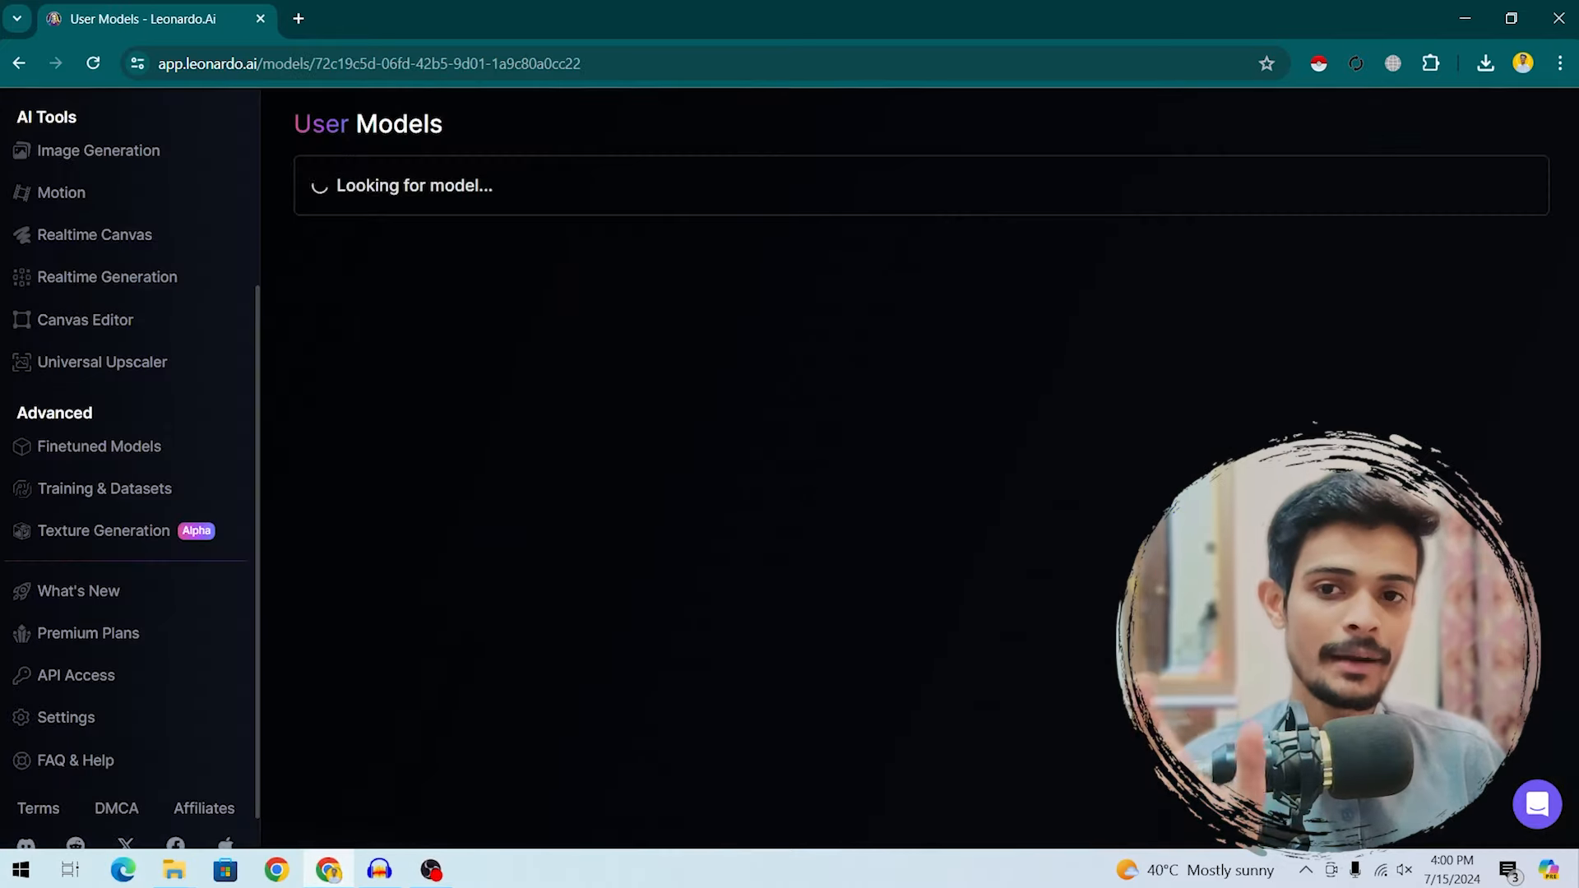
scroll(1088, 363, "down", 7)
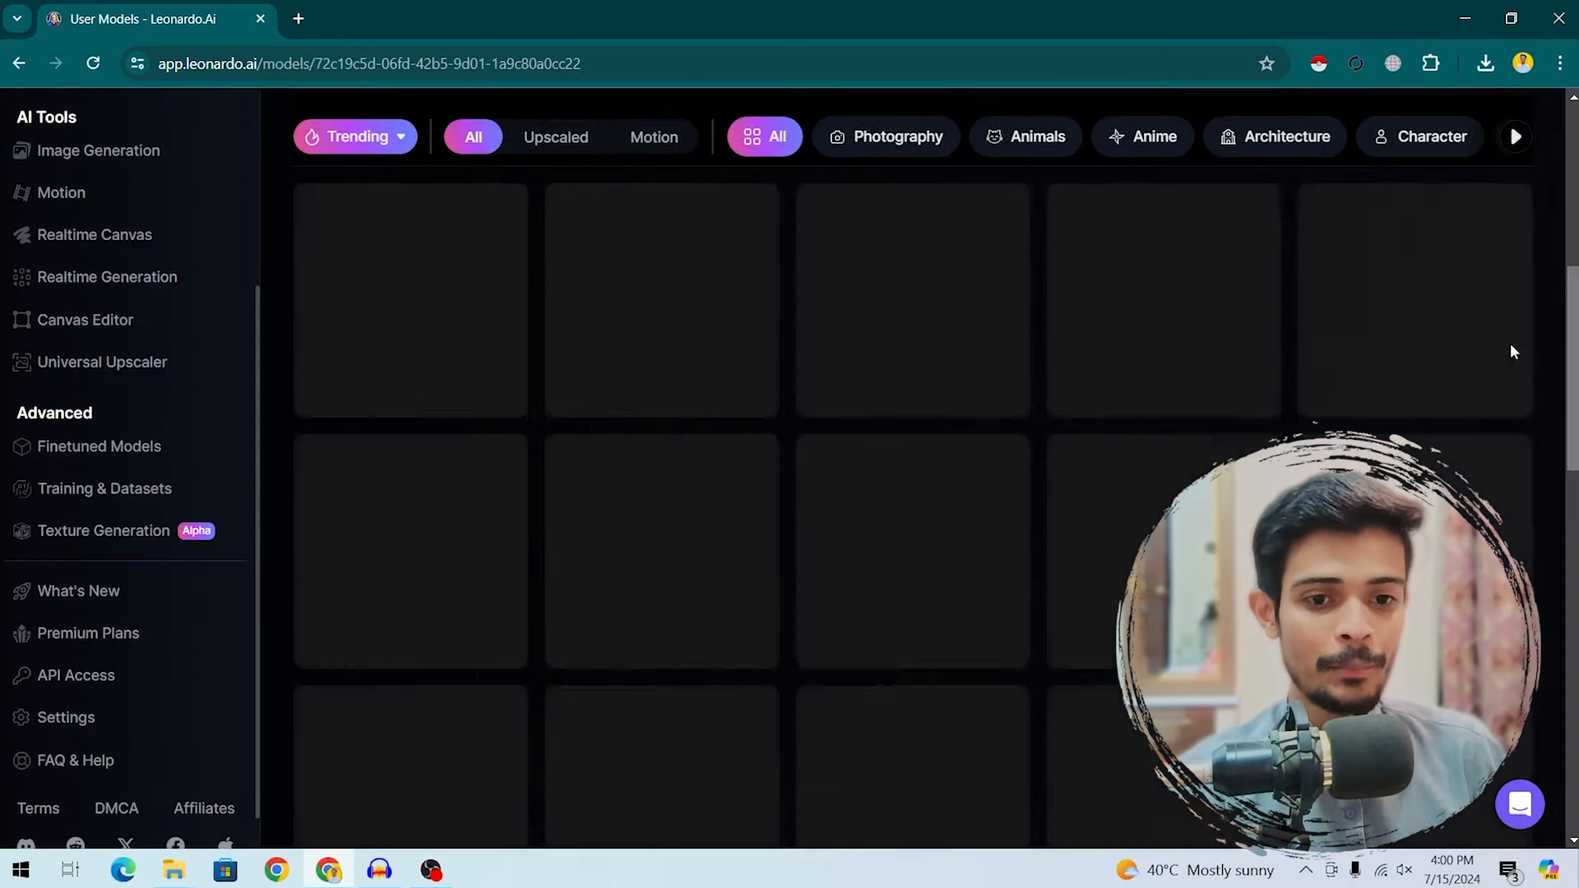
scroll(905, 469, "up", 7)
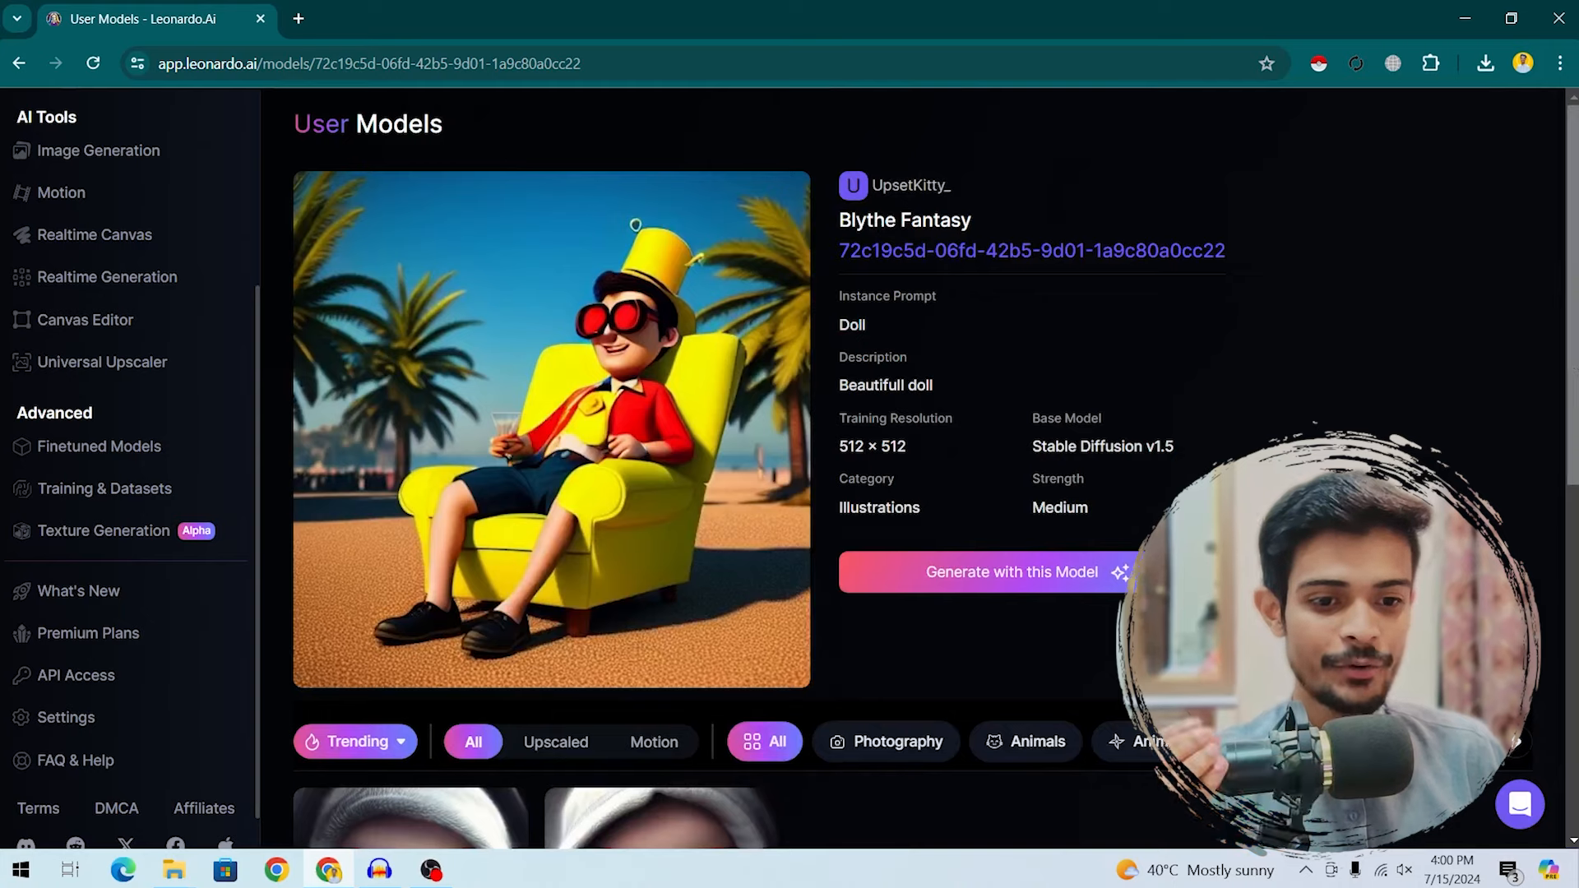
scroll(1260, 220, "down", 1)
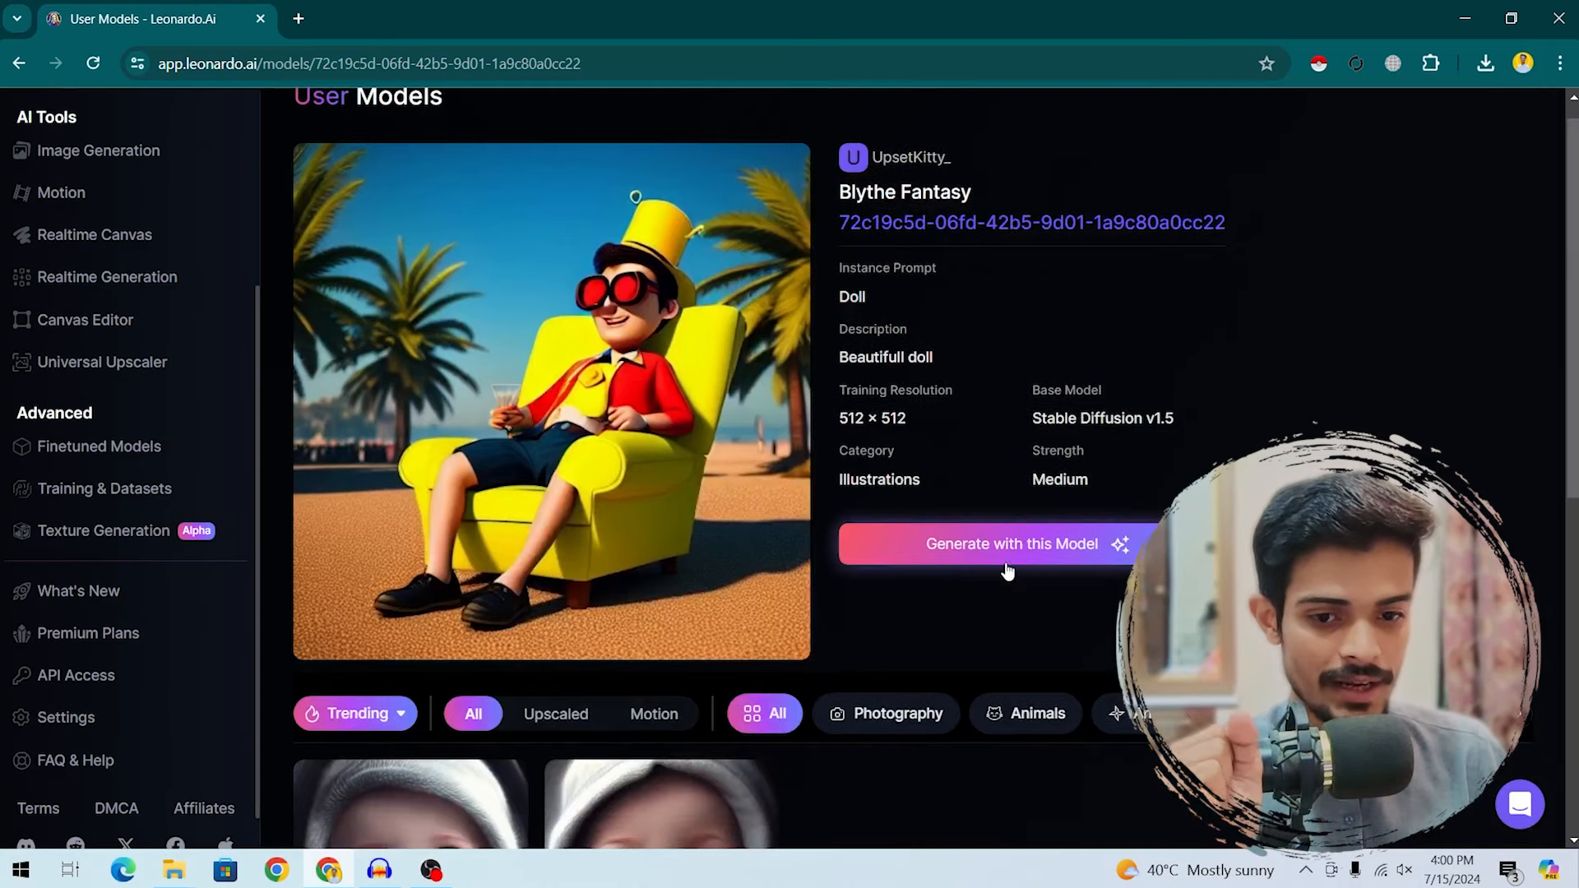
left_click(115, 446)
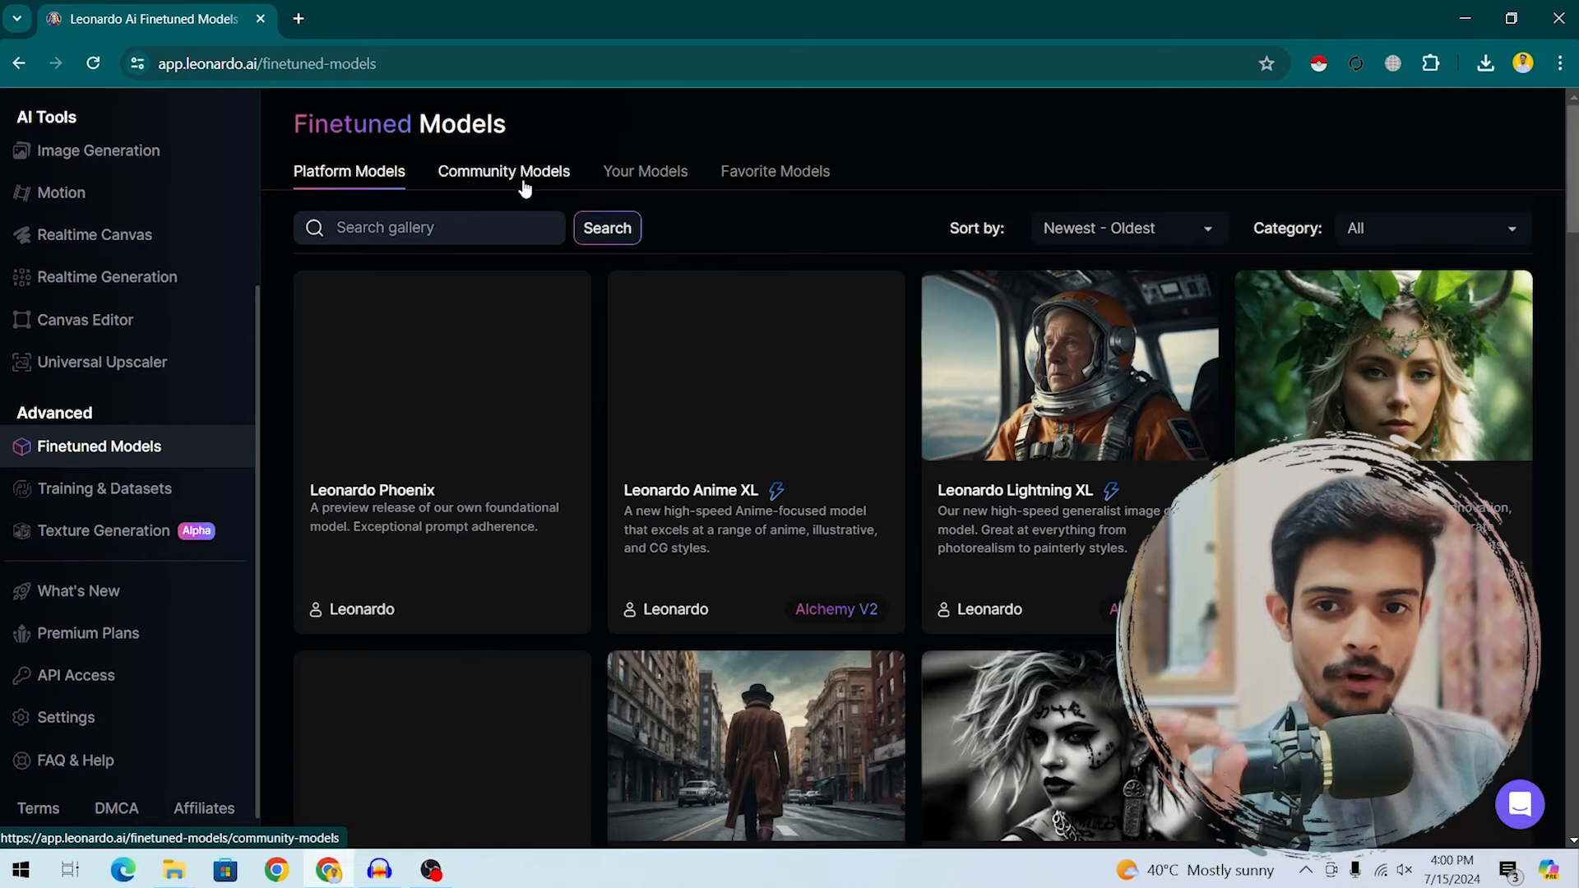
left_click(523, 182)
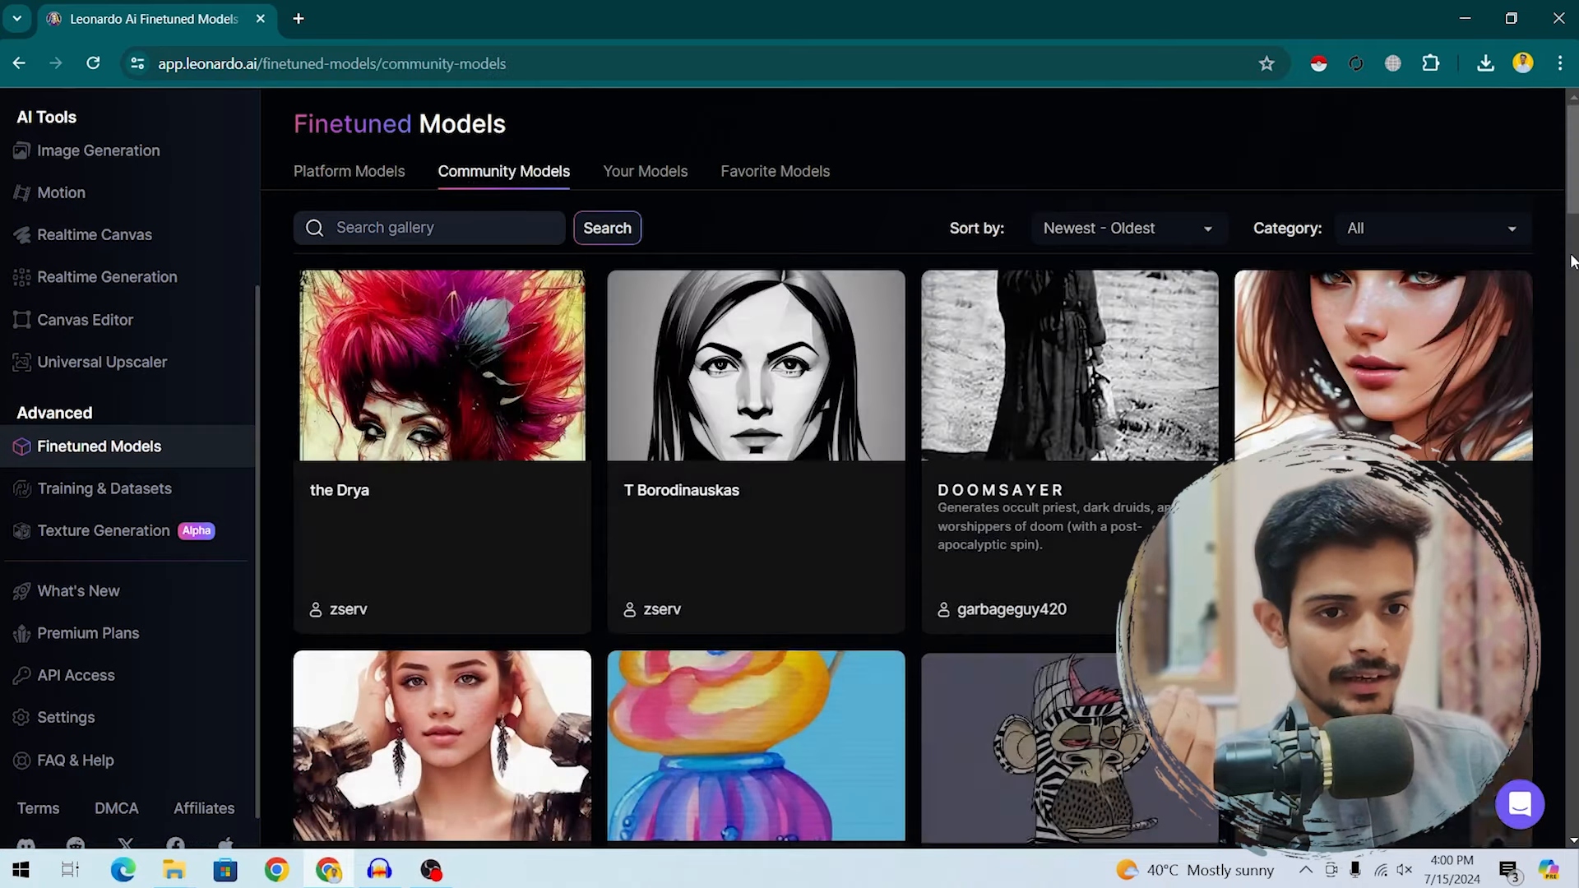
left_click(811, 403)
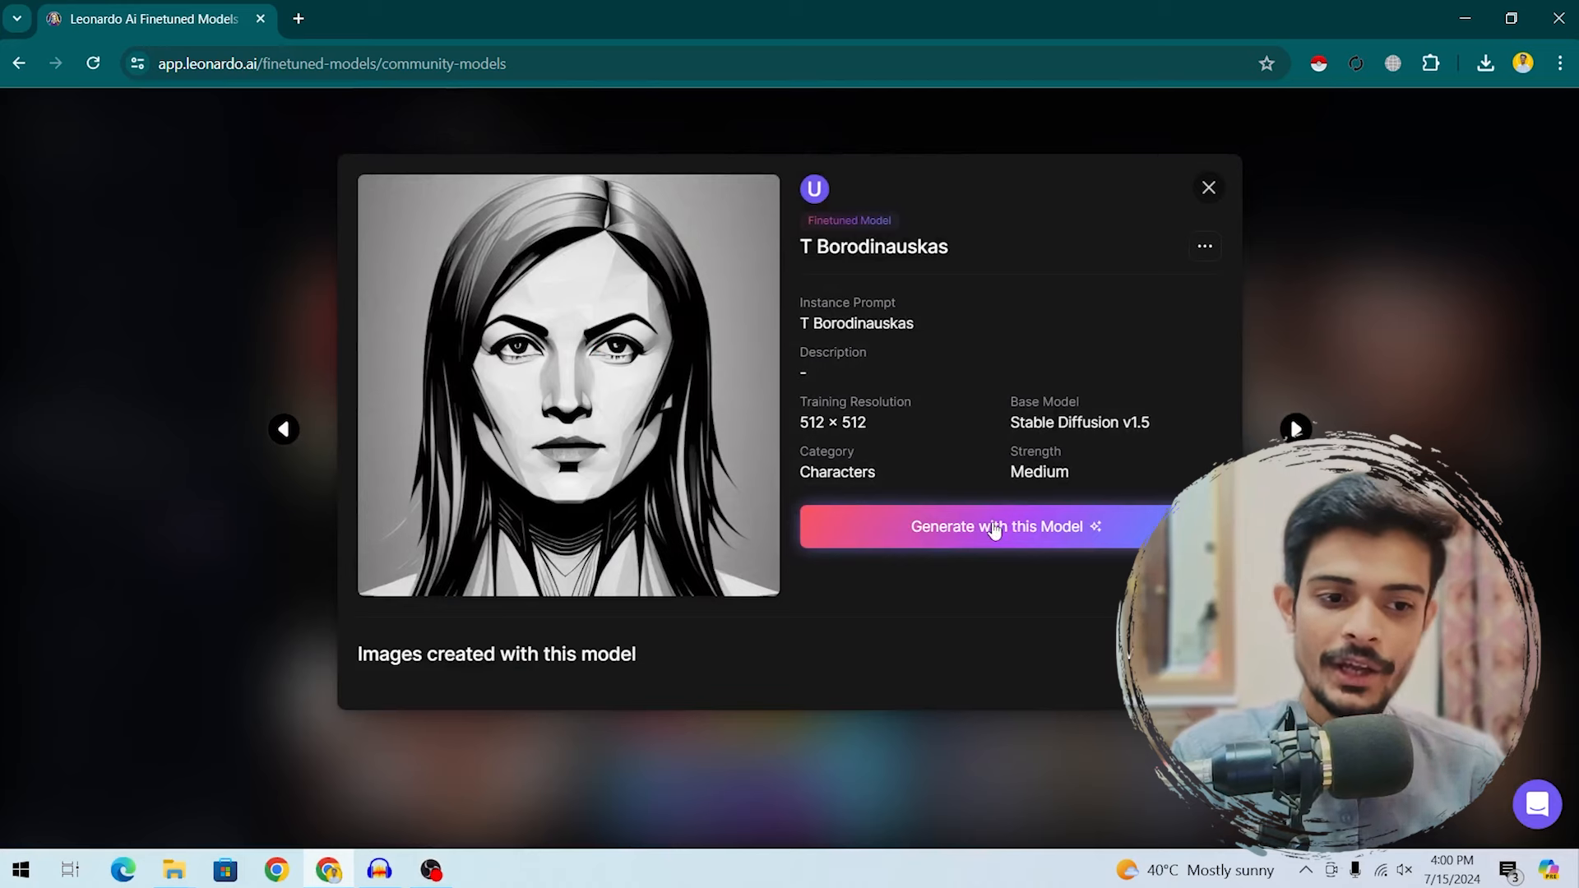
key("Escape")
Step: Check your own models and the favorite models in the Finetuned Models section
left_click(629, 174)
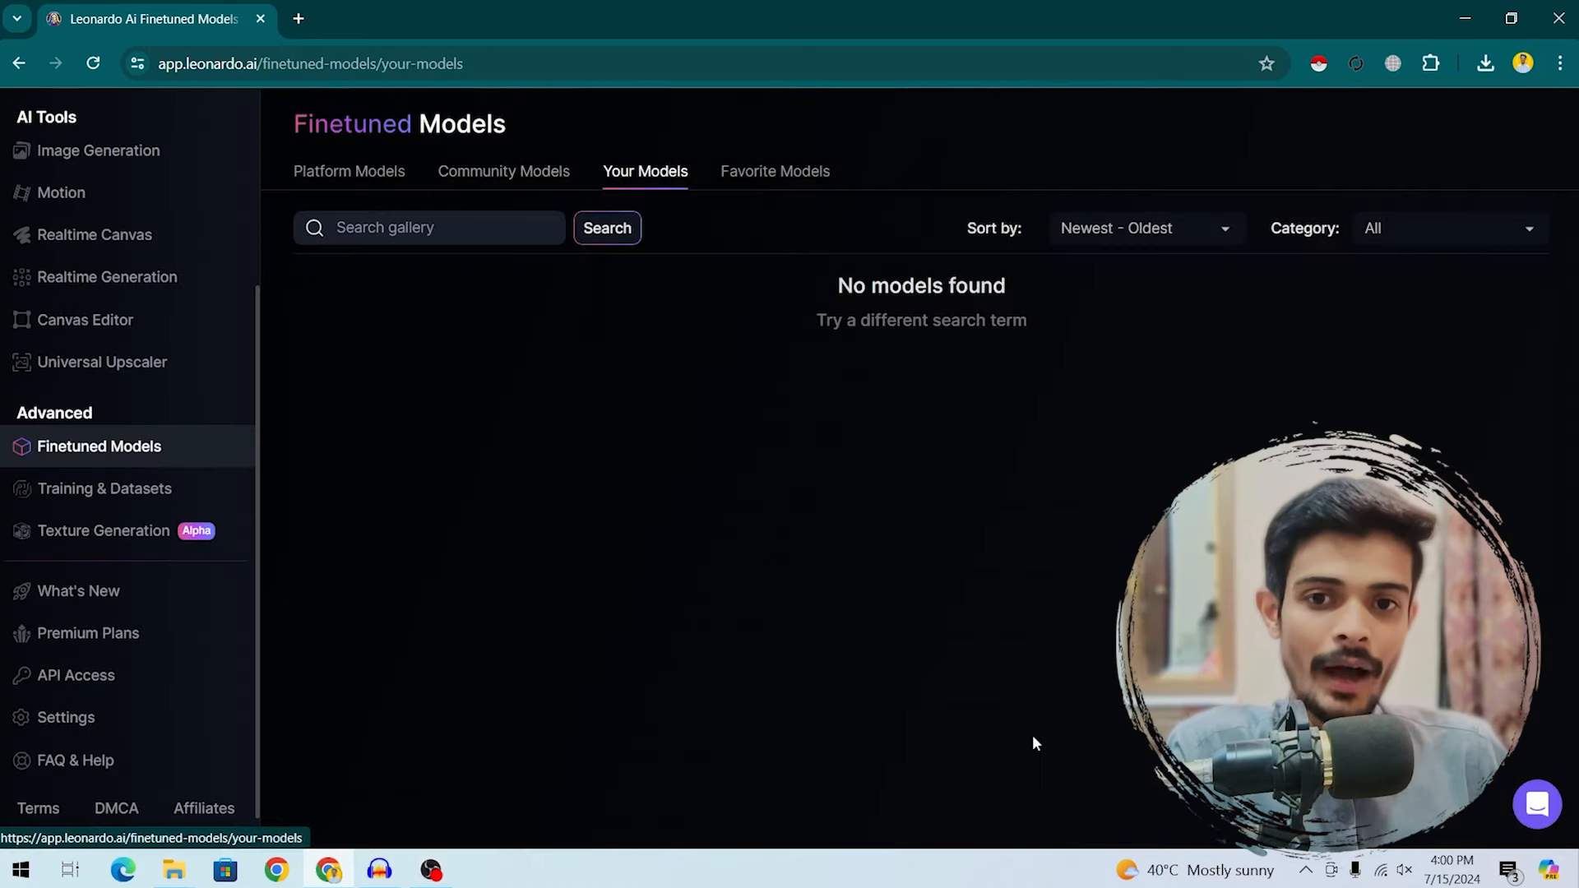
left_click(825, 173)
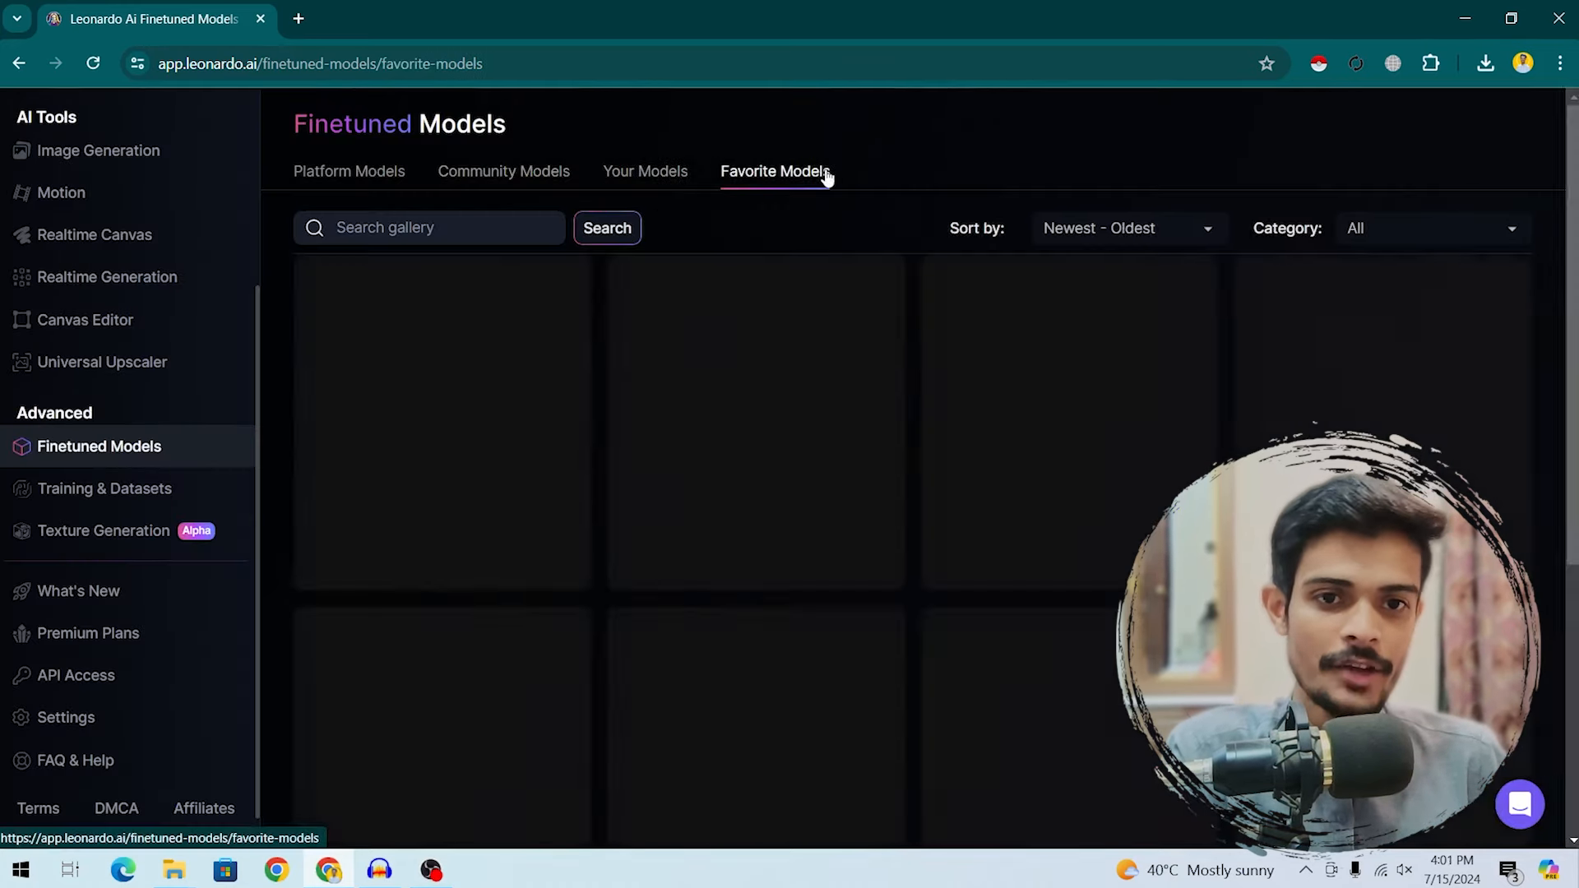
Step: Bookmark the community model "the Drya" and show it among the favorite models
left_click(513, 178)
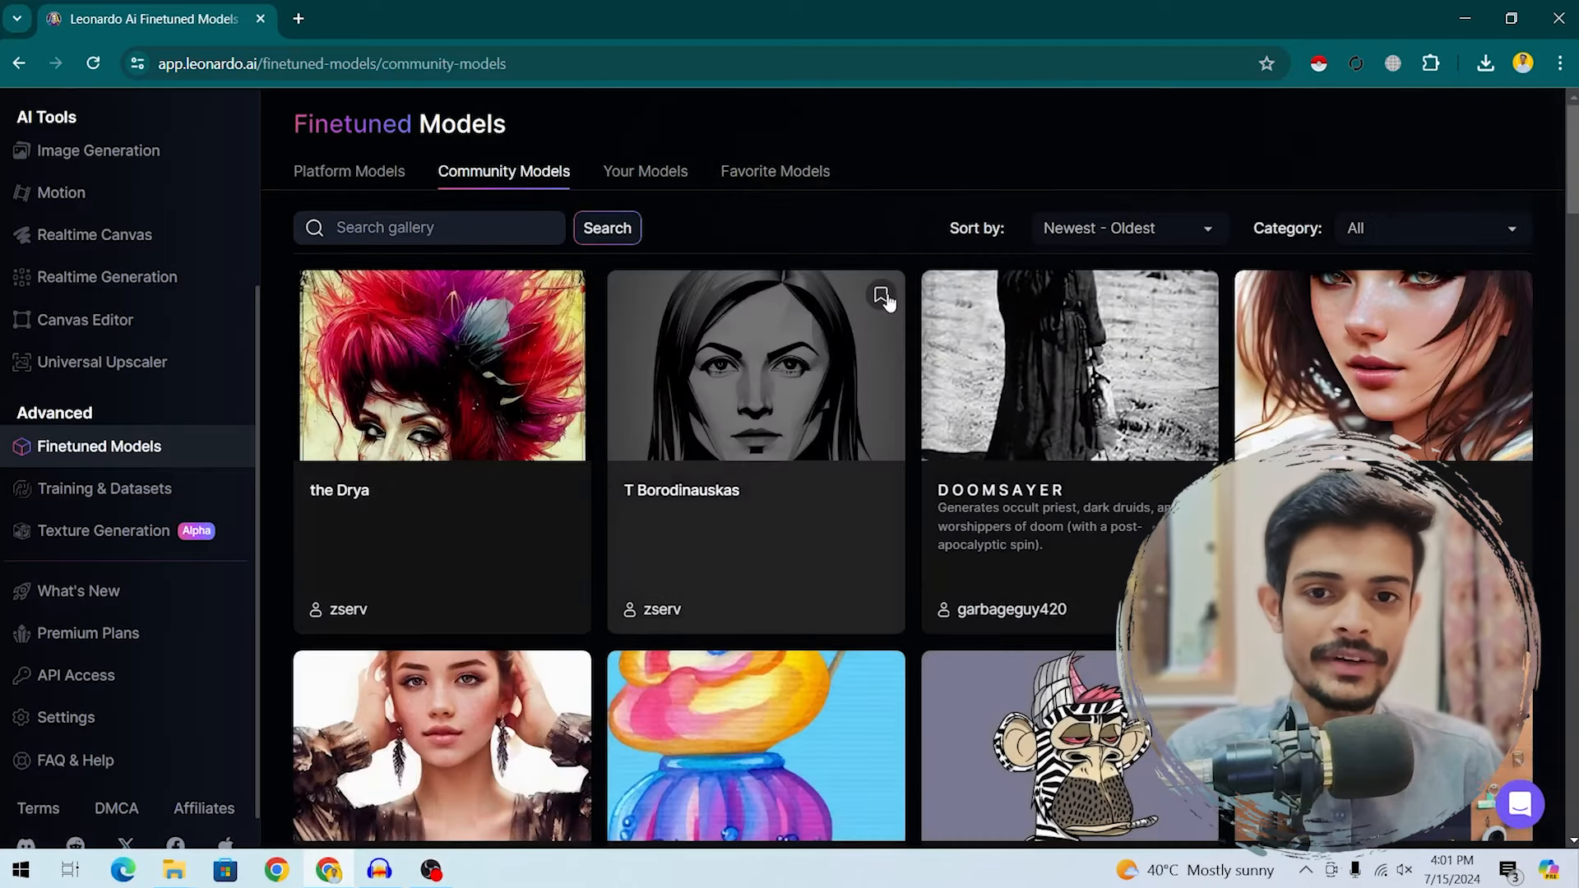
left_click(882, 296)
left_click(772, 179)
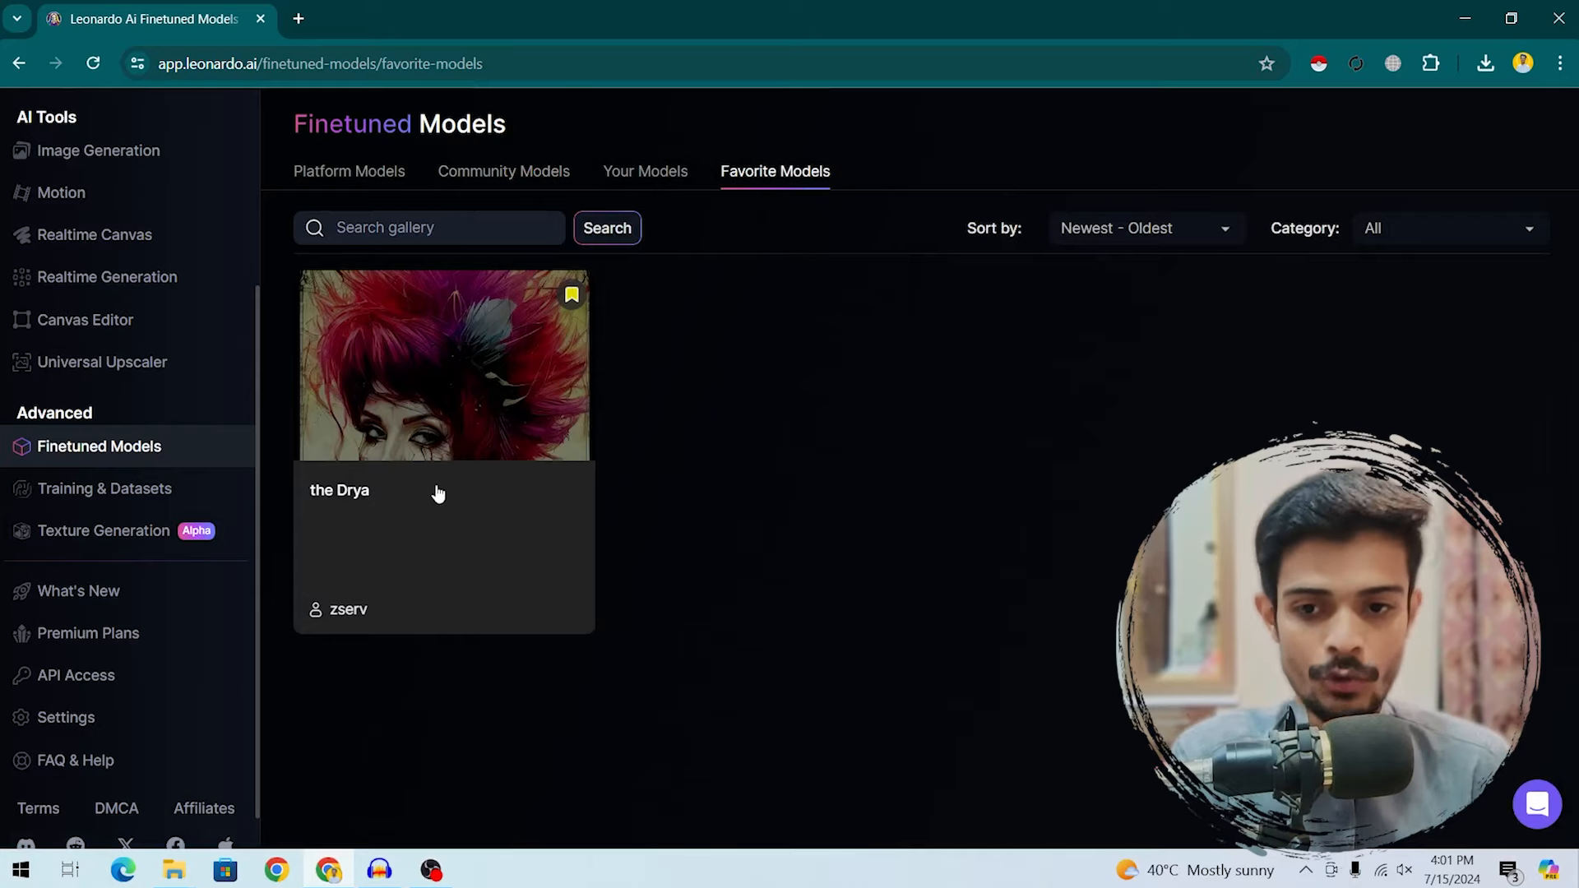
Step: In the platform models, examine Leonardo Lightning XL's description, training resolution, category and strength, and close its details
key("alt+Left")
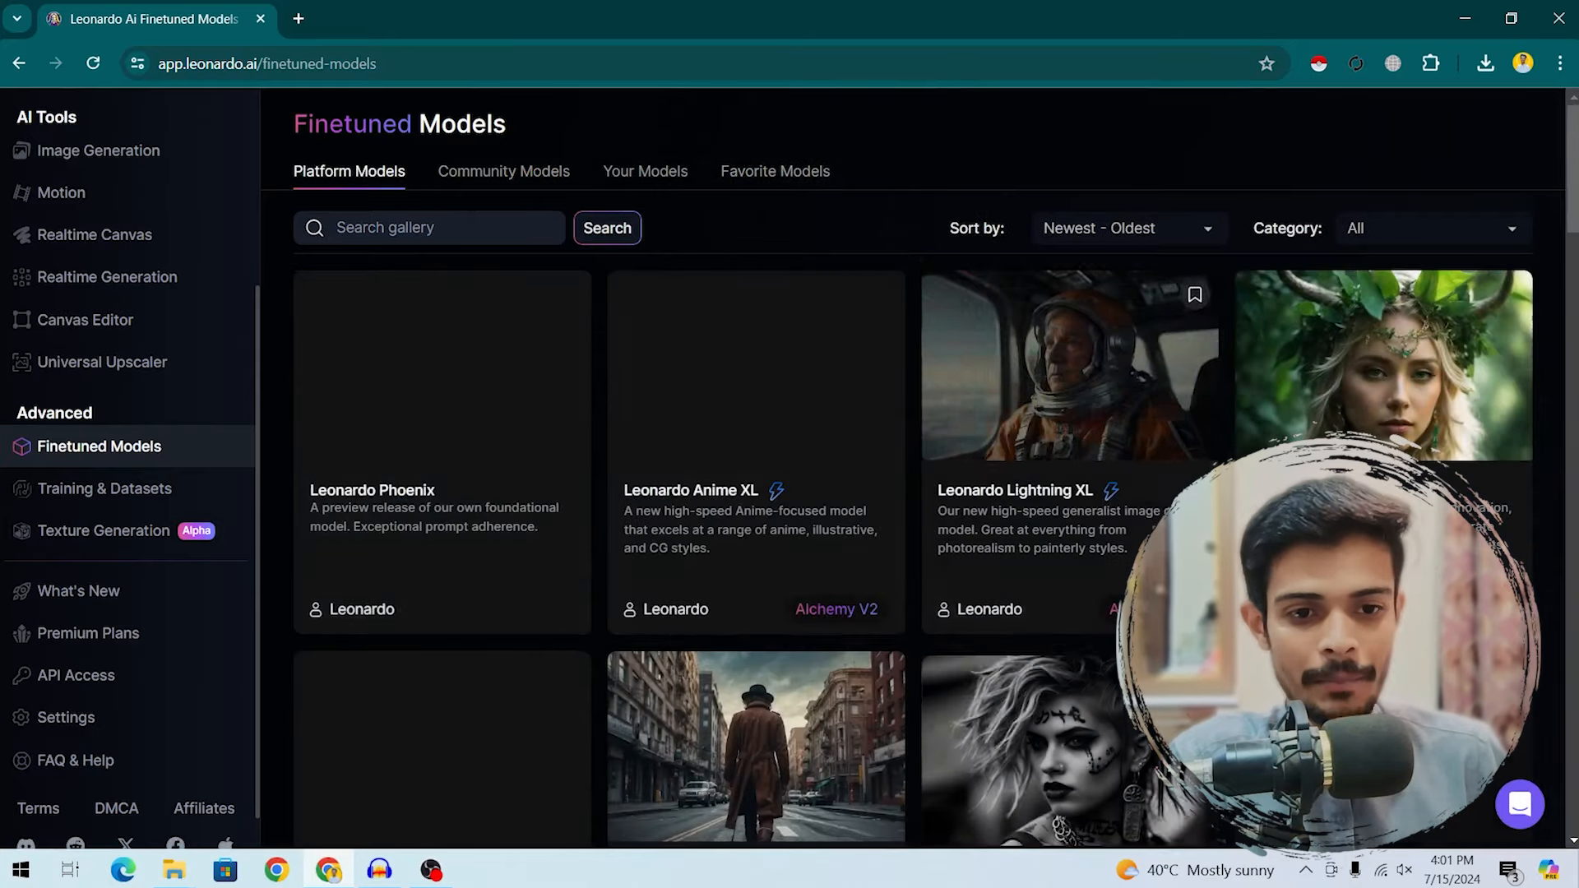
left_click(1138, 397)
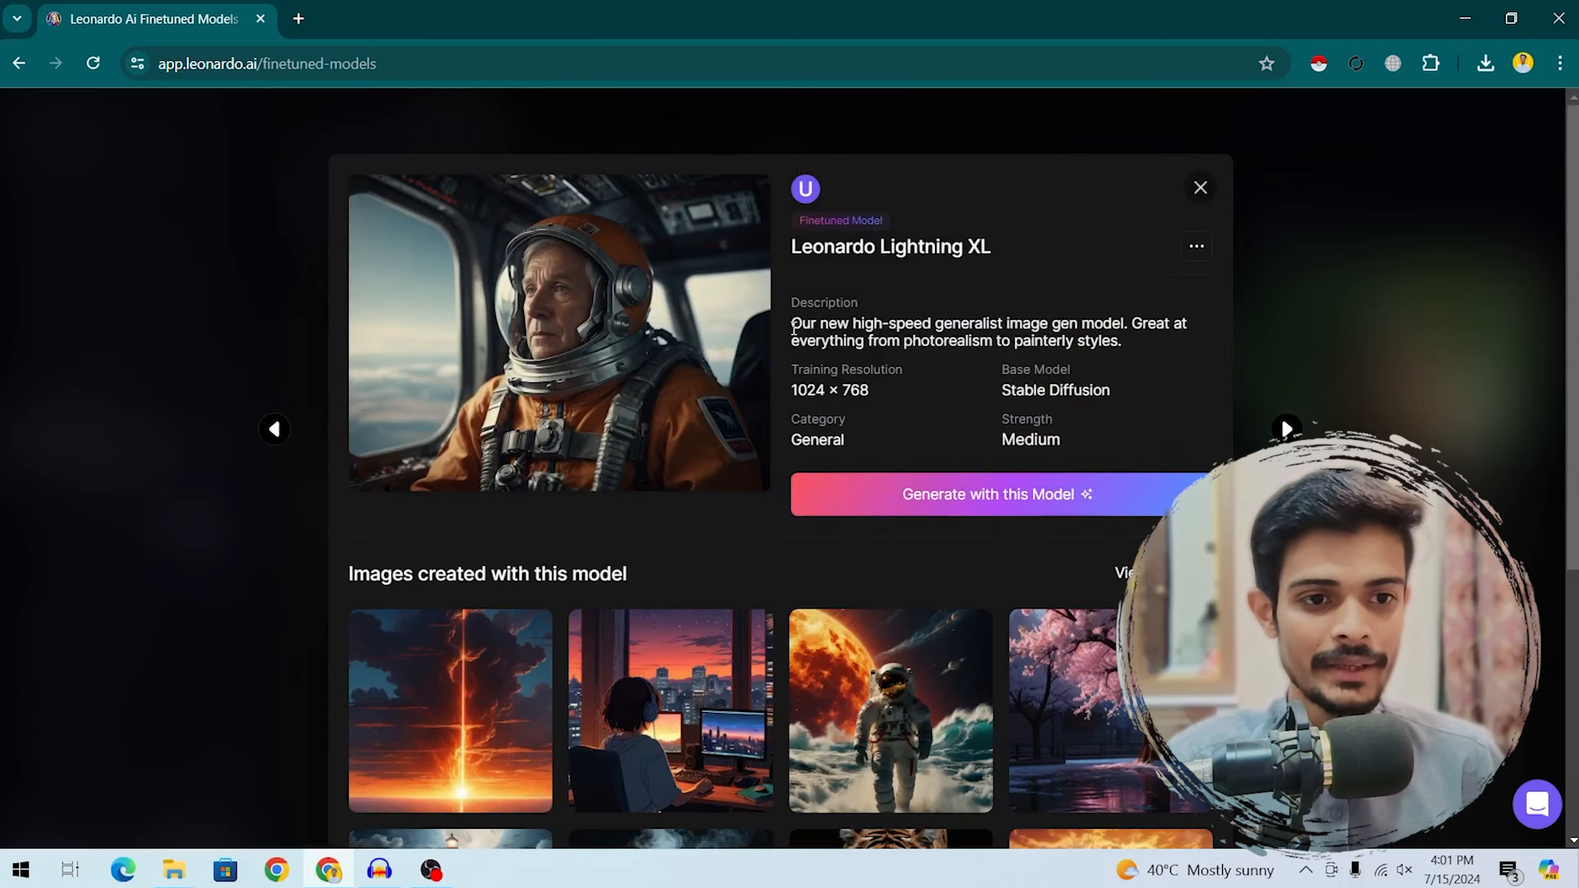
left_click_drag(794, 329, 1212, 355)
left_click(1212, 355)
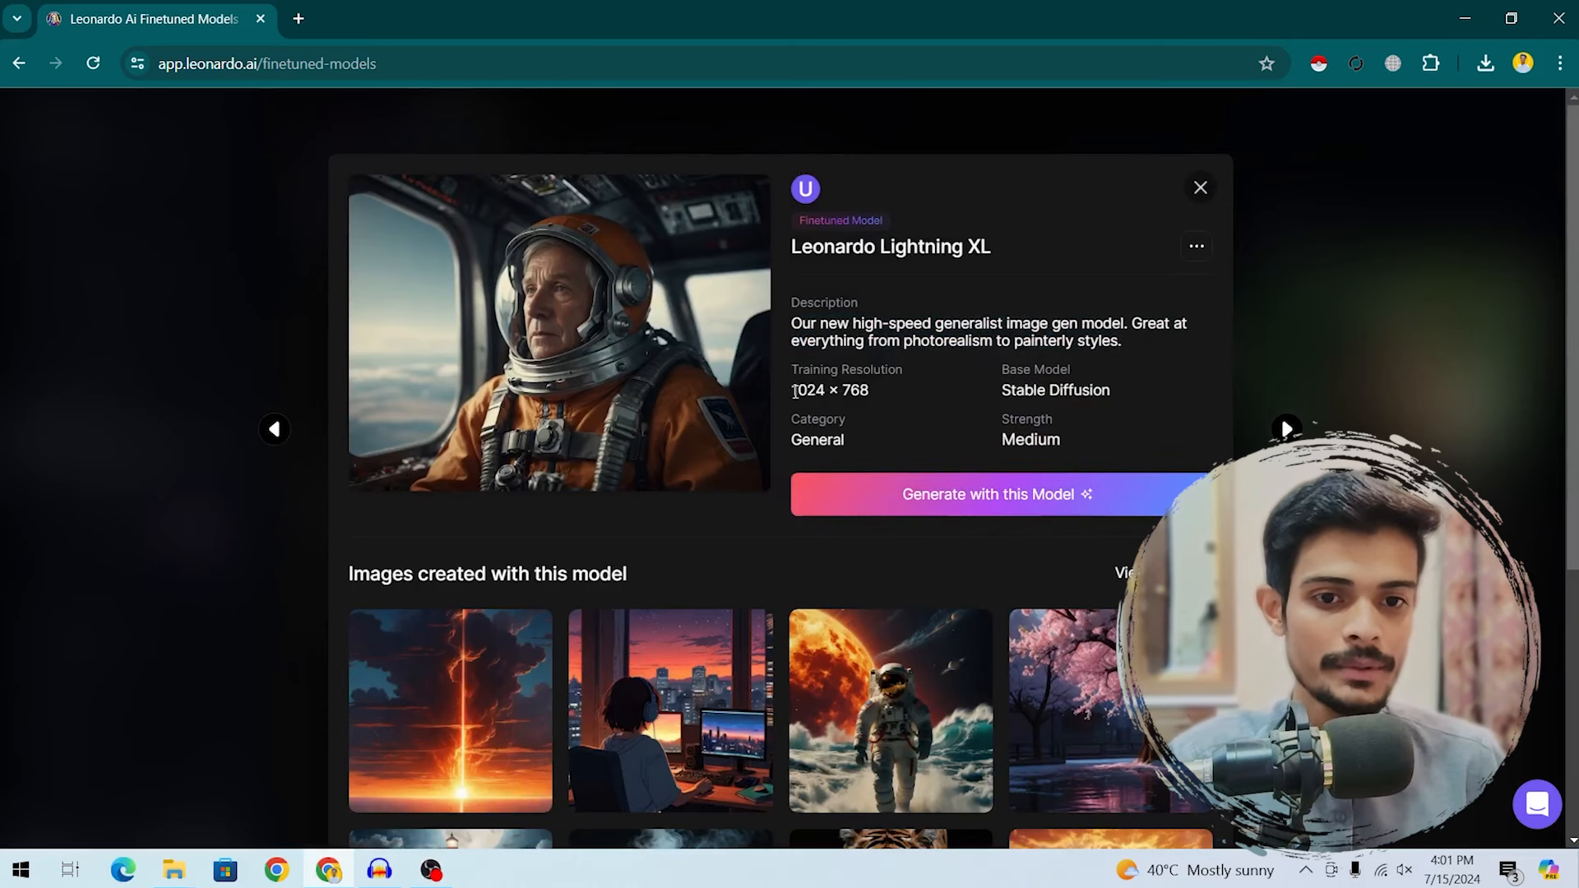
left_click_drag(794, 392, 734, 437)
left_click(1140, 435)
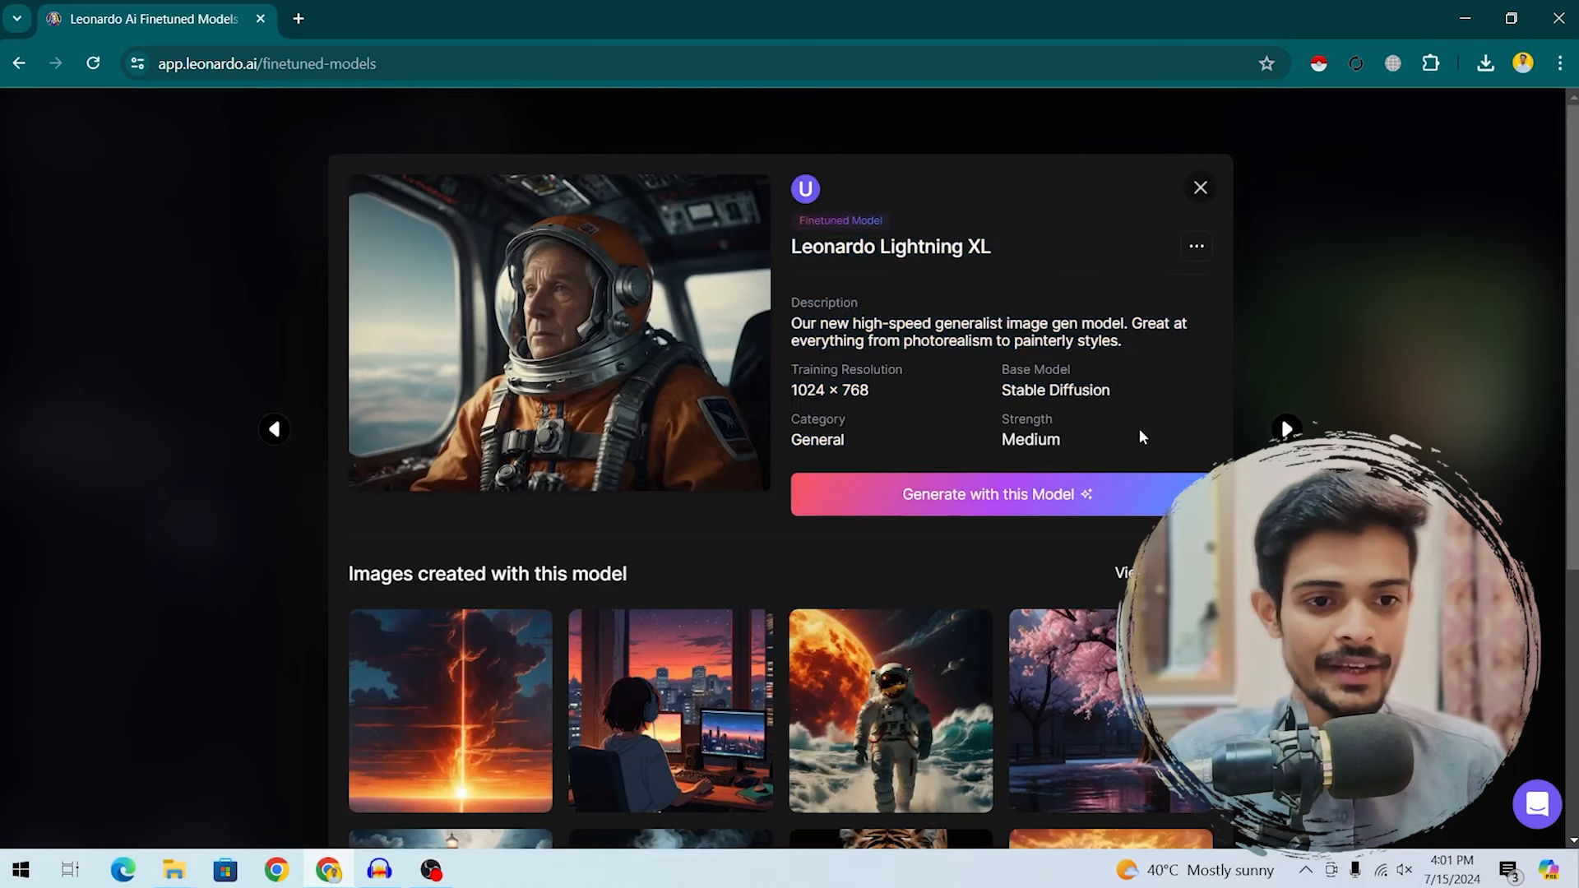
double_click(1026, 420)
double_click(818, 419)
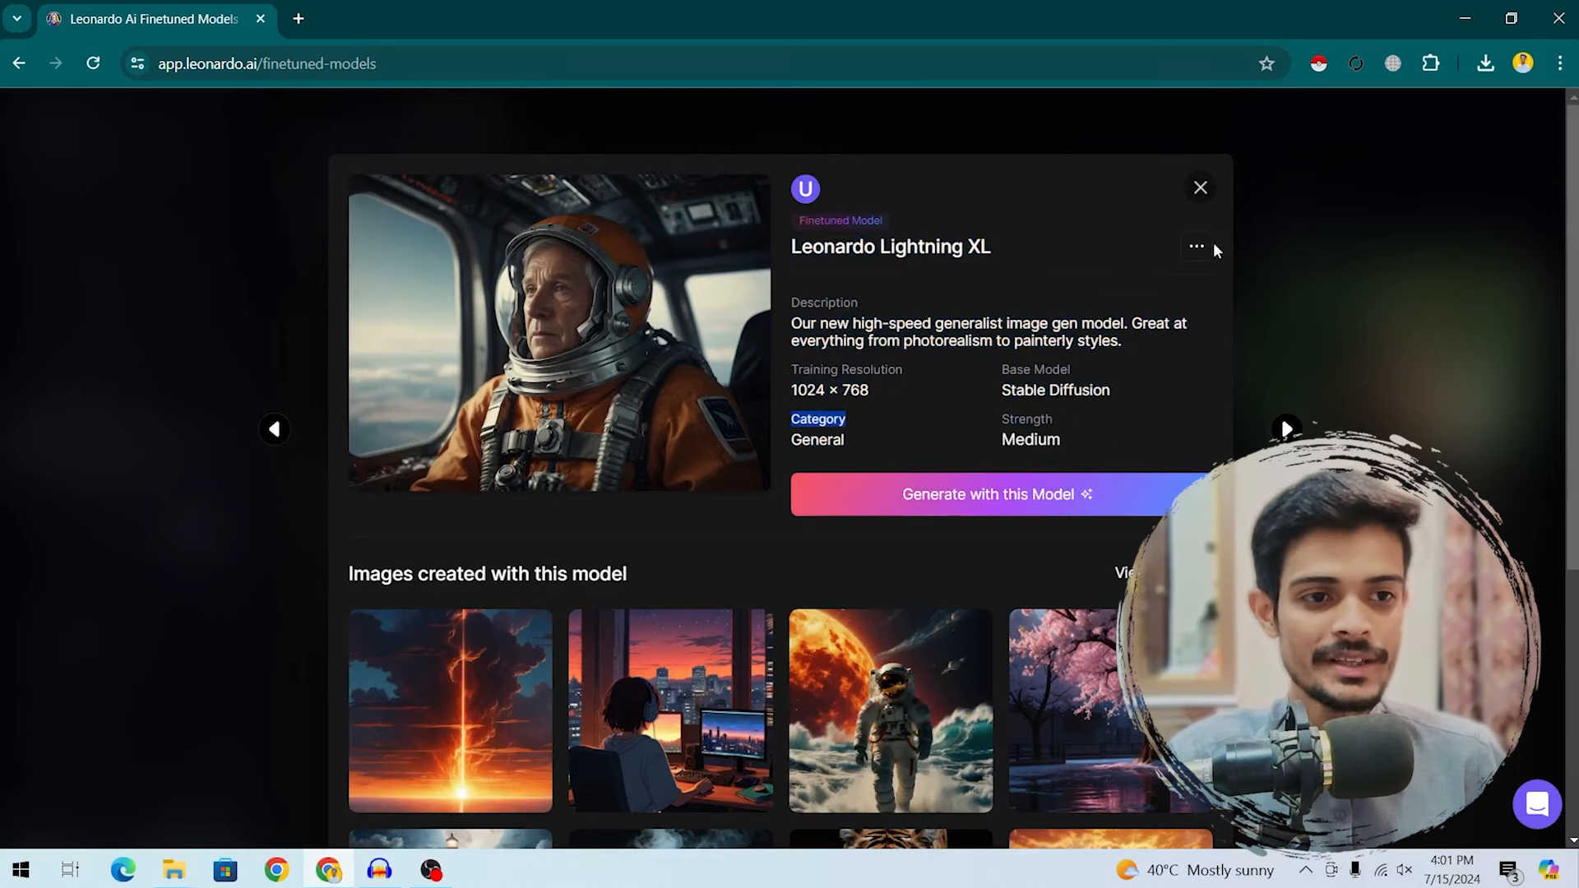
left_click(1200, 188)
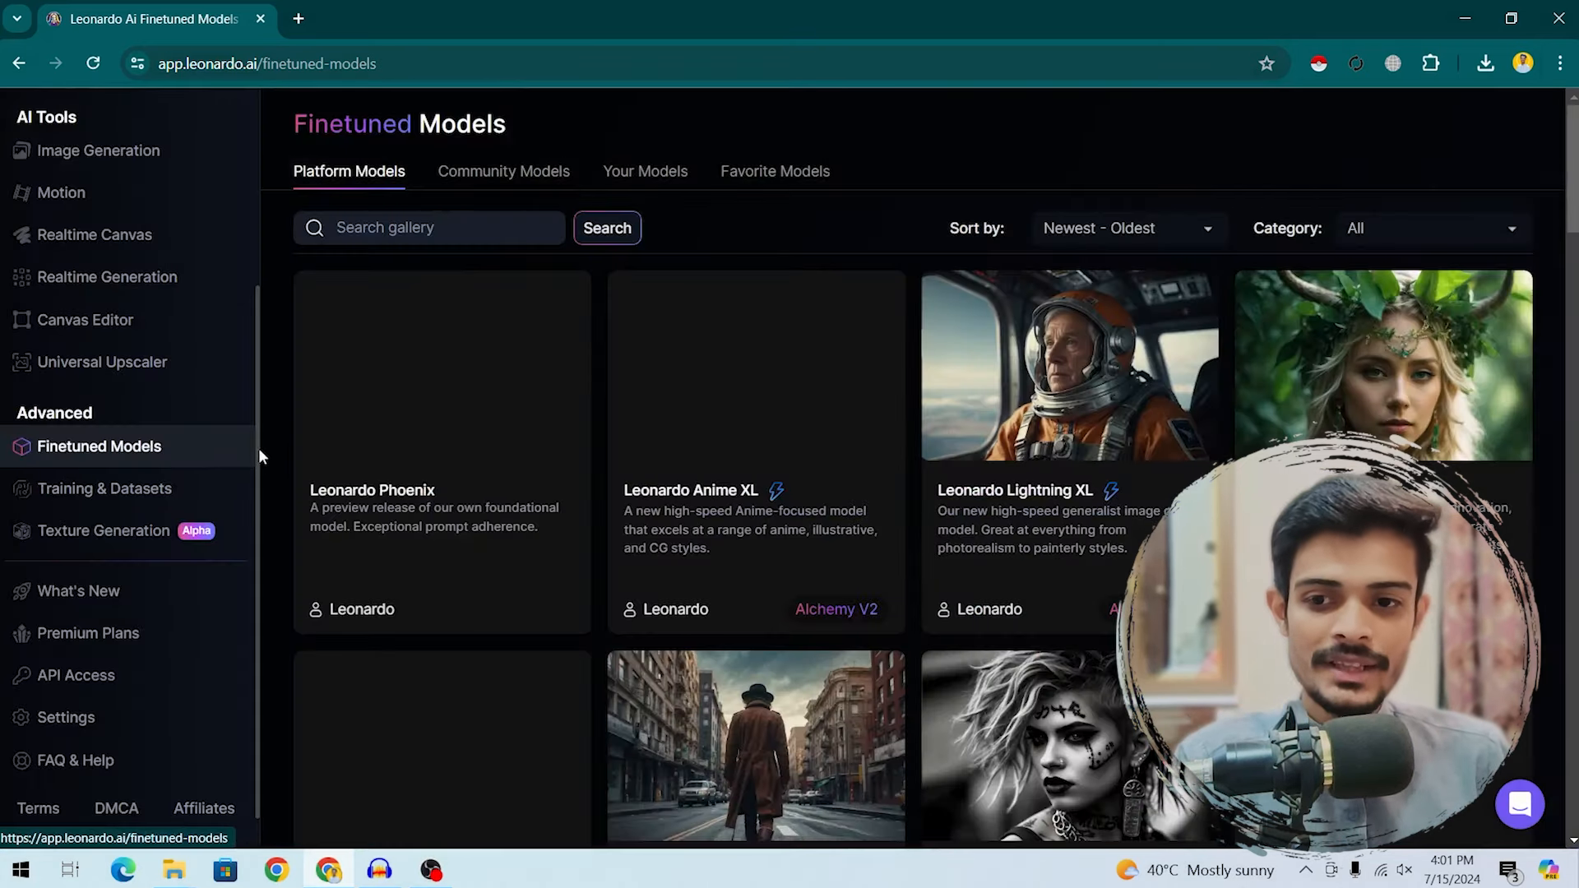
Step: Open the Image Generation page and enter "cat" as the prompt
left_click_drag(258, 450, 260, 263)
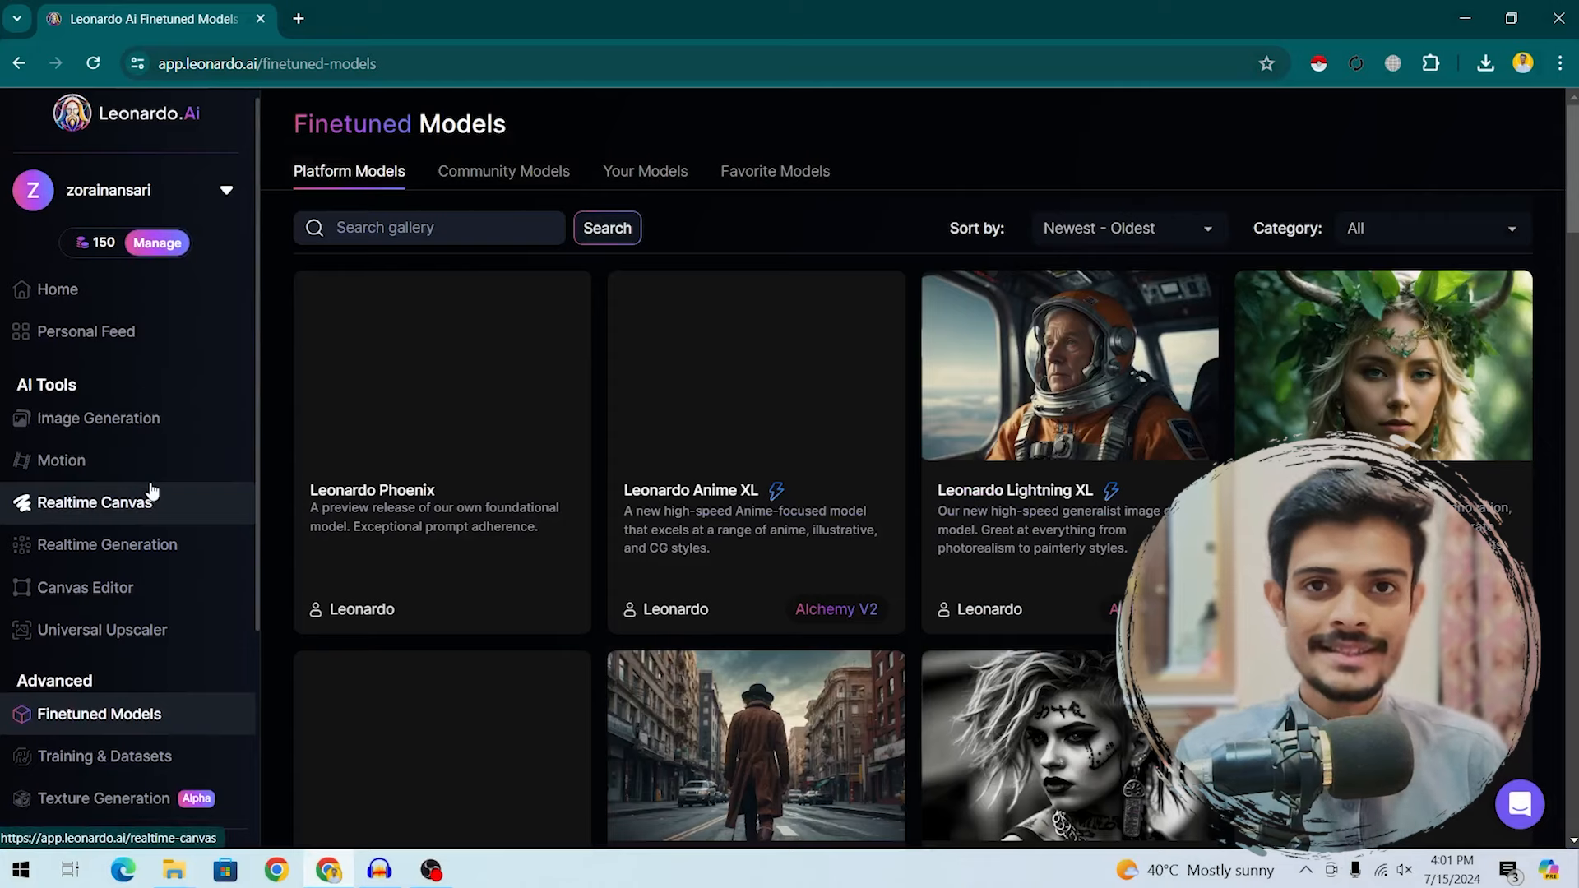
left_click(129, 434)
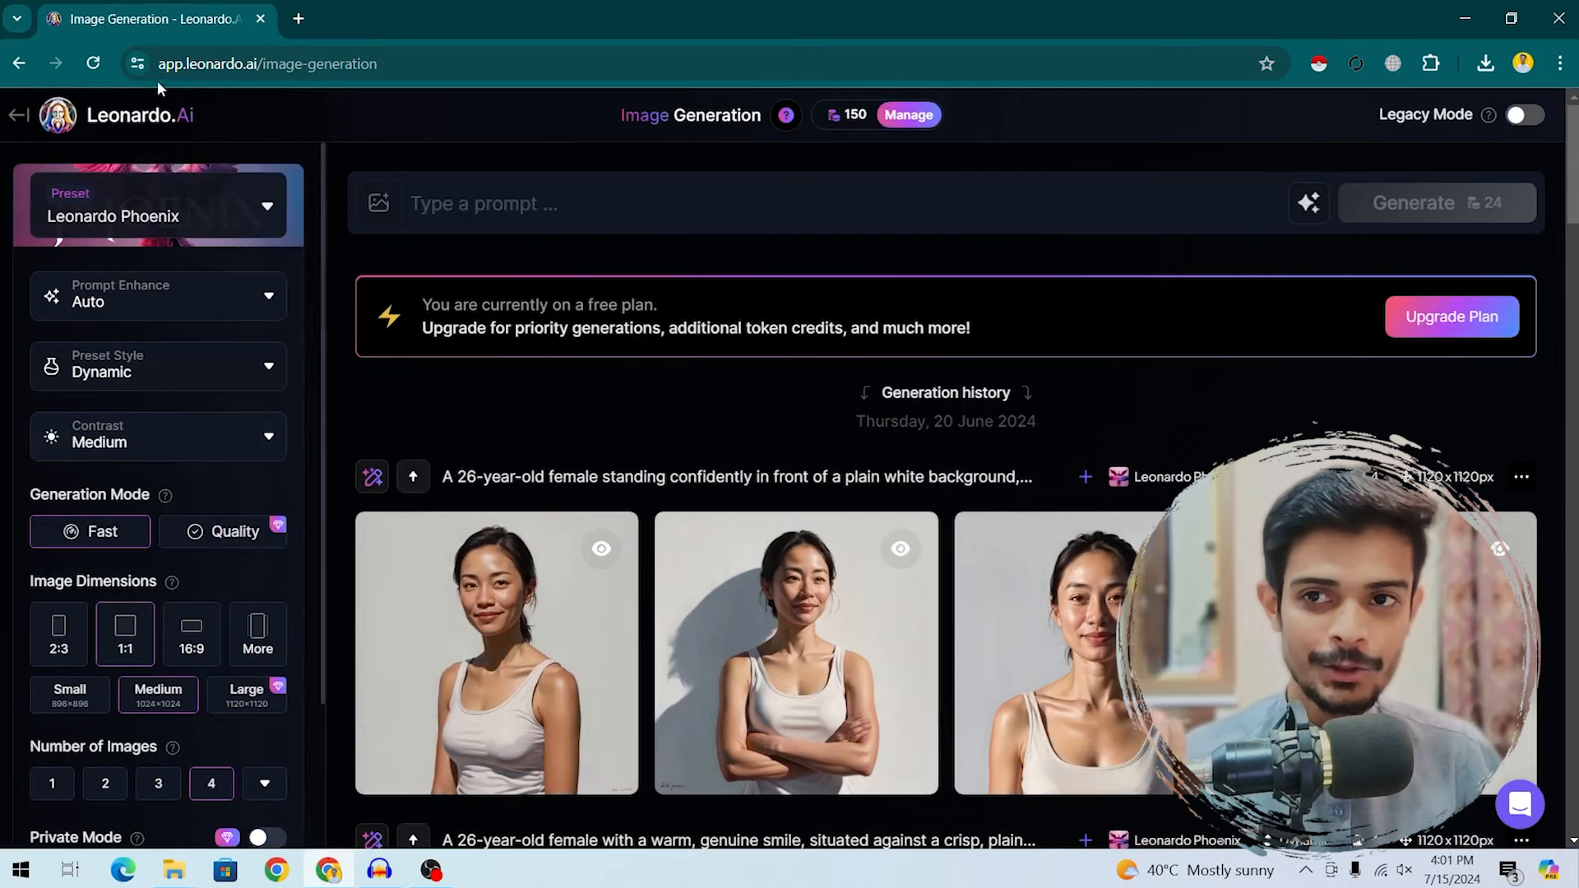
left_click(566, 215)
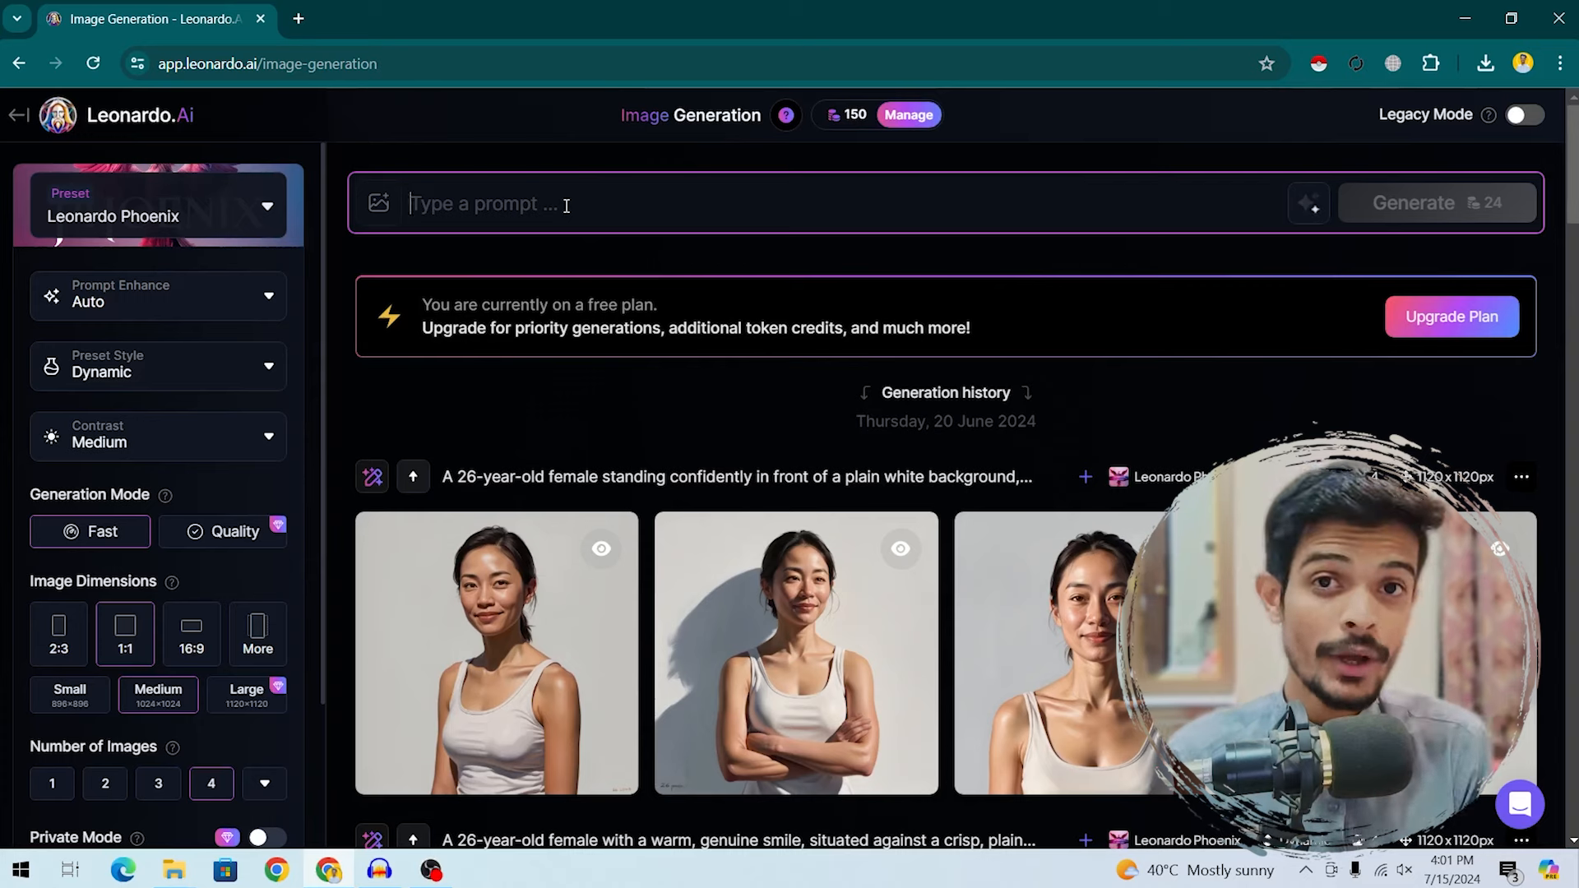
type("cat")
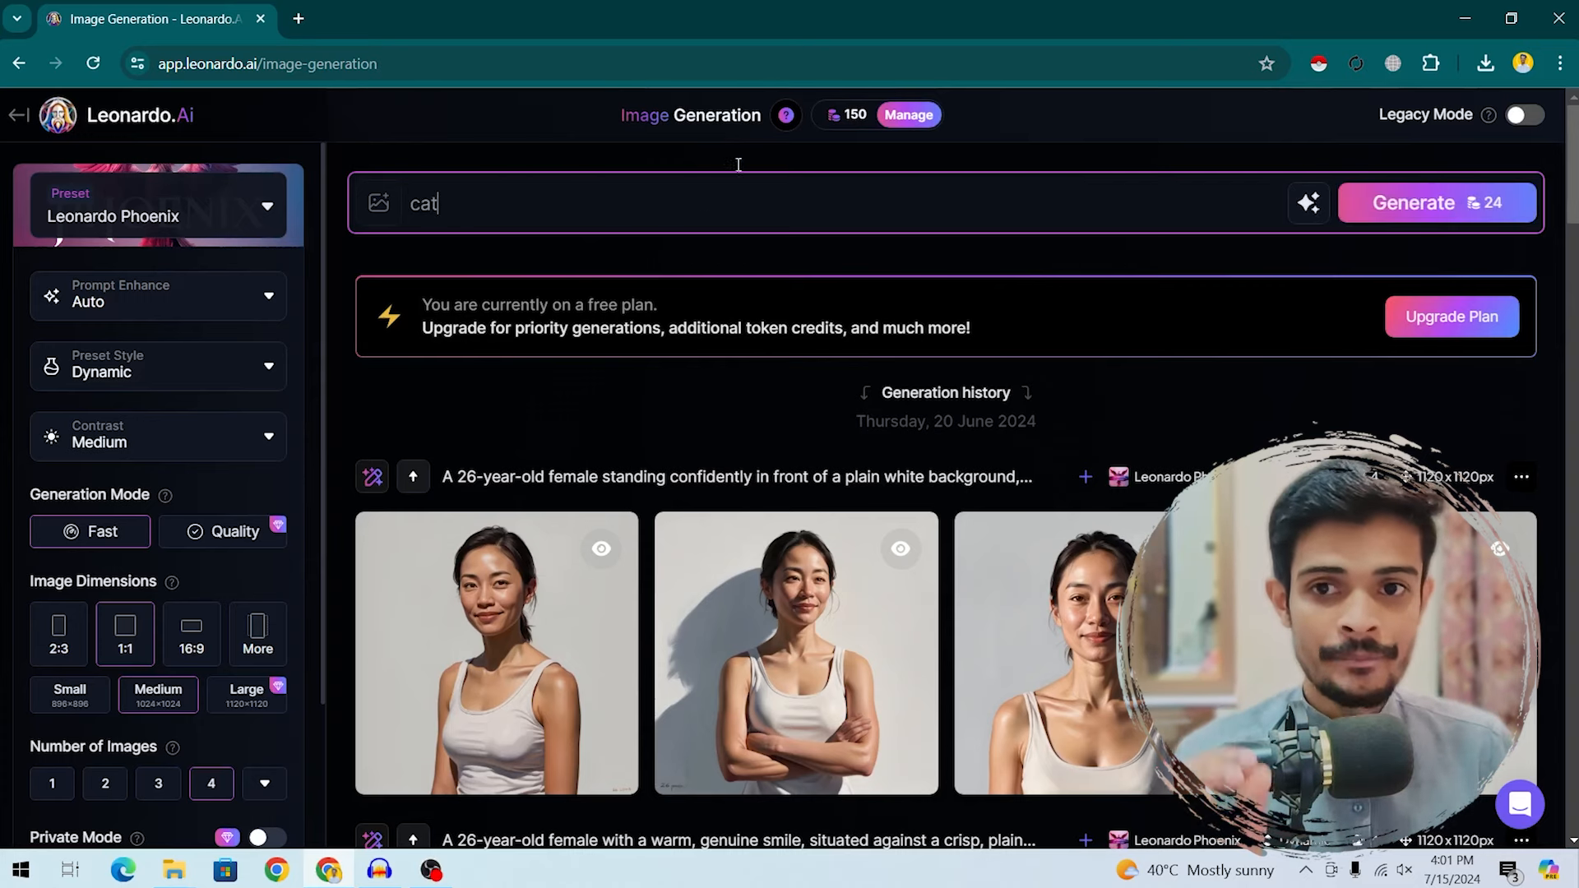
left_click_drag(439, 203, 428, 201)
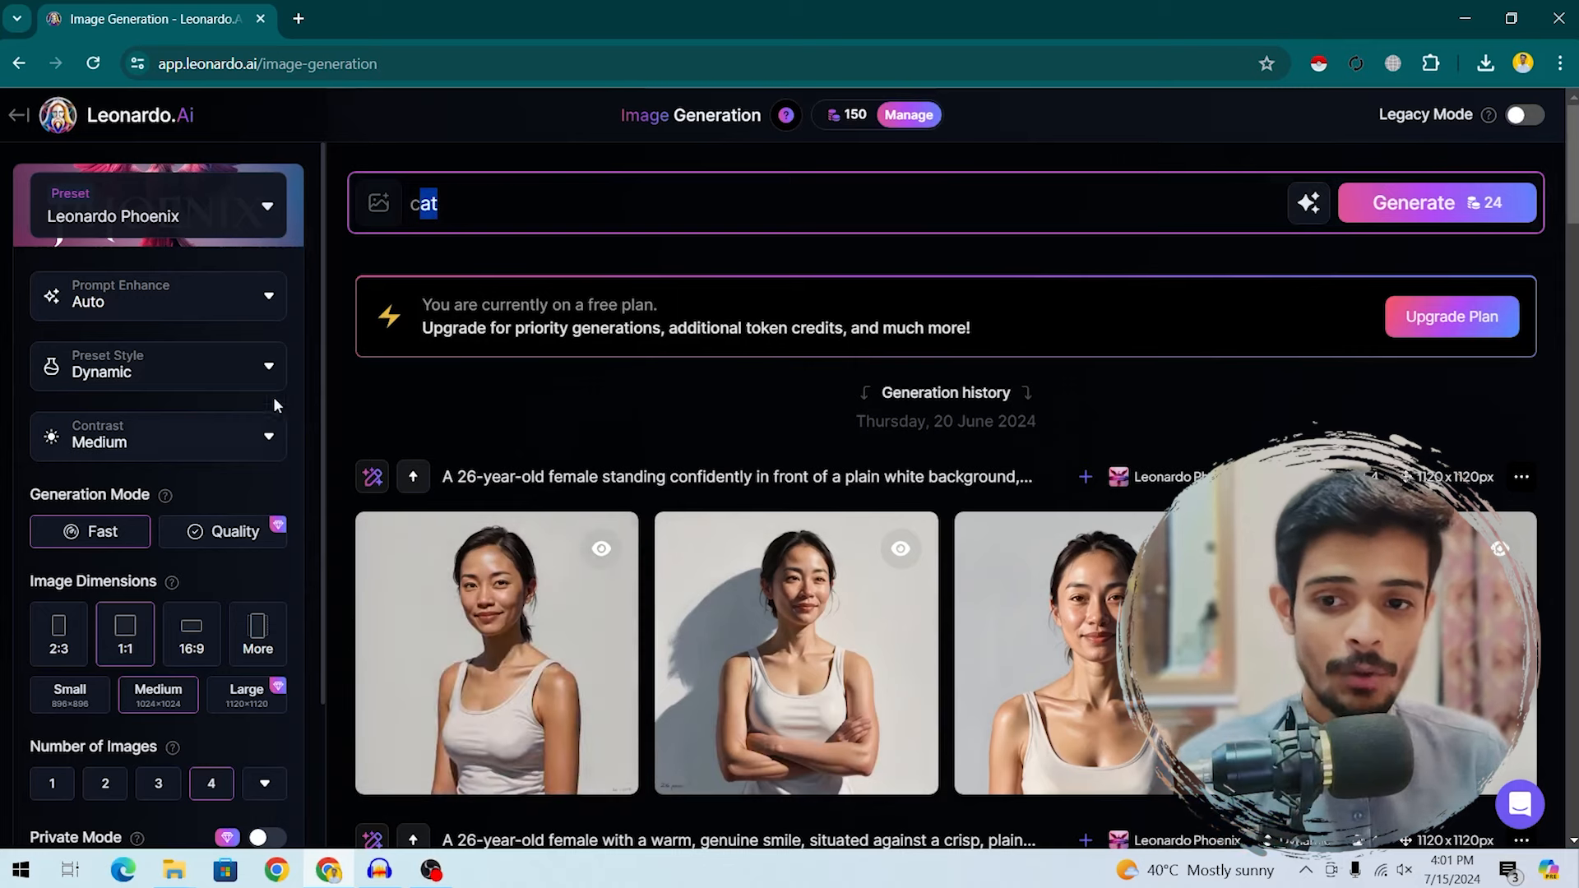
Step: Try to set the number of images to 1, and review the subscription plans with monthly pricing and their features
left_click_drag(324, 337, 324, 466)
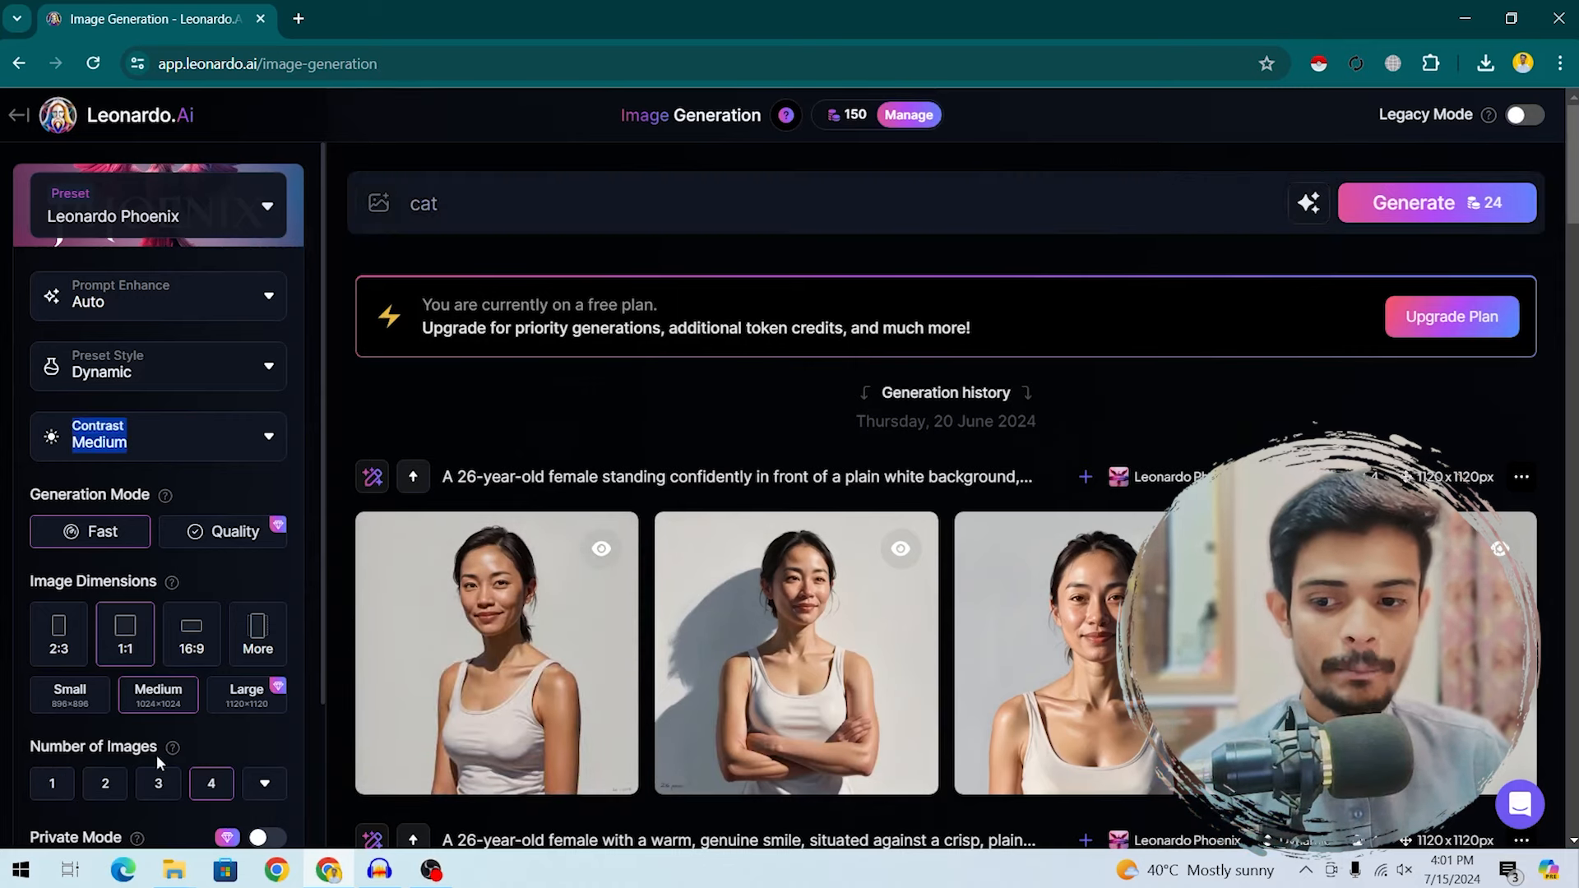
left_click(54, 788)
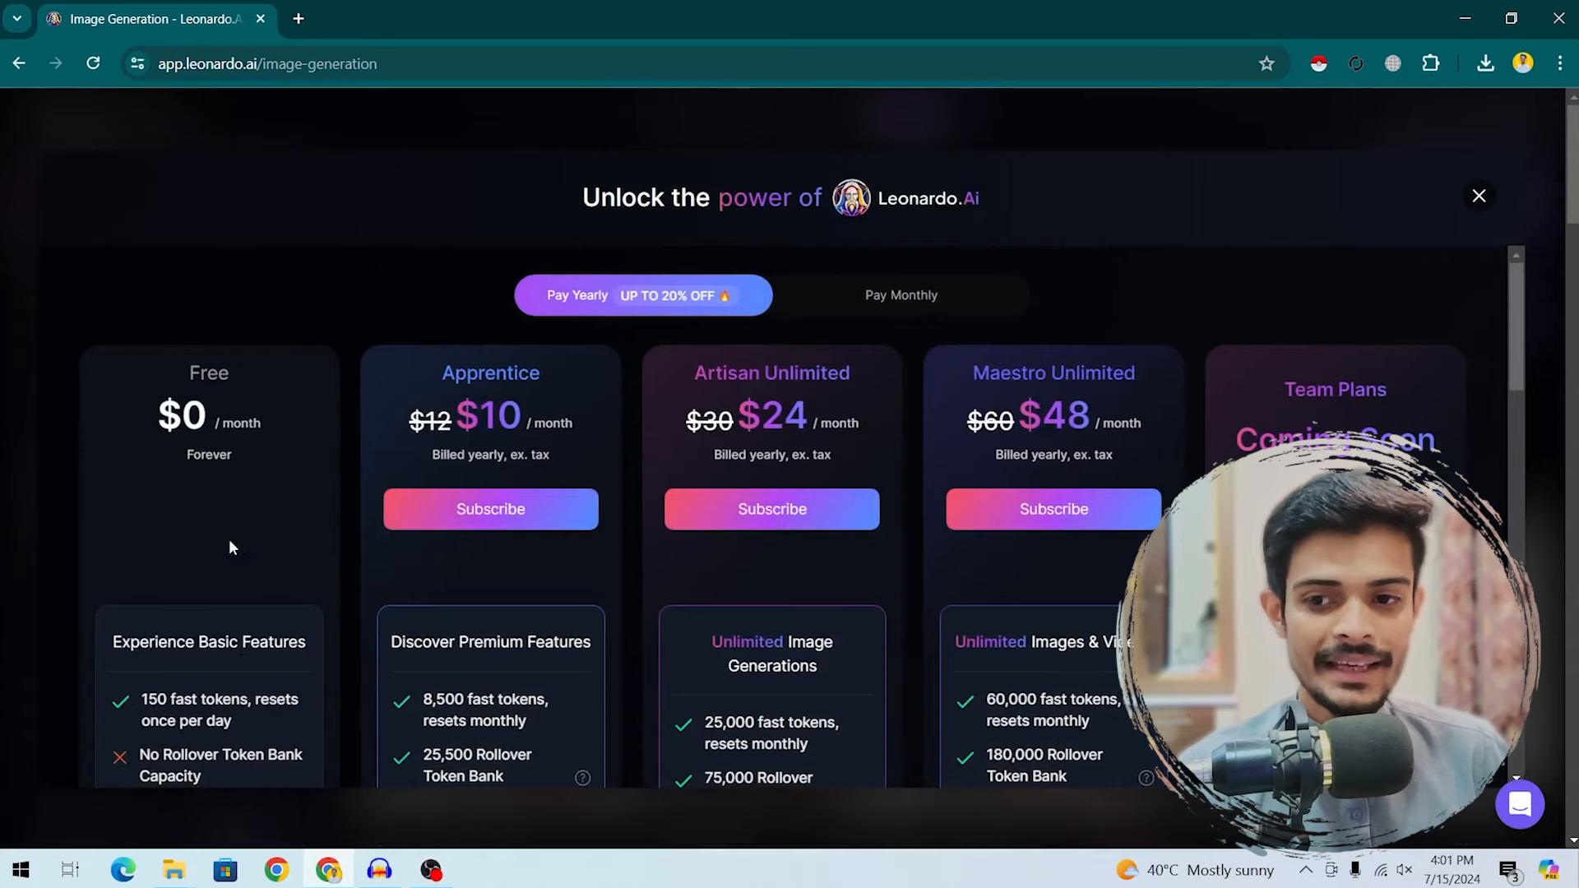
left_click(1479, 196)
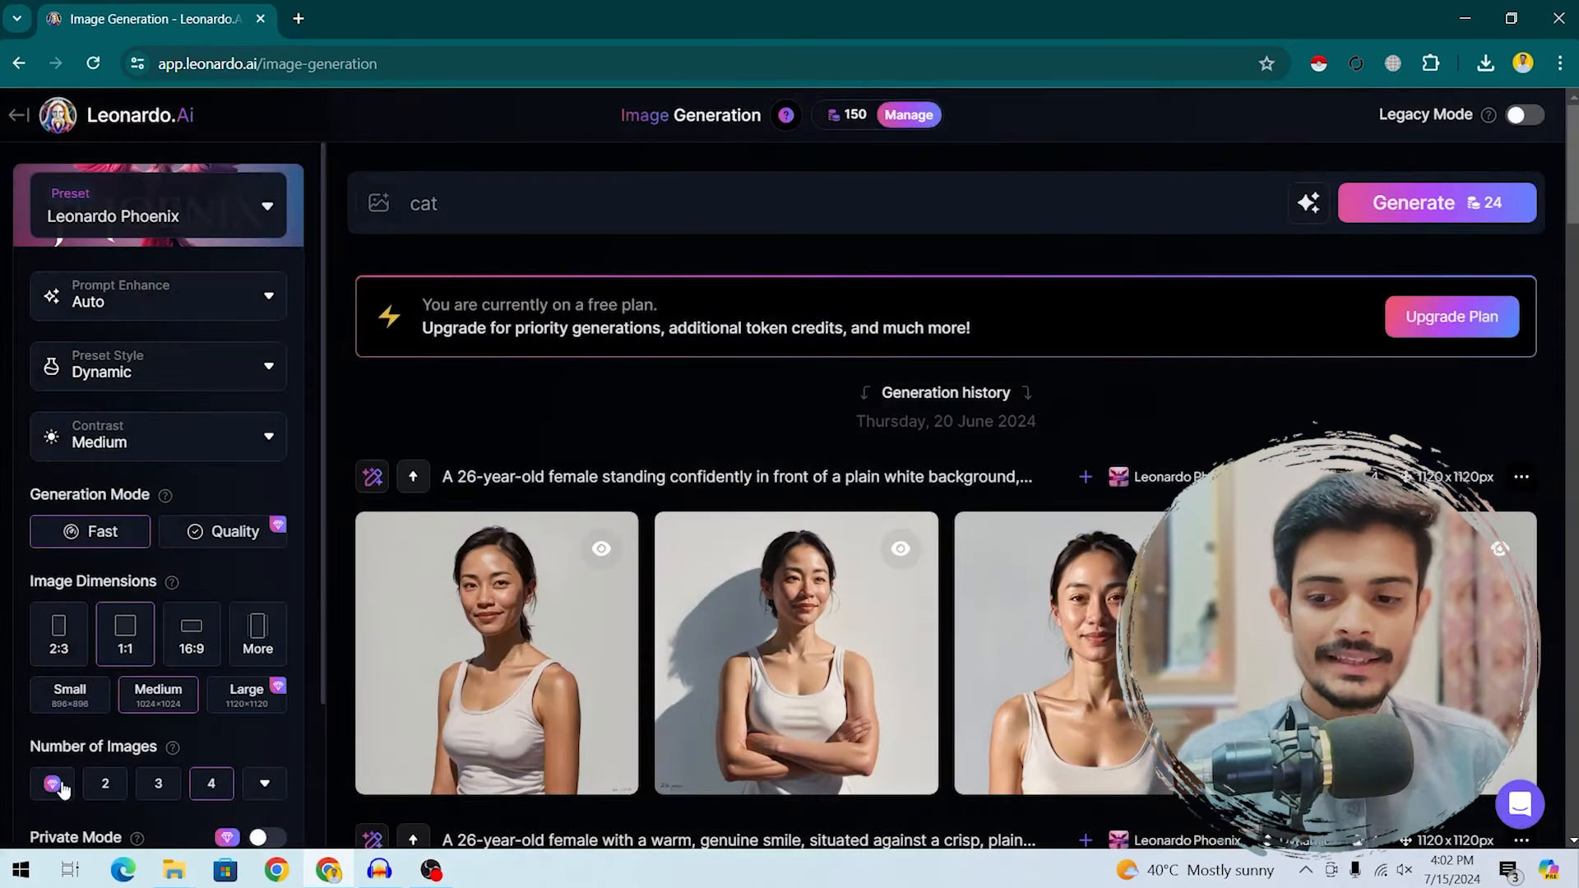
left_click(68, 781)
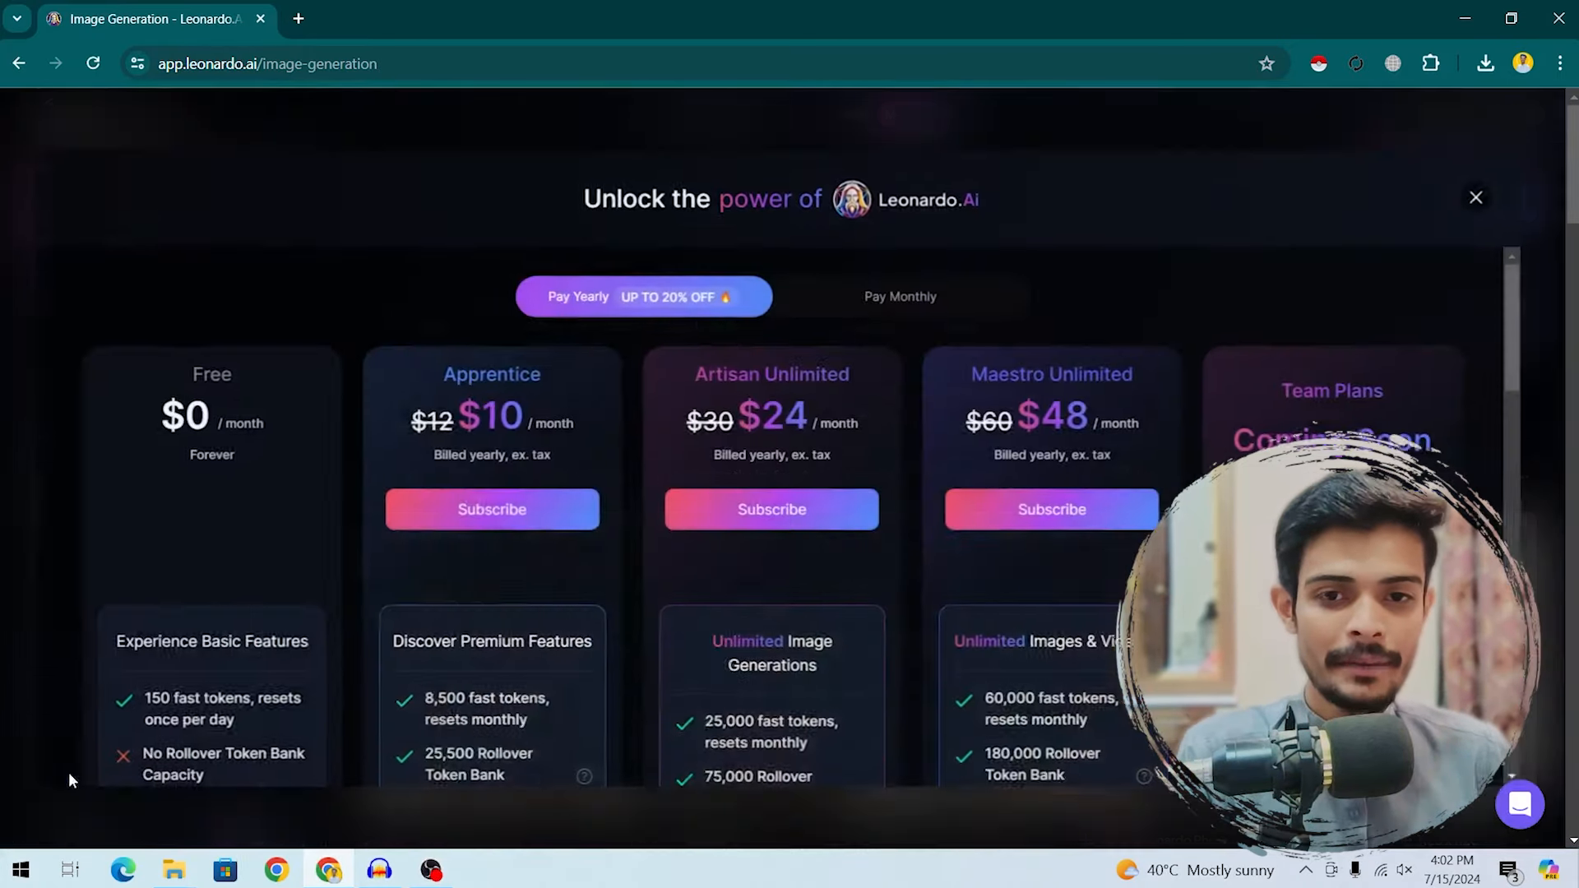
left_click(885, 296)
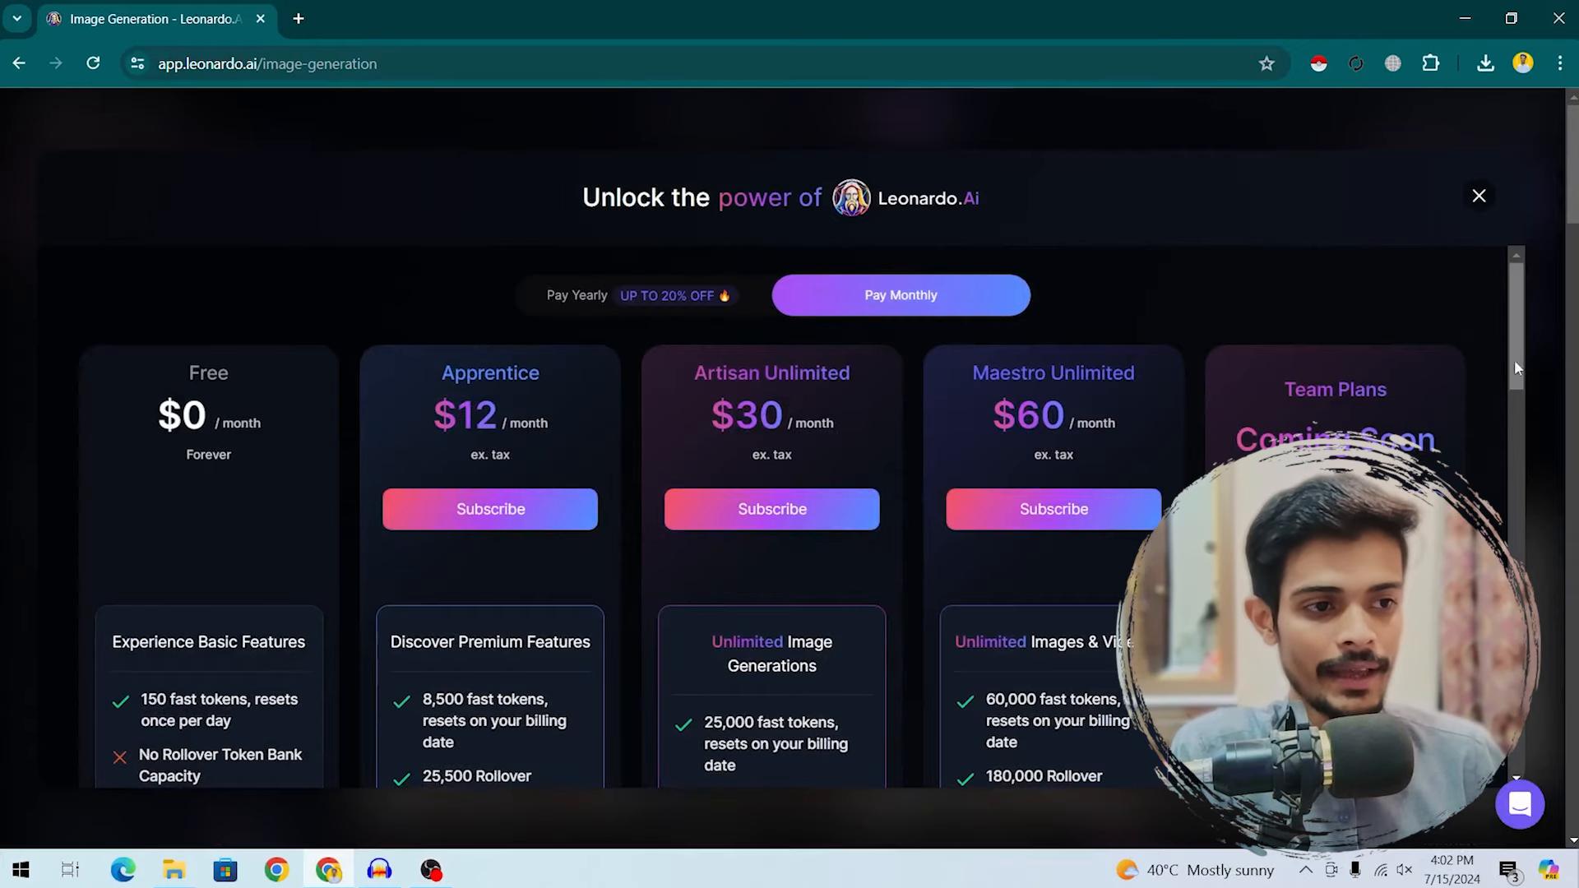
scroll(1046, 373, "down", 6)
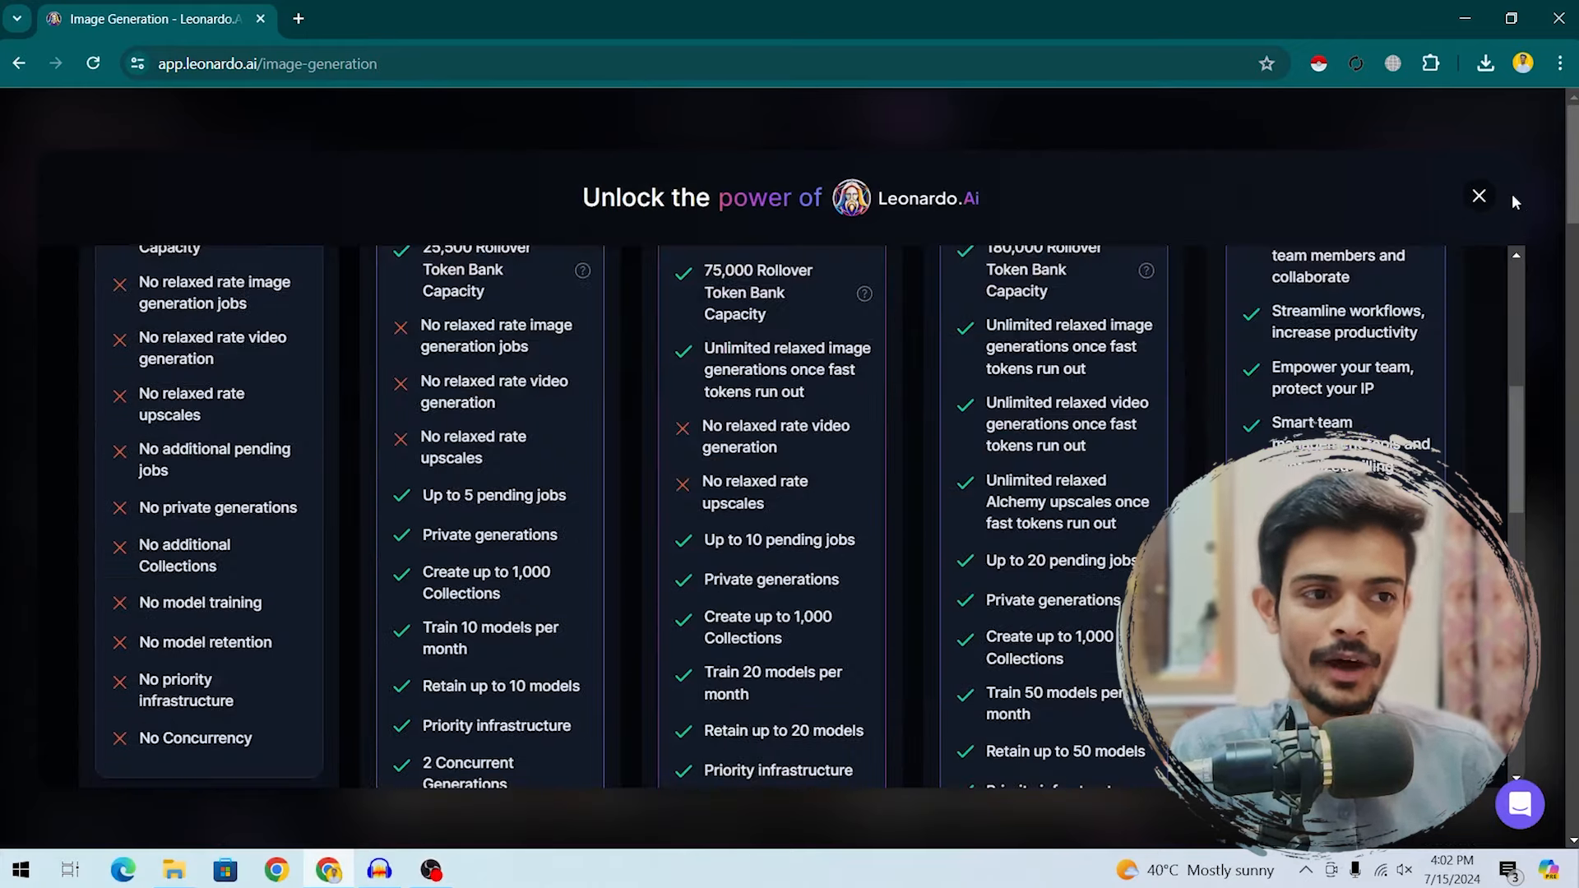
left_click(1478, 196)
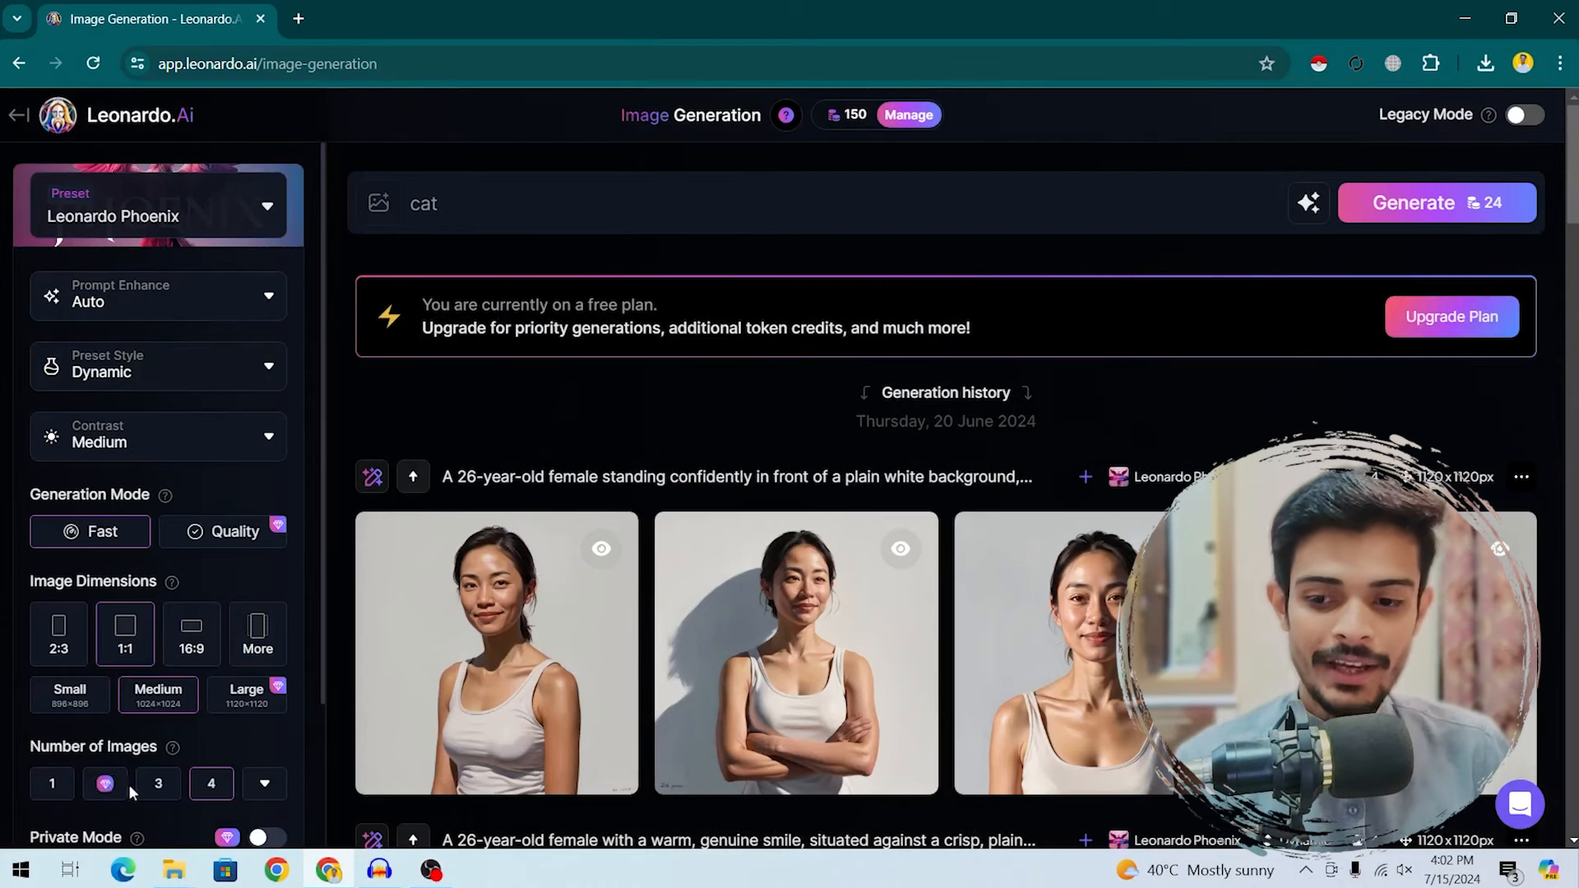
Step: Check the larger image counts, keep the number of images at 4, and generate images from the "cat" prompt
left_click(264, 784)
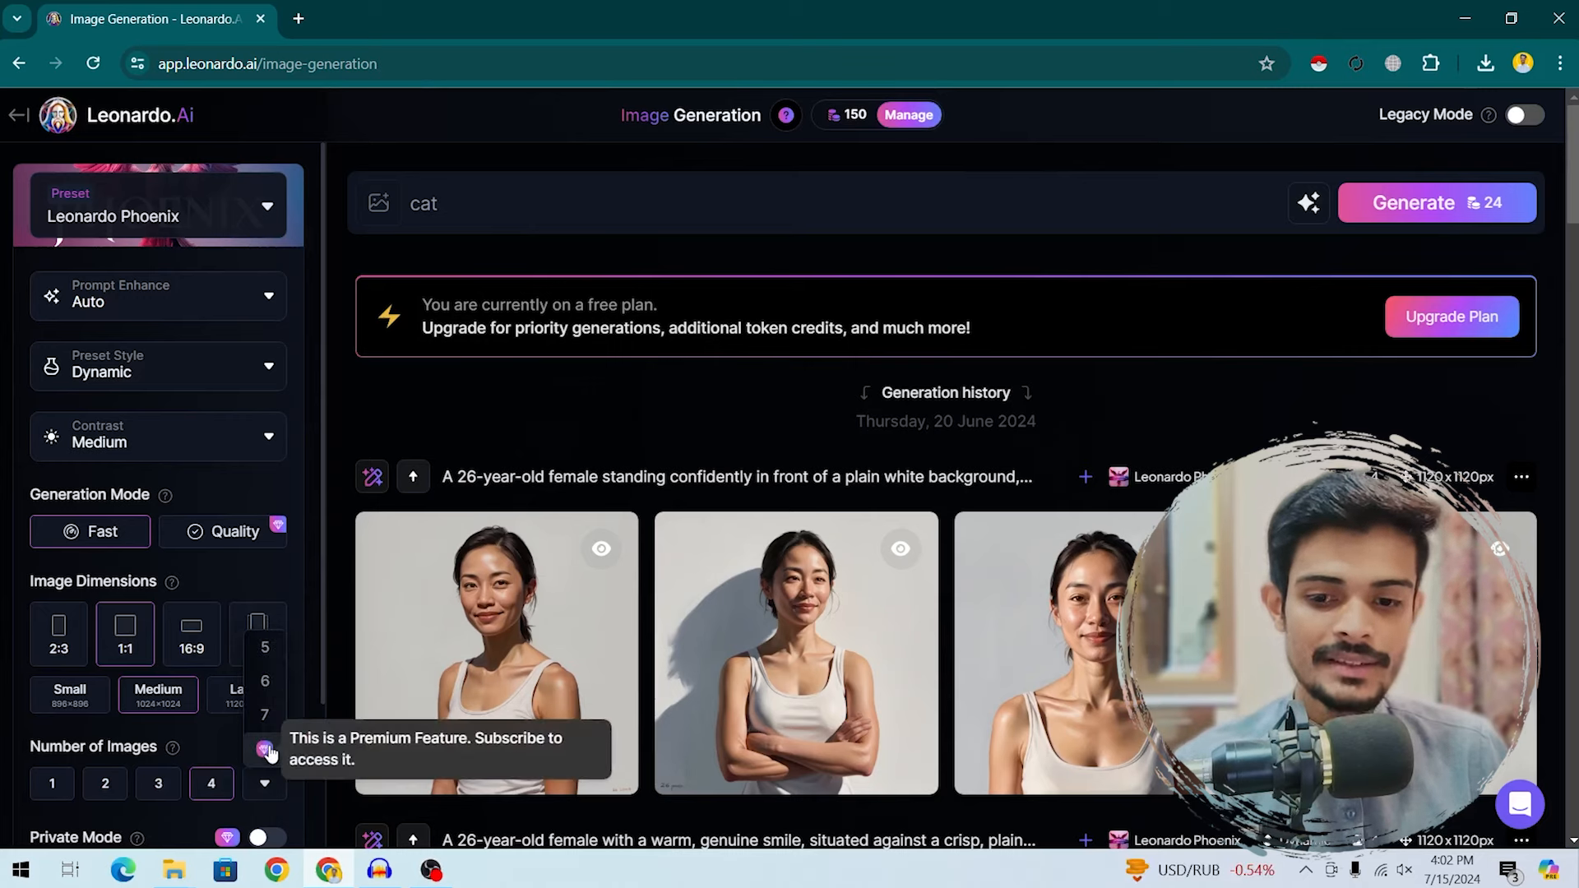
left_click(215, 787)
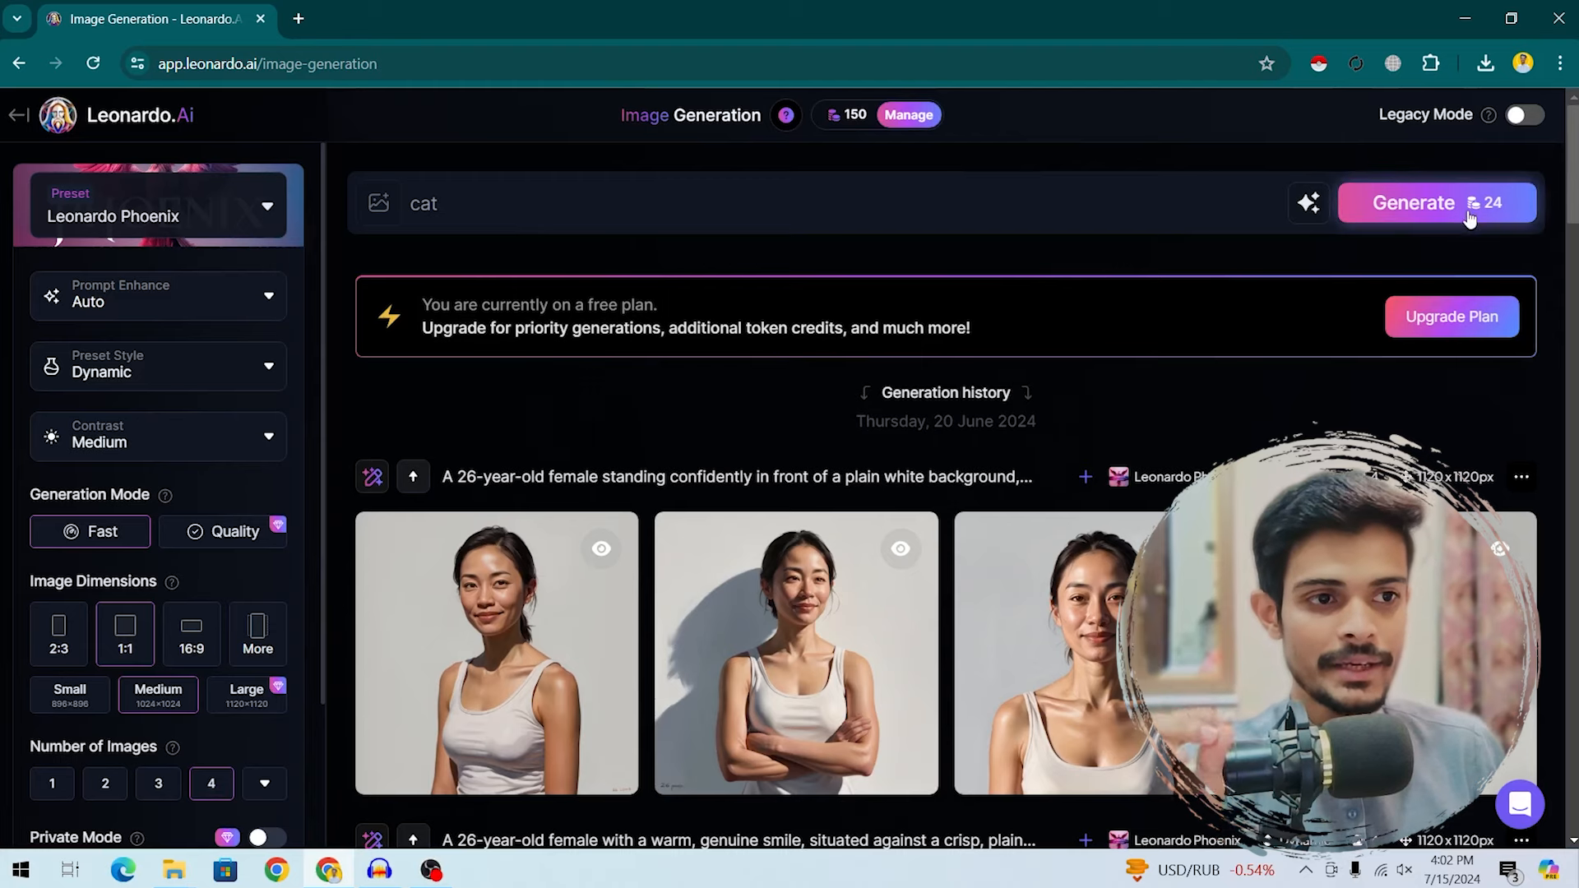
left_click(550, 202)
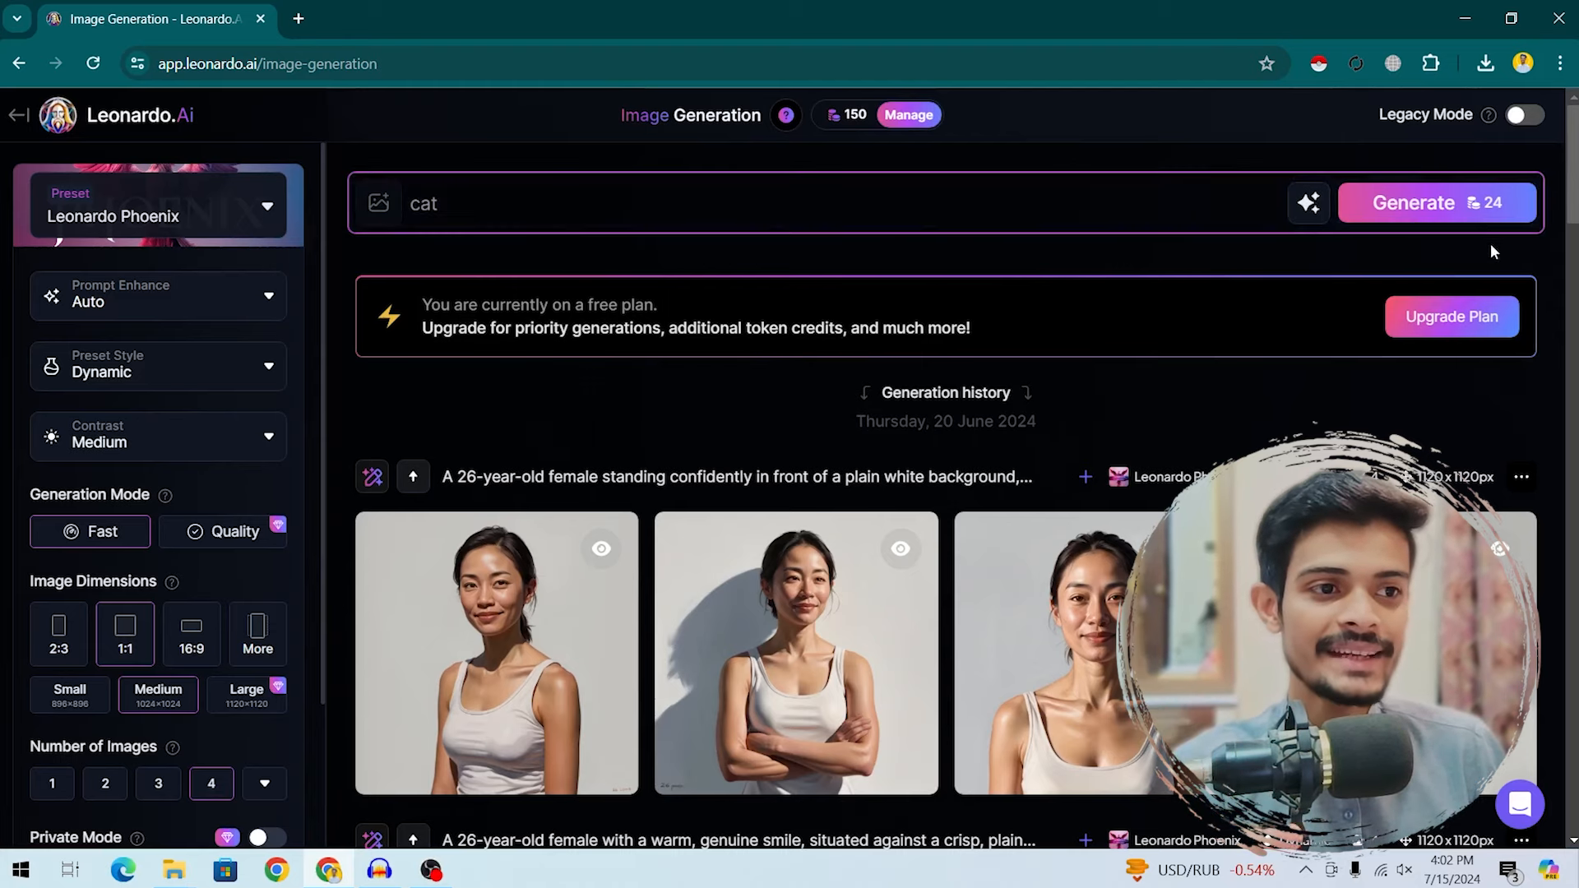
left_click(1472, 197)
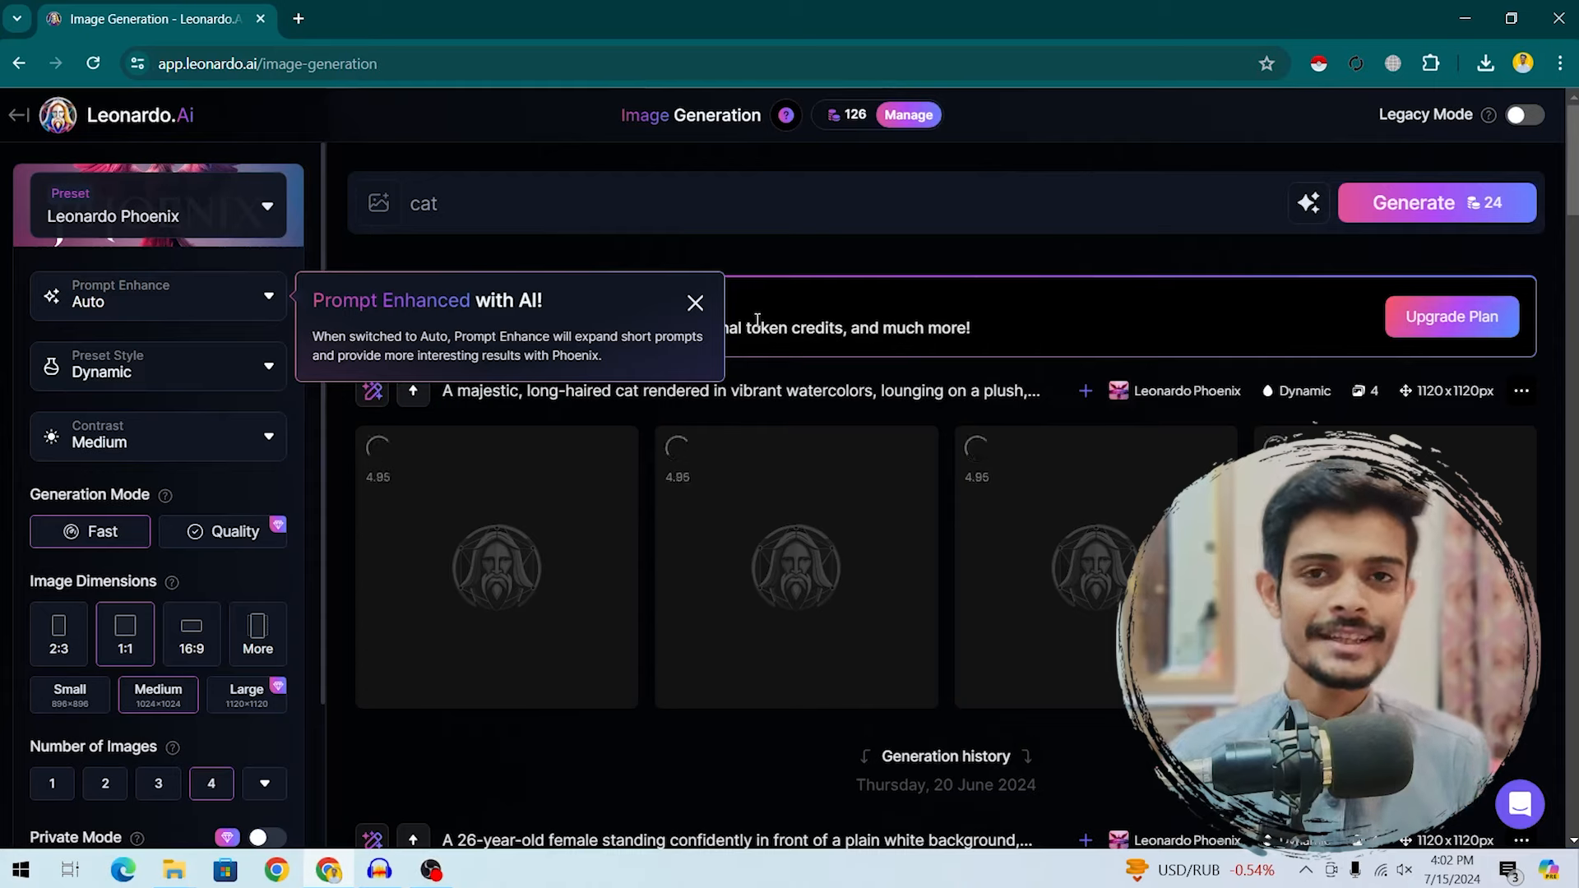
Step: View the third generated cat image enlarged, and close the preview
scroll(756, 319, "down", 1)
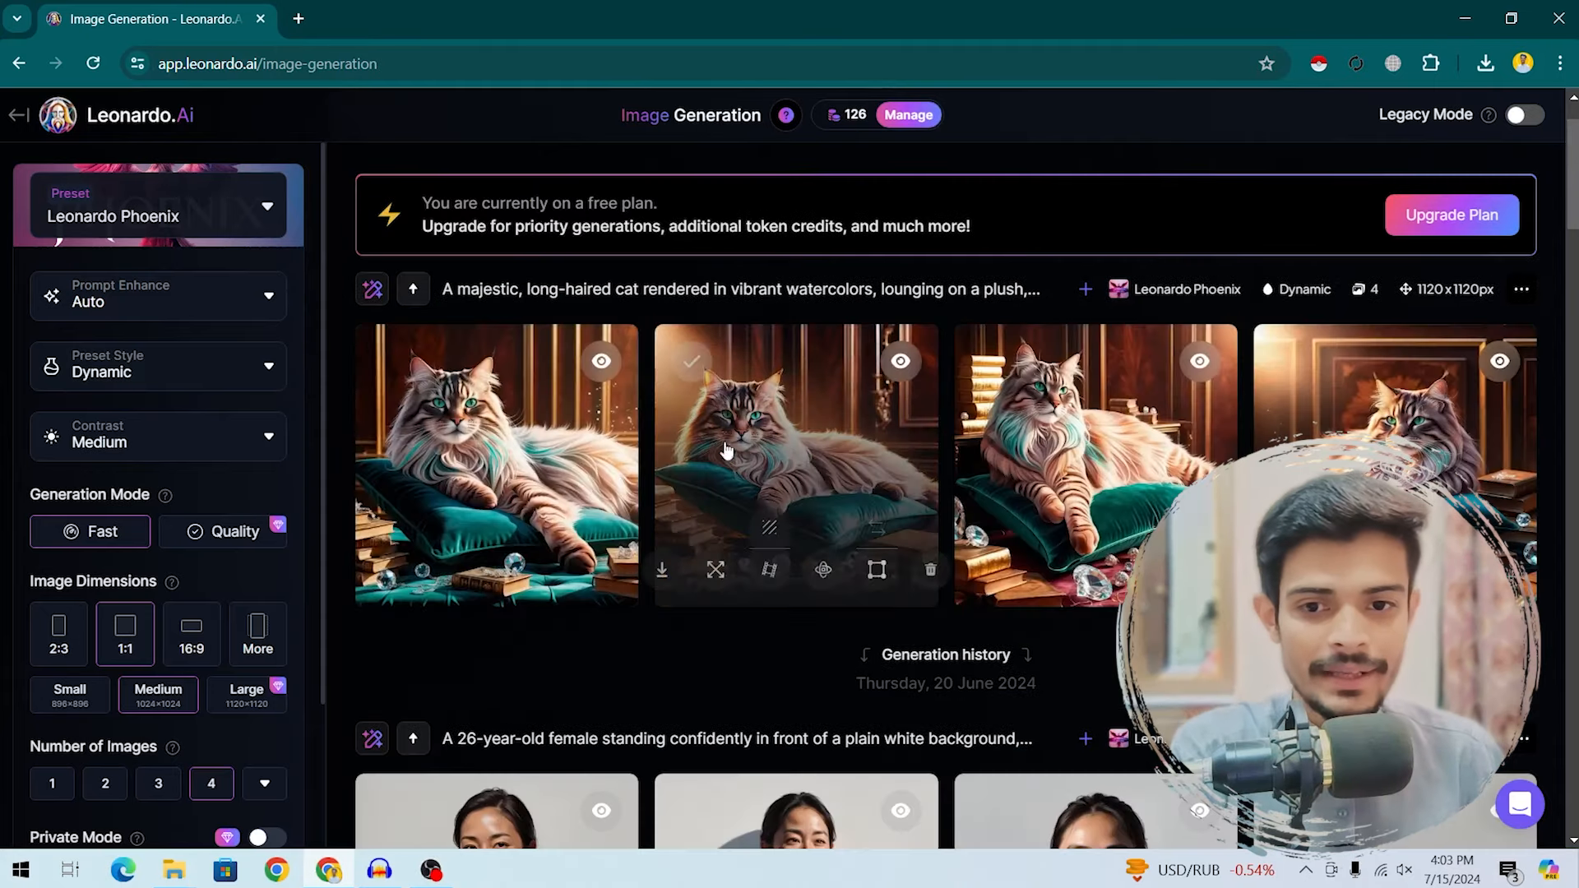
mouse_move(975, 500)
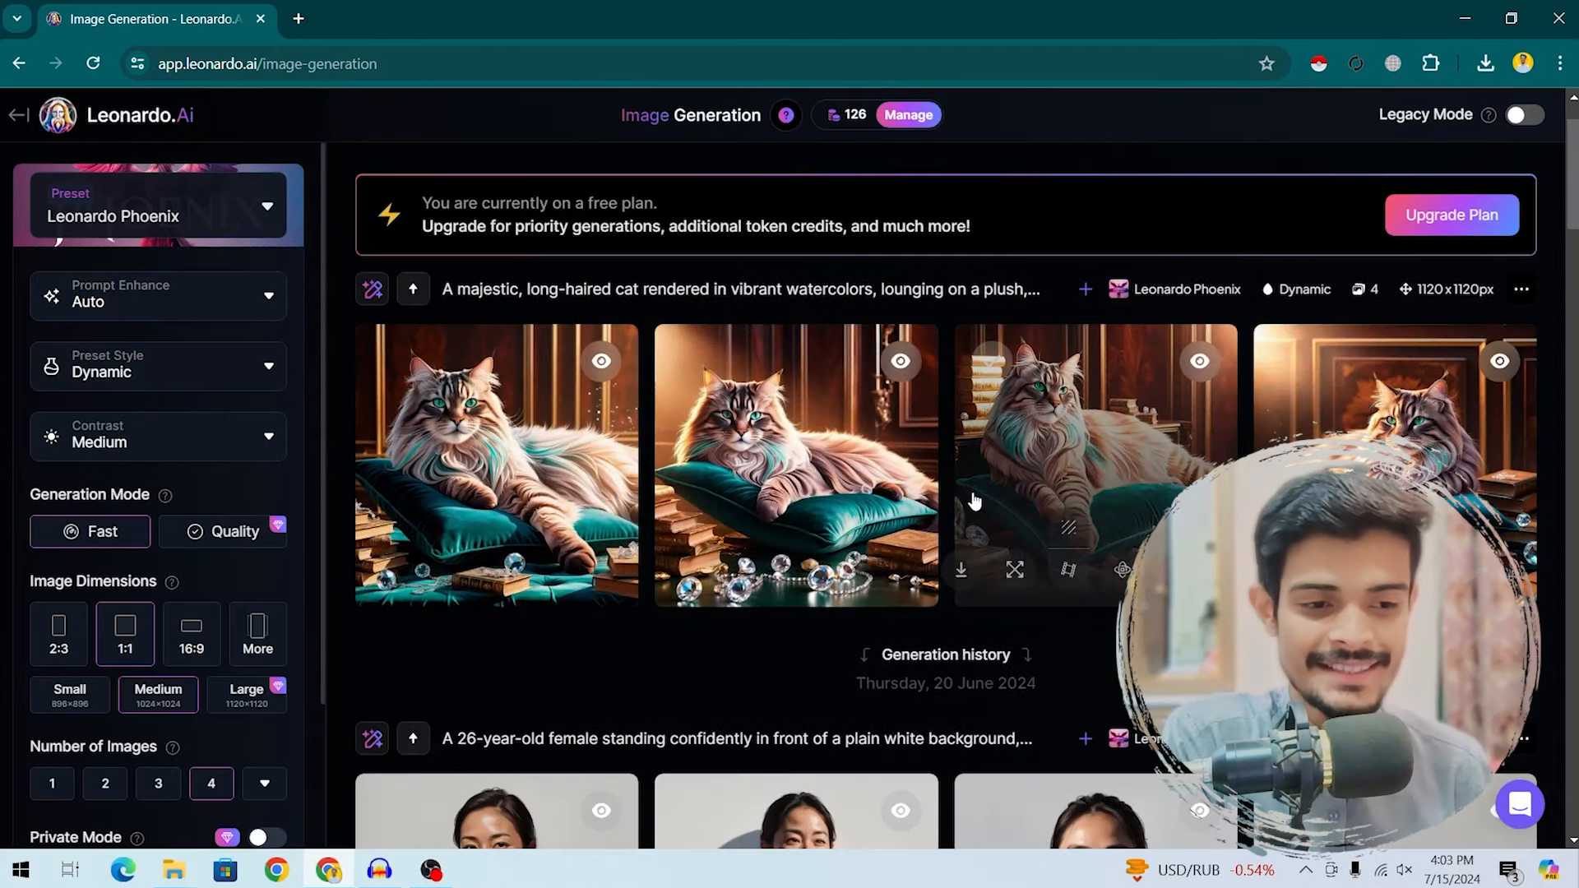
left_click(1074, 471)
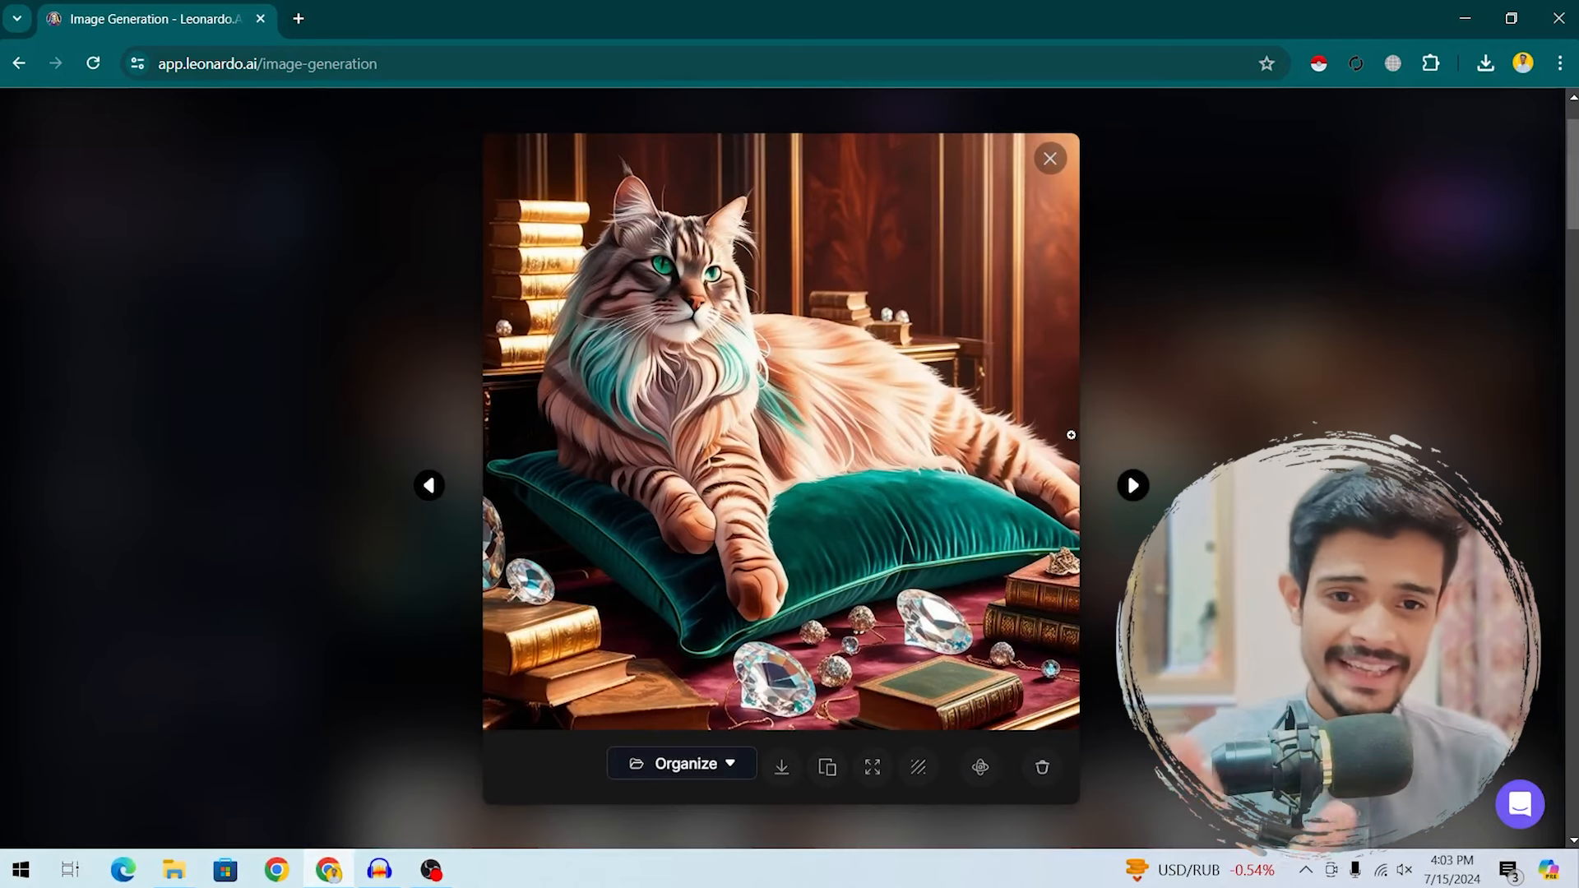
left_click(1050, 160)
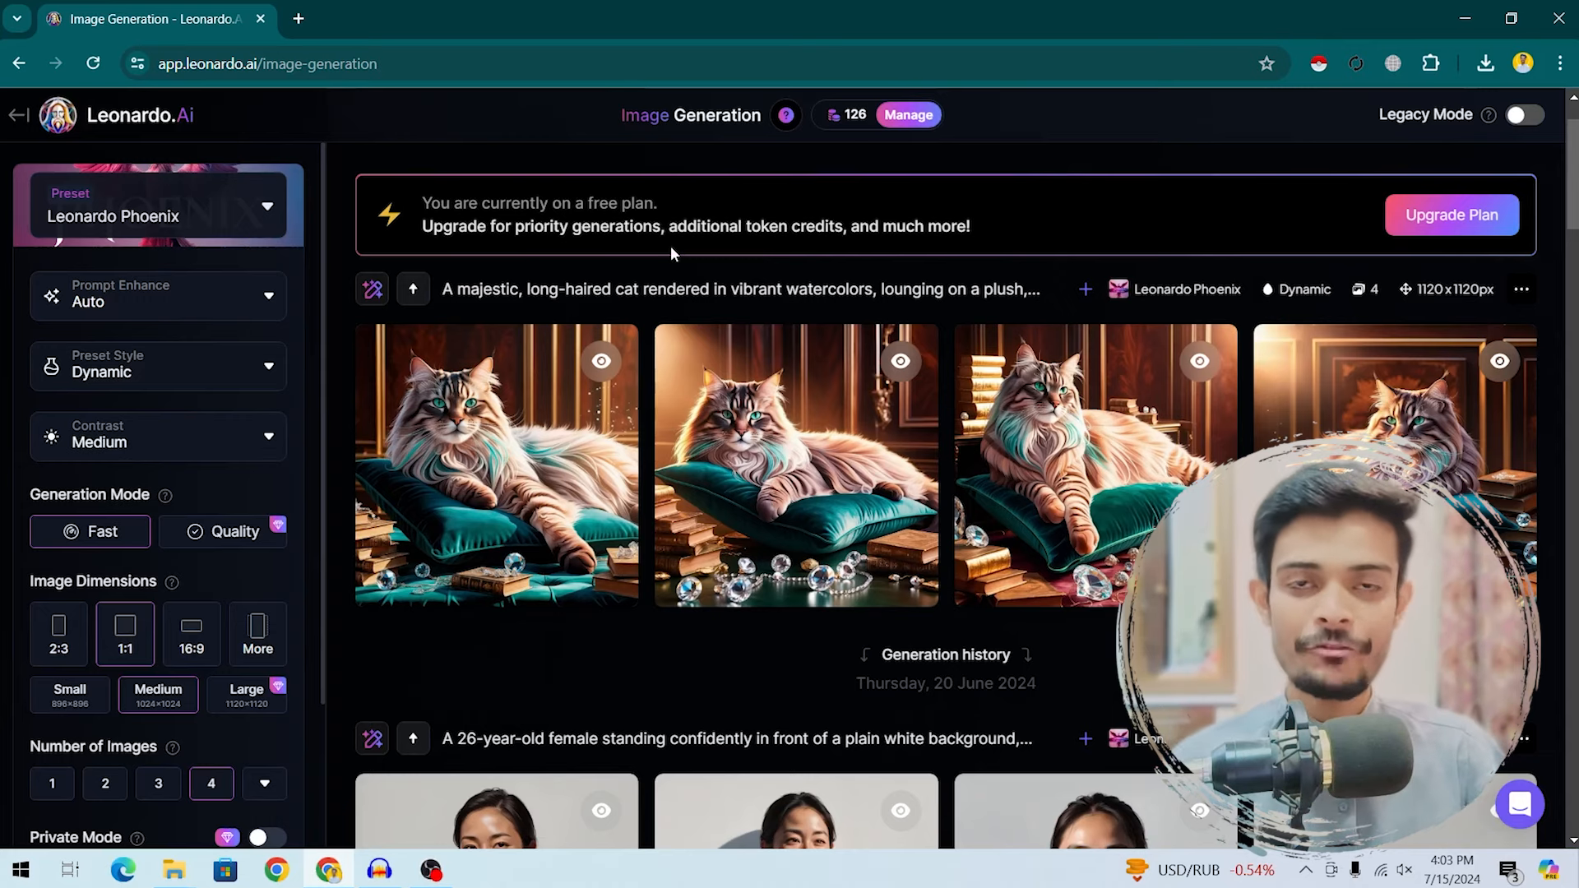
Step: Check the Prompt Enhance options, browse the available preset styles, and set the preset style to Moody
left_click(214, 304)
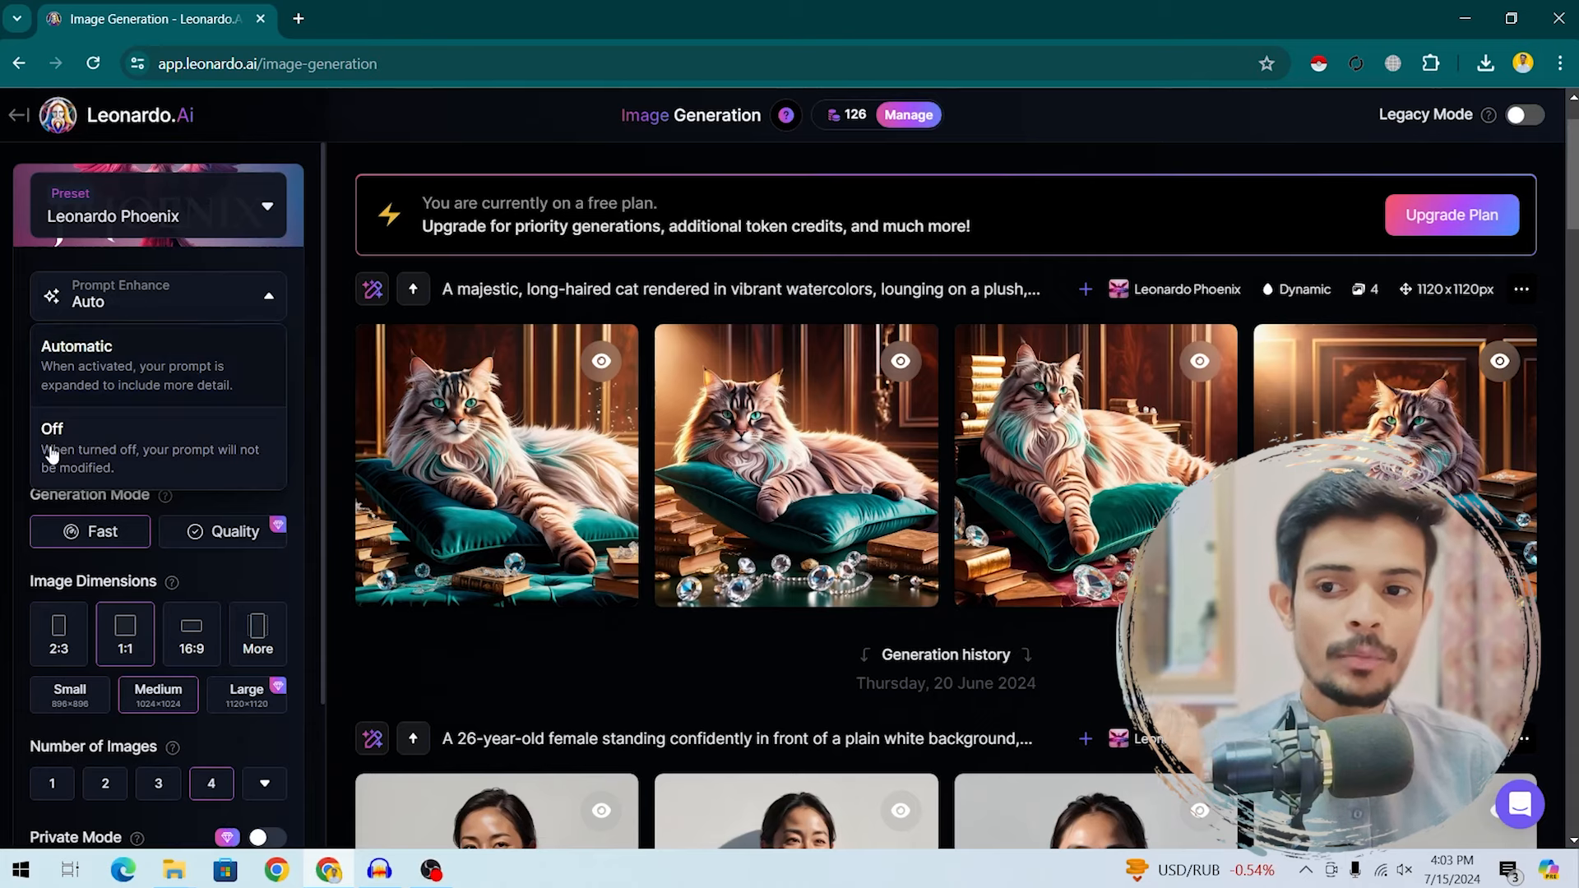
left_click(171, 313)
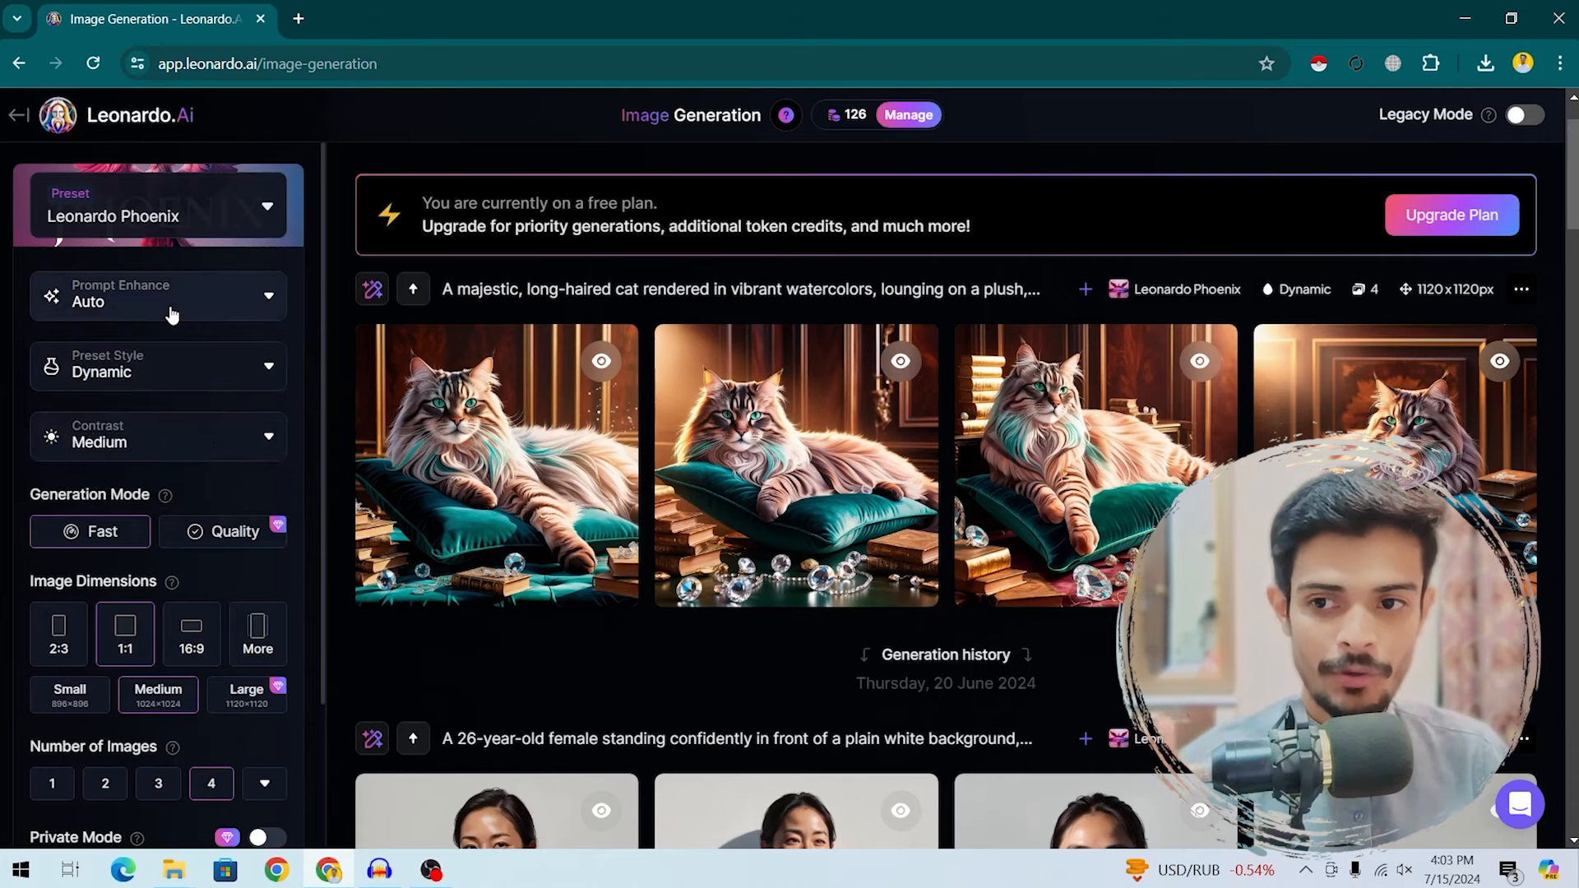
left_click(151, 359)
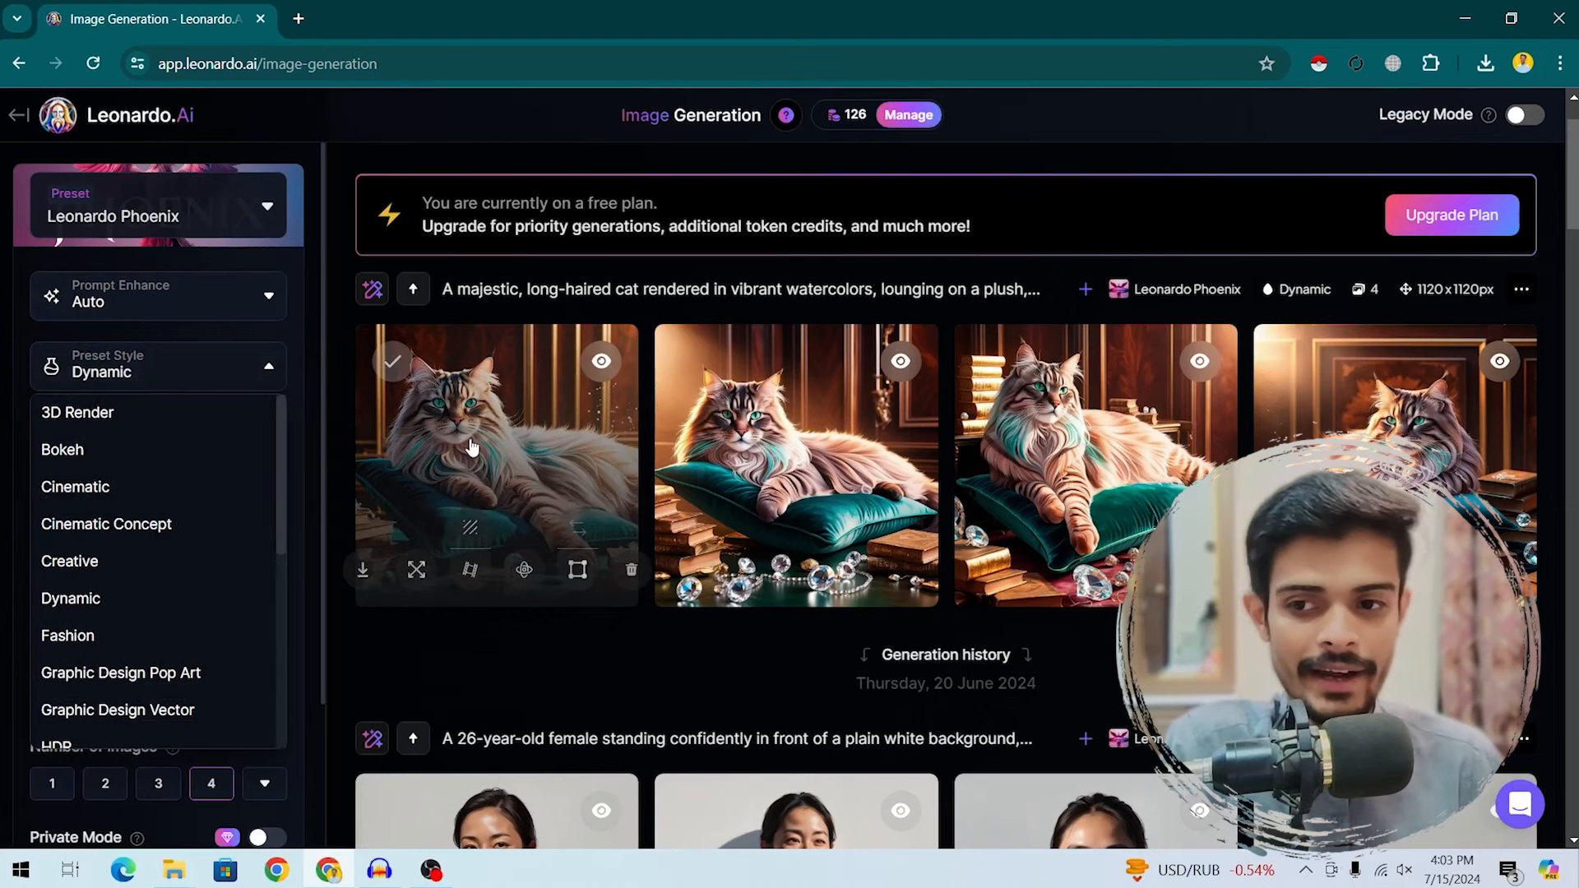
left_click_drag(283, 427, 283, 592)
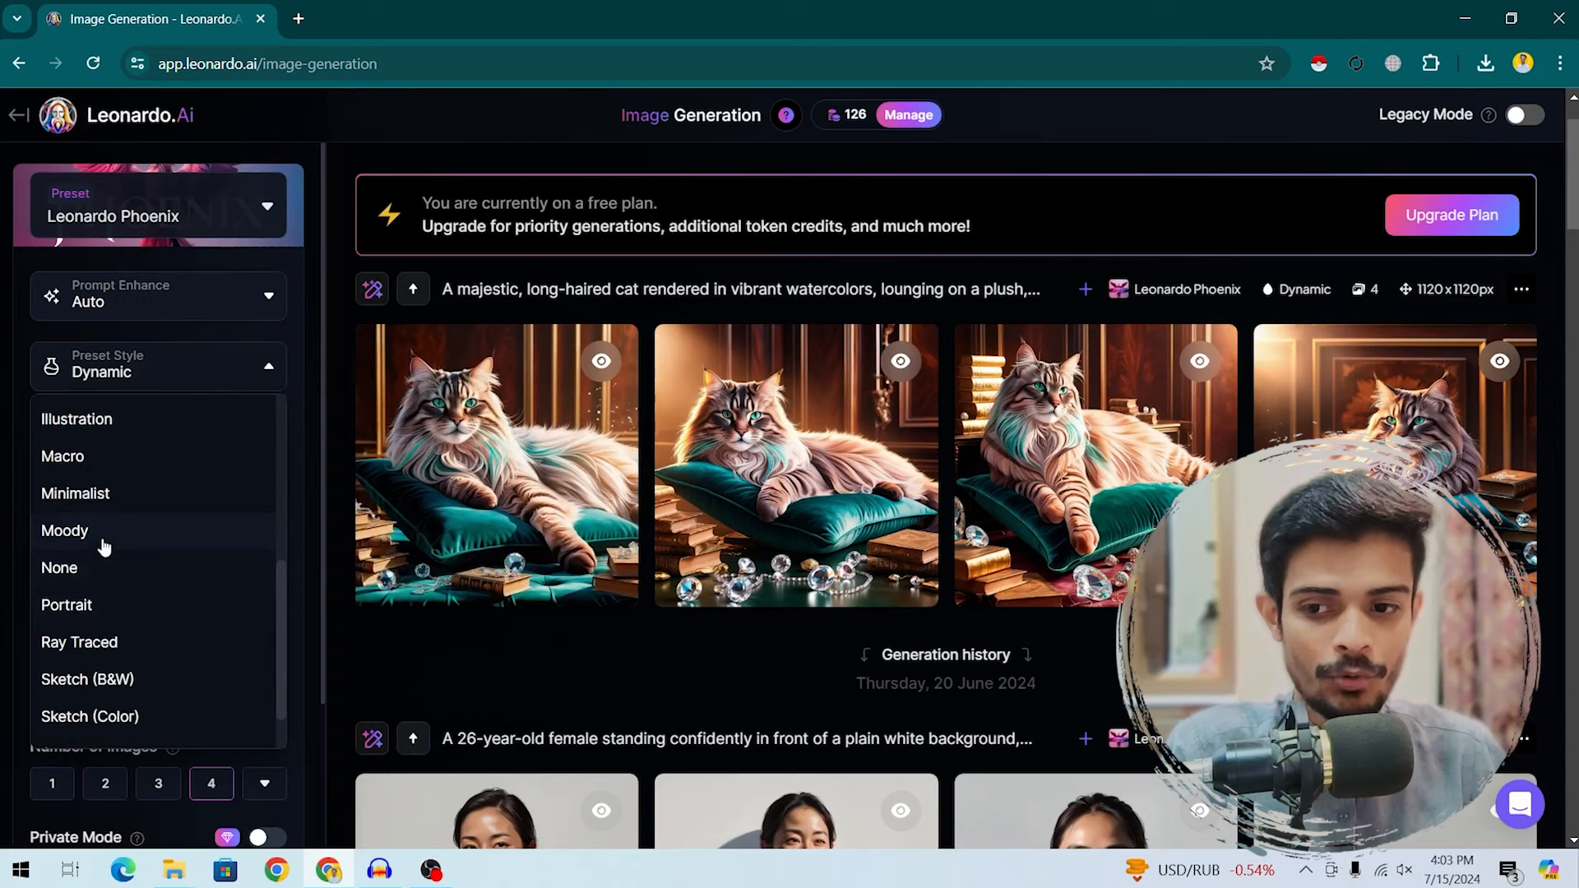
left_click_drag(281, 570, 273, 623)
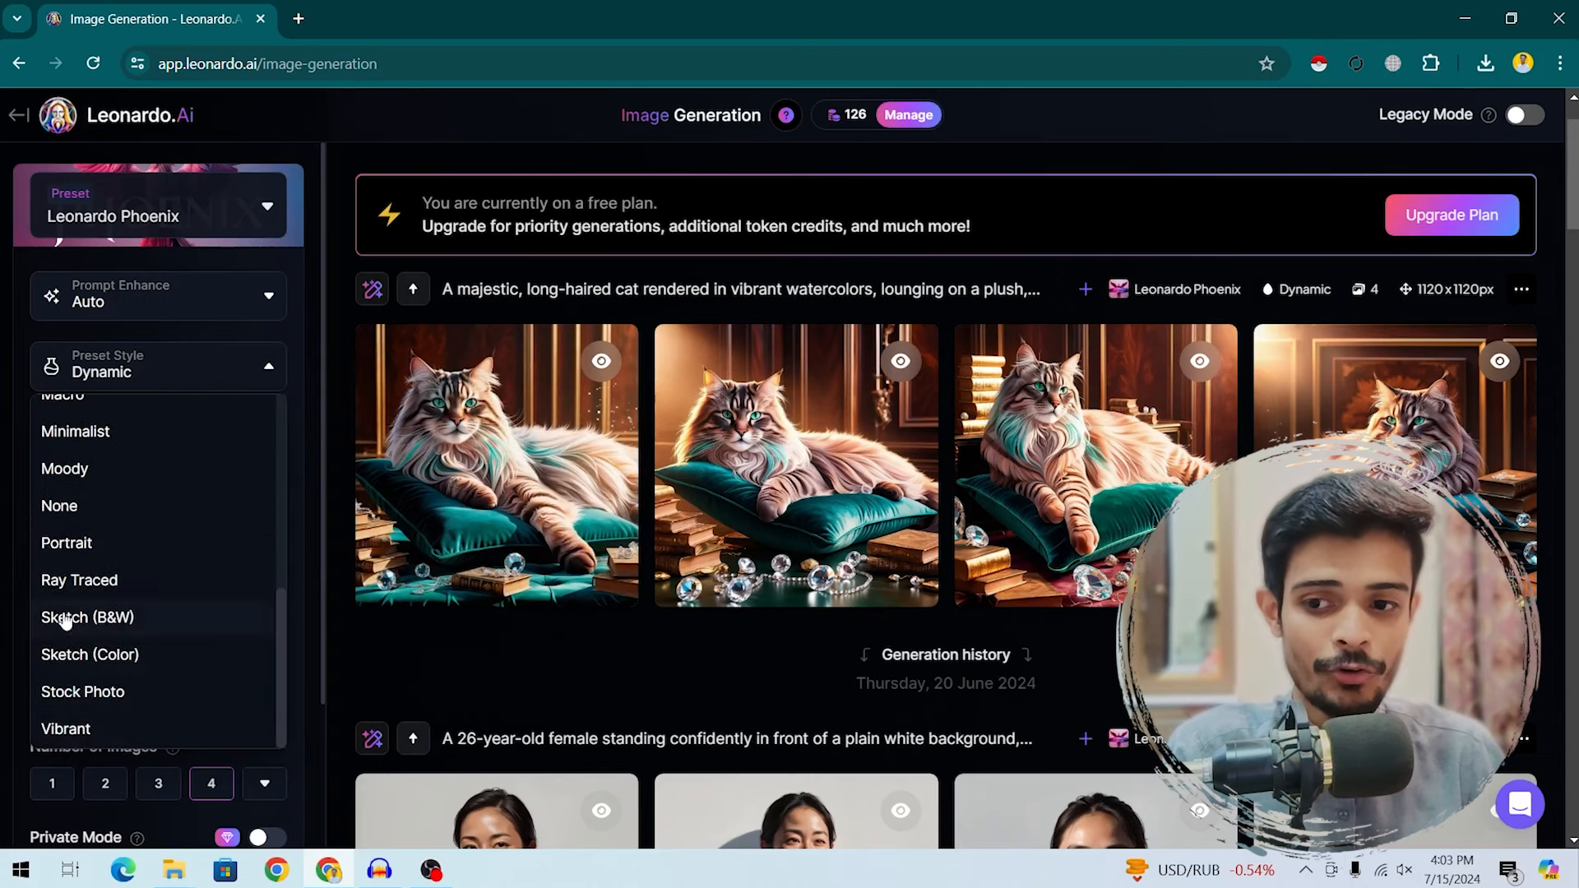
left_click_drag(281, 611, 265, 442)
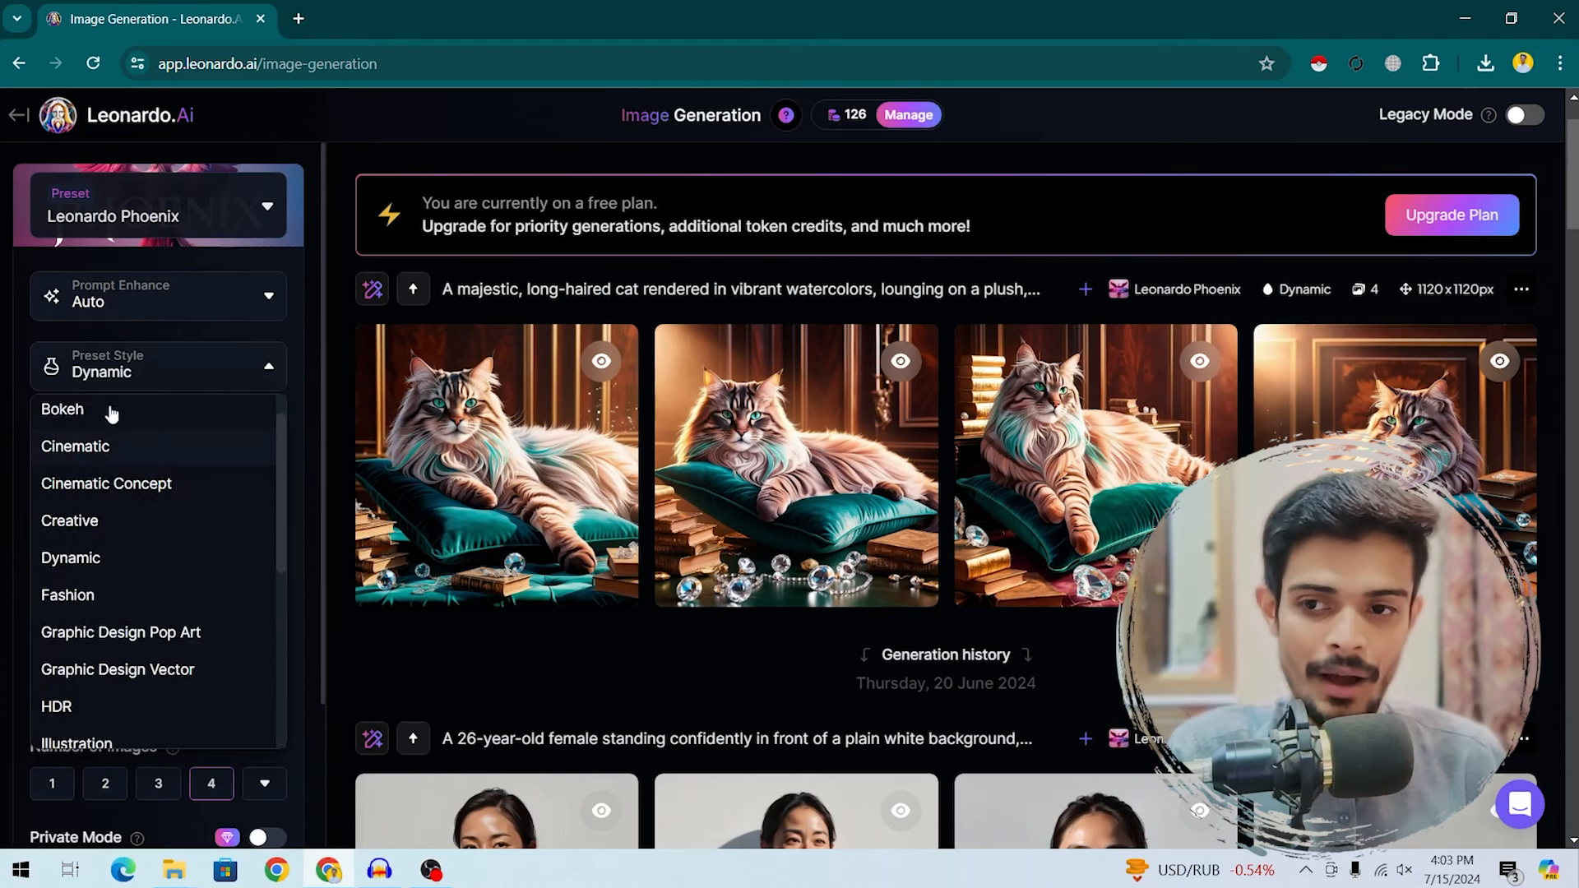
left_click_drag(279, 472, 281, 544)
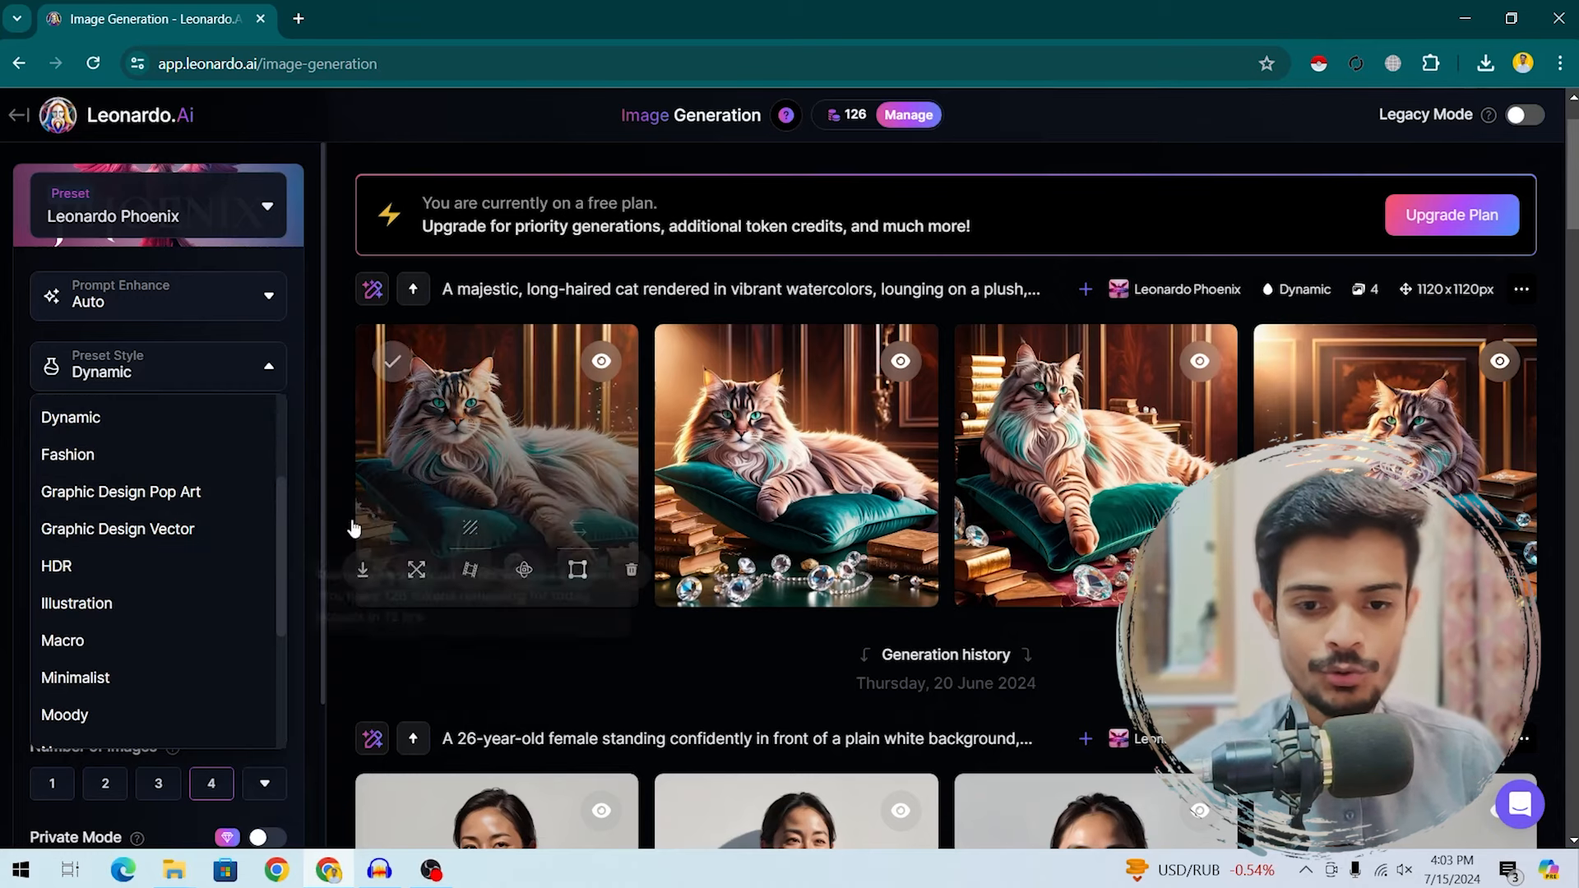
left_click_drag(278, 511, 279, 560)
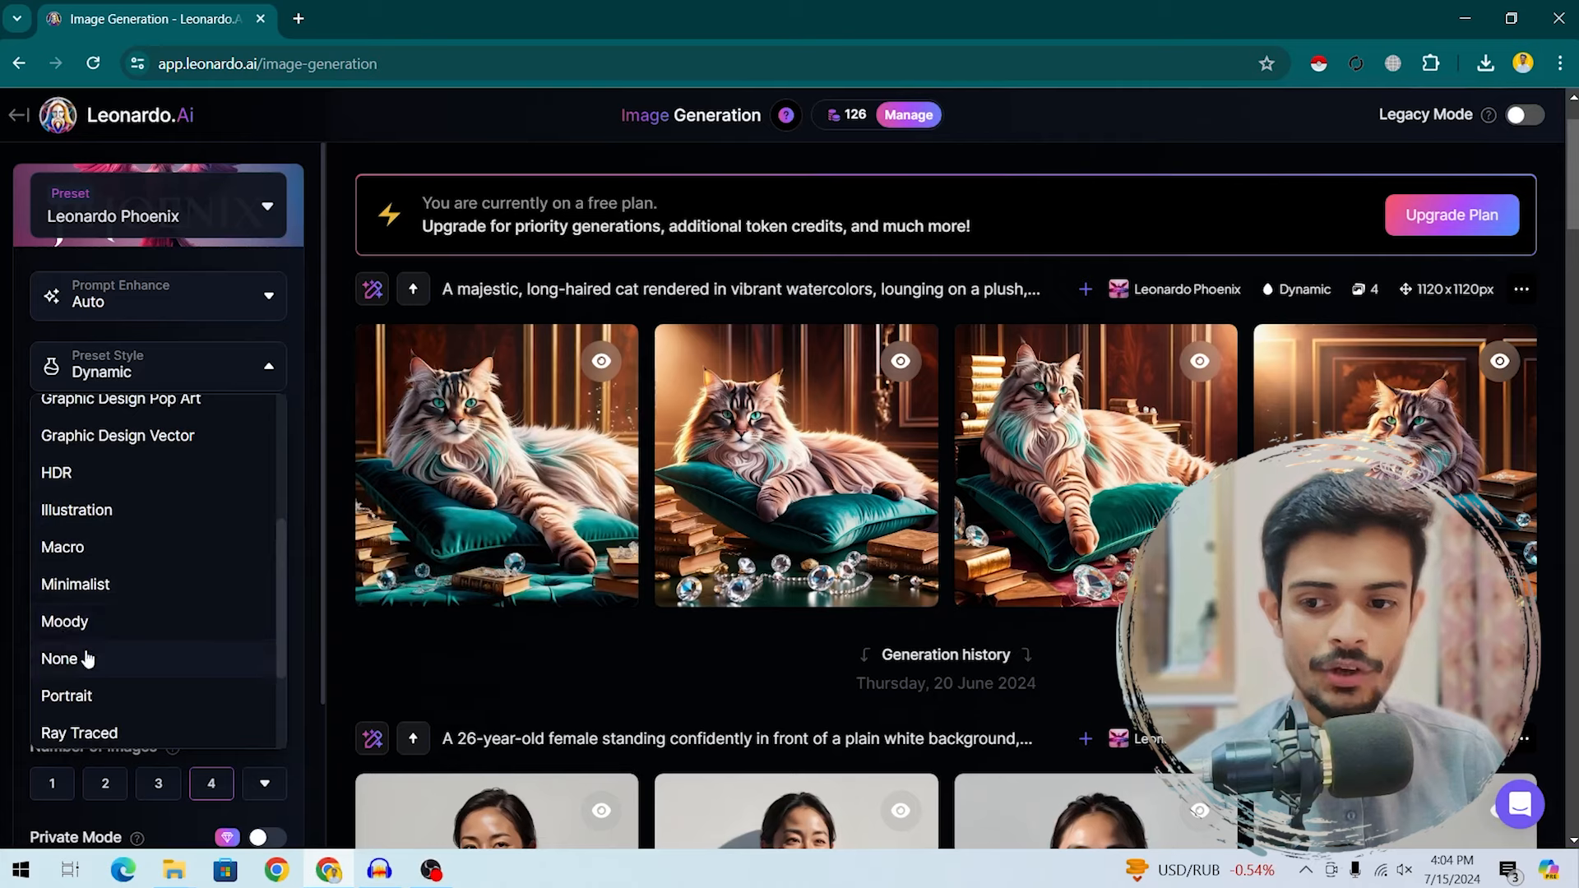
scroll(197, 592, "up", 1)
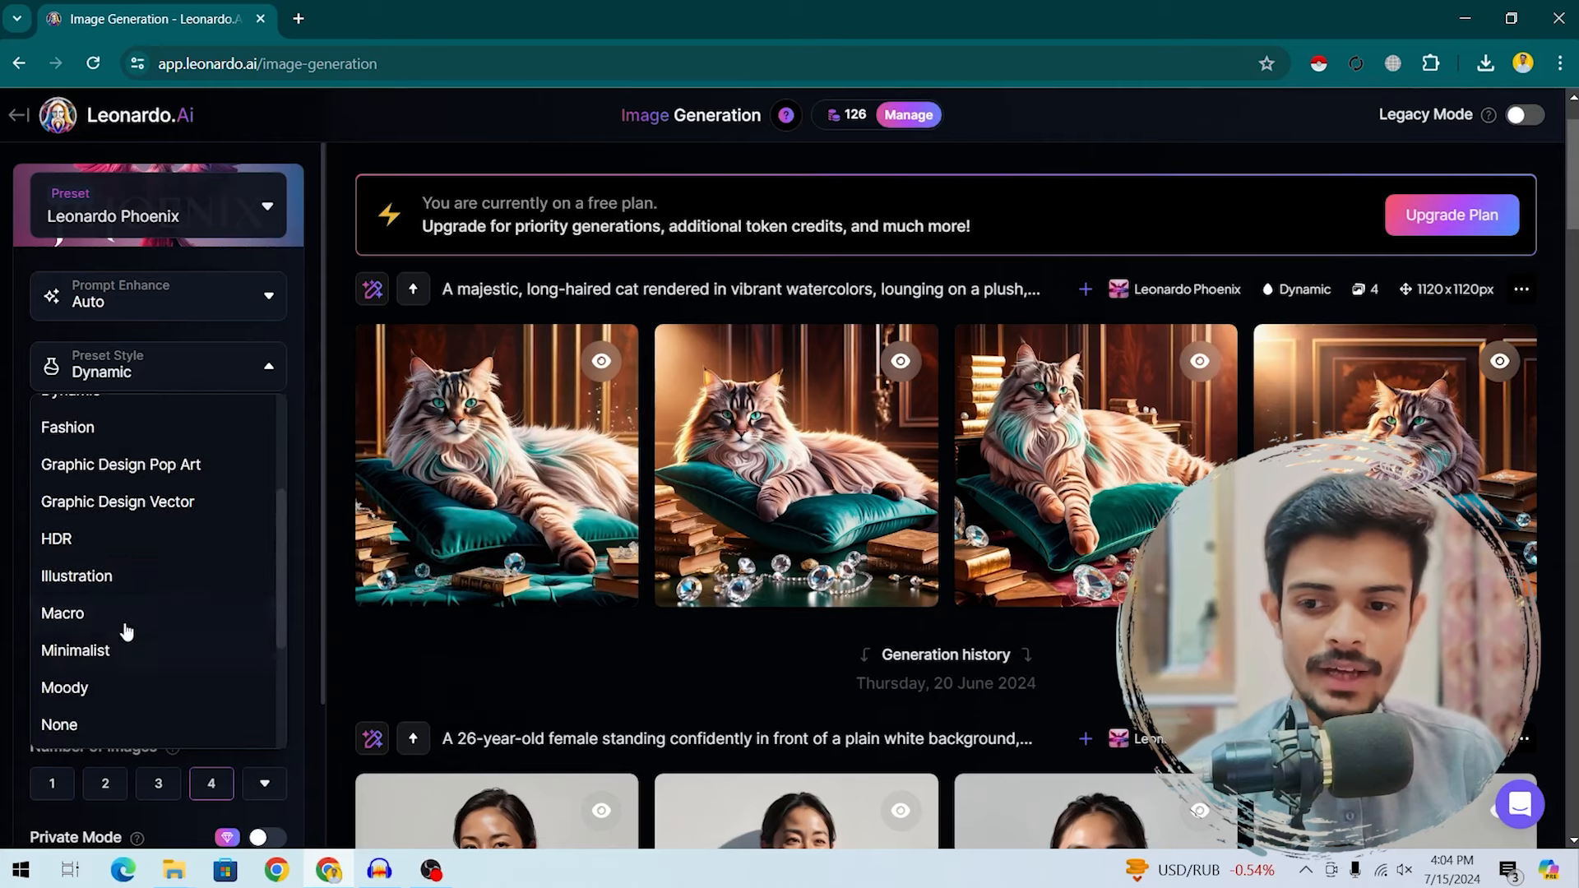
left_click(71, 691)
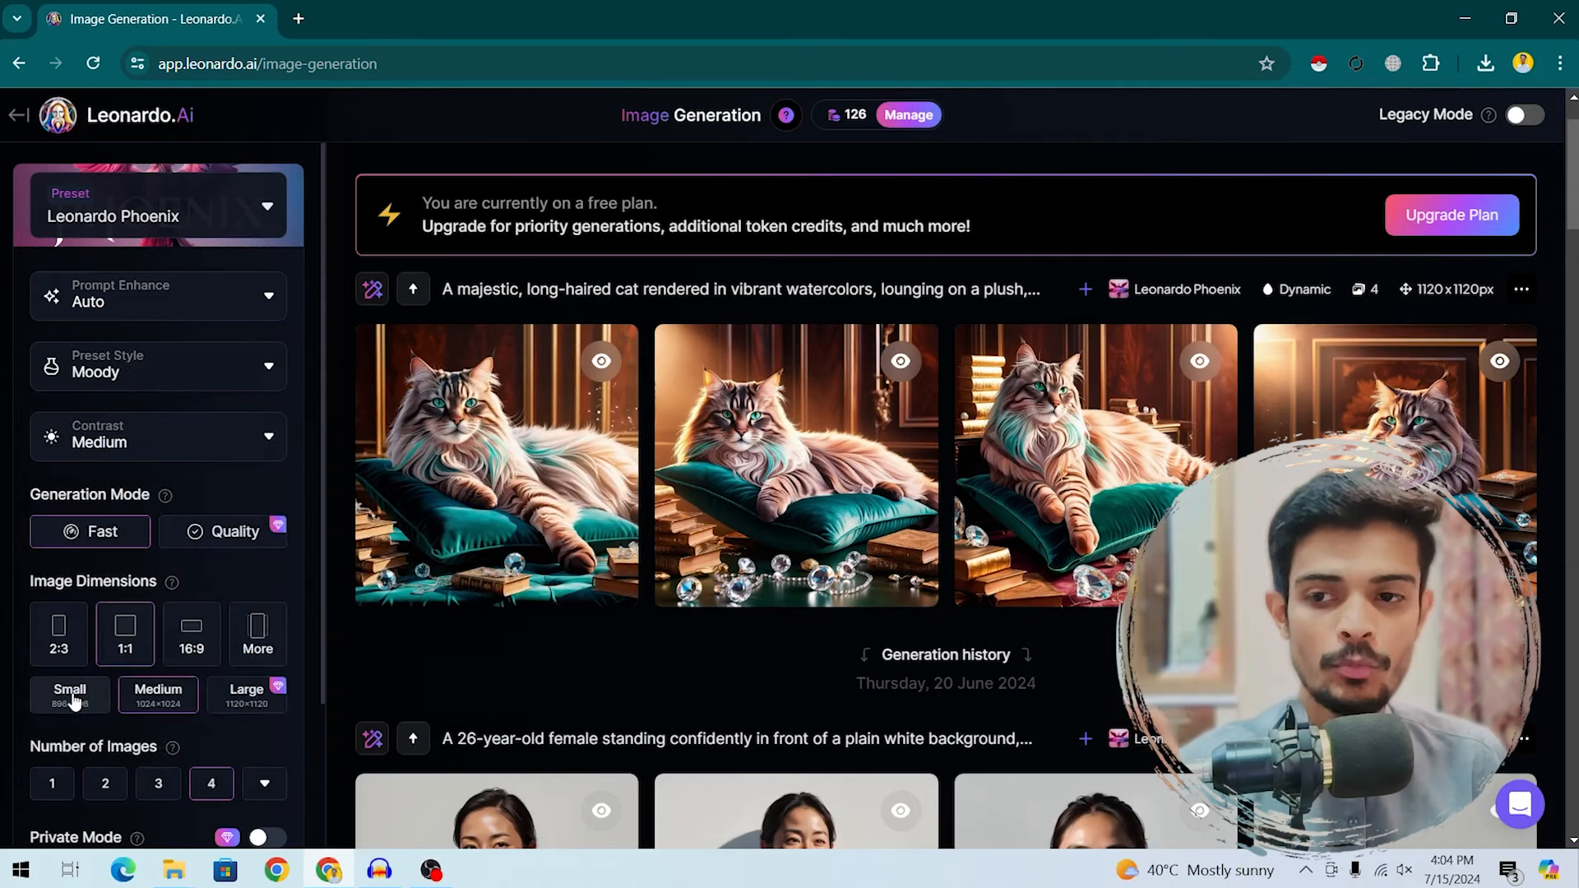
Step: Check the contrast options, try the 16:9 image dimensions, and set the image dimensions to 2:3
left_click(125, 451)
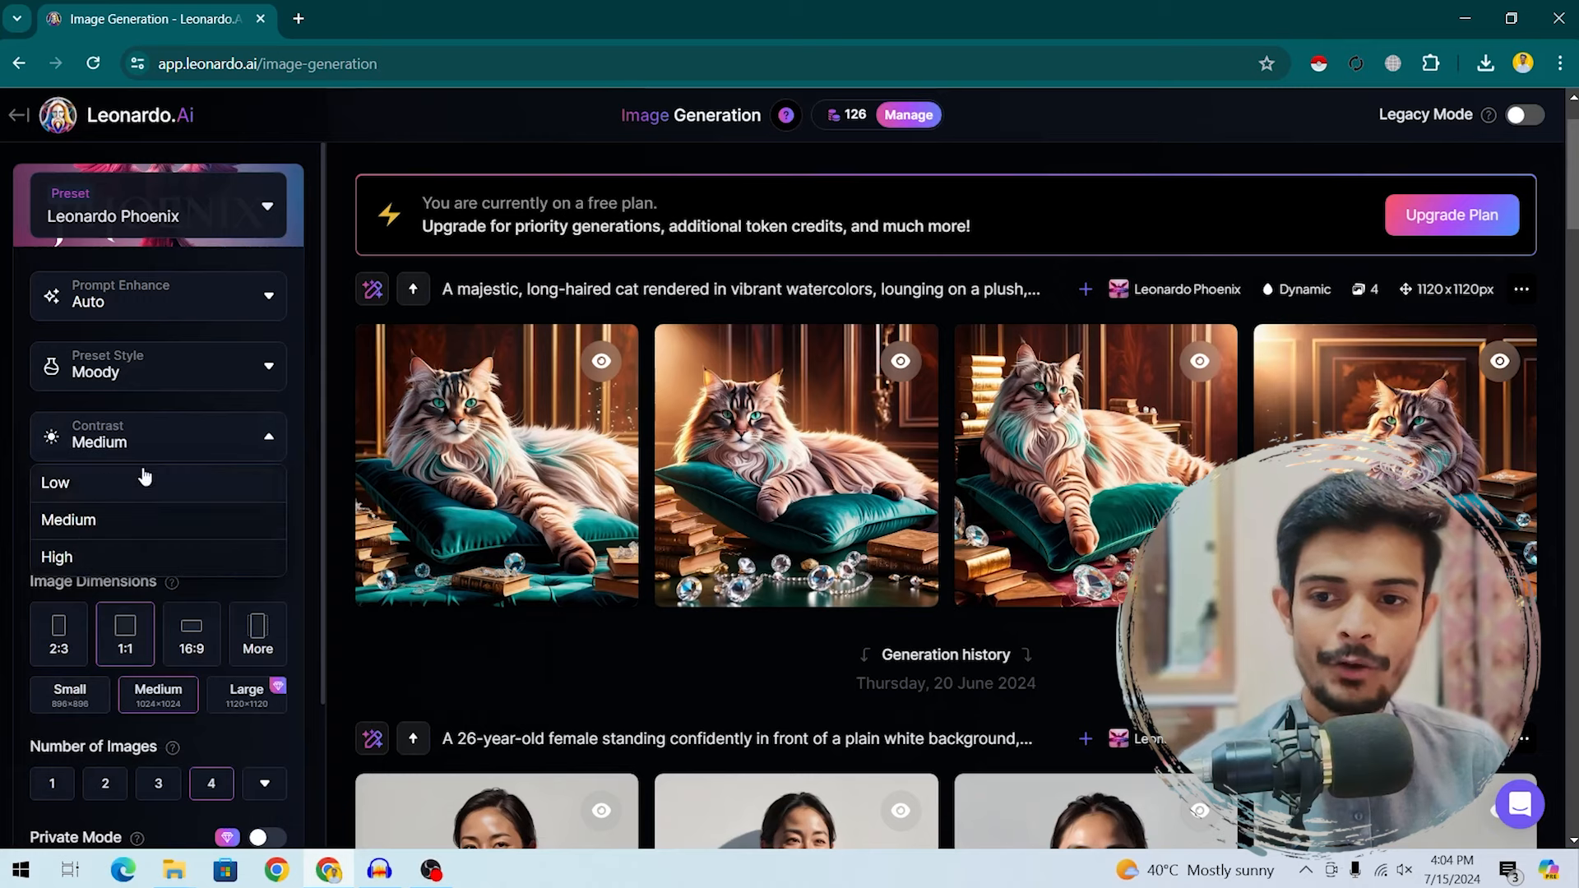
left_click(266, 452)
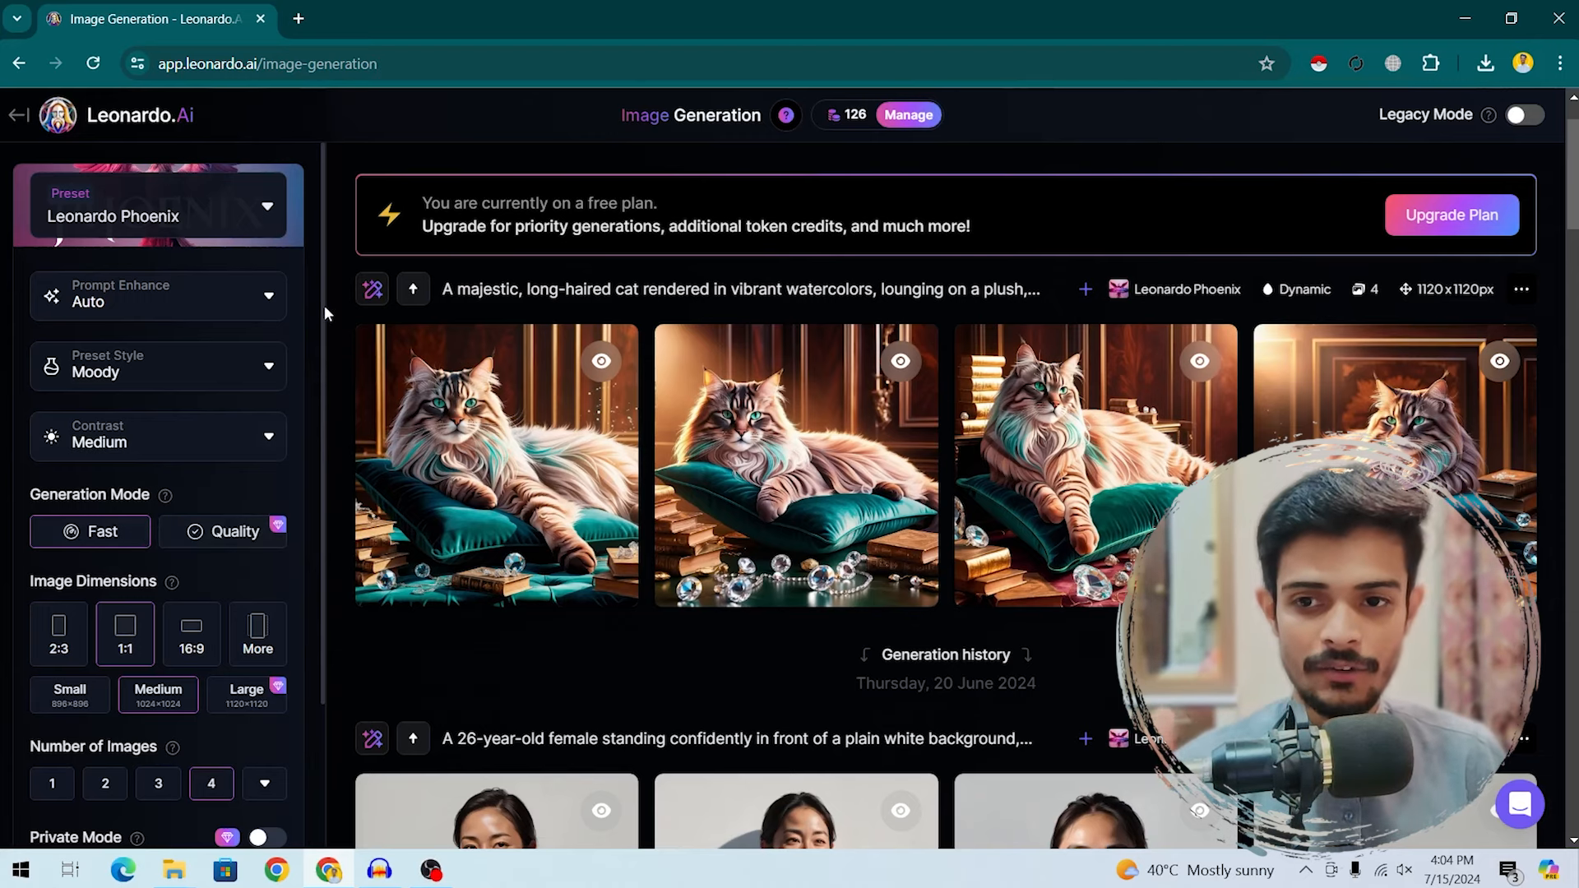
scroll(324, 304, "down", 2)
left_click(187, 461)
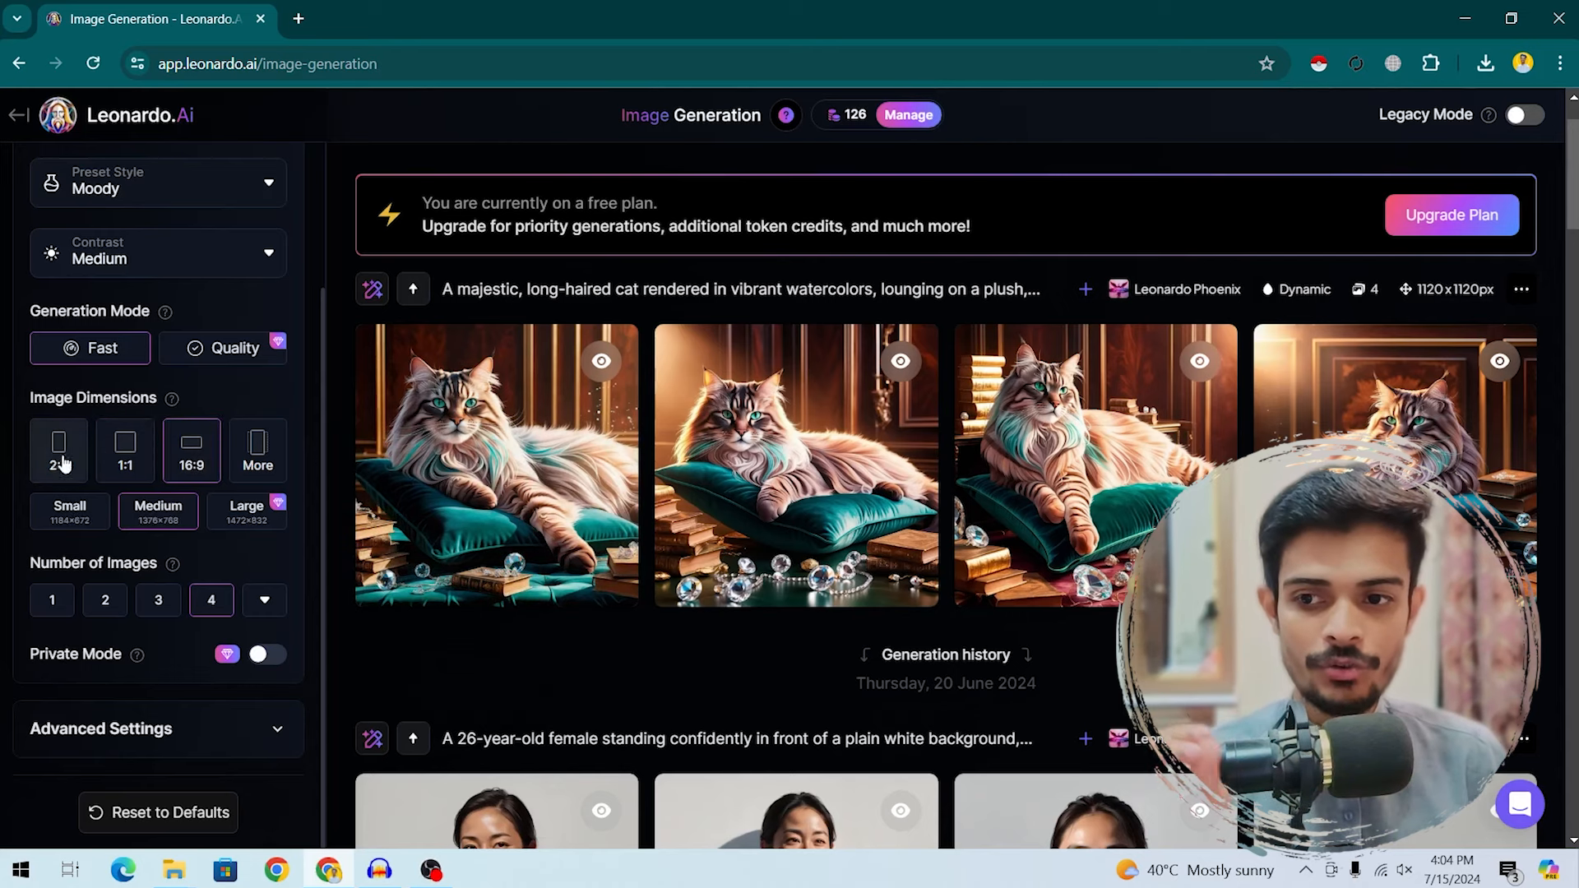
left_click(89, 448)
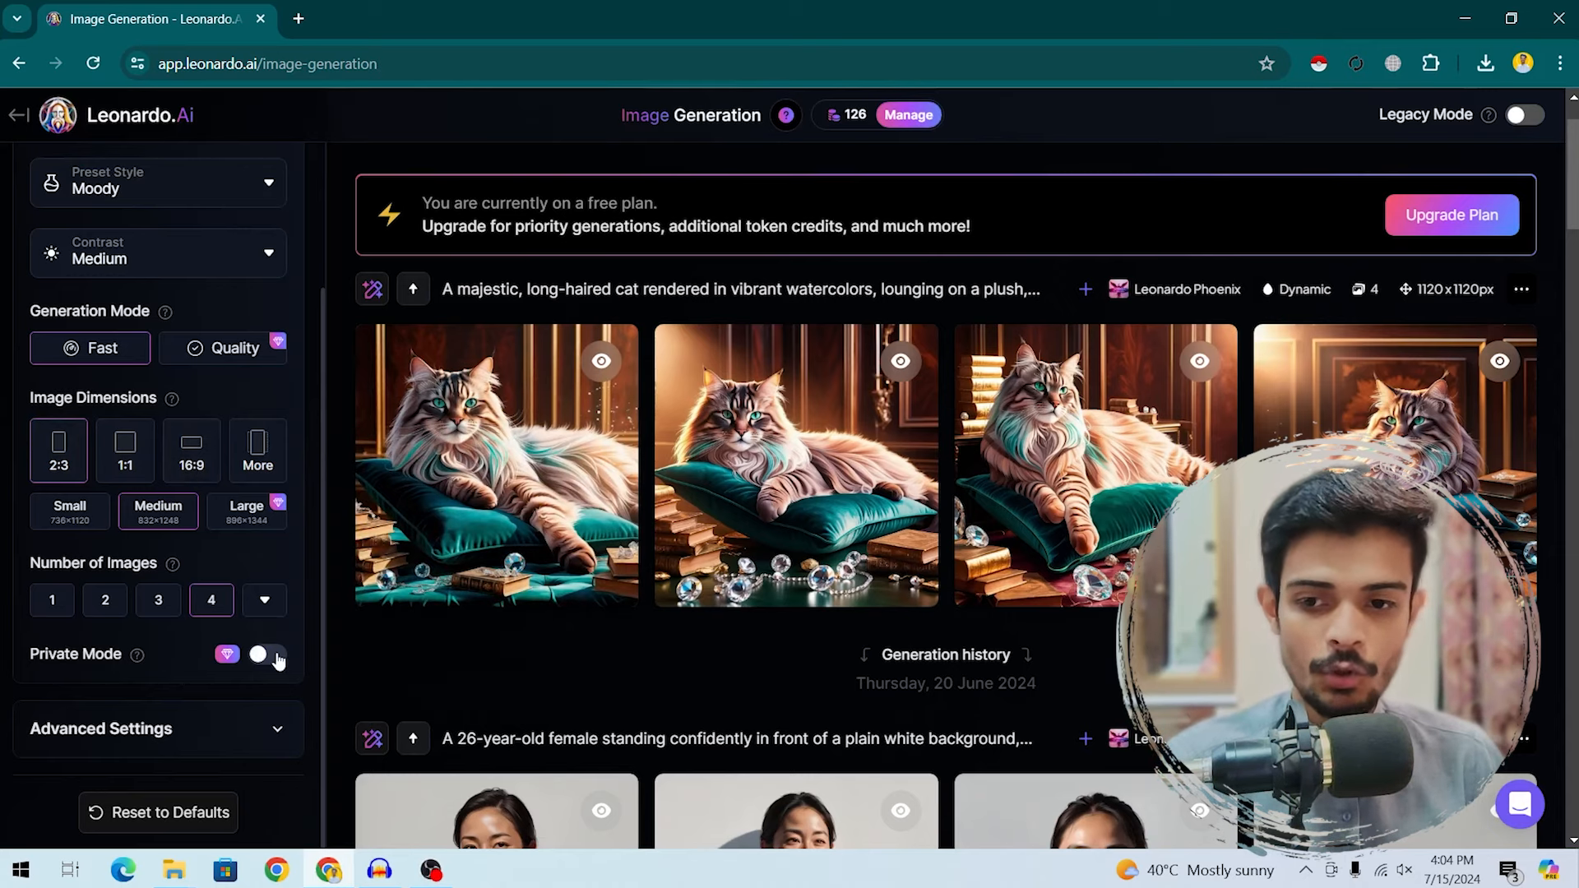
Step: Expand the advanced settings and examine the model, PhotoReal, Negative Prompt, Transparency, Tiling and Use Fixed Seed options
mouse_move(558, 383)
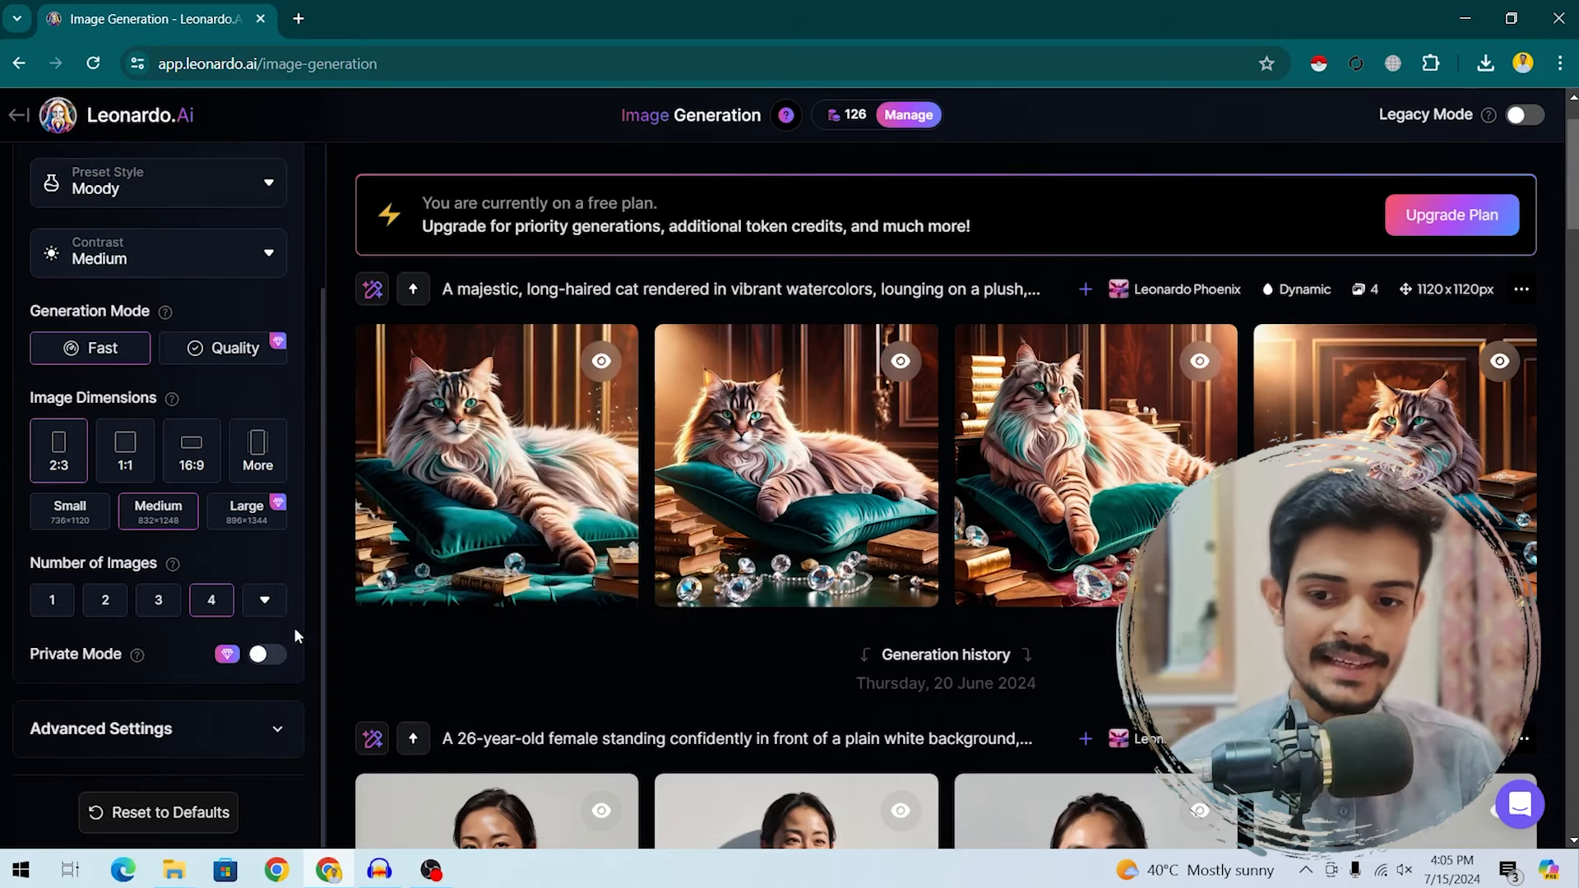
left_click(276, 728)
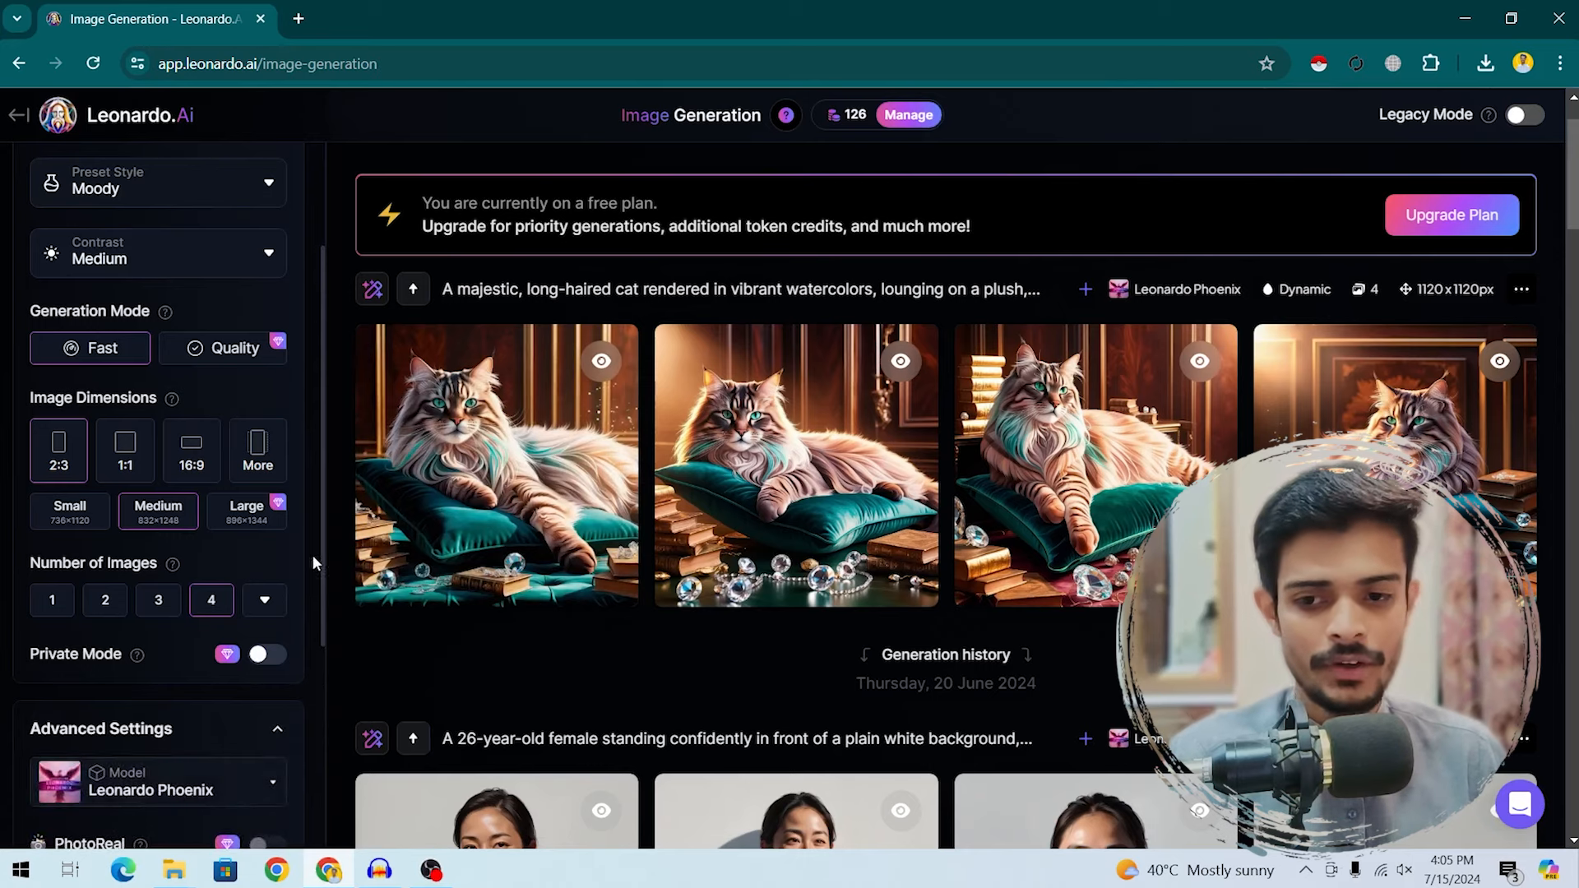
left_click_drag(323, 505, 324, 583)
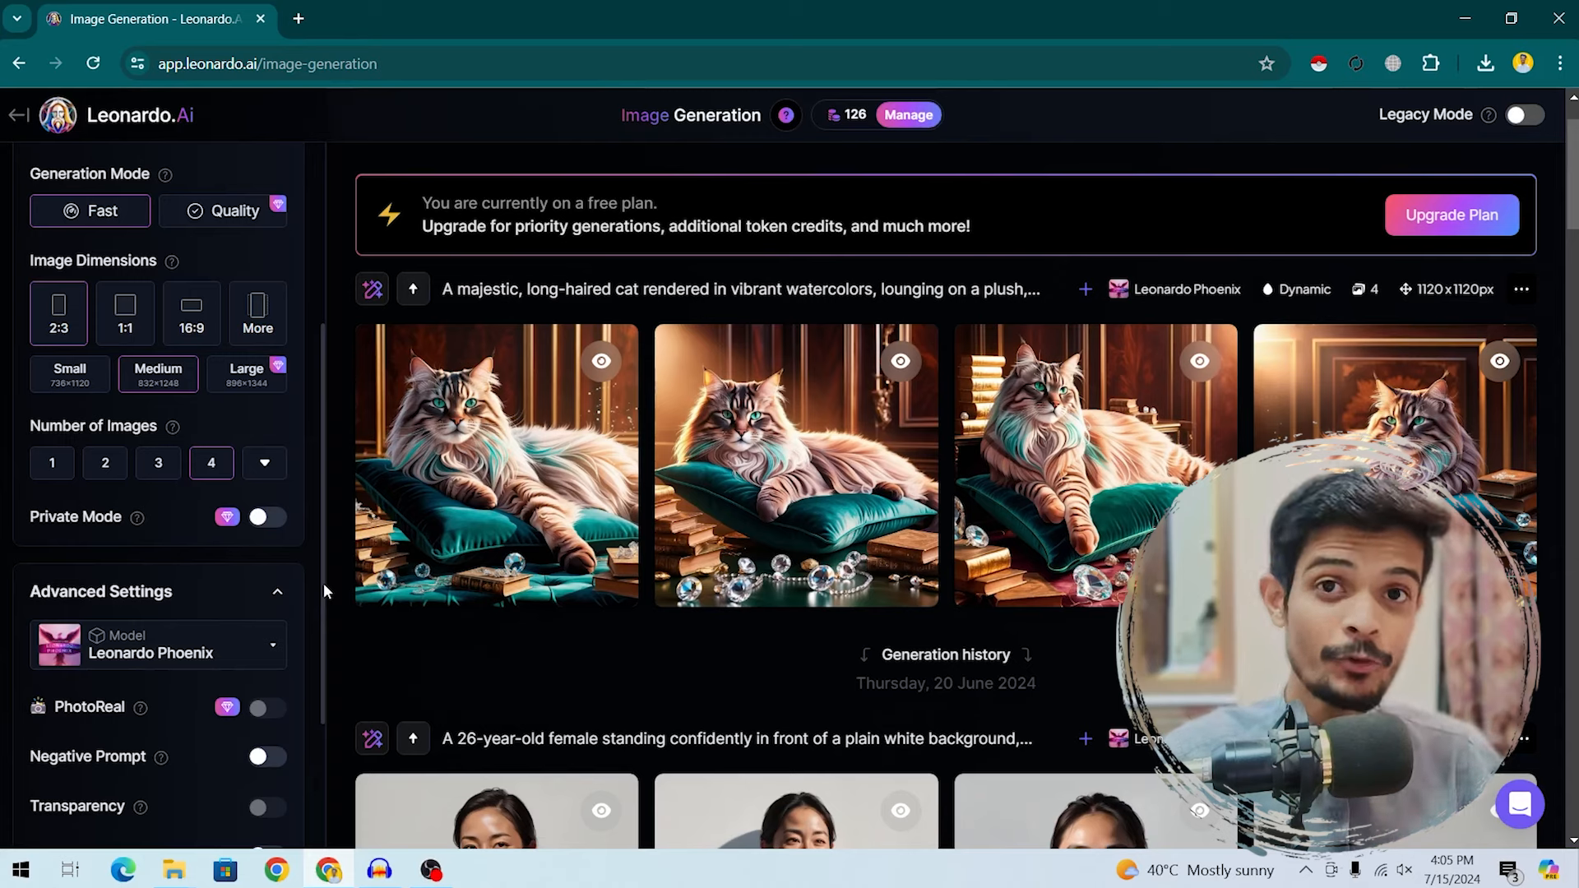
scroll(323, 576, "down", 1)
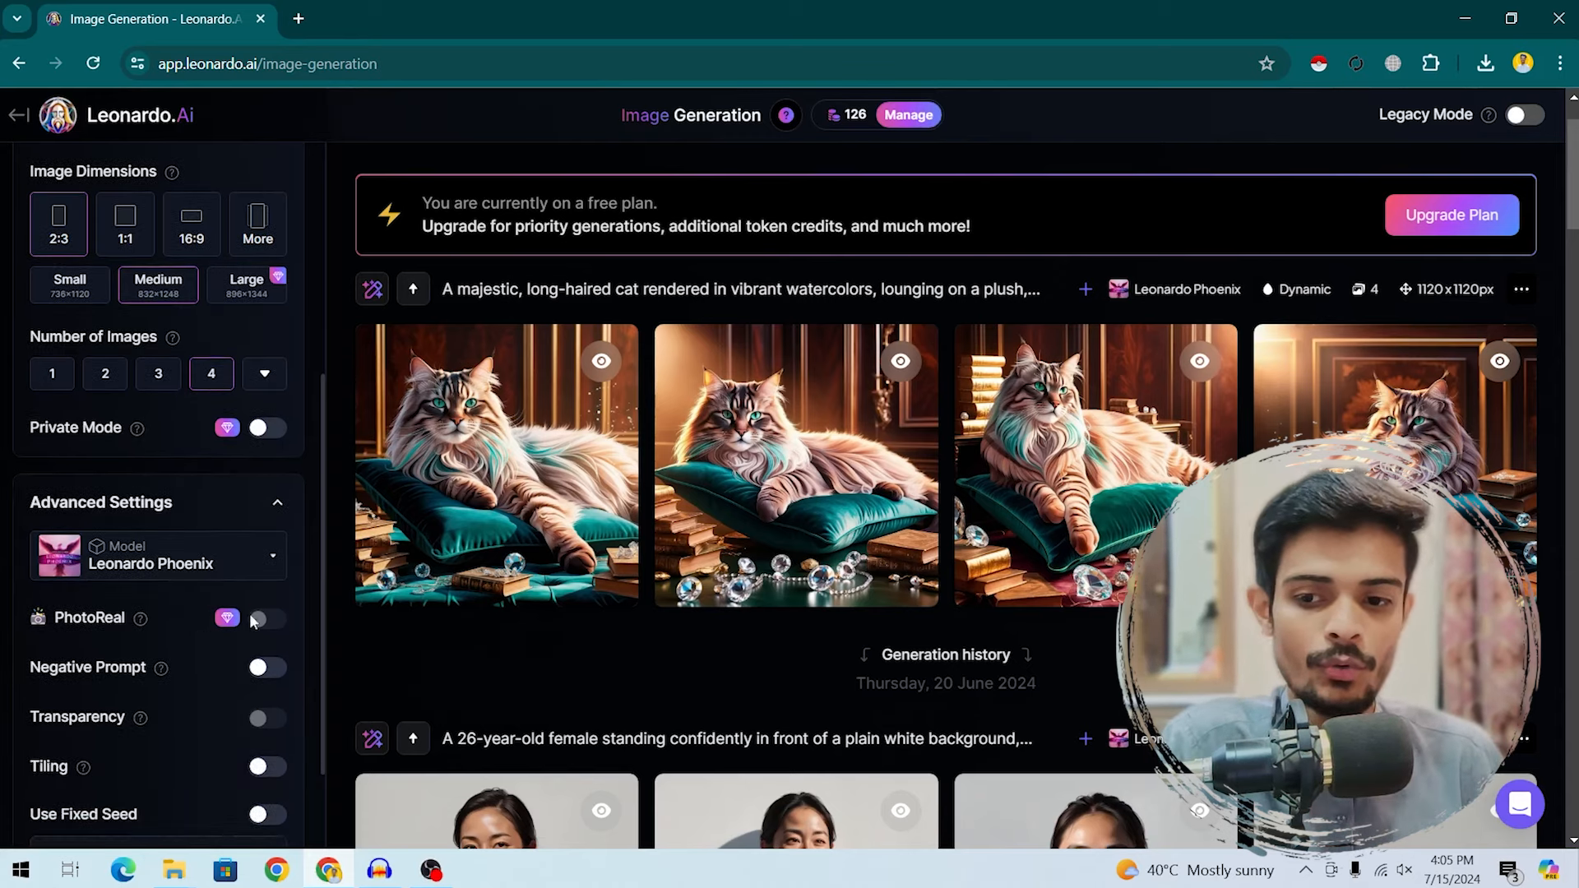
scroll(322, 517, "down", 1)
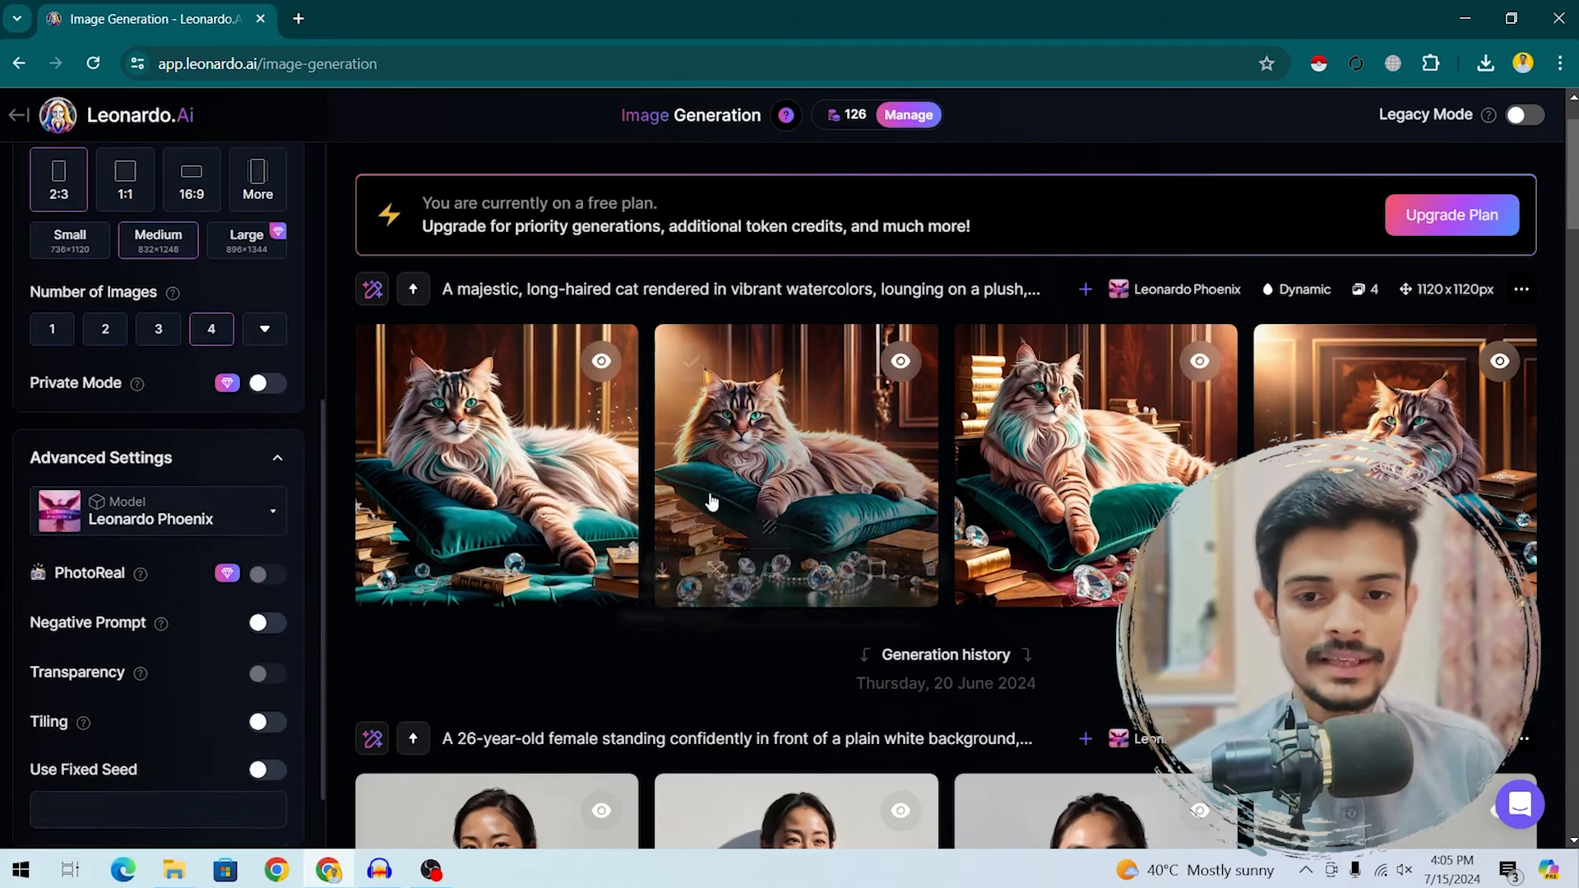
mouse_move(423, 474)
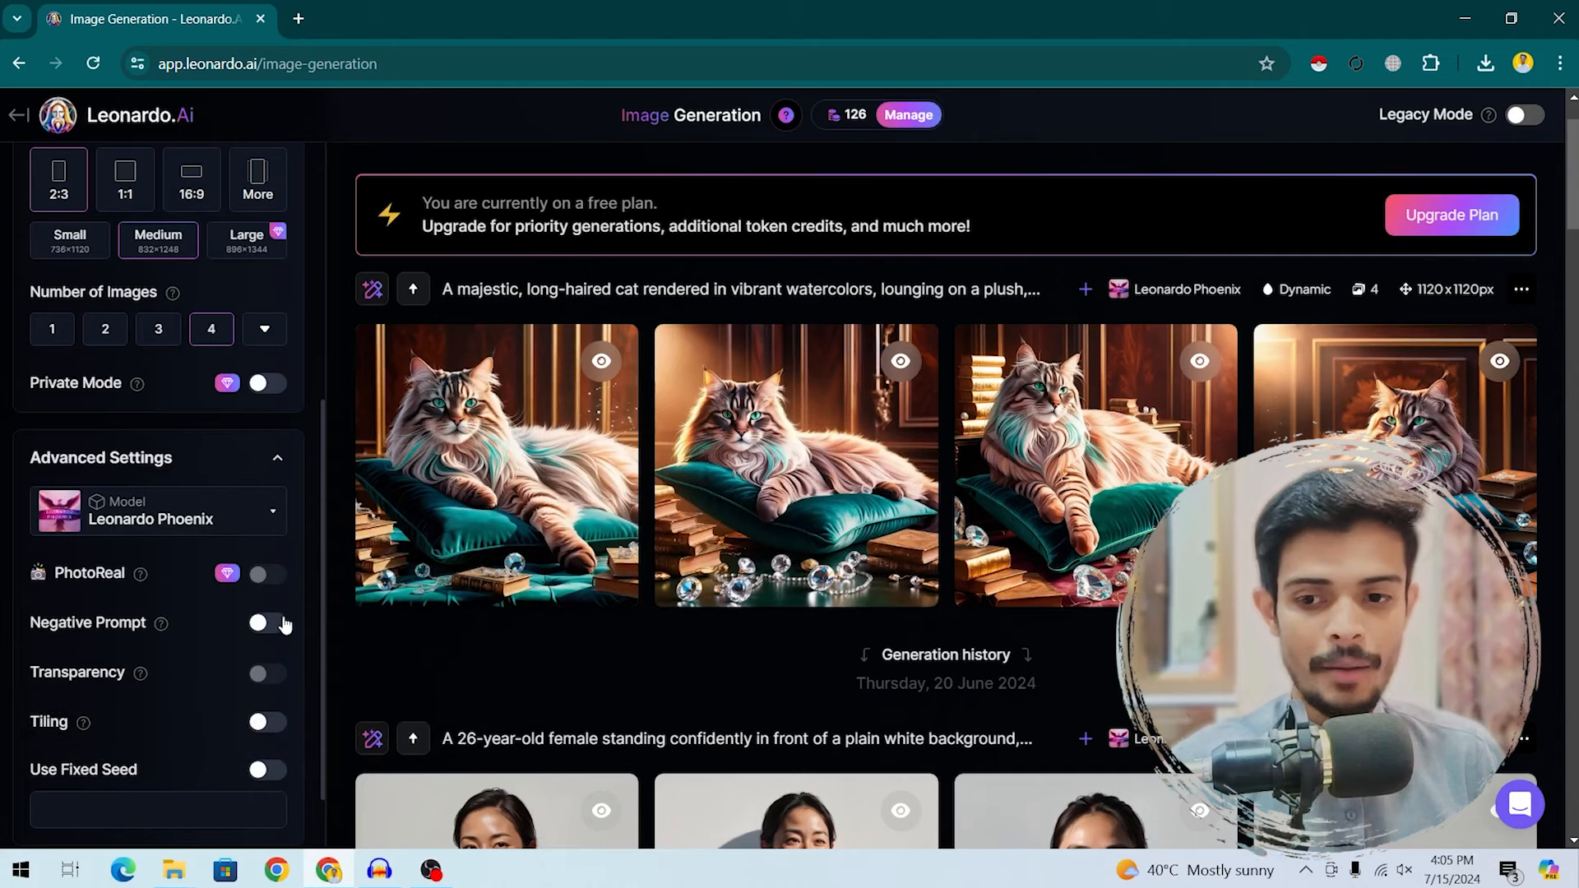
Step: Enable Negative Prompt and extend the image prompt to "cat in a busy city"
left_click(278, 628)
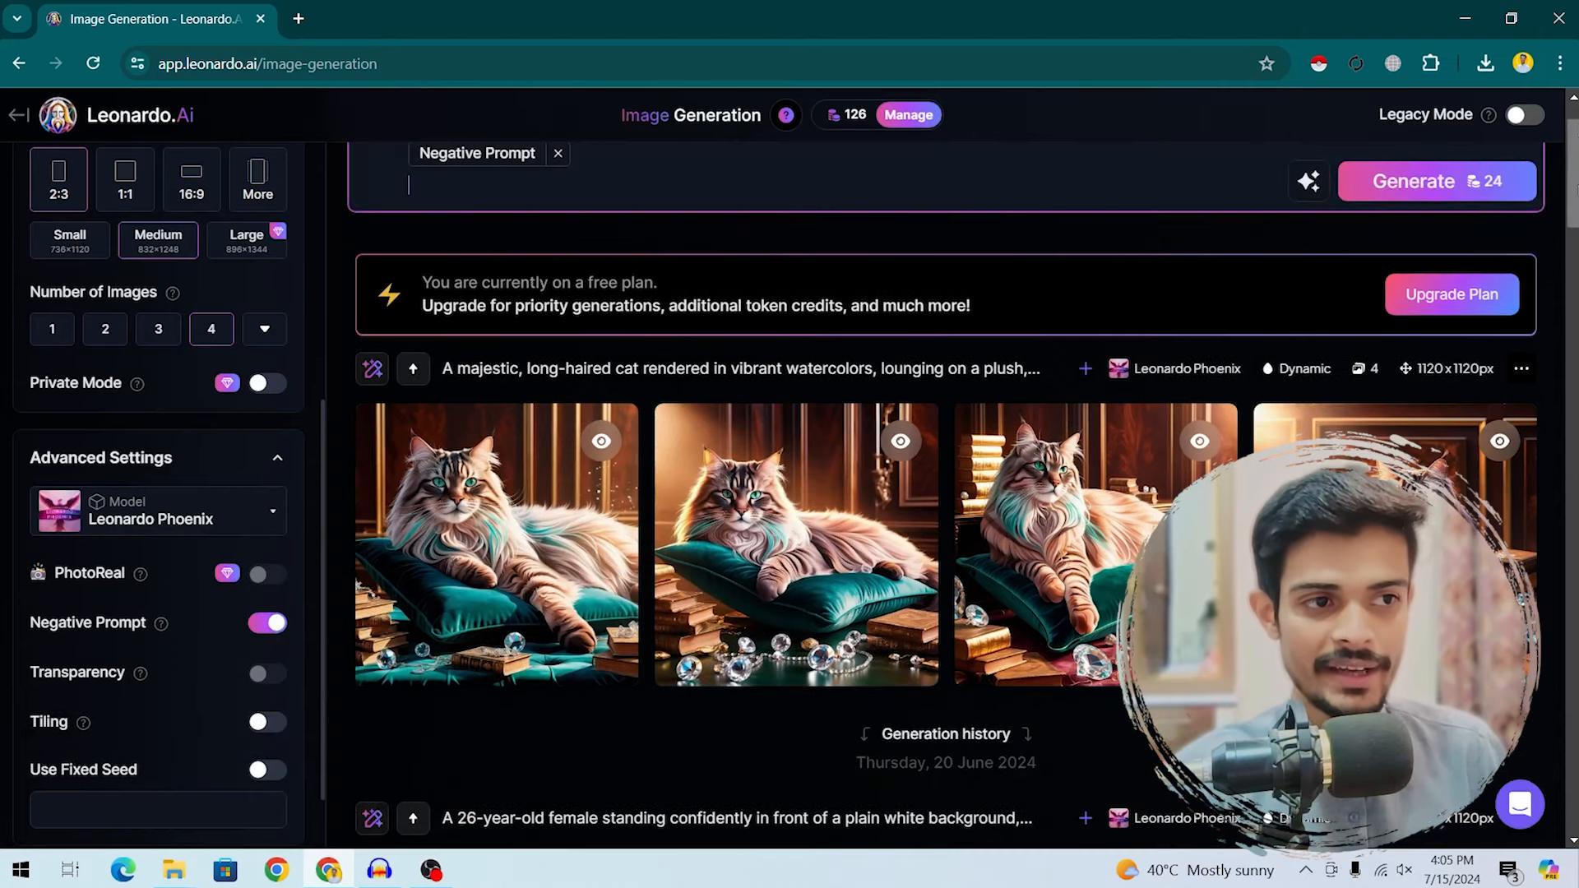
scroll(546, 297, "up", 2)
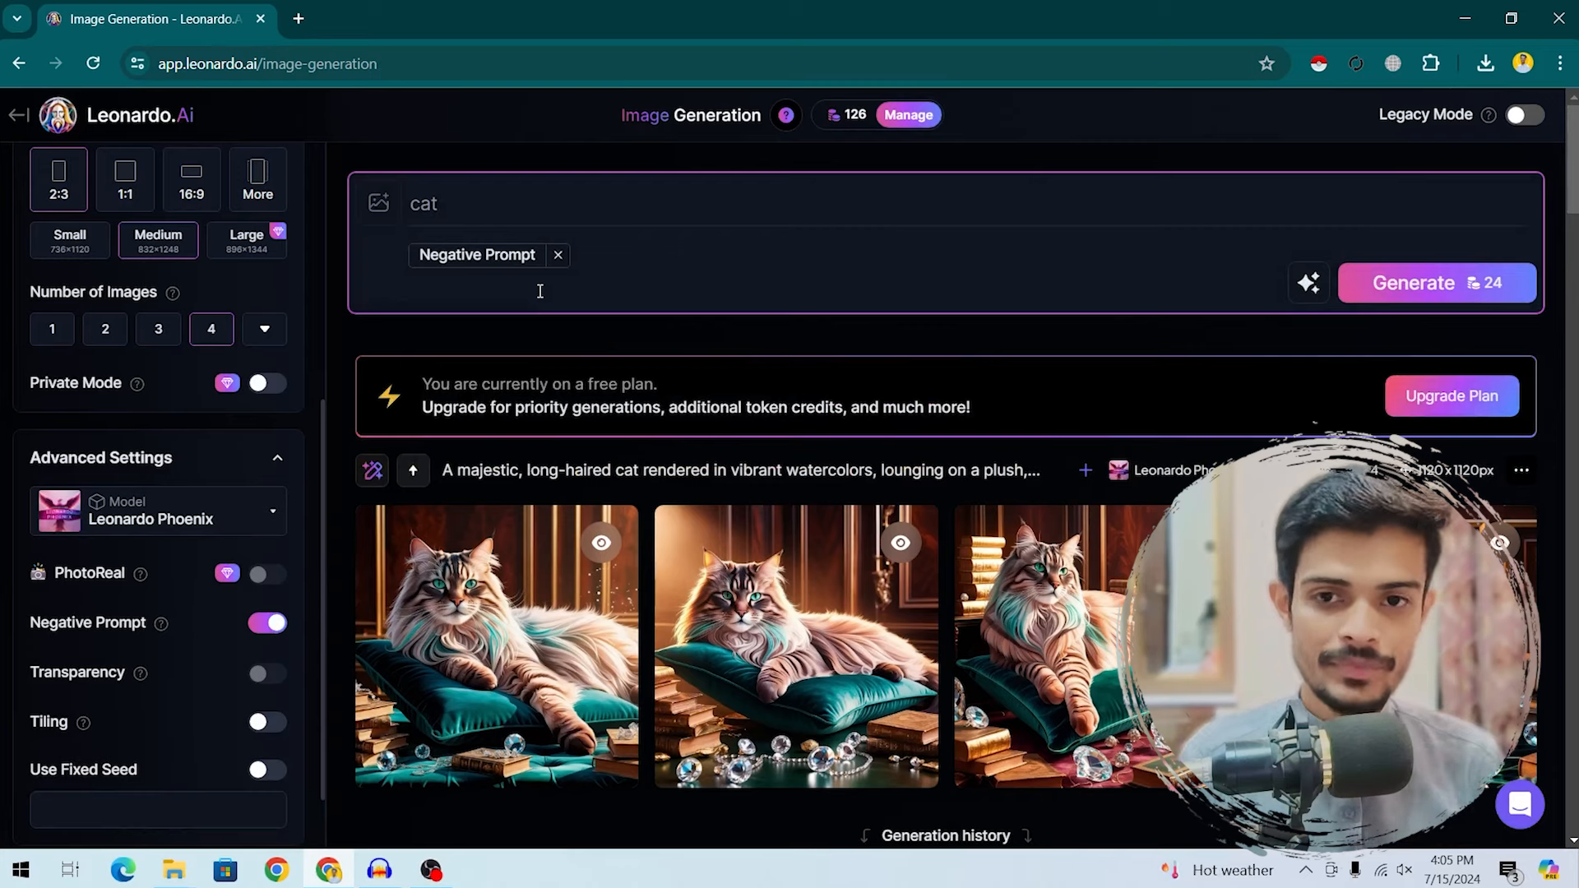
left_click(637, 217)
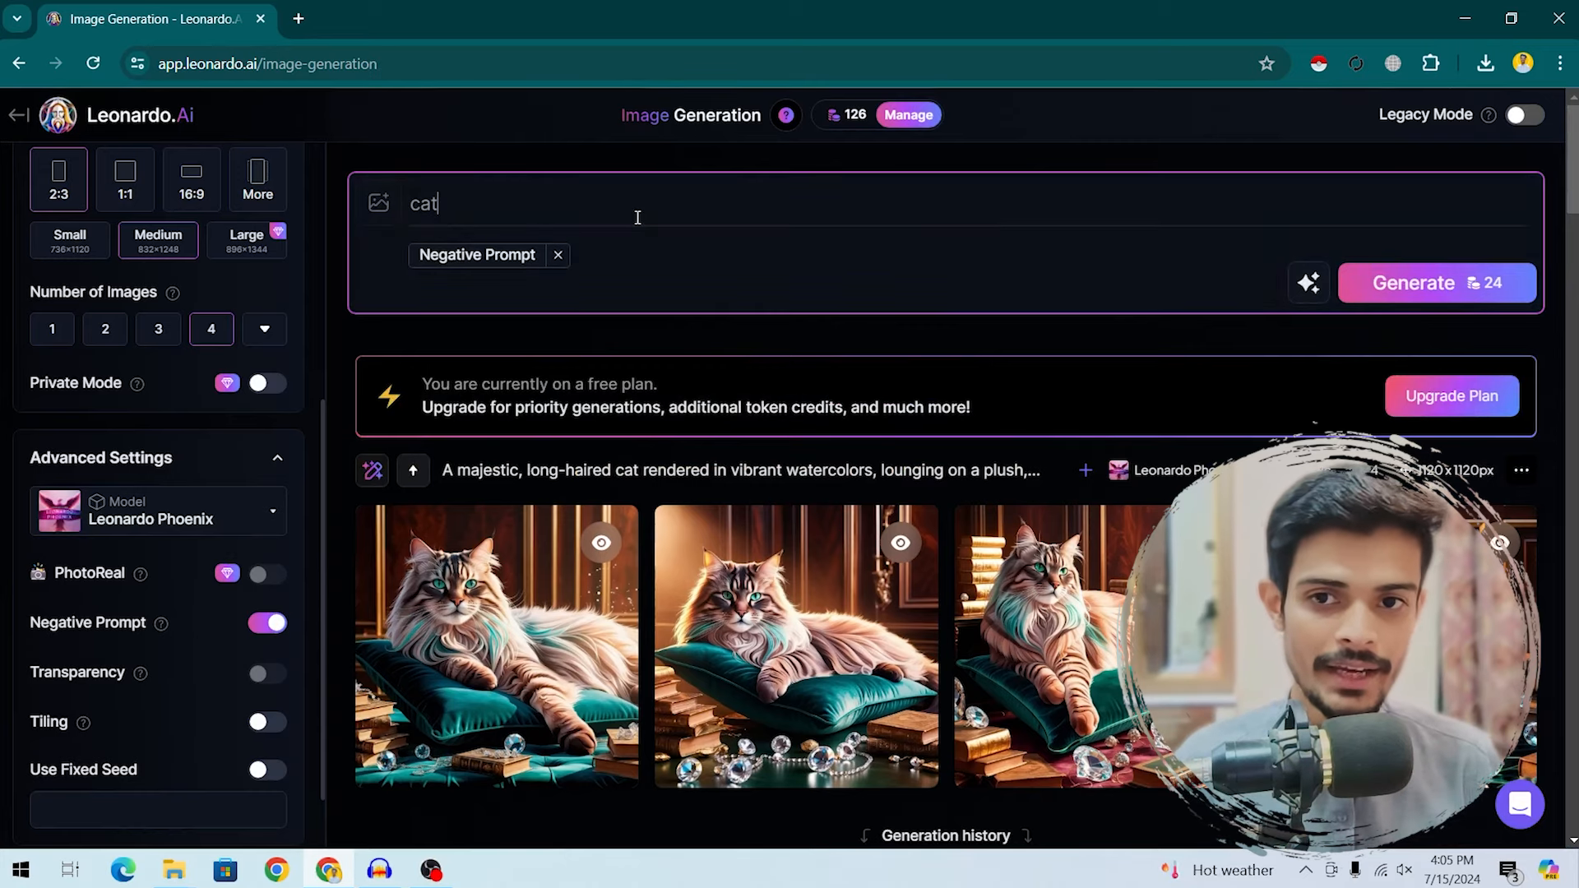
type("u")
key("BackSpace")
type("in a busy city")
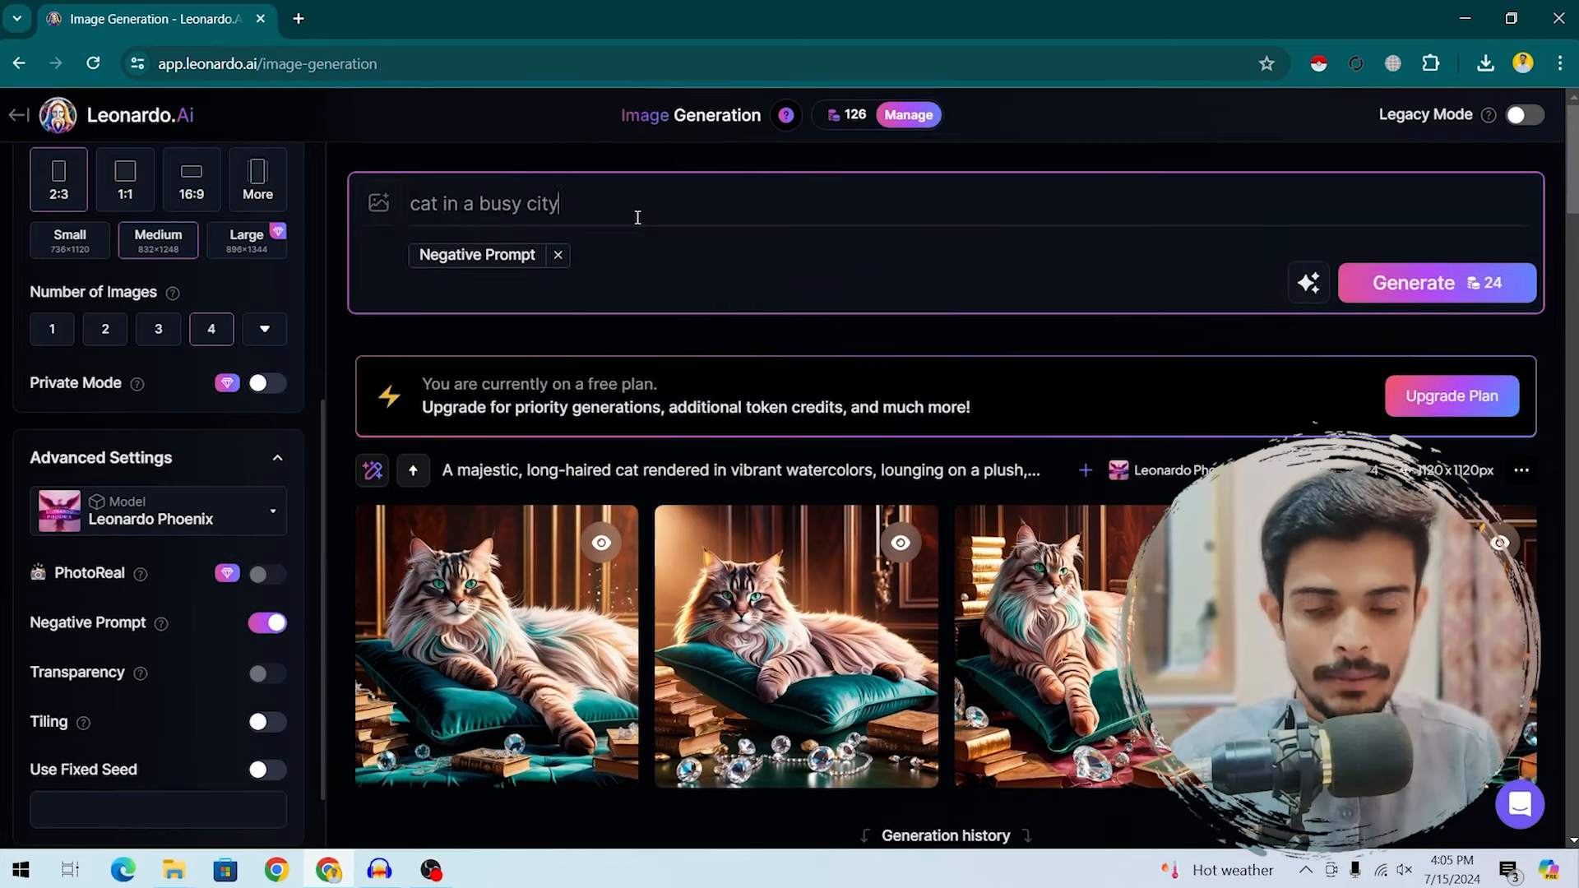
Step: Try a negative prompt beginning "with light", clear the text, and turn Negative Prompt off
left_click(557, 285)
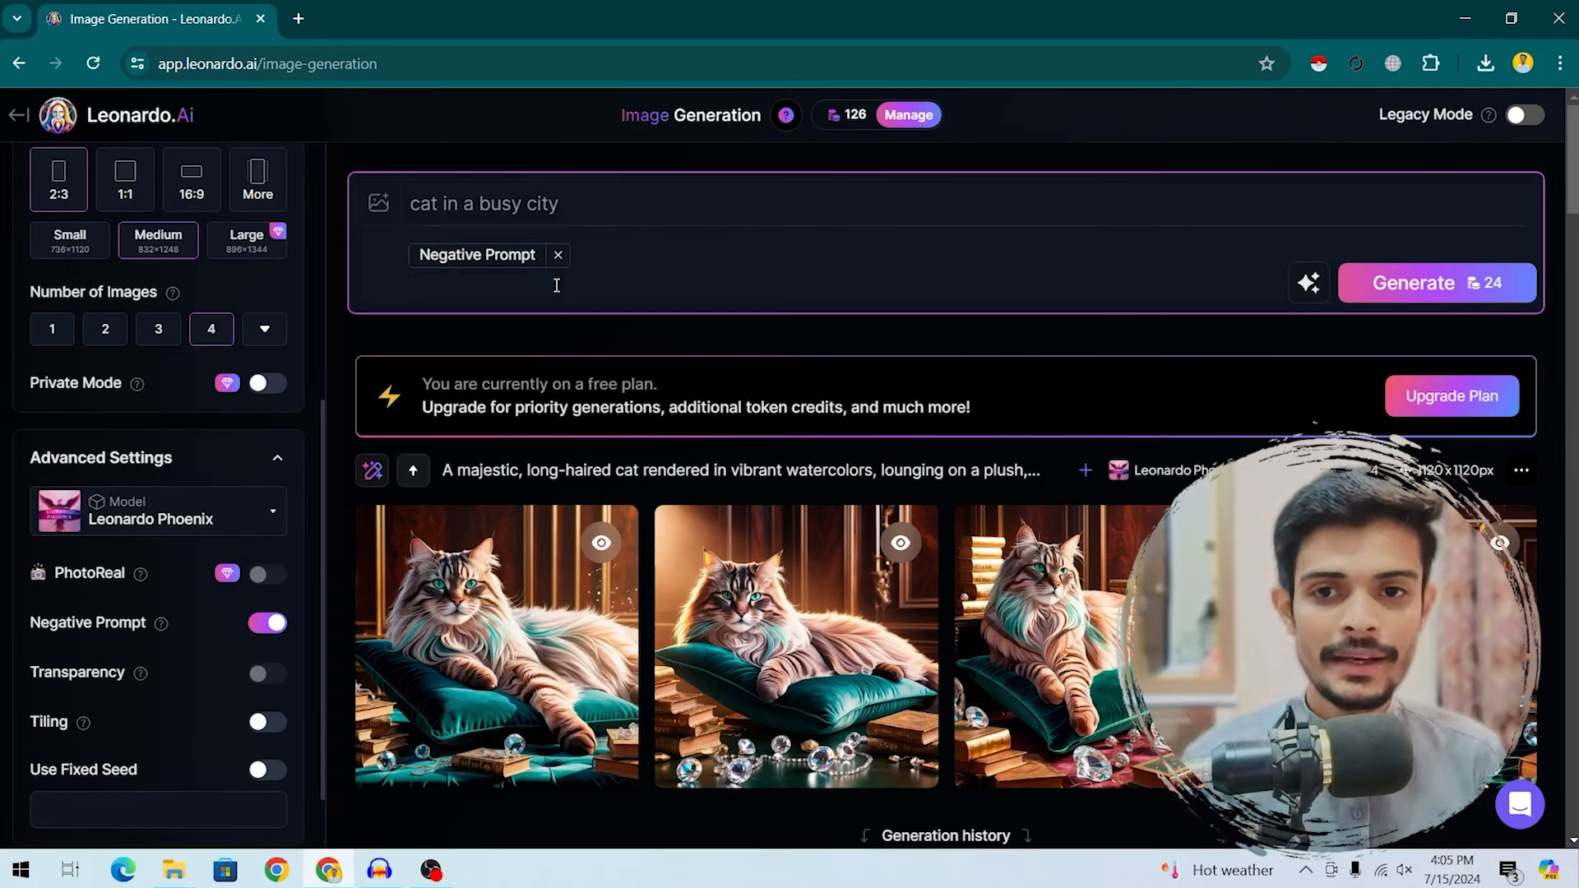
type("with lighte")
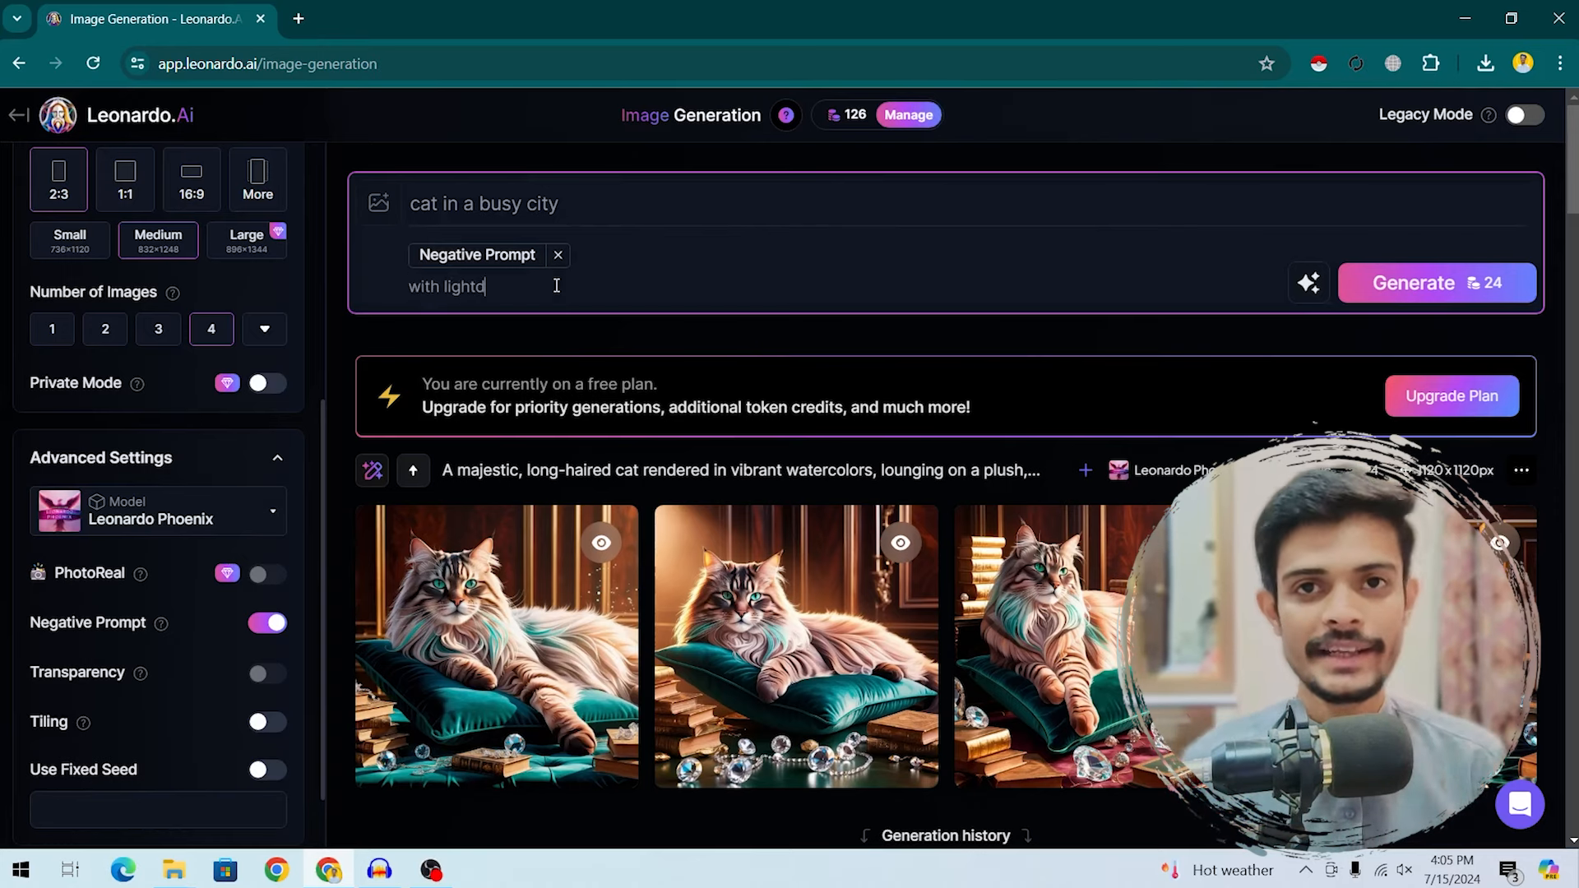
key("ctrl+a")
key("BackSpace")
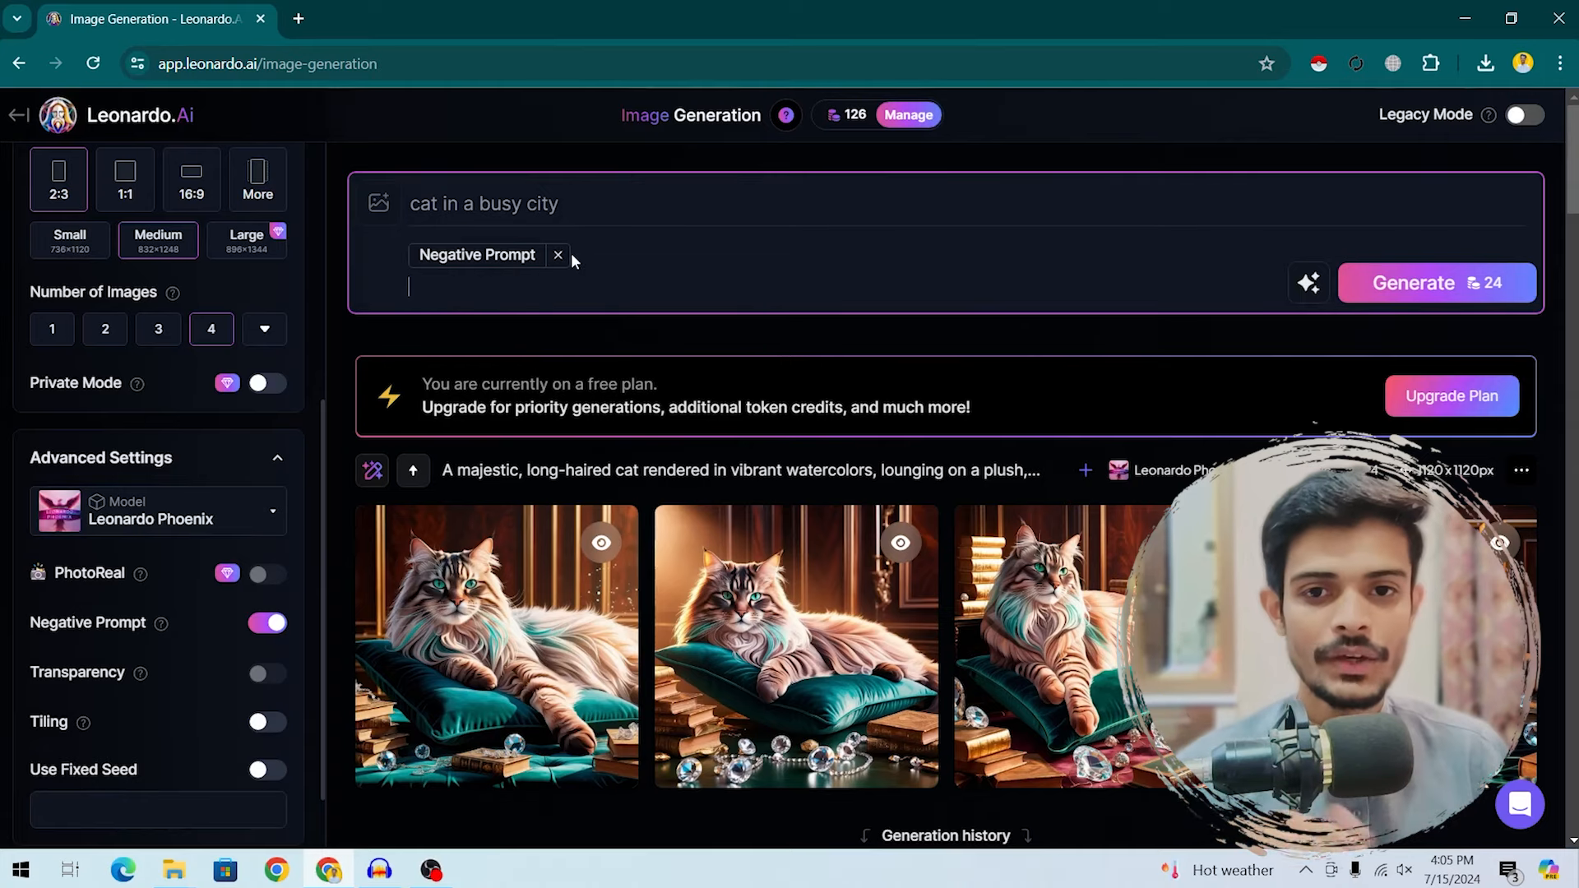
left_click(567, 255)
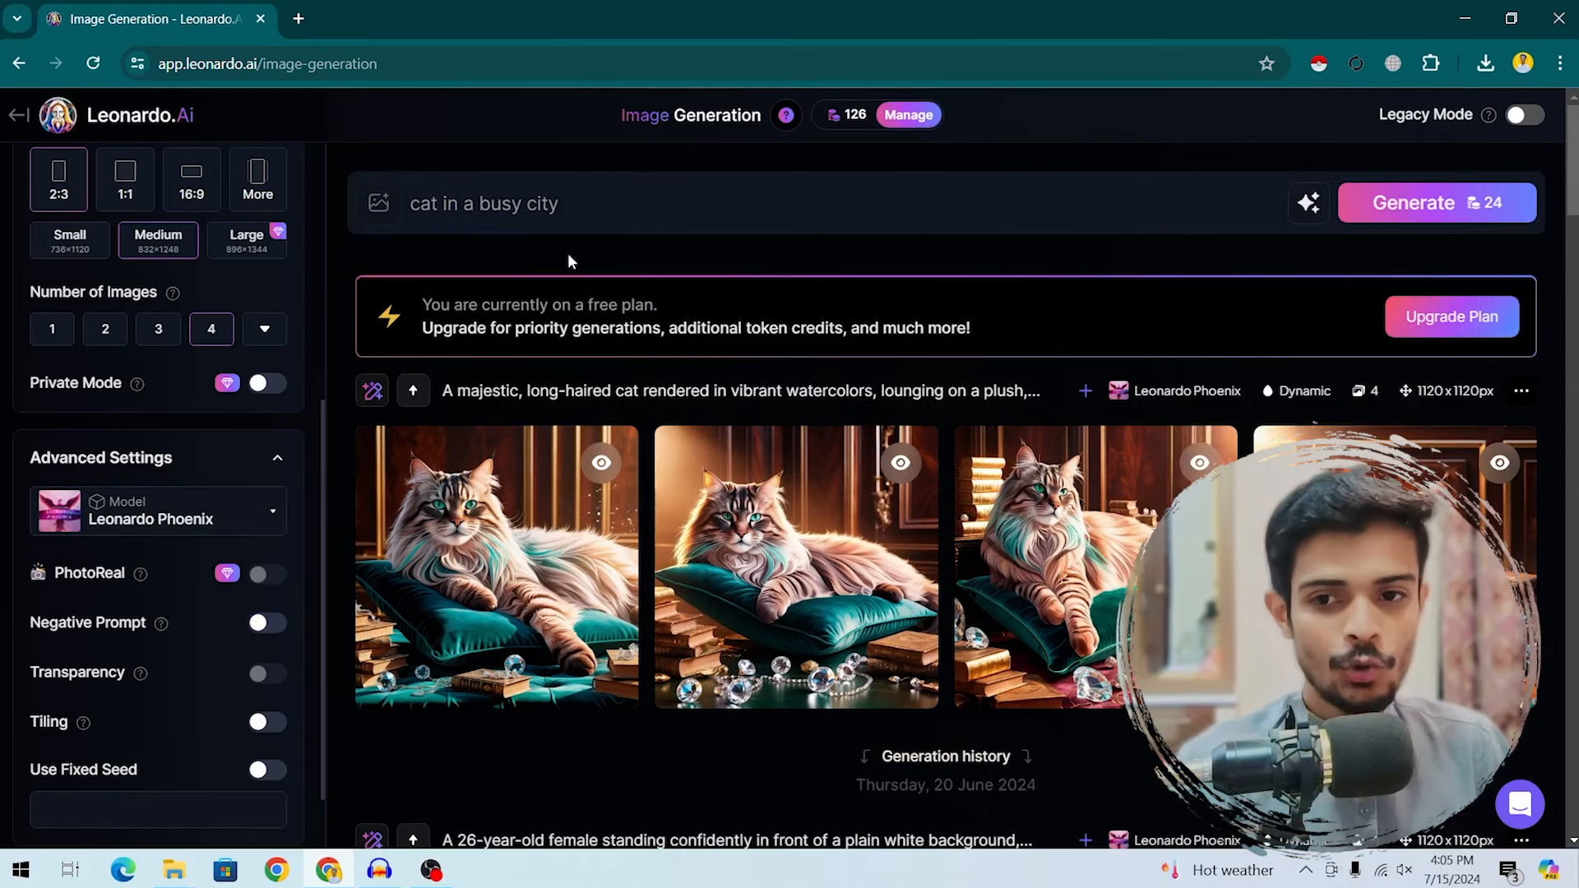
Step: Check the models offered in the advanced settings and review the remaining generation settings
left_click(249, 530)
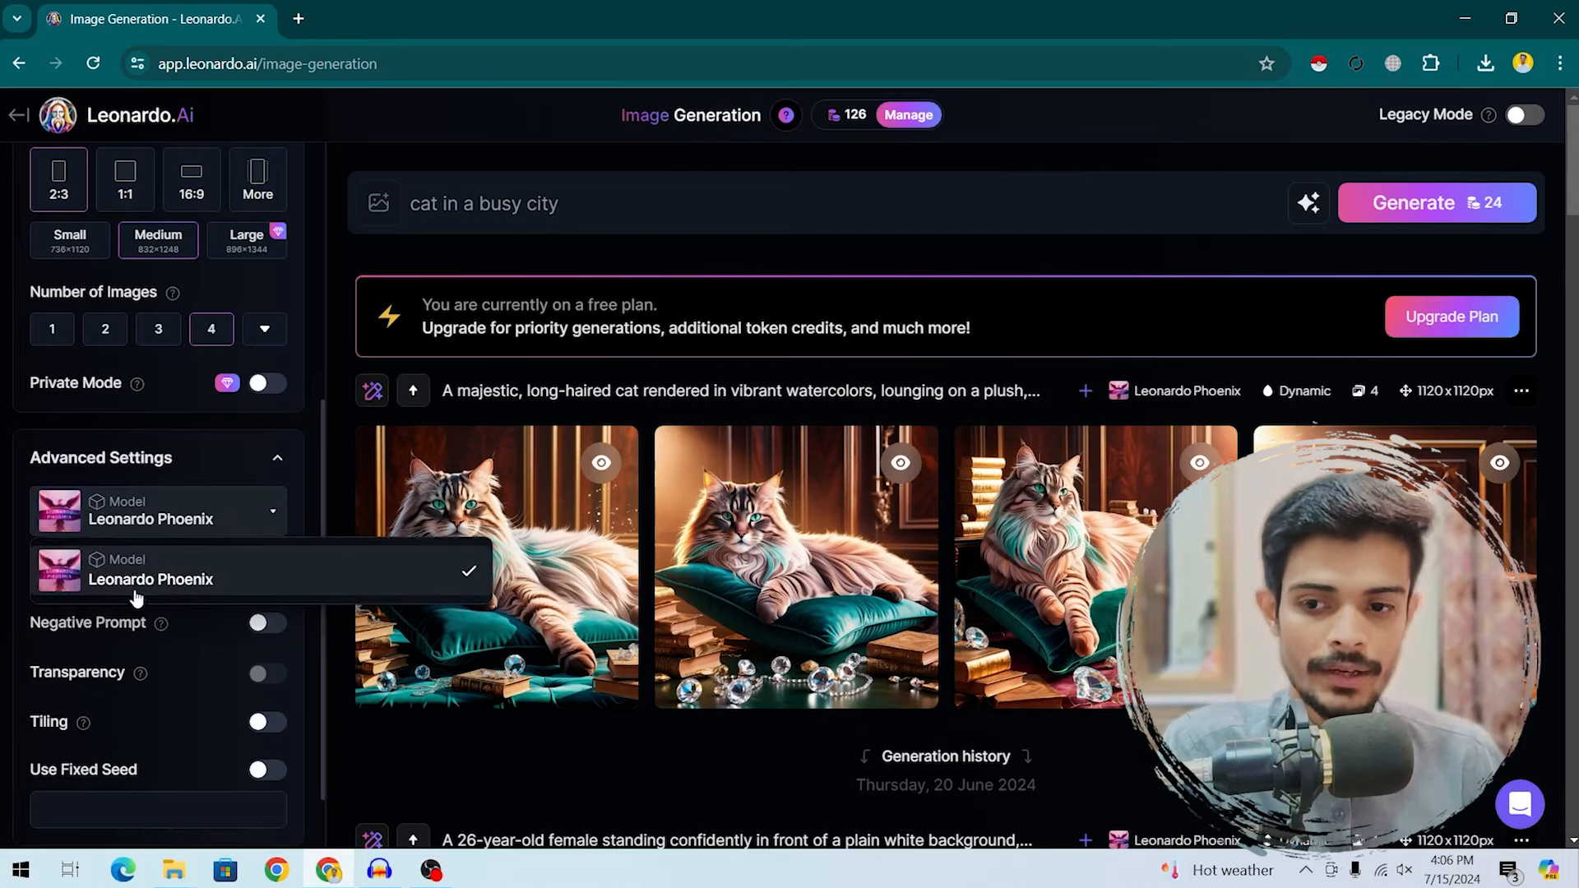
left_click(206, 559)
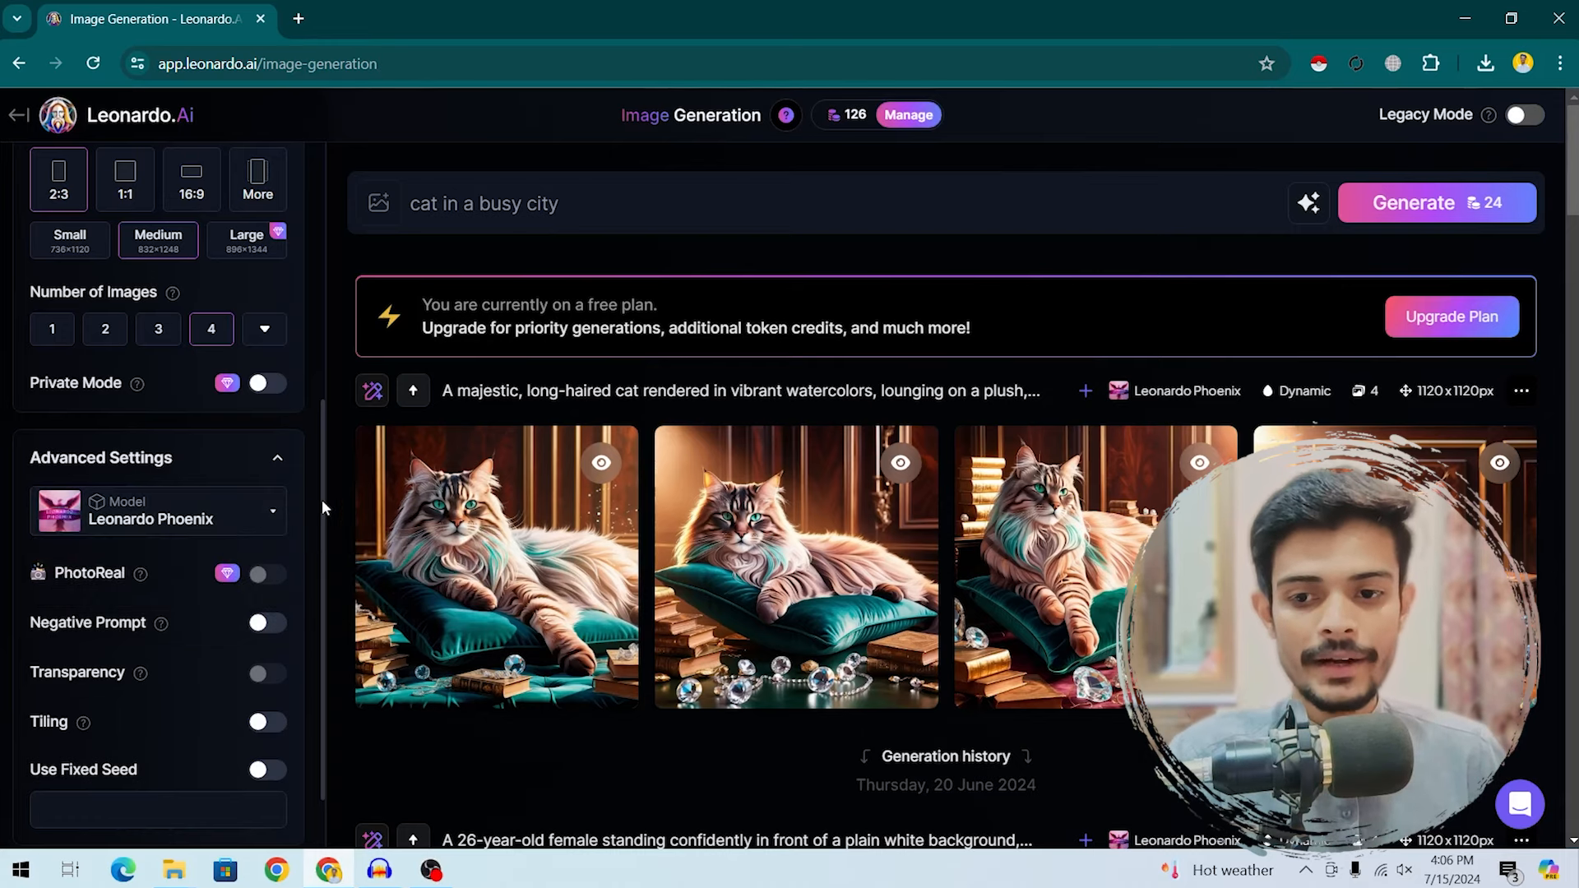
scroll(320, 526, "down", 1)
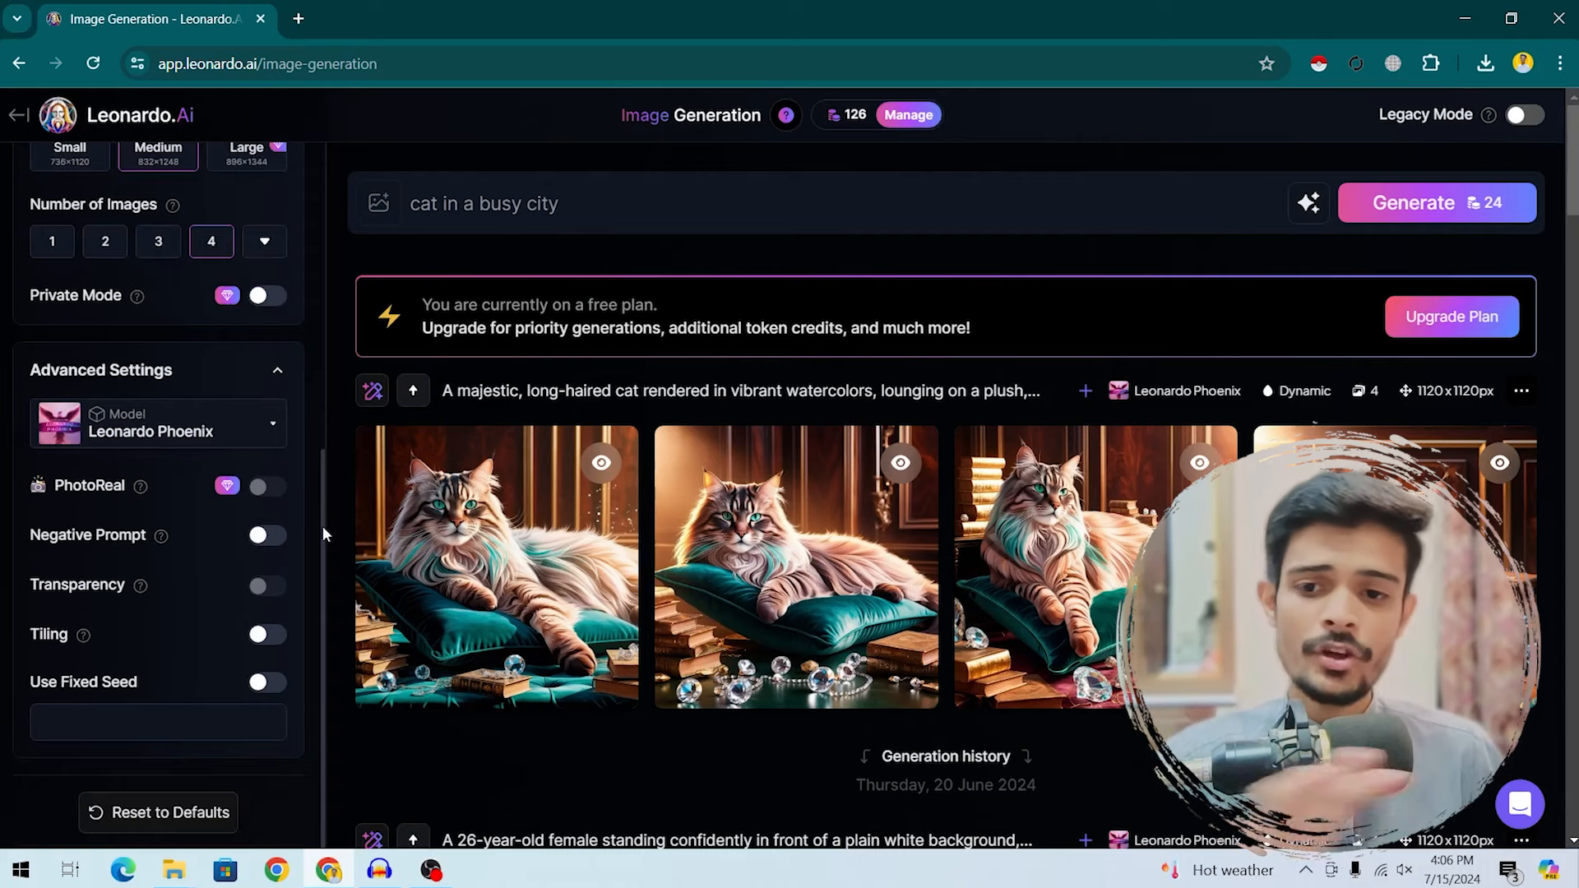
left_click_drag(323, 525, 313, 216)
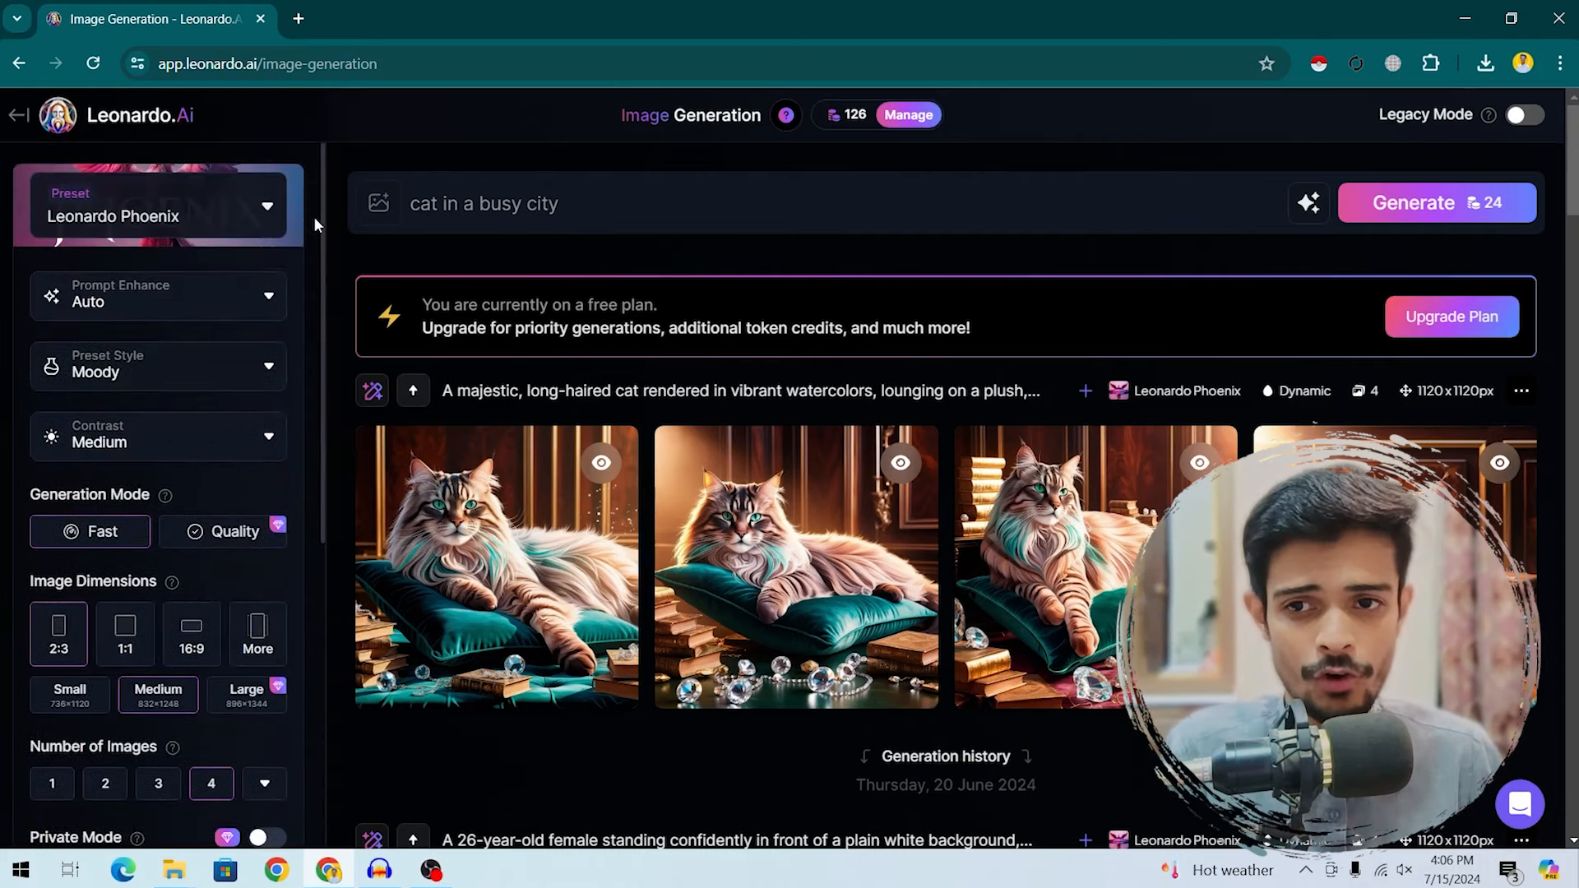
Step: Browse the platform presets, set the preset to Cinematic Kino, and close the preset list
left_click(275, 214)
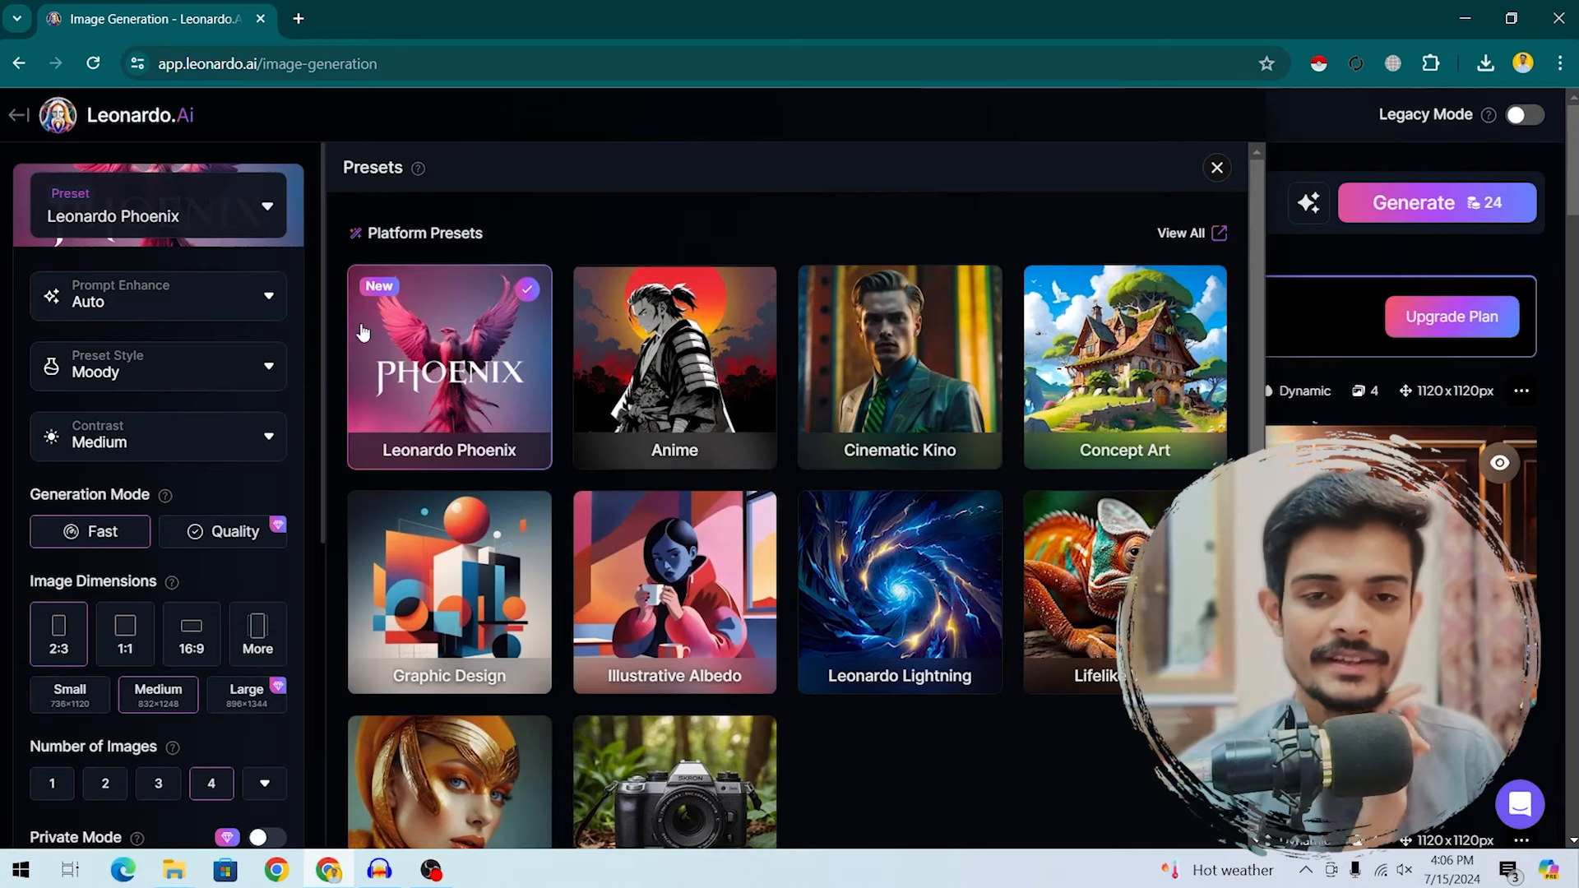
mouse_move(656, 453)
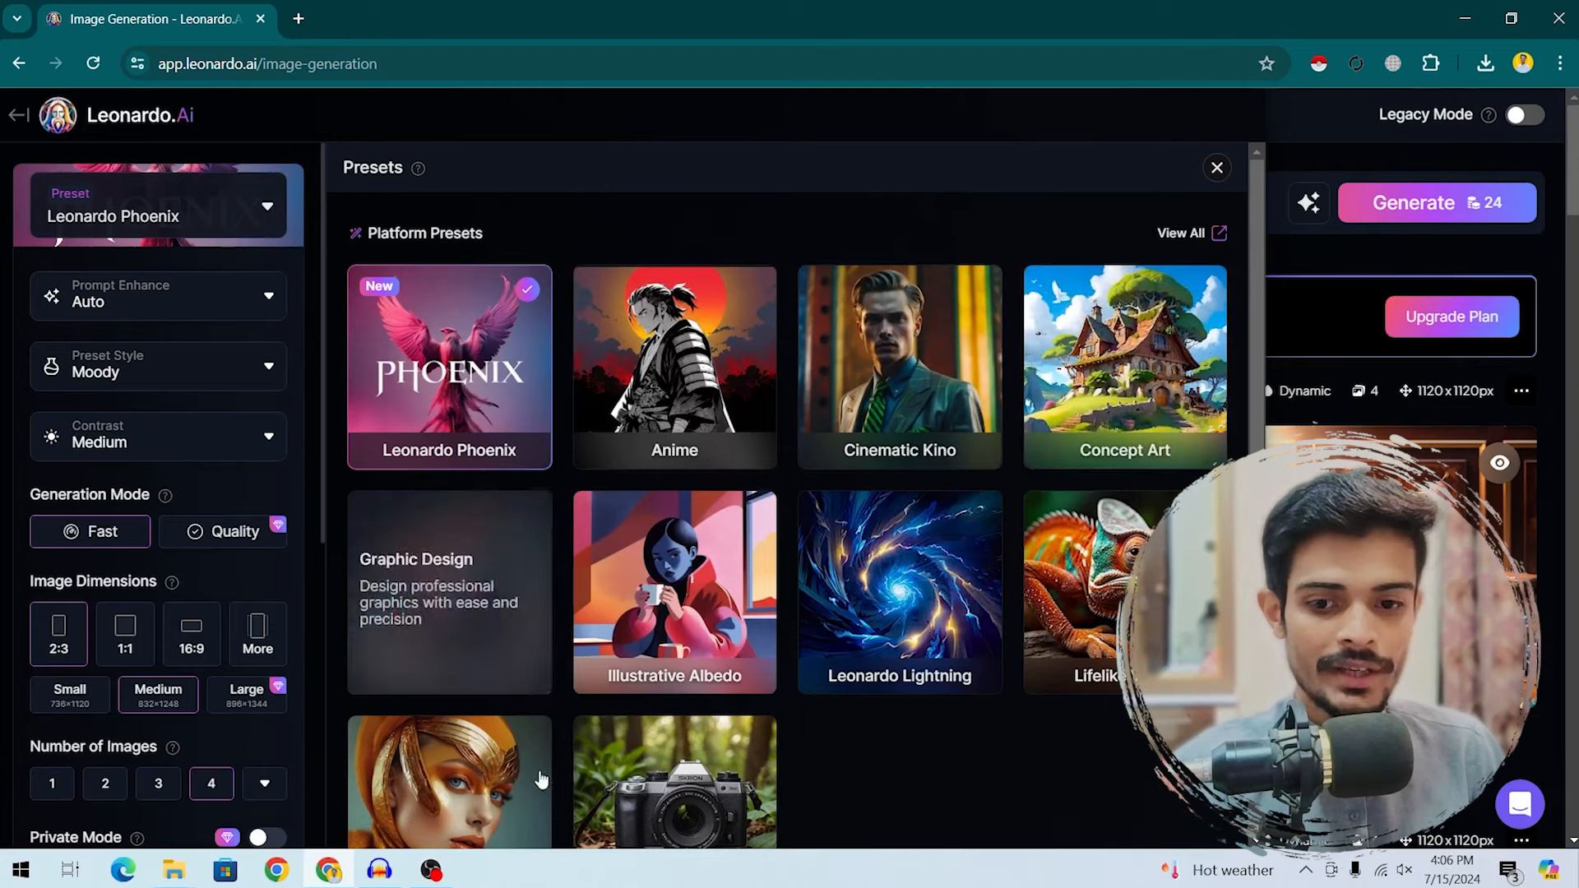
scroll(1073, 583, "down", 1)
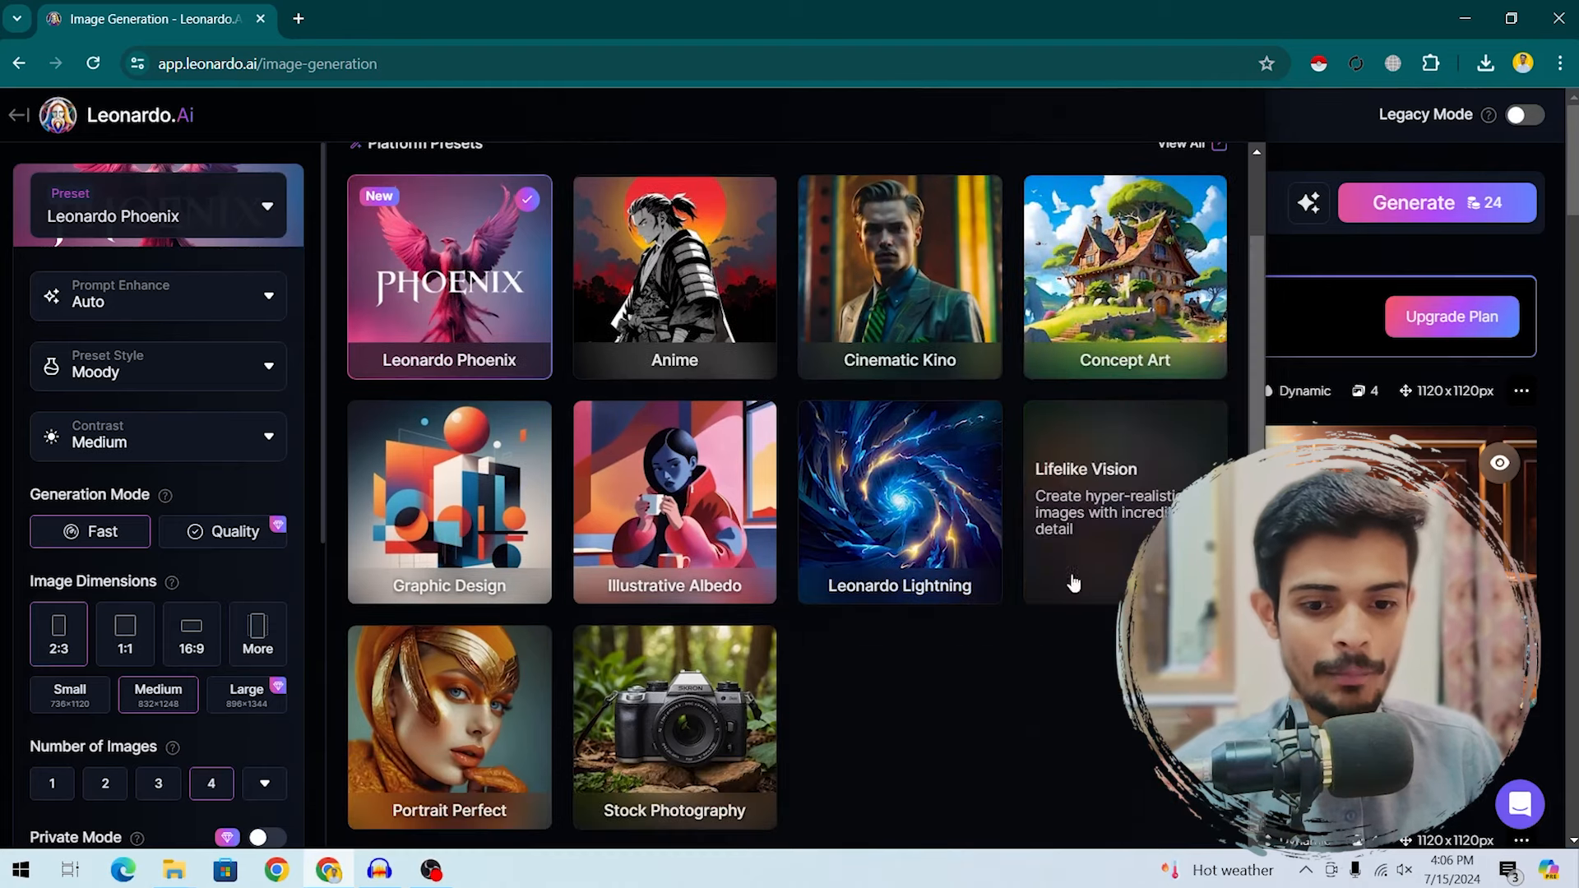
left_click(904, 306)
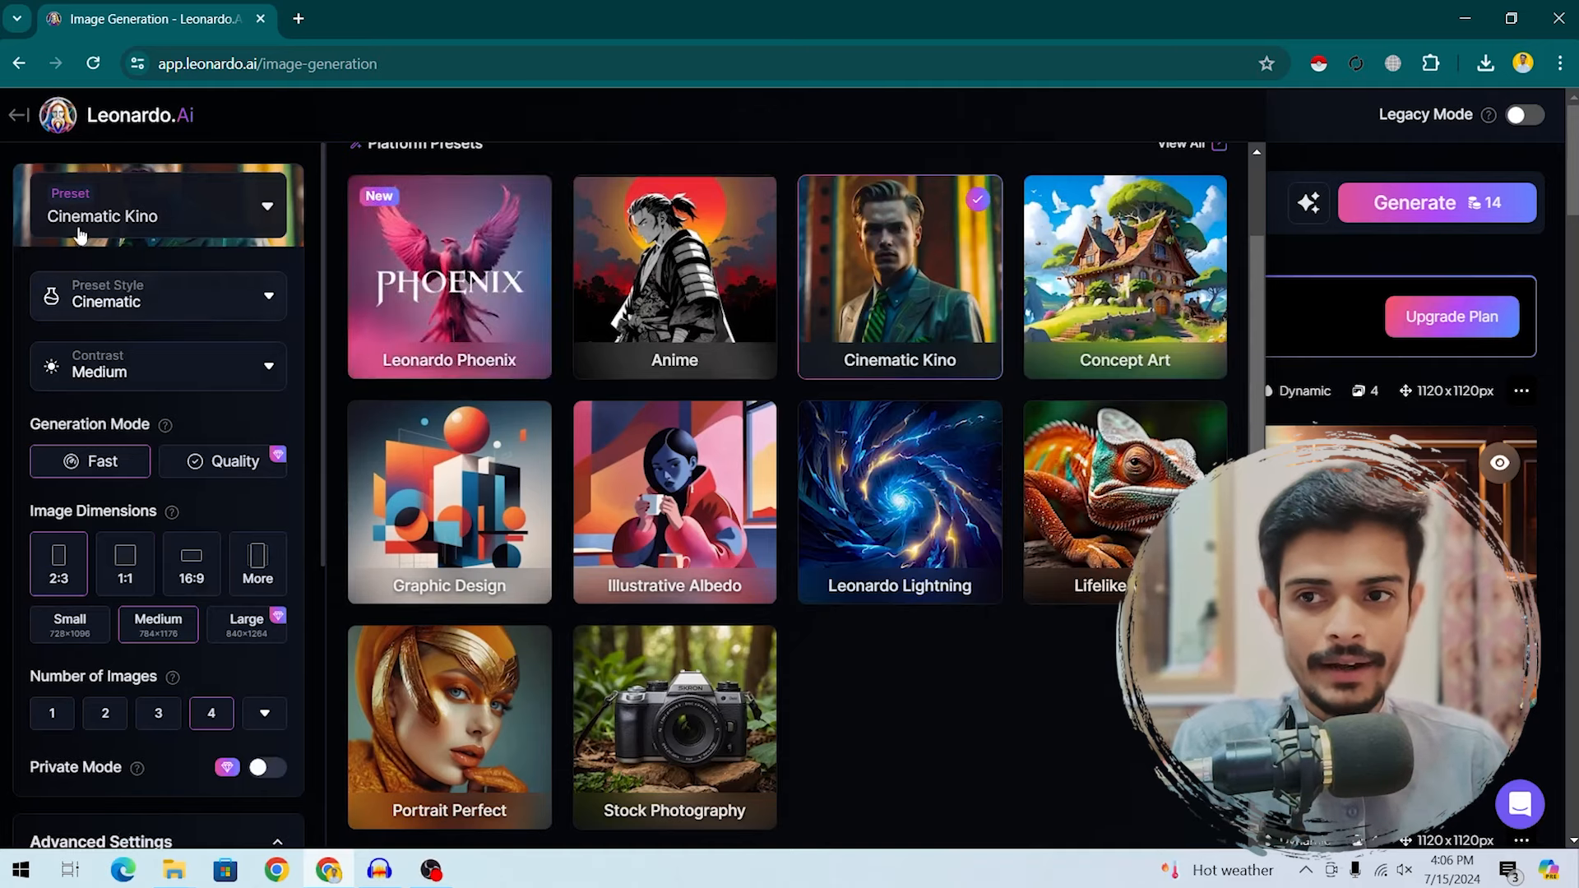
left_click(227, 226)
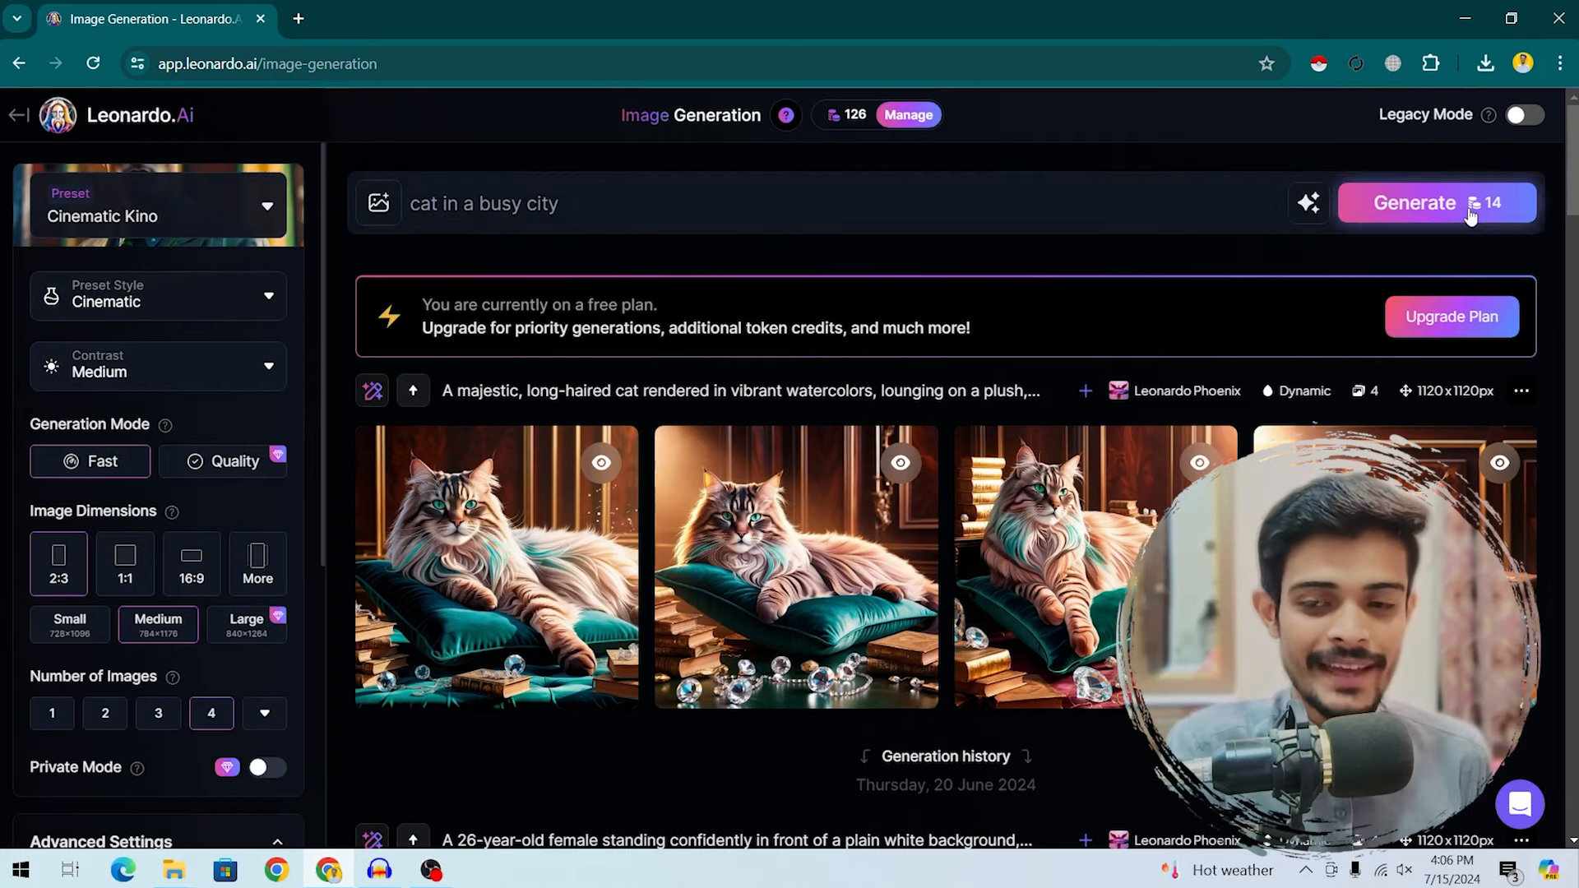
left_click(271, 218)
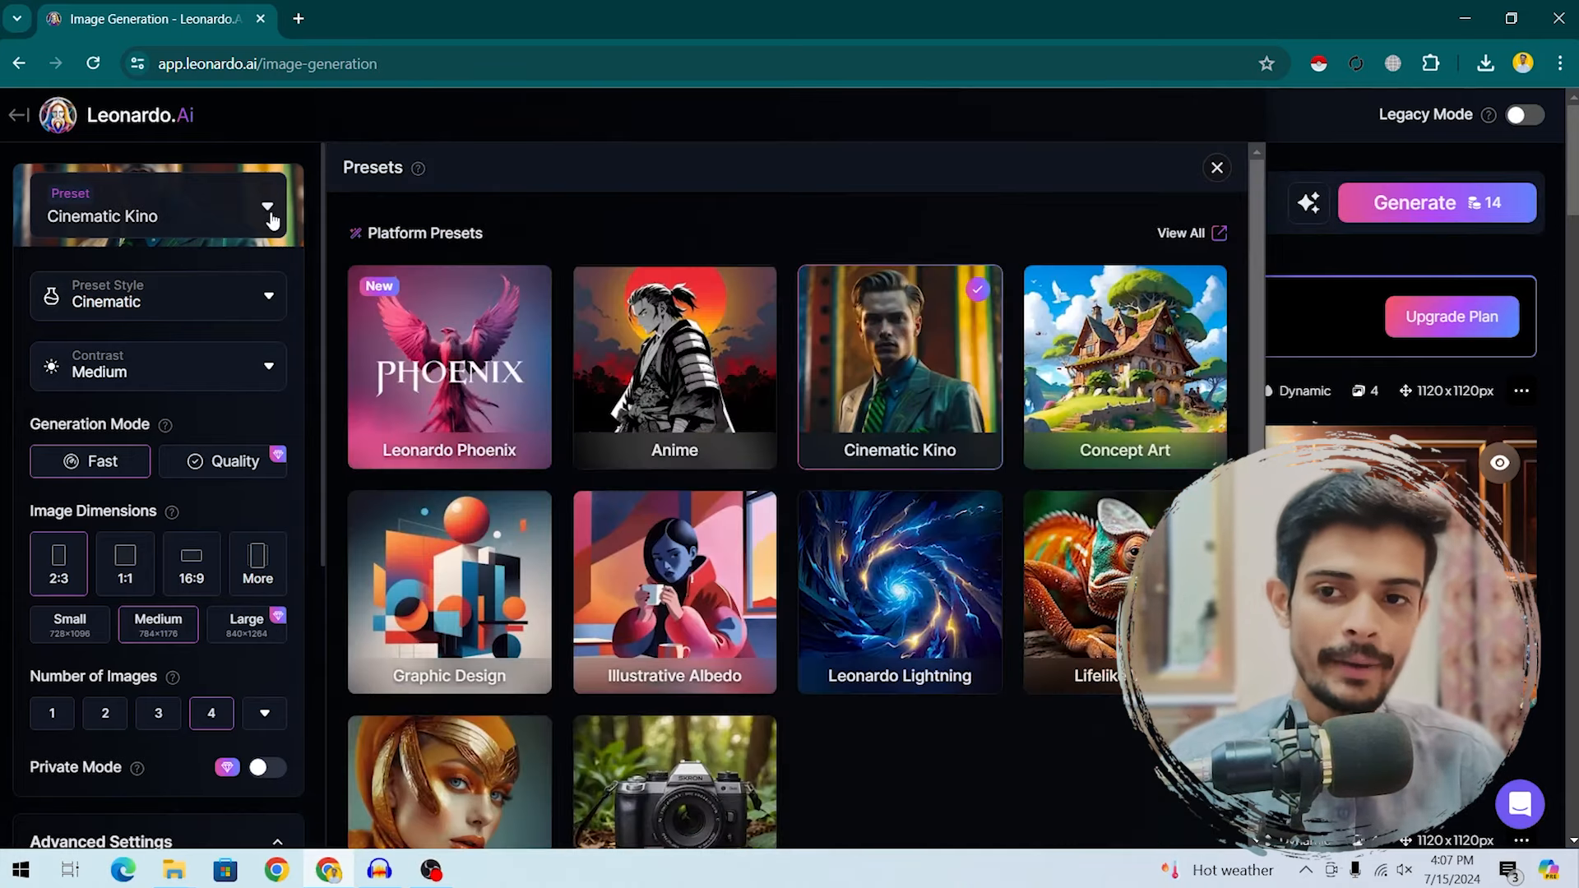
left_click(269, 220)
left_click(267, 218)
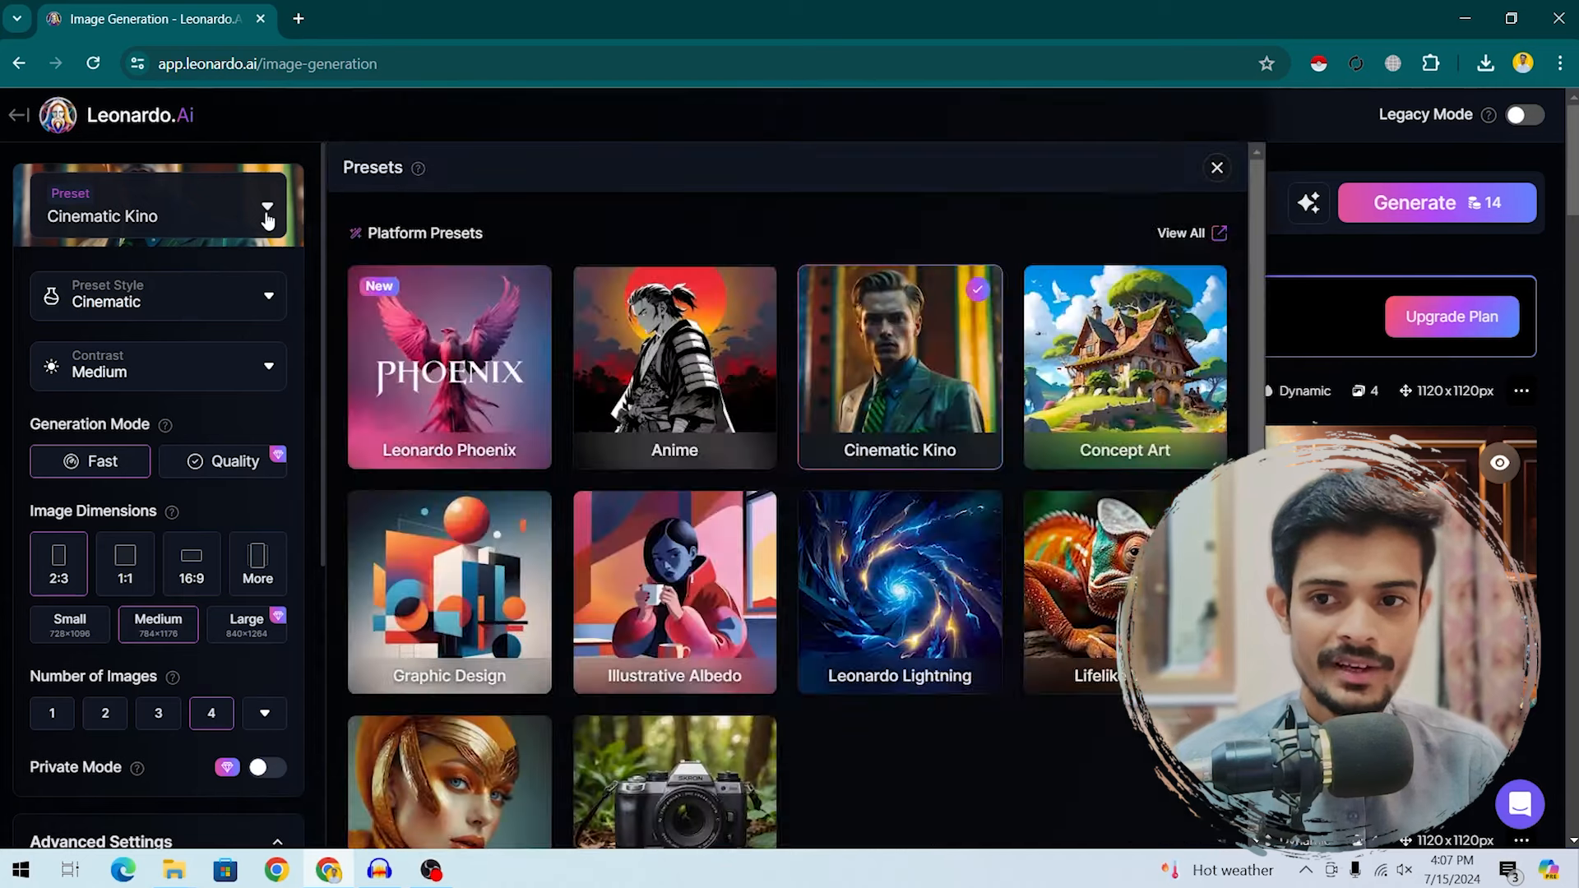
left_click(268, 218)
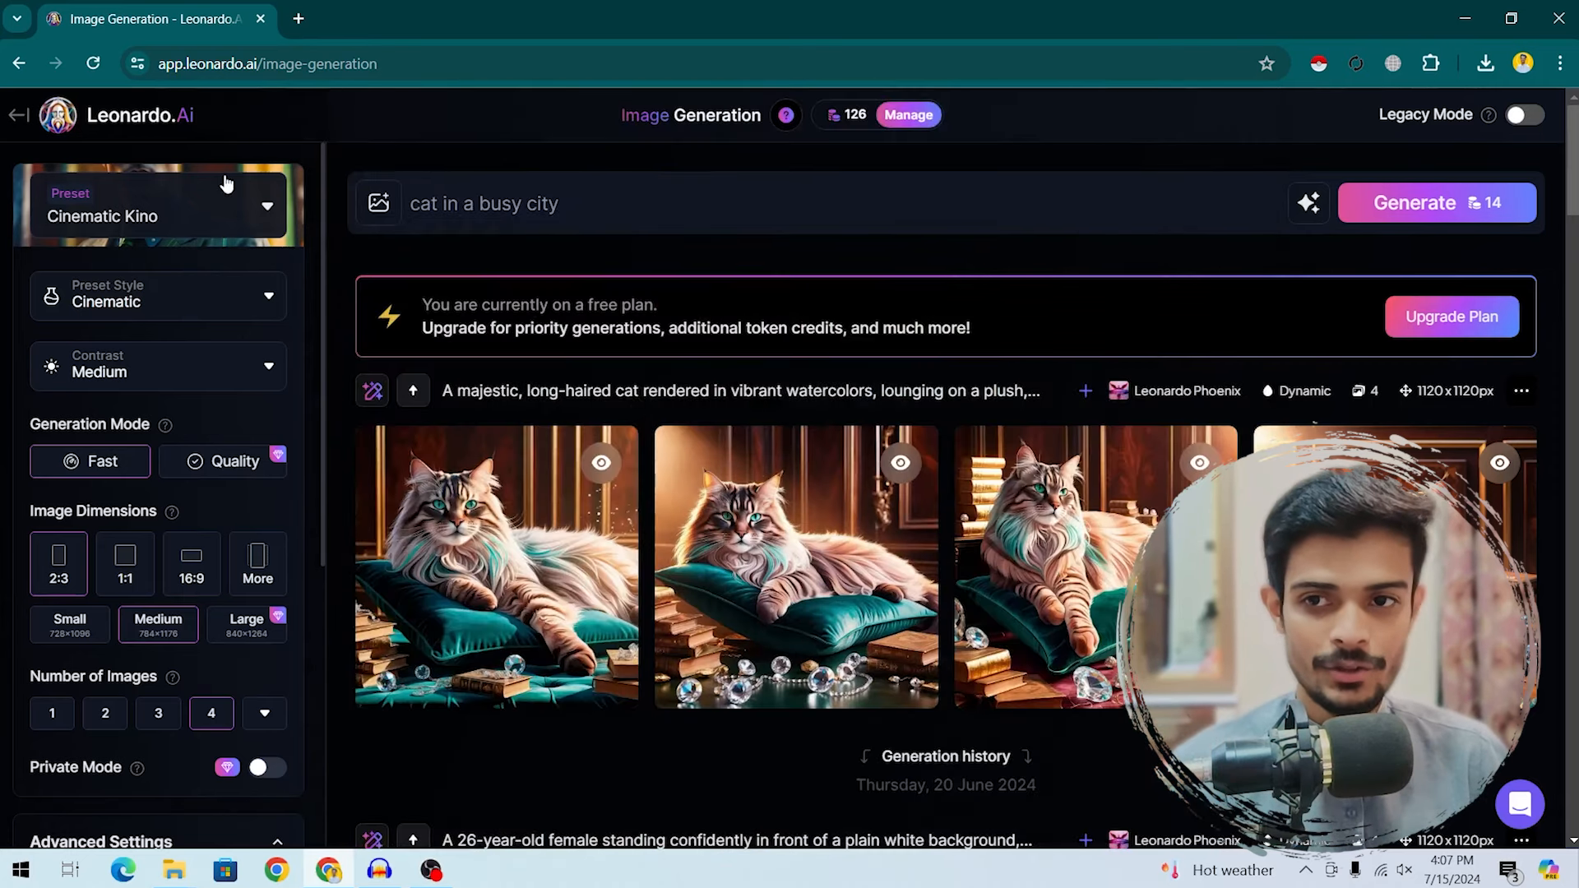
Step: Try the Anime, Concept Art, Illustrative Albedo, Leonardo Lightning, Lifelike Vision, Portrait Perfect and Leonardo Phoenix presets
left_click(230, 213)
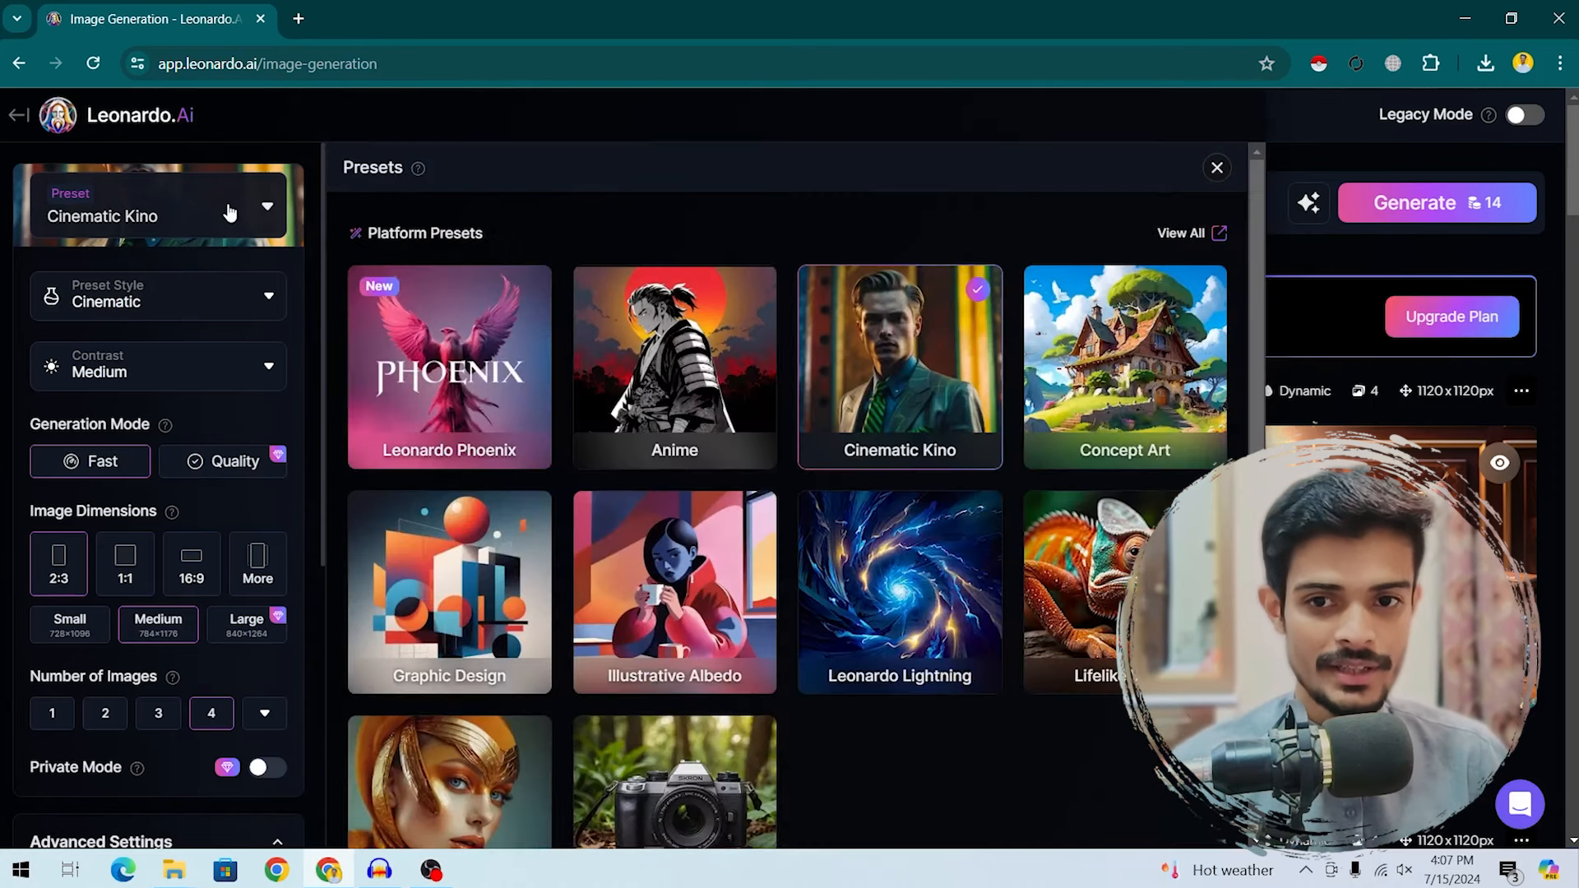
left_click(698, 387)
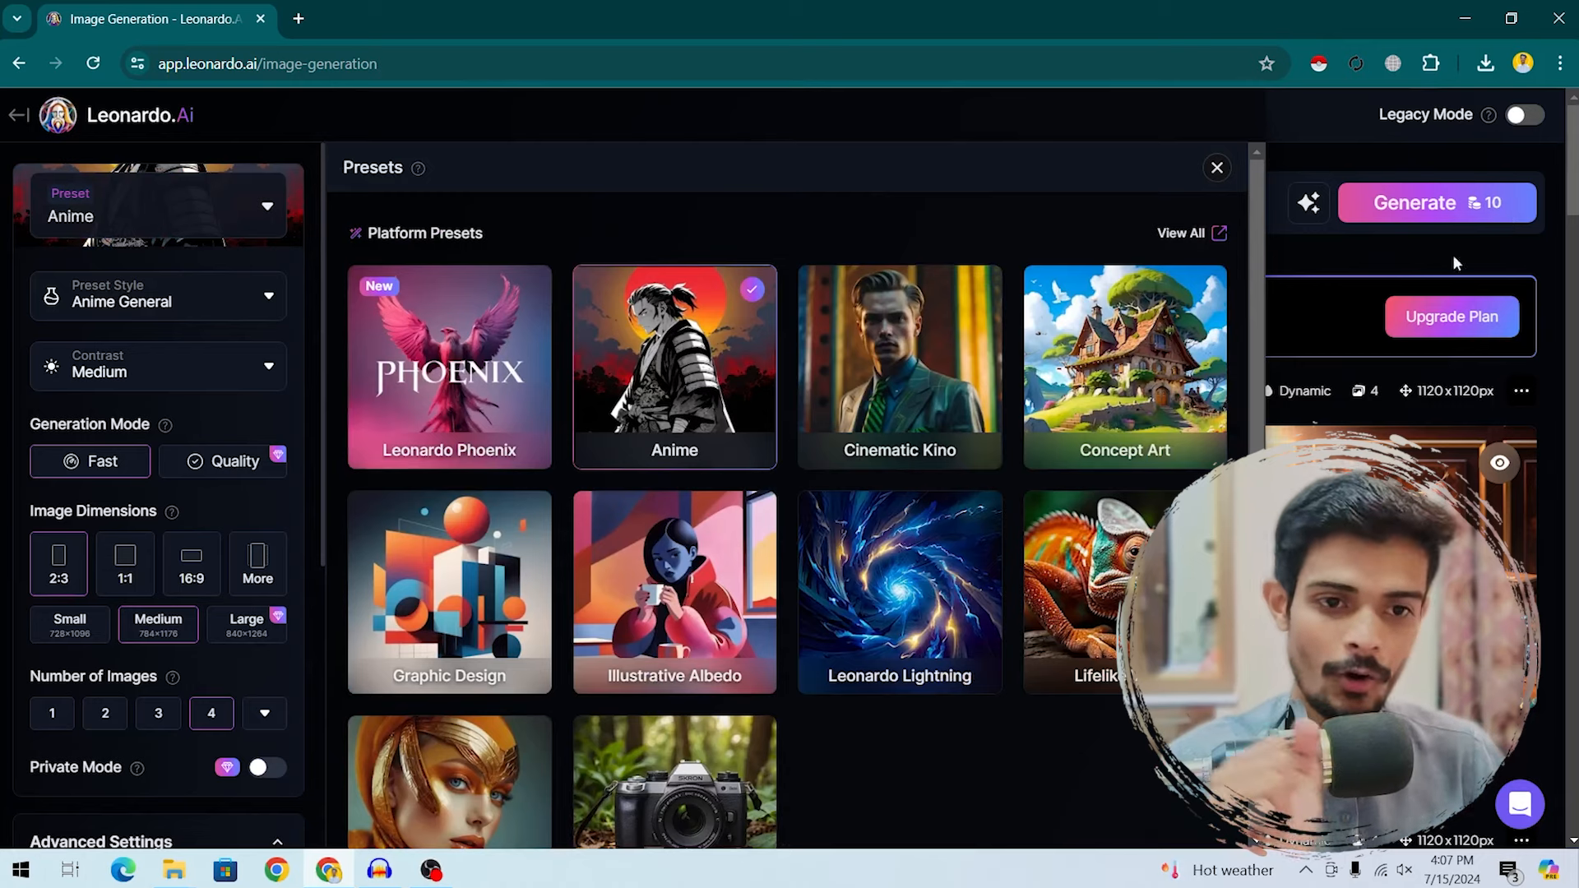
left_click(1092, 374)
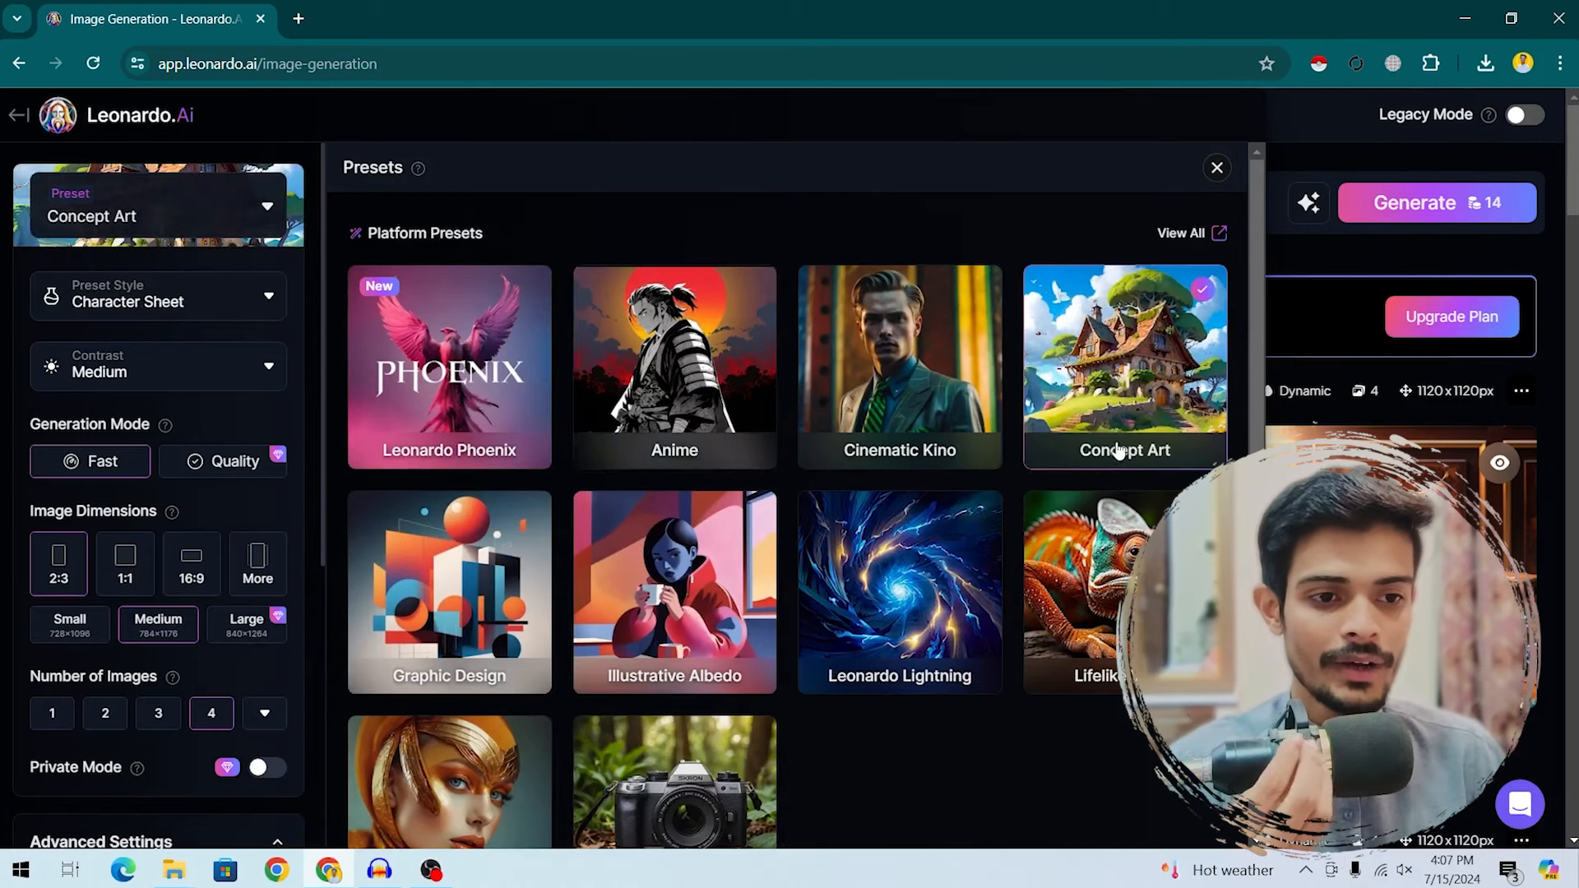
left_click(723, 585)
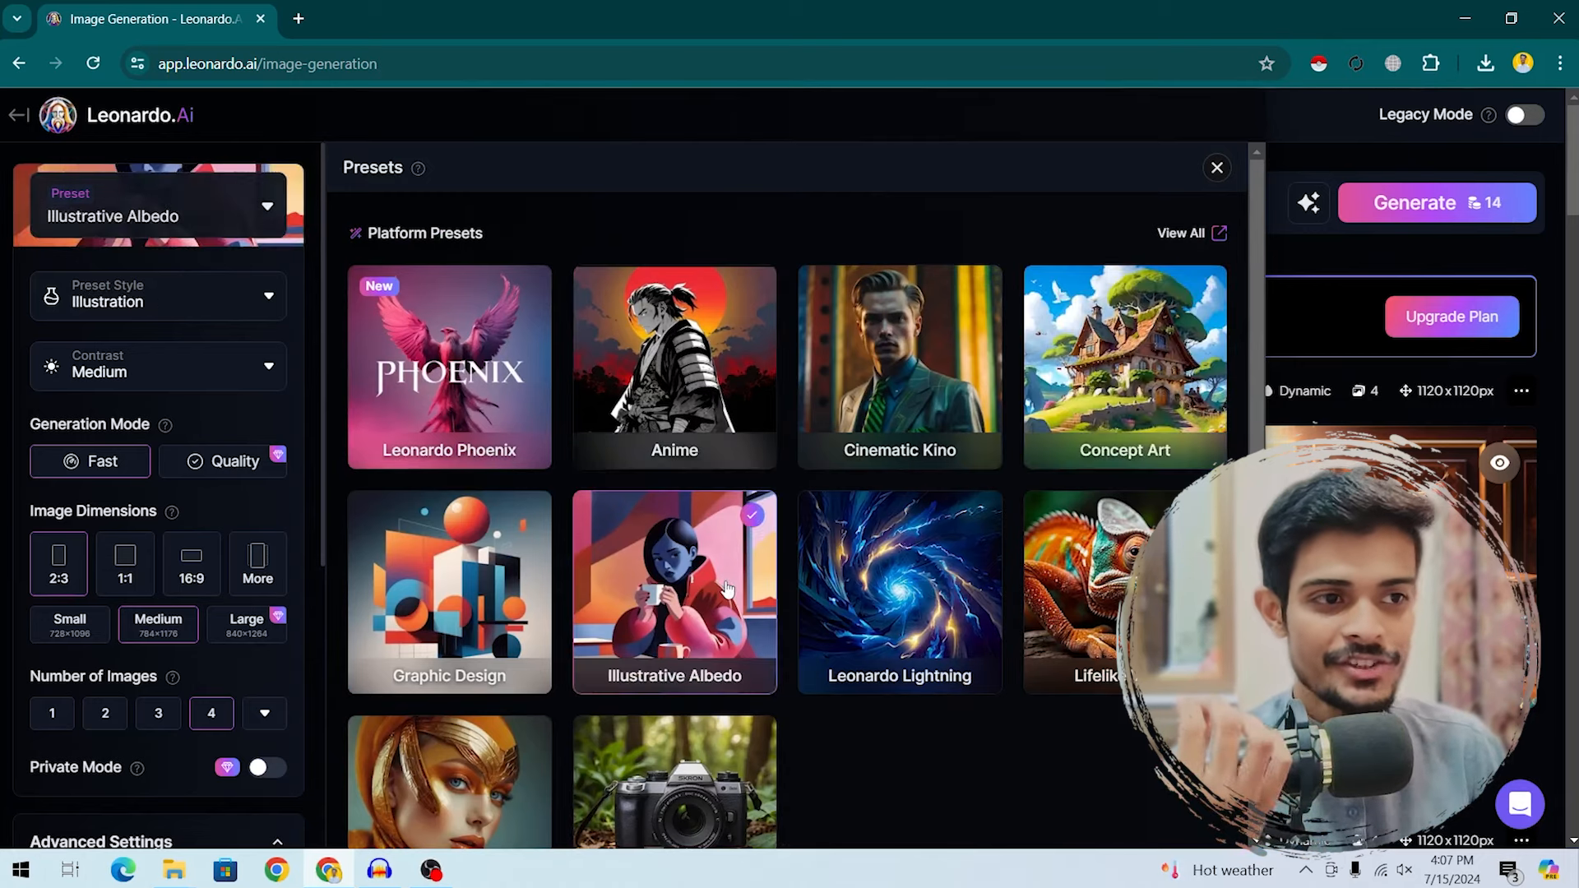
left_click(900, 587)
left_click(1090, 588)
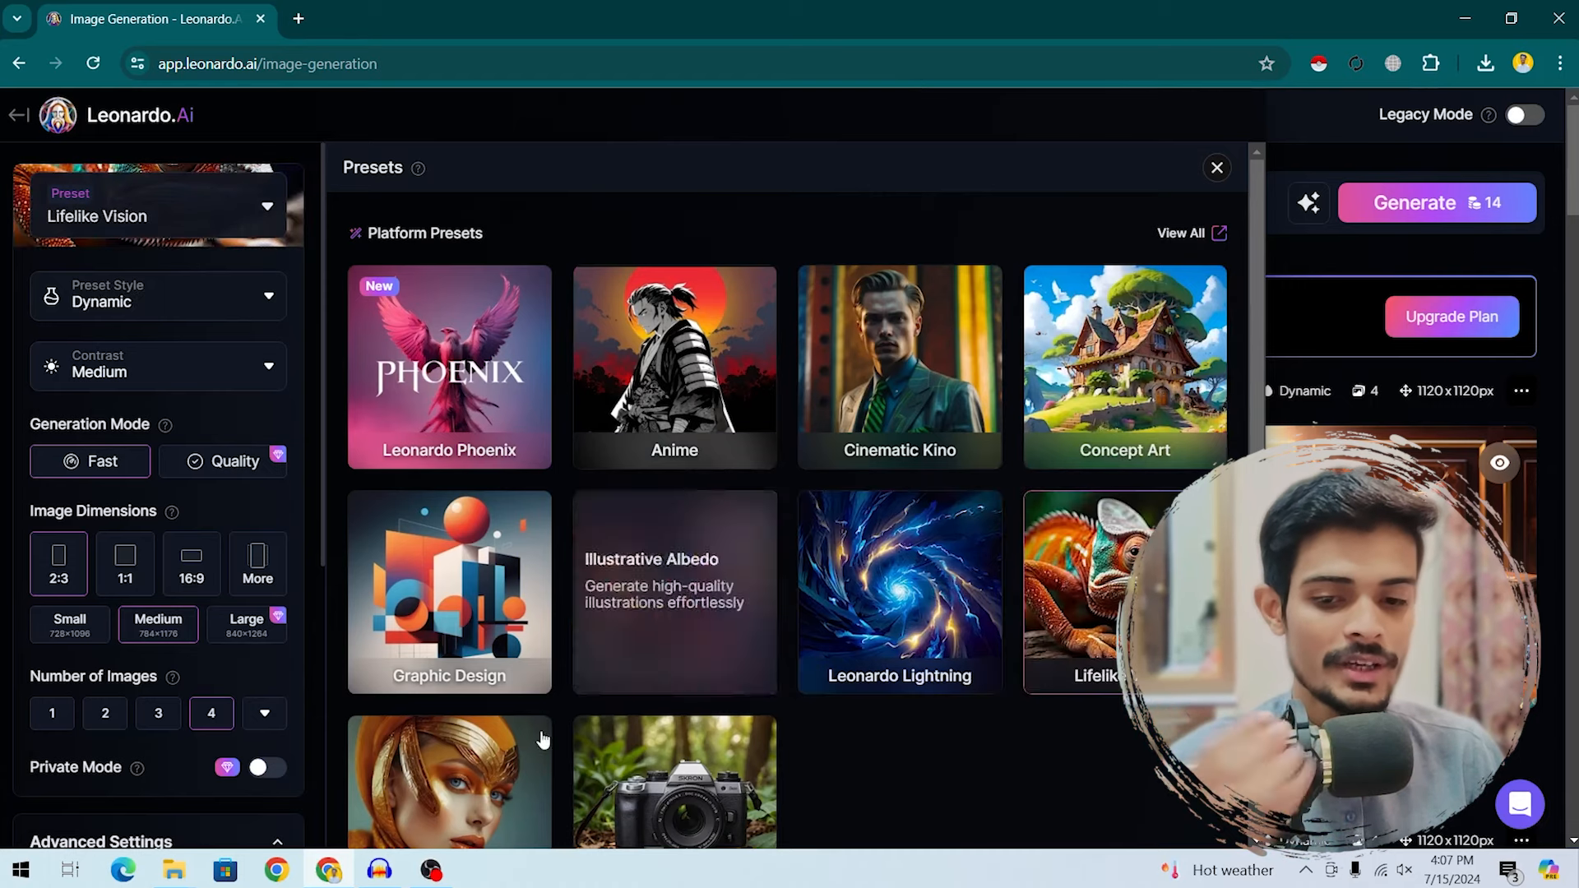
left_click(448, 781)
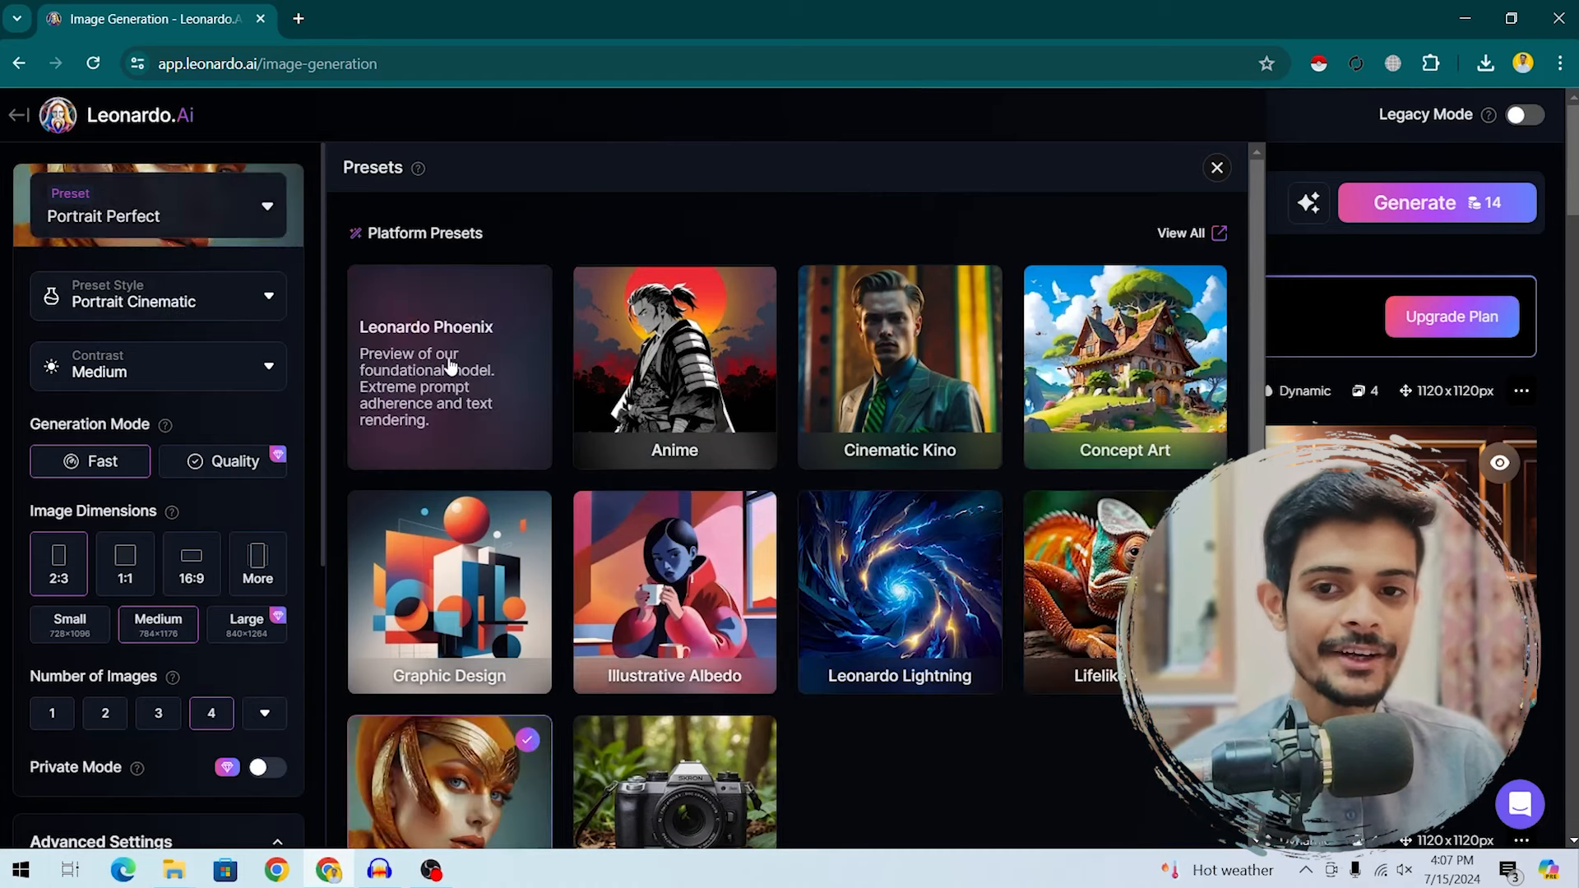
left_click(450, 364)
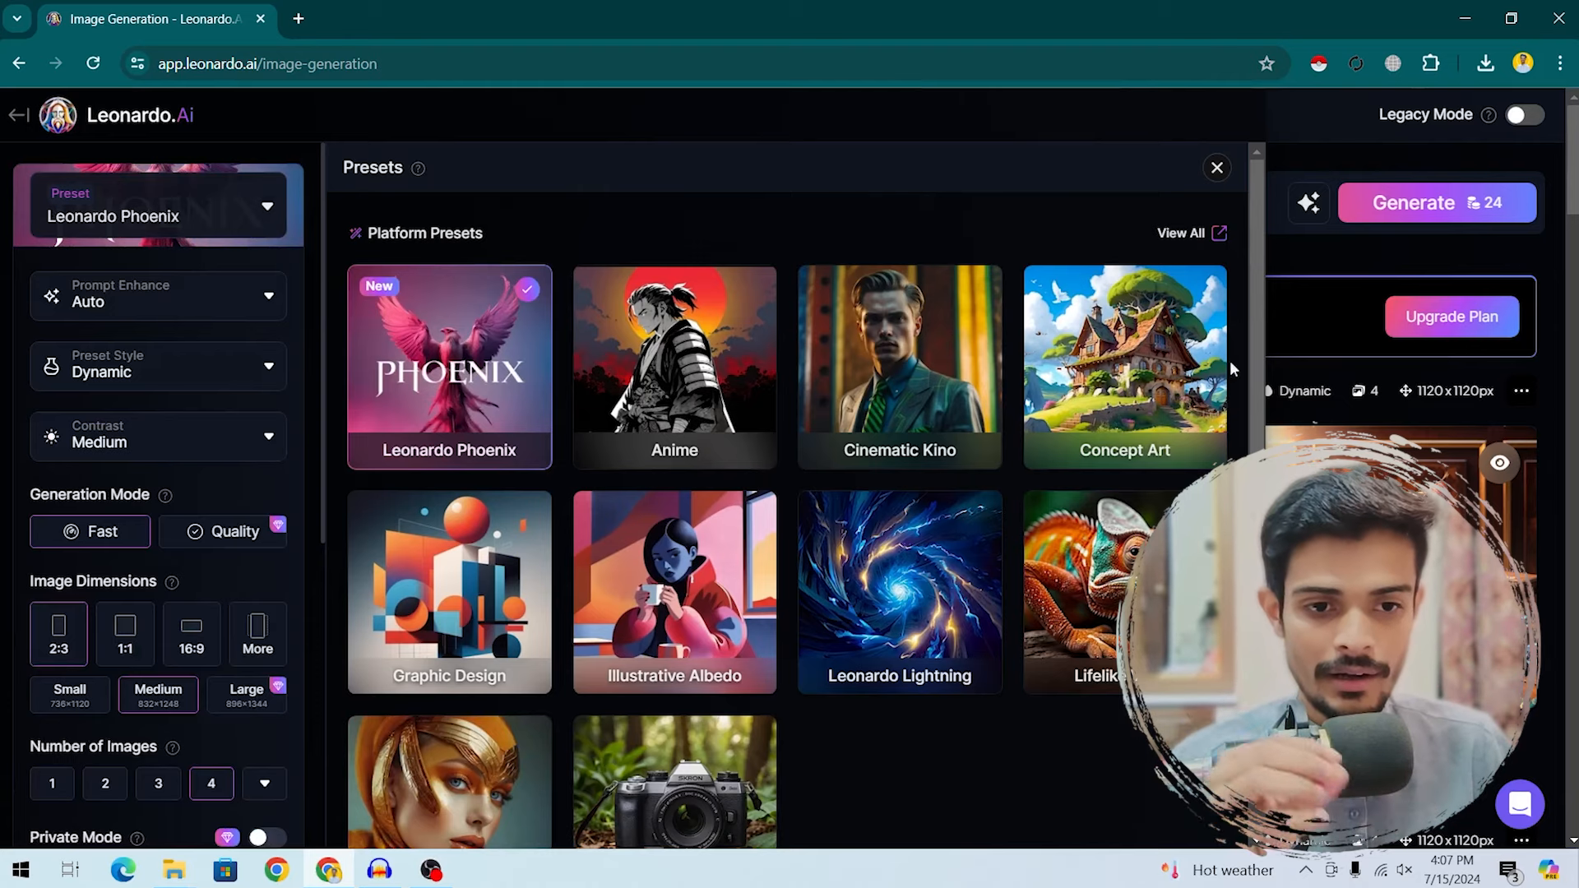
Step: Set the preset back to Cinematic Kino and generate four images from the prompt "cat in a busy city"
left_click(930, 386)
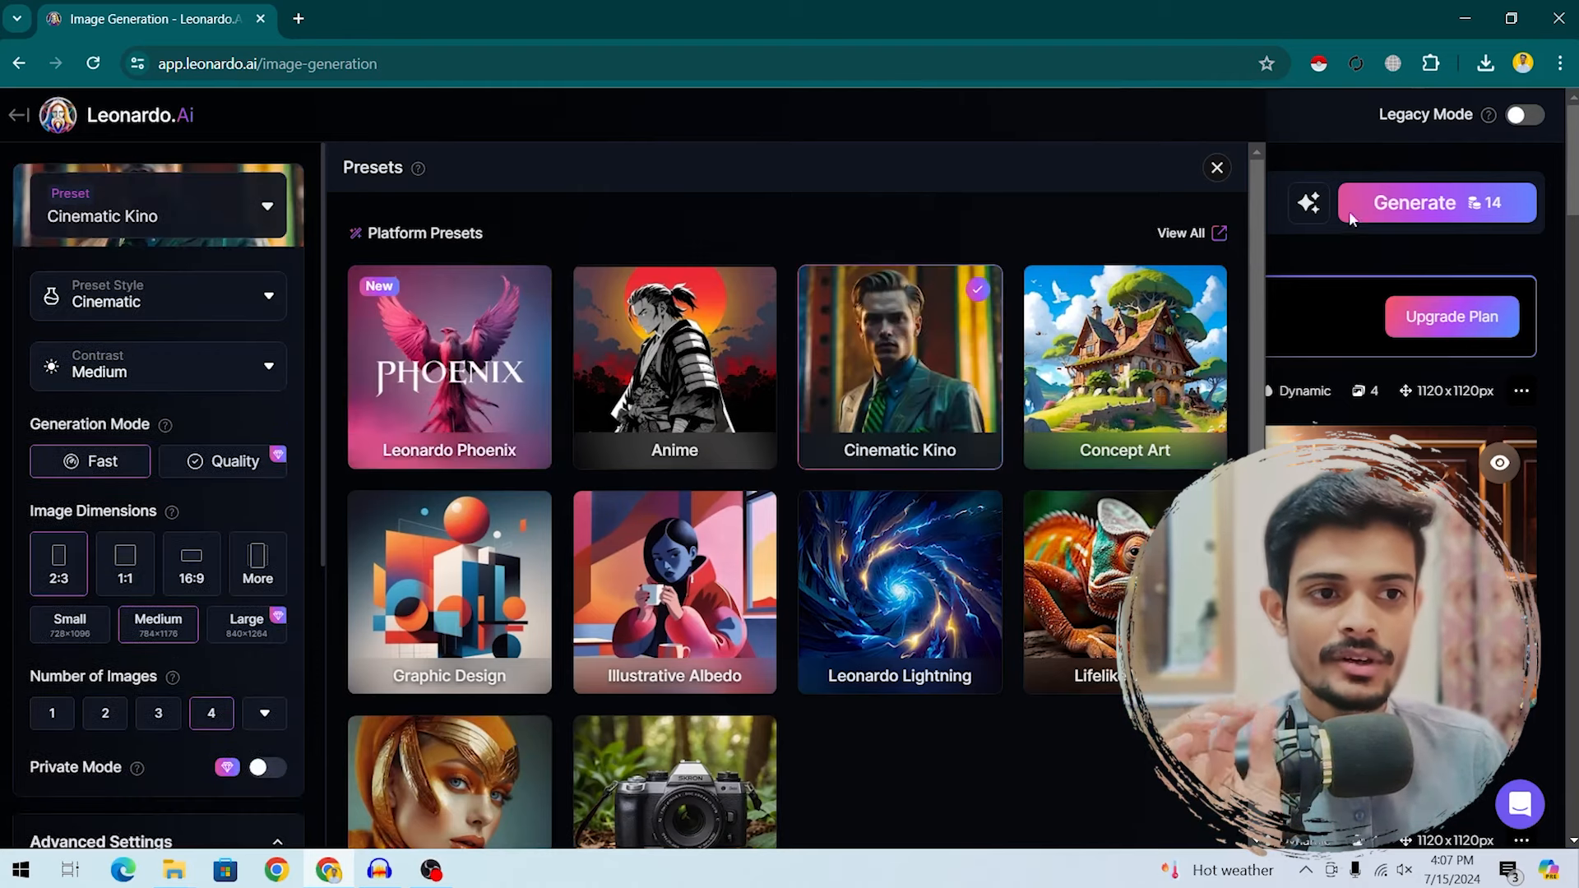
left_click(1217, 168)
mouse_move(836, 623)
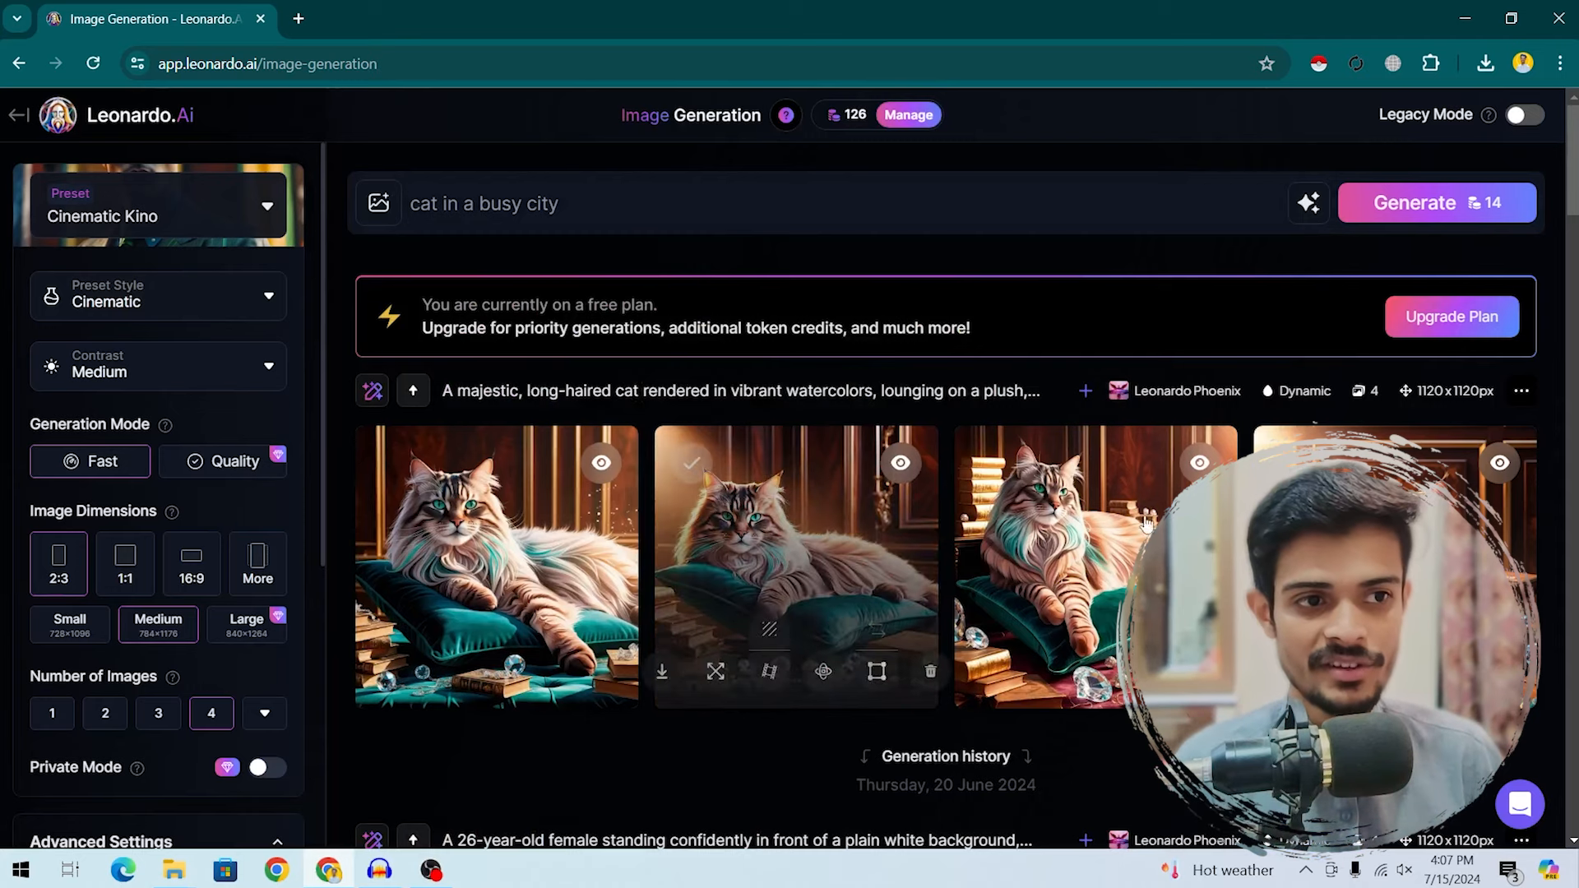
left_click(1431, 203)
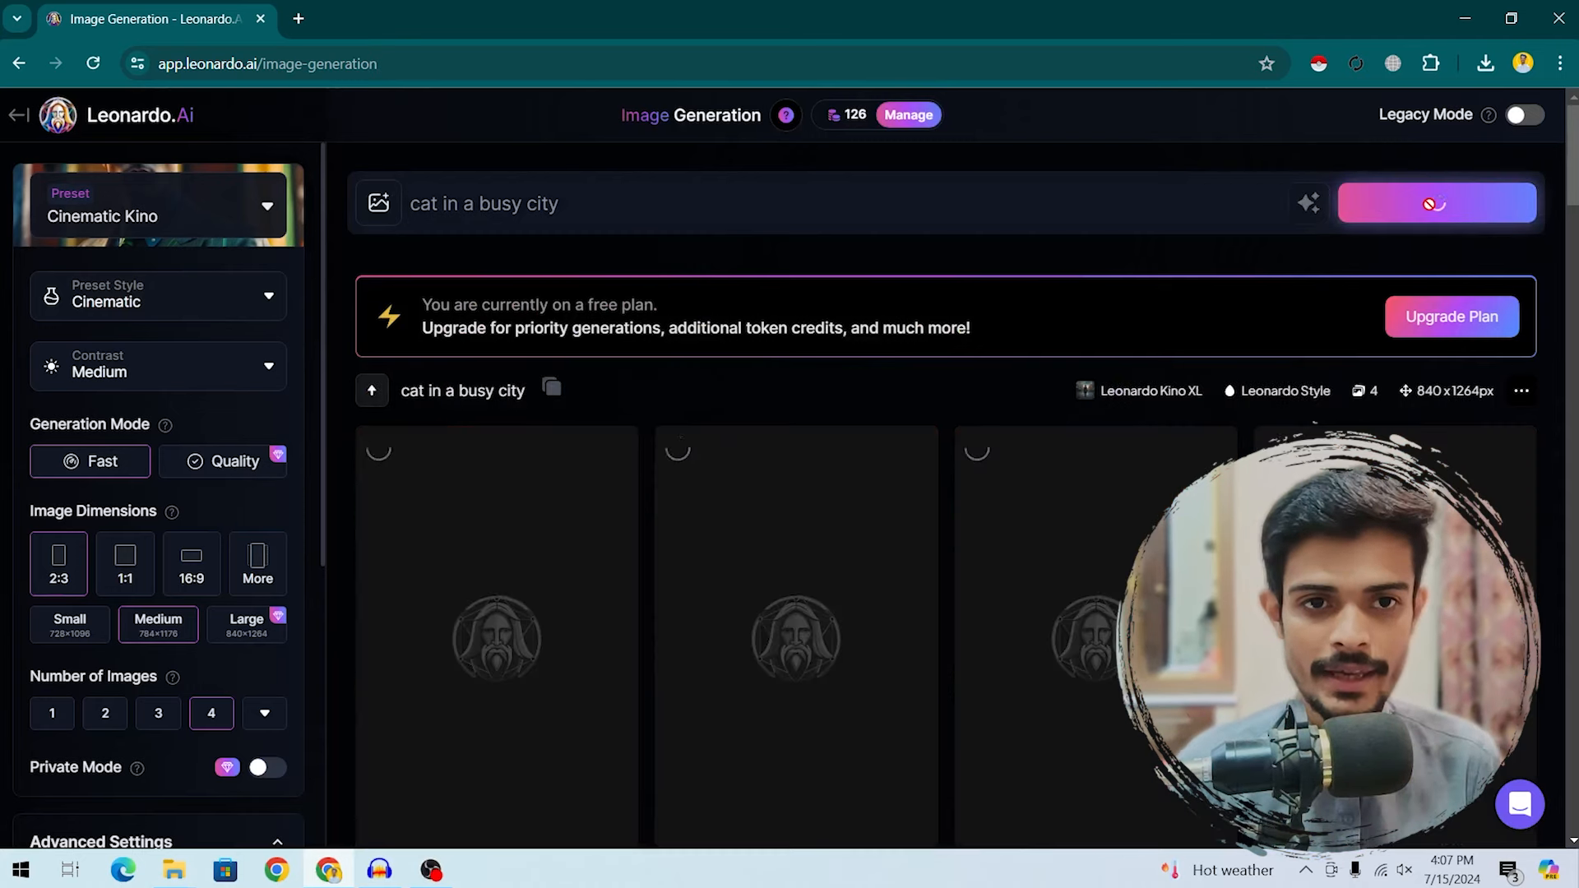
mouse_move(853, 123)
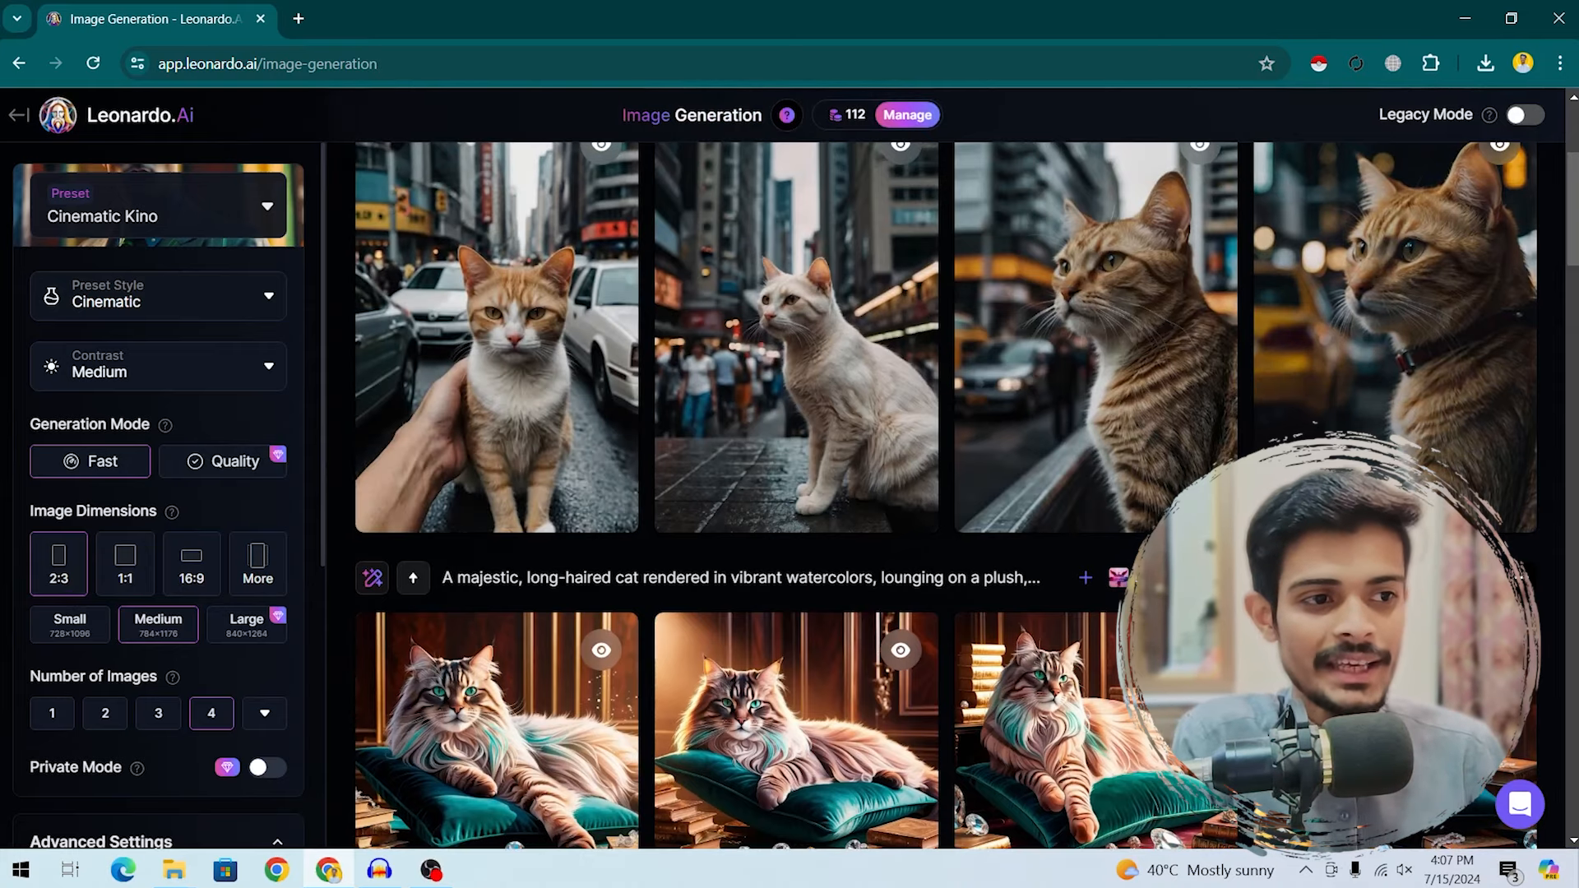
Step: Download the second generated city cat image from its enlarged preview and open the downloaded file
scroll(866, 597, "up", 1)
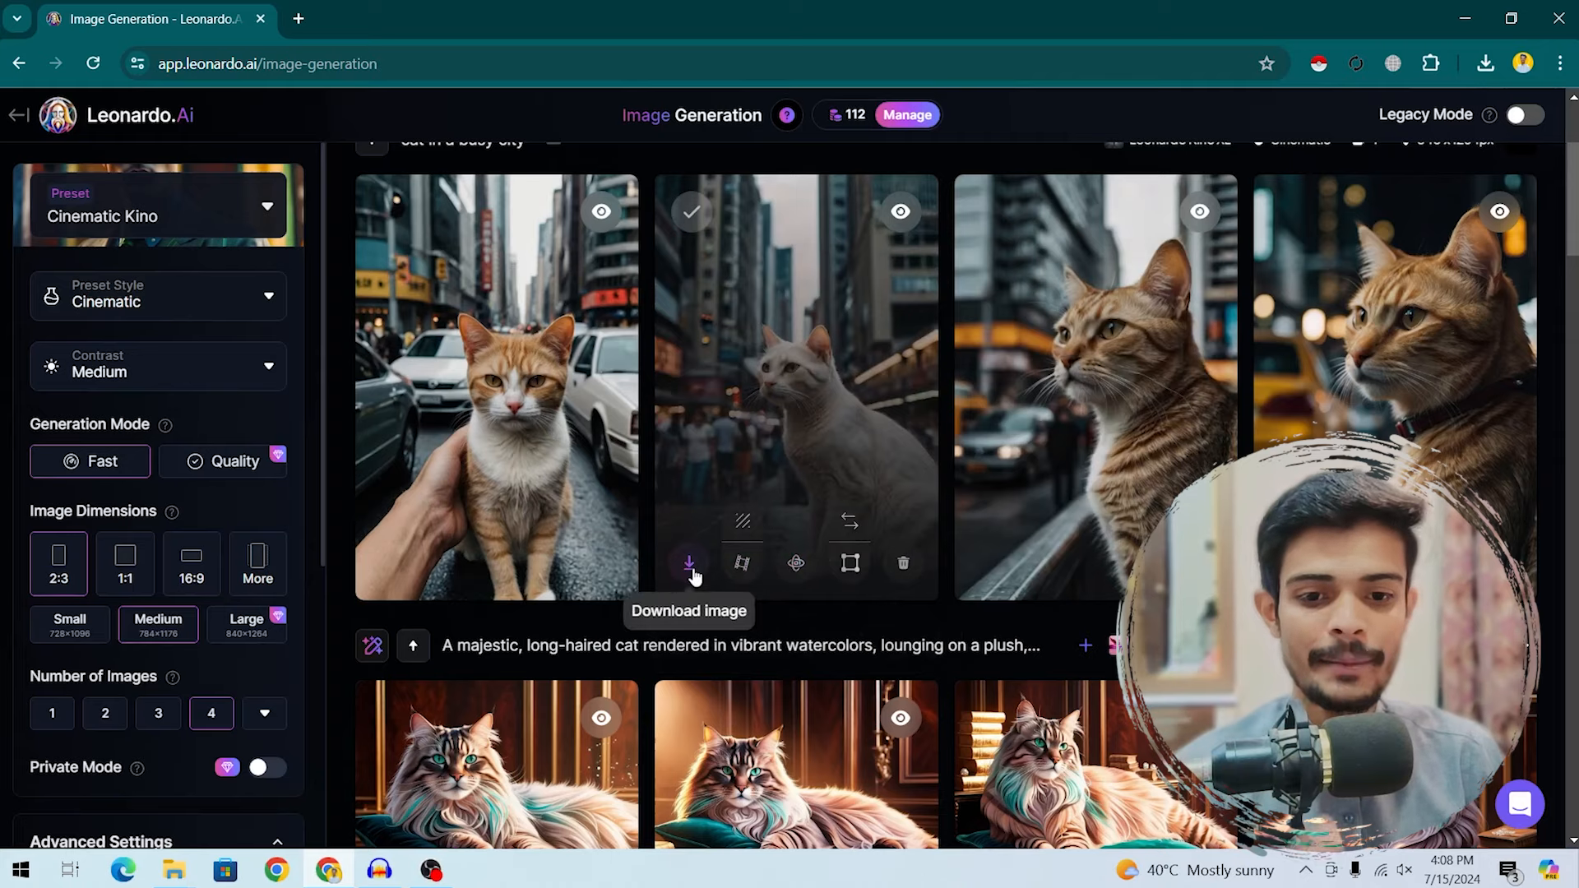
left_click(716, 433)
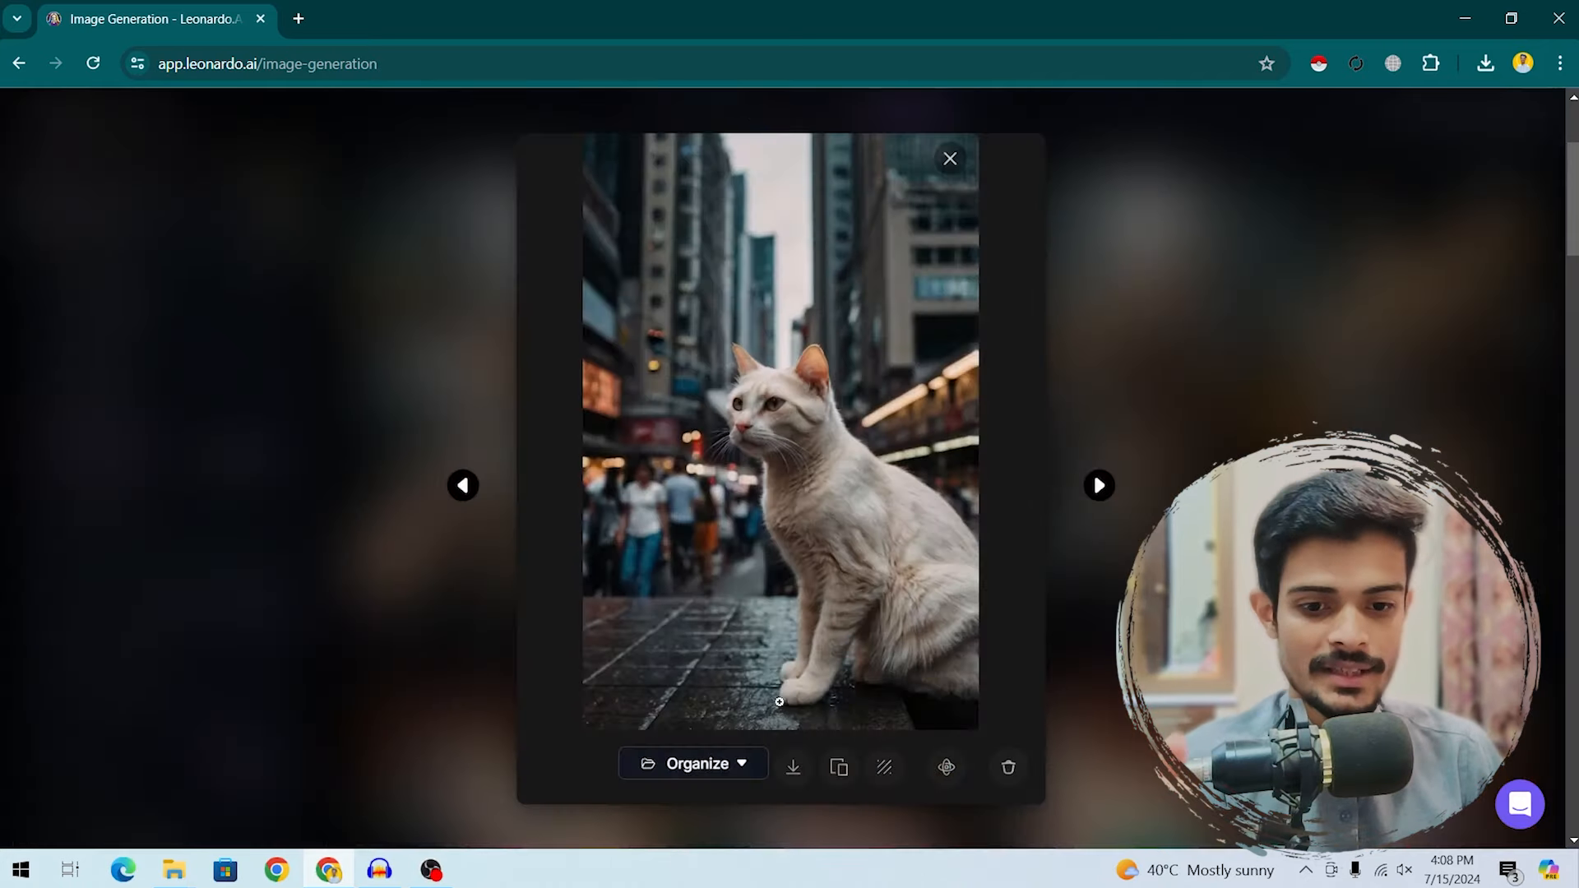
left_click(795, 770)
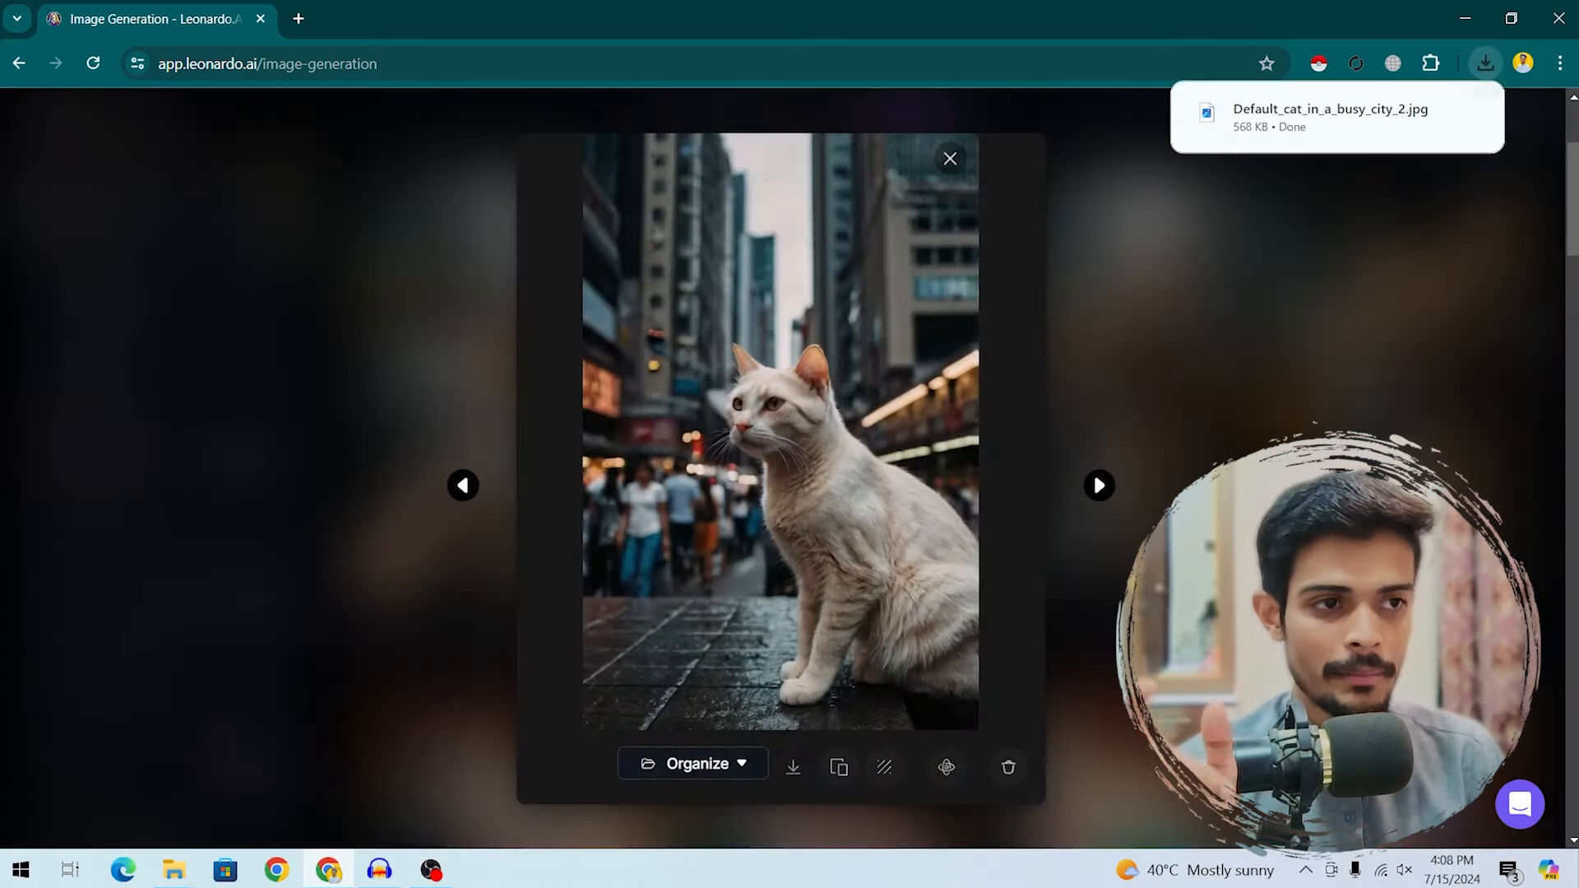
left_click(1408, 148)
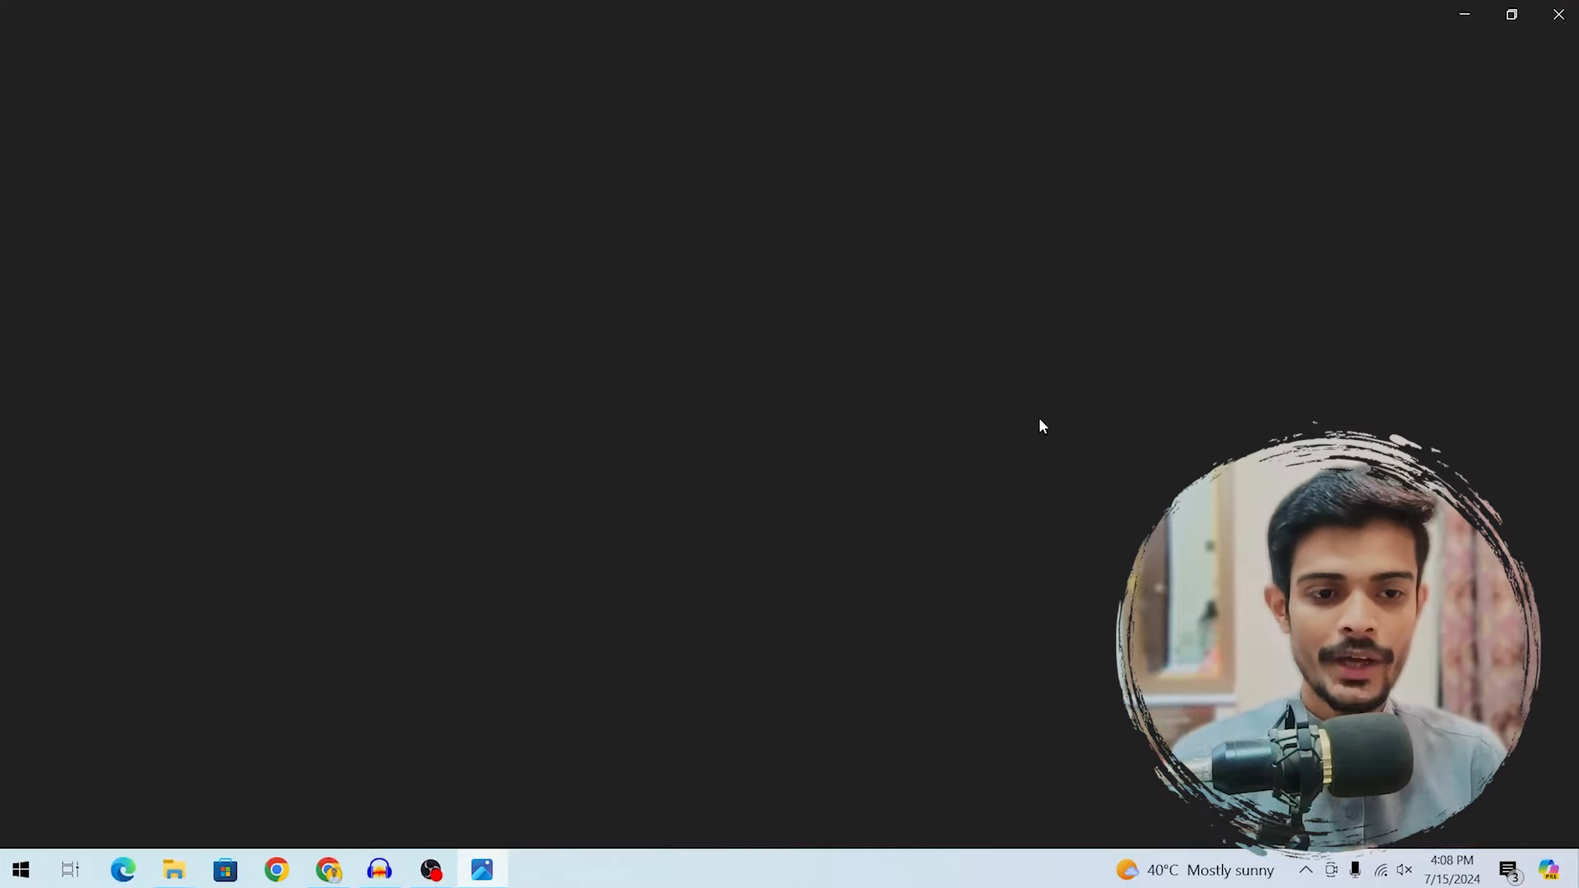
Step: Inspect the downloaded city cat image at closer zoom, close it and its preview, and return to the home page
scroll(1041, 426, "up", 4)
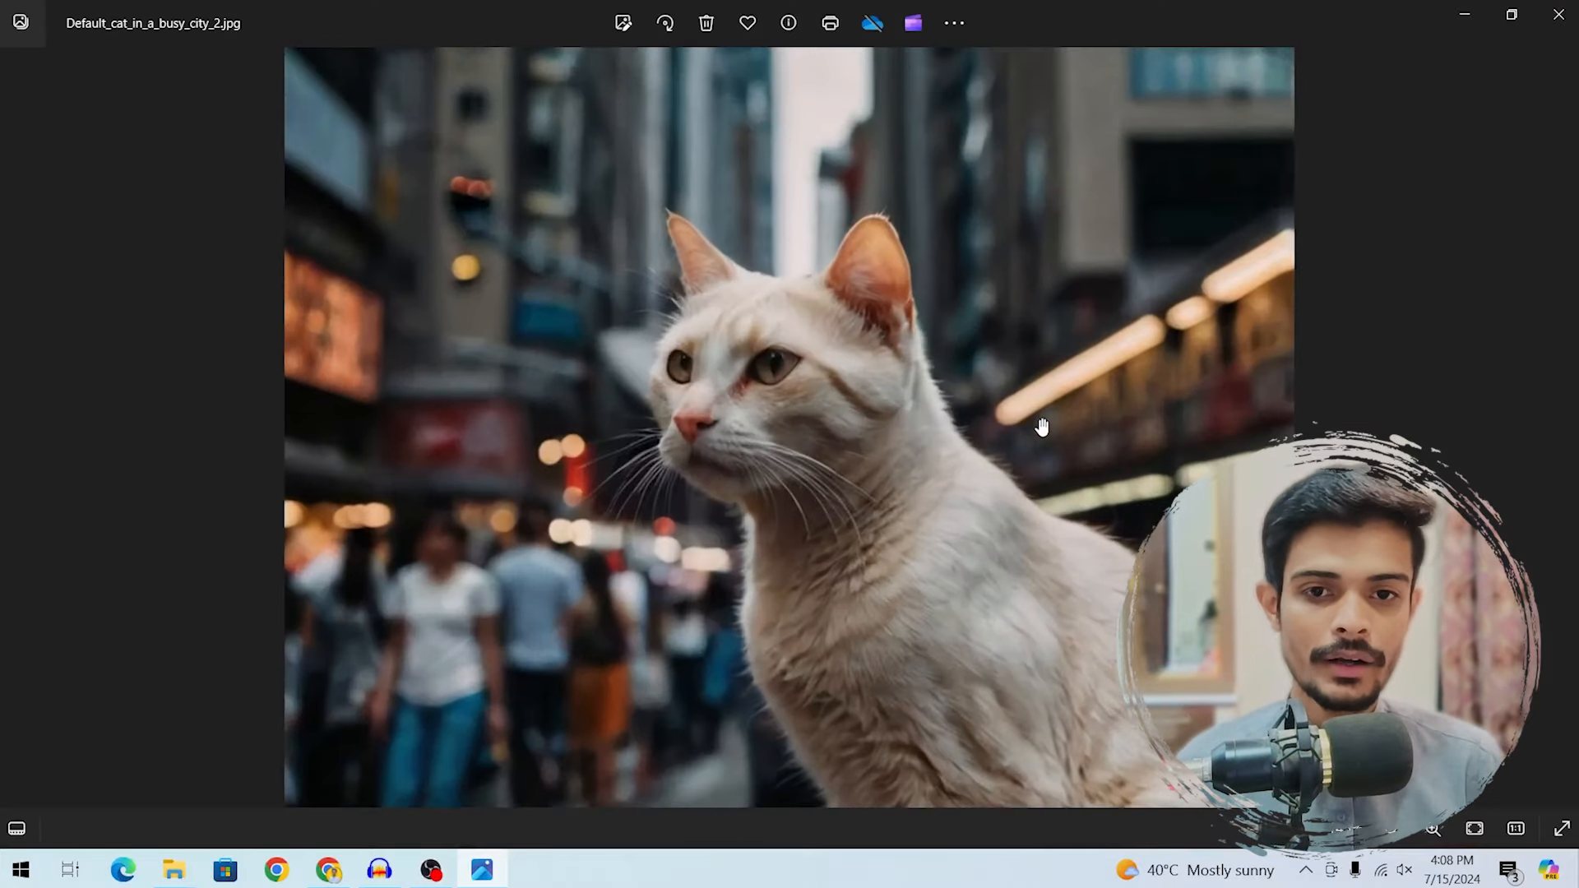
scroll(835, 486, "down", 4)
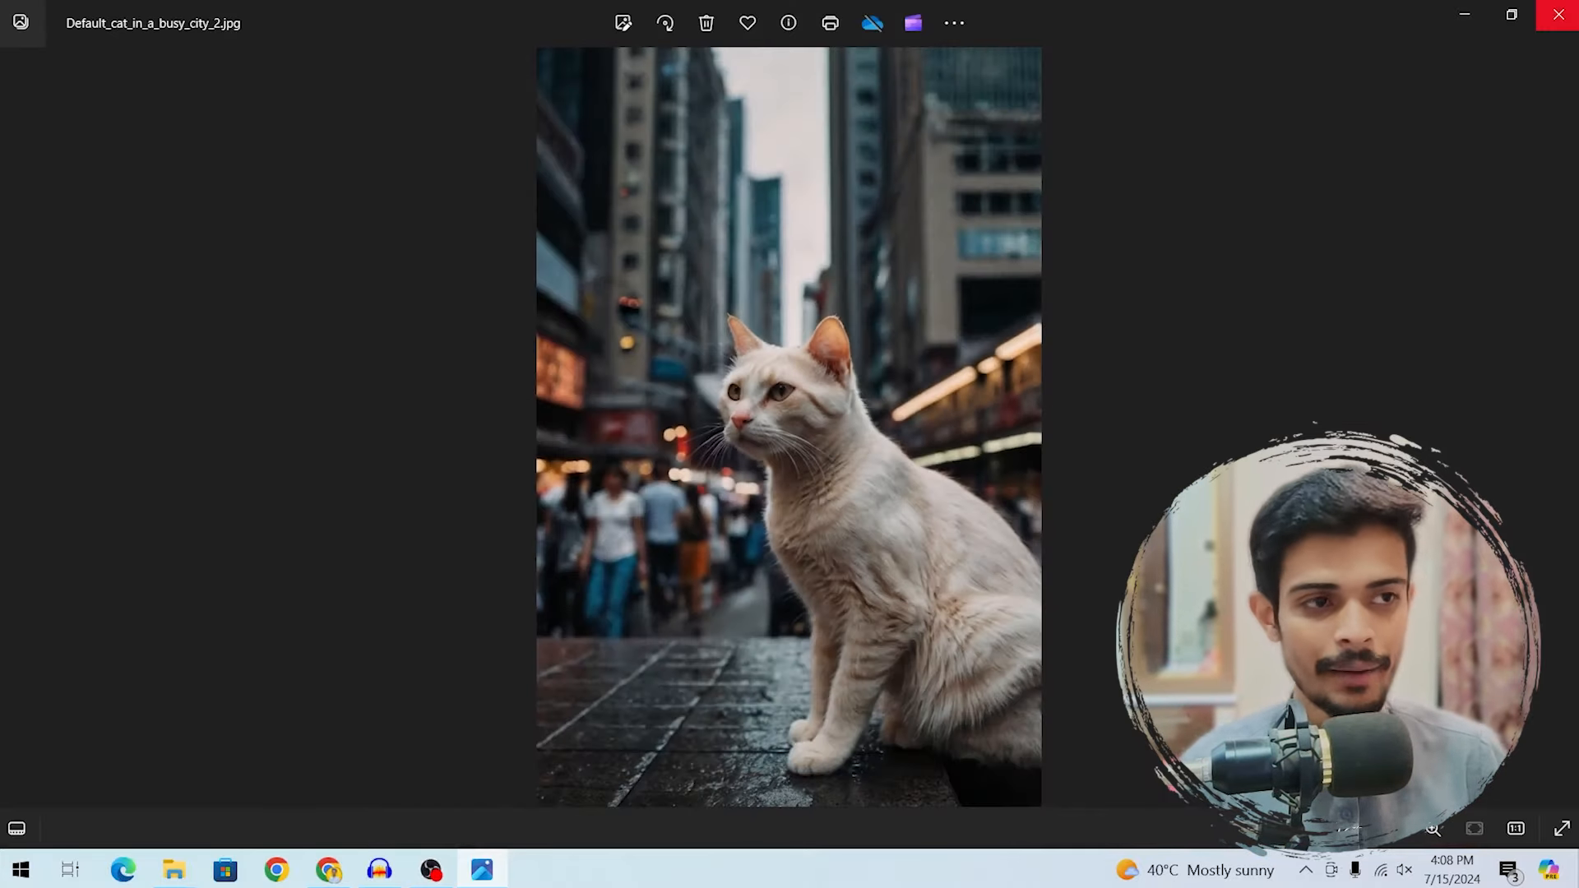
left_click(1572, 5)
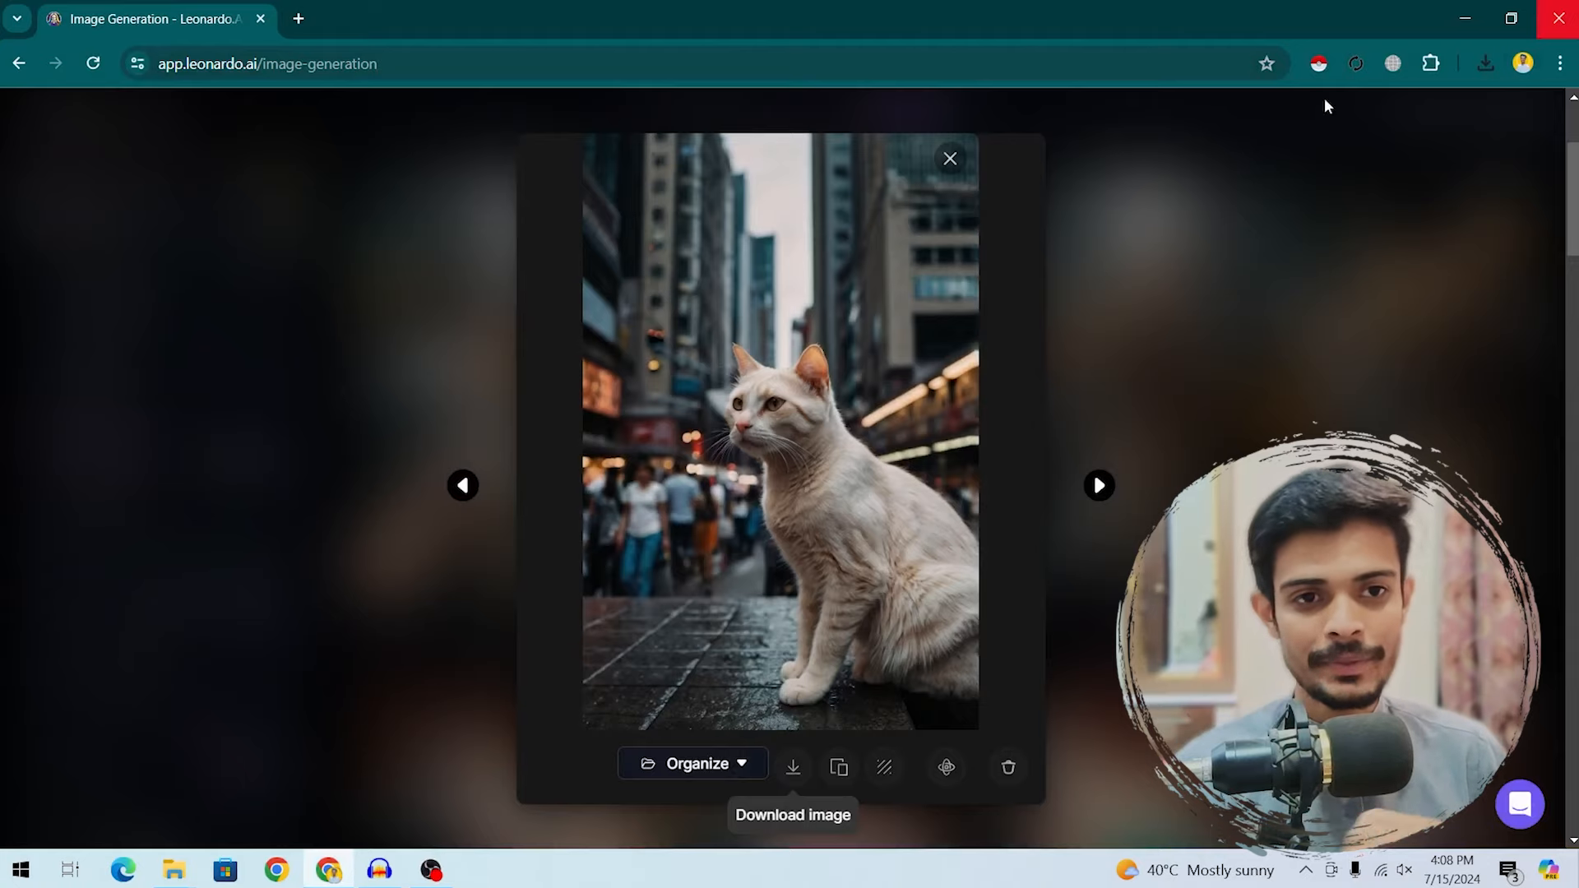
left_click(954, 161)
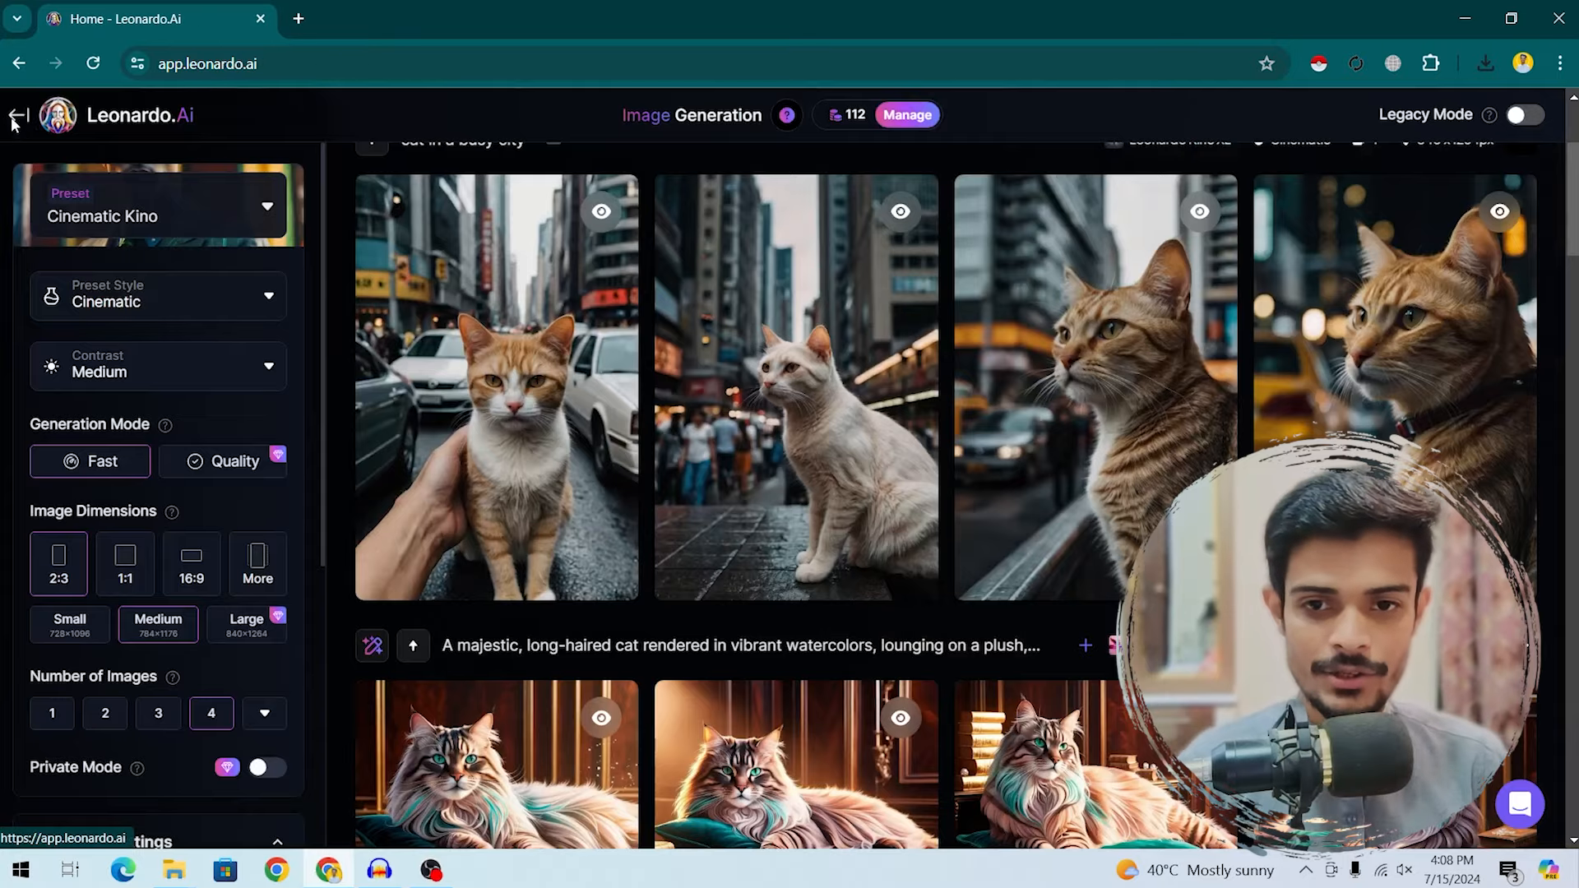
left_click(14, 118)
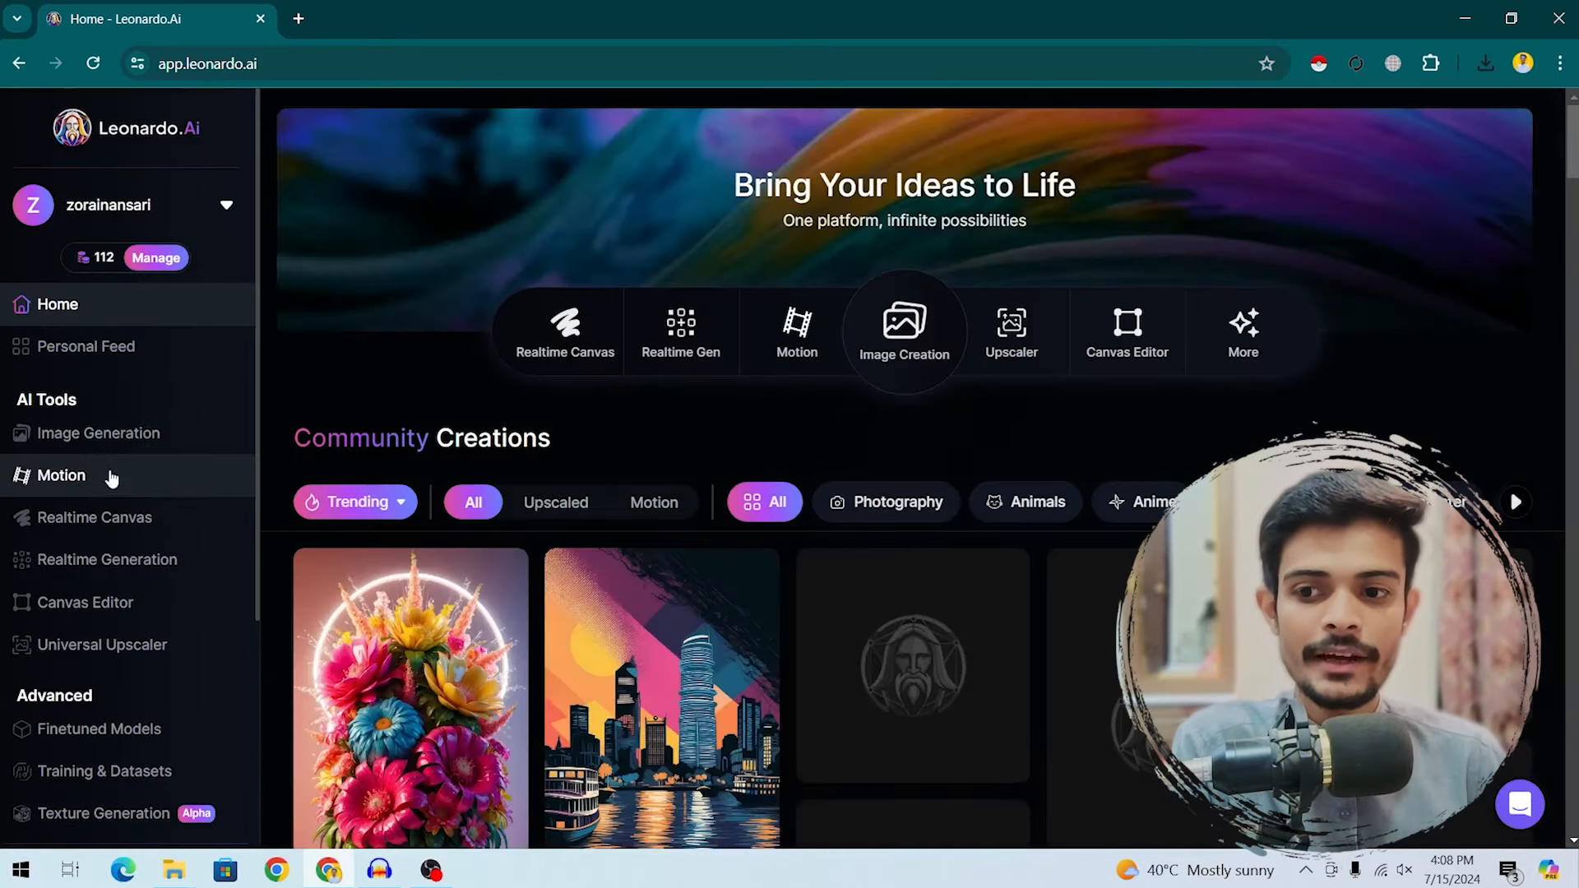
Step: Open the Motion tool, browse the Community Feed and Your Generations as image sources, and close the image picker
left_click(105, 477)
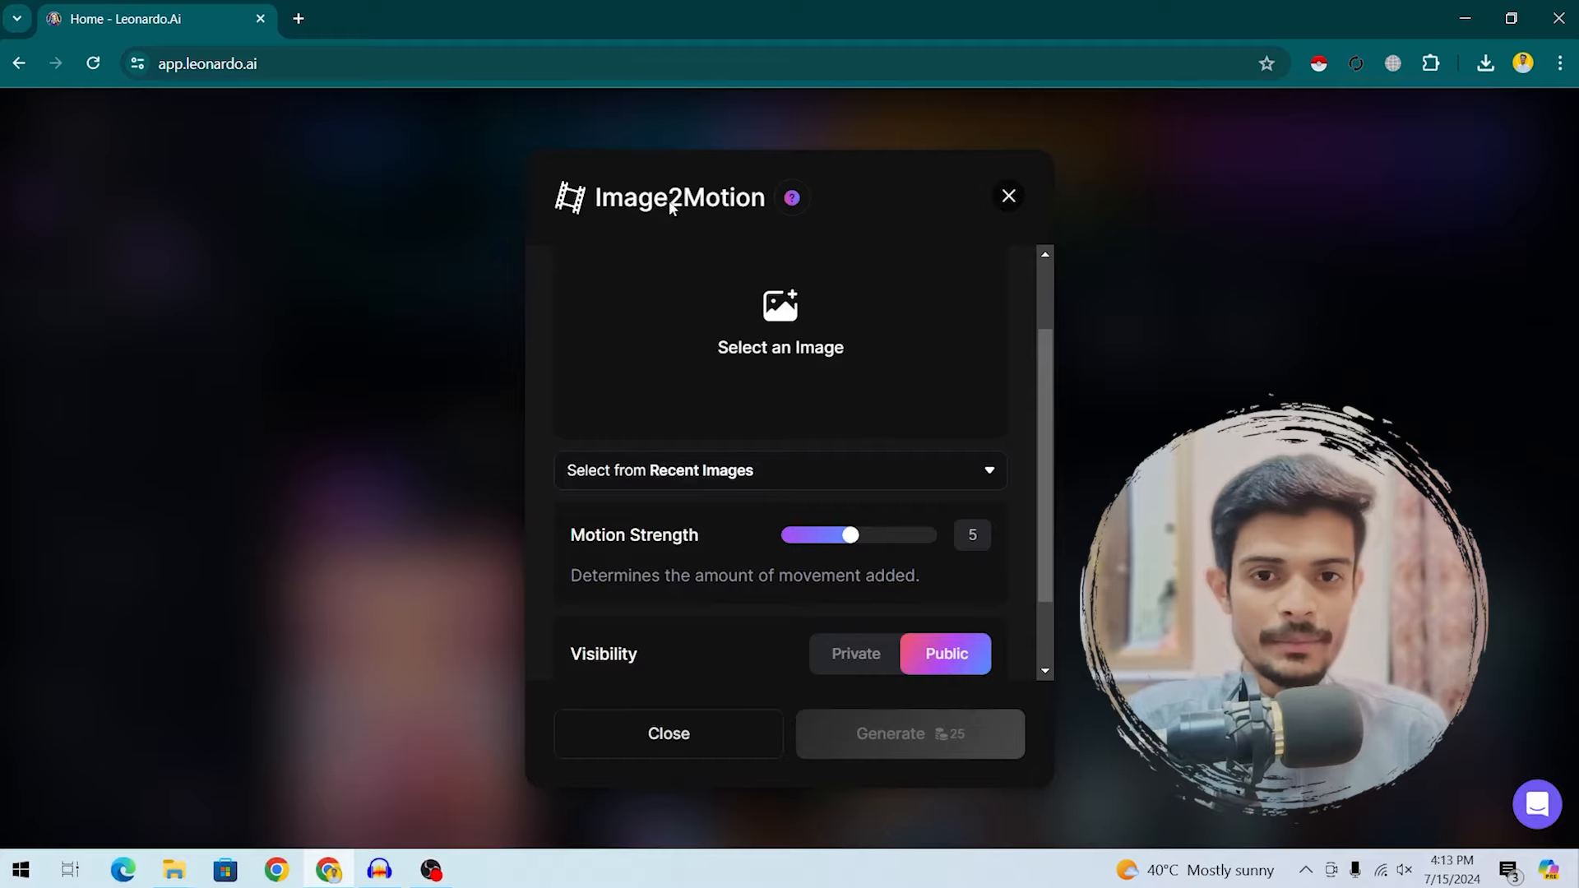
left_click(769, 306)
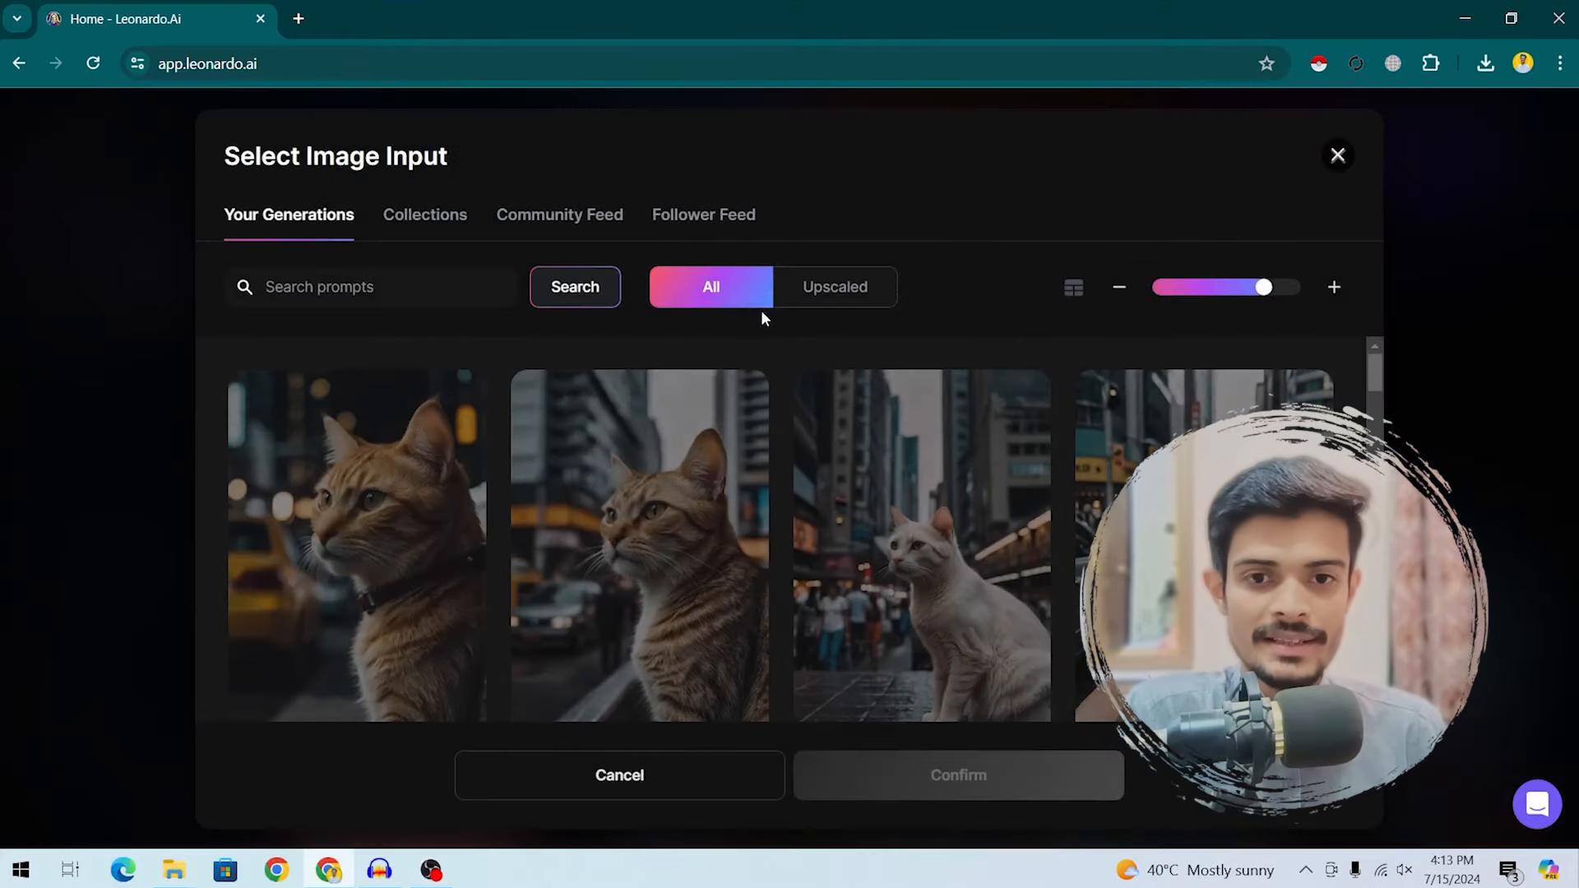
left_click(513, 228)
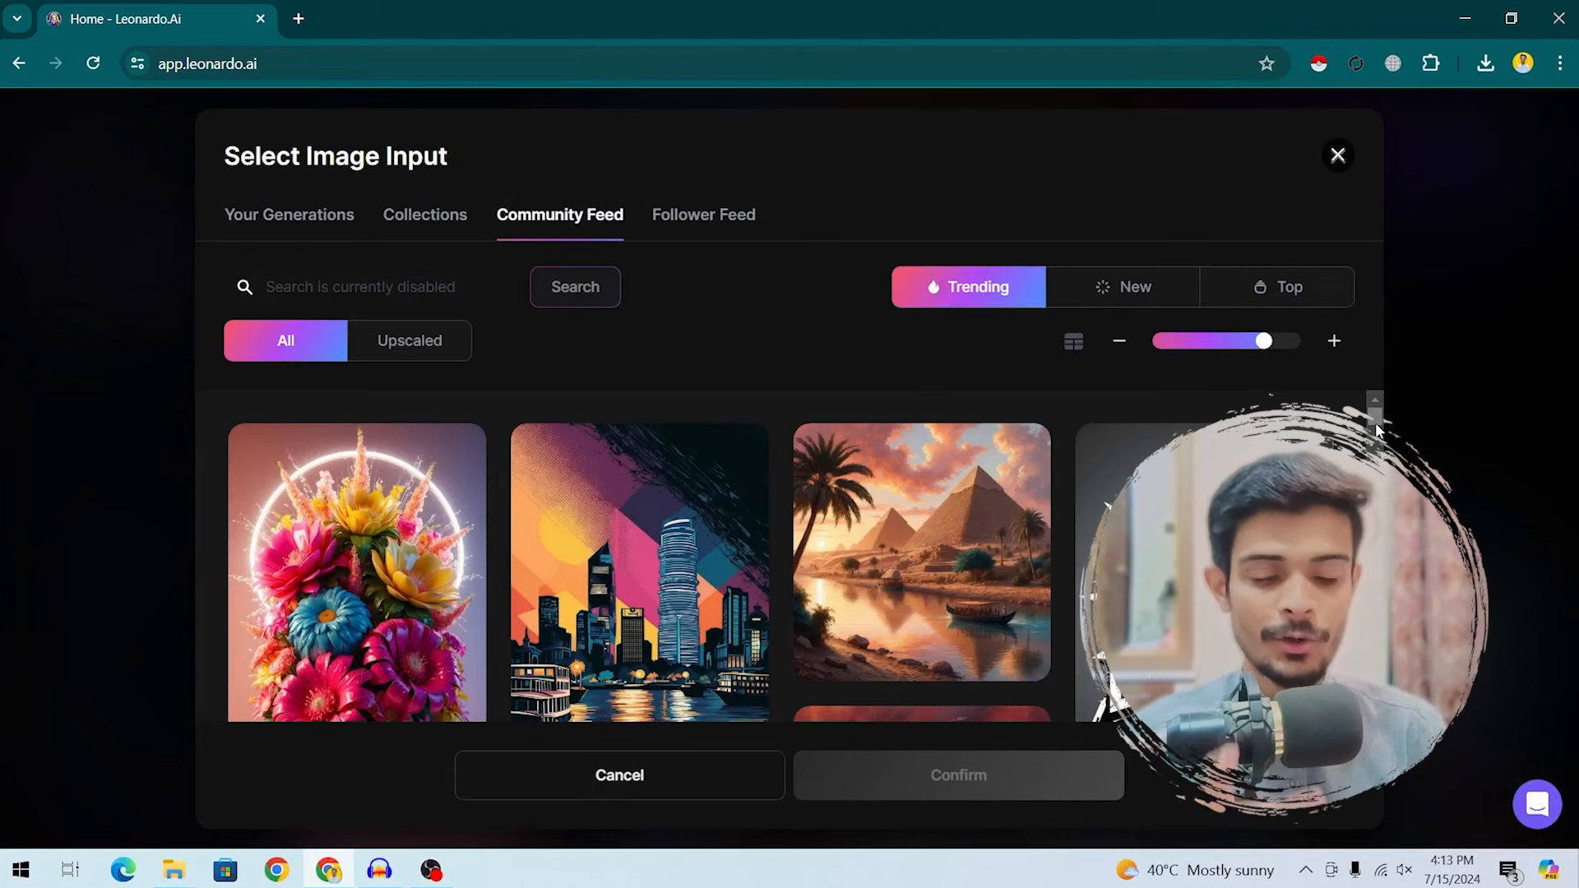
left_click_drag(1377, 427, 1378, 441)
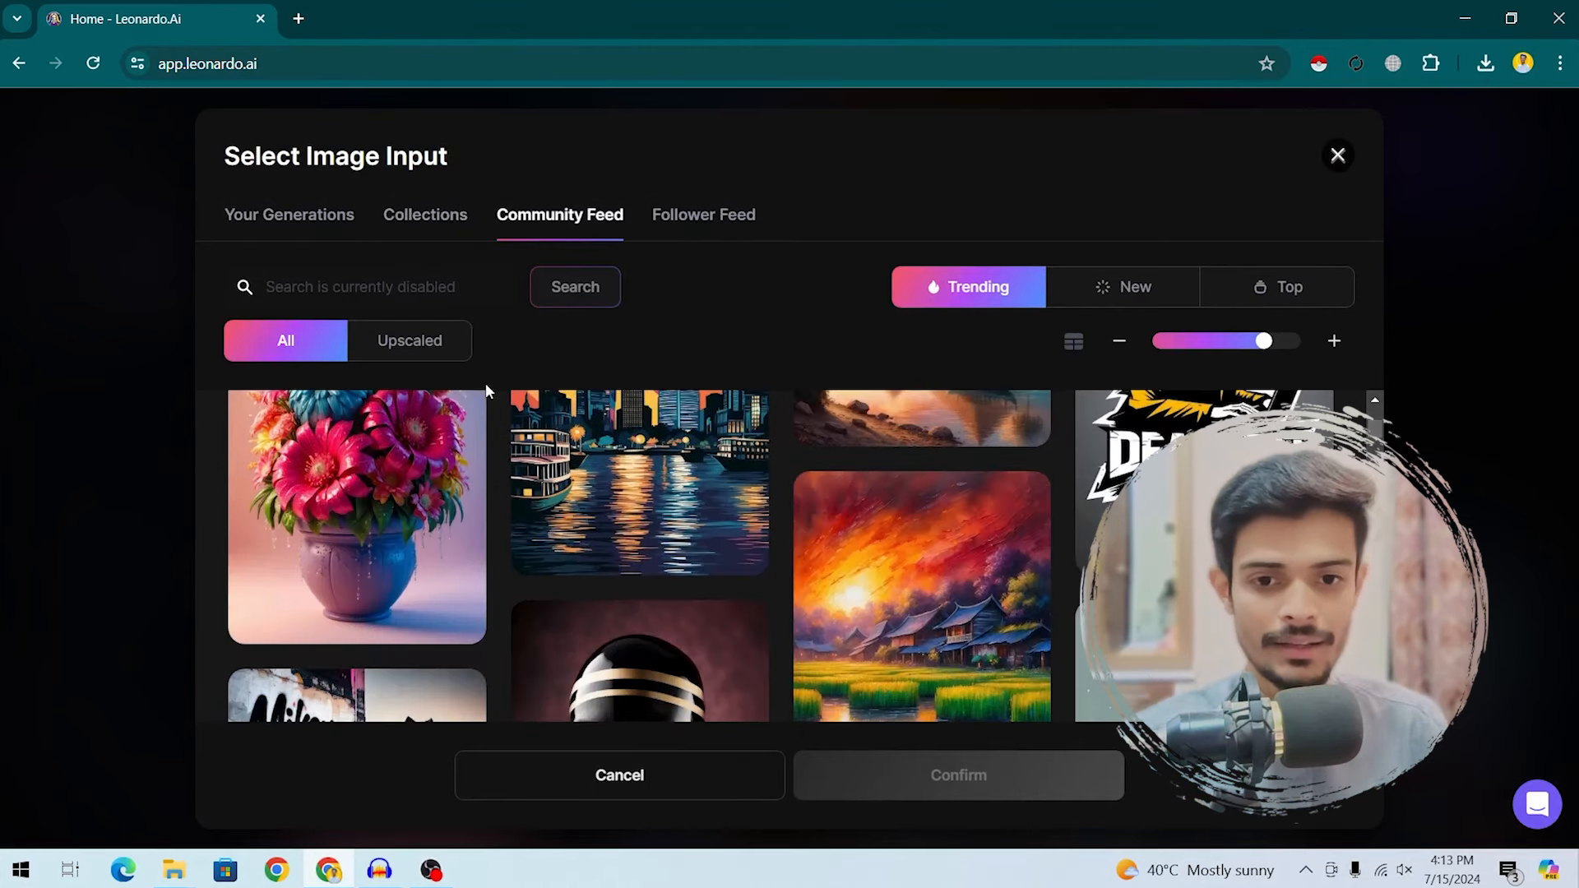
left_click(327, 227)
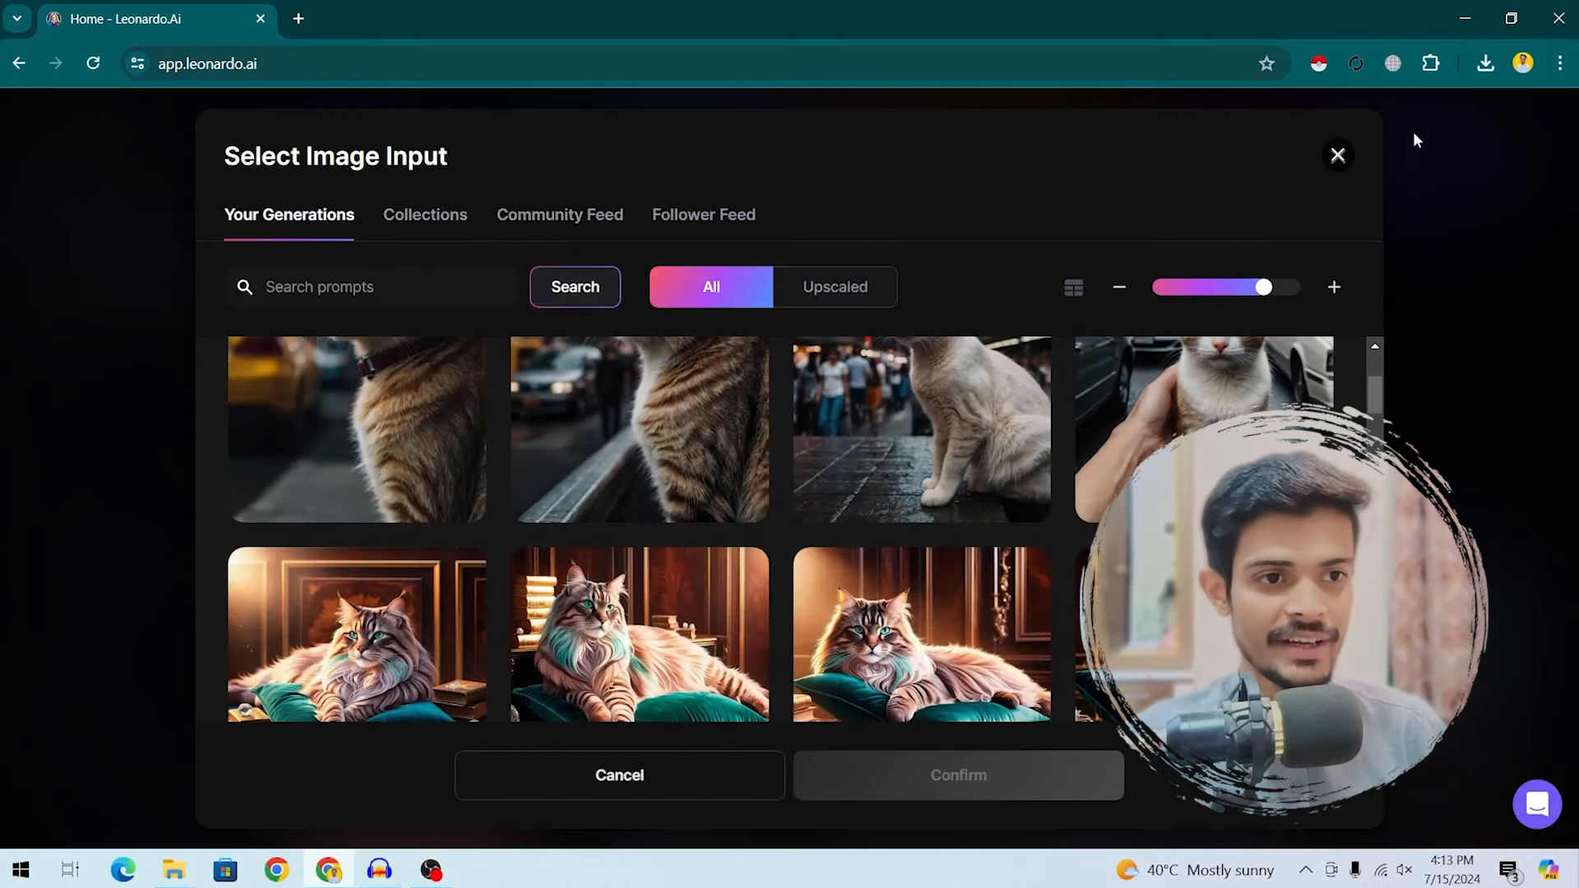
left_click(1339, 155)
Step: Choose the generated tabby cat beside the street railing as the source image, generate its motion video, and close the dialog
left_click(815, 347)
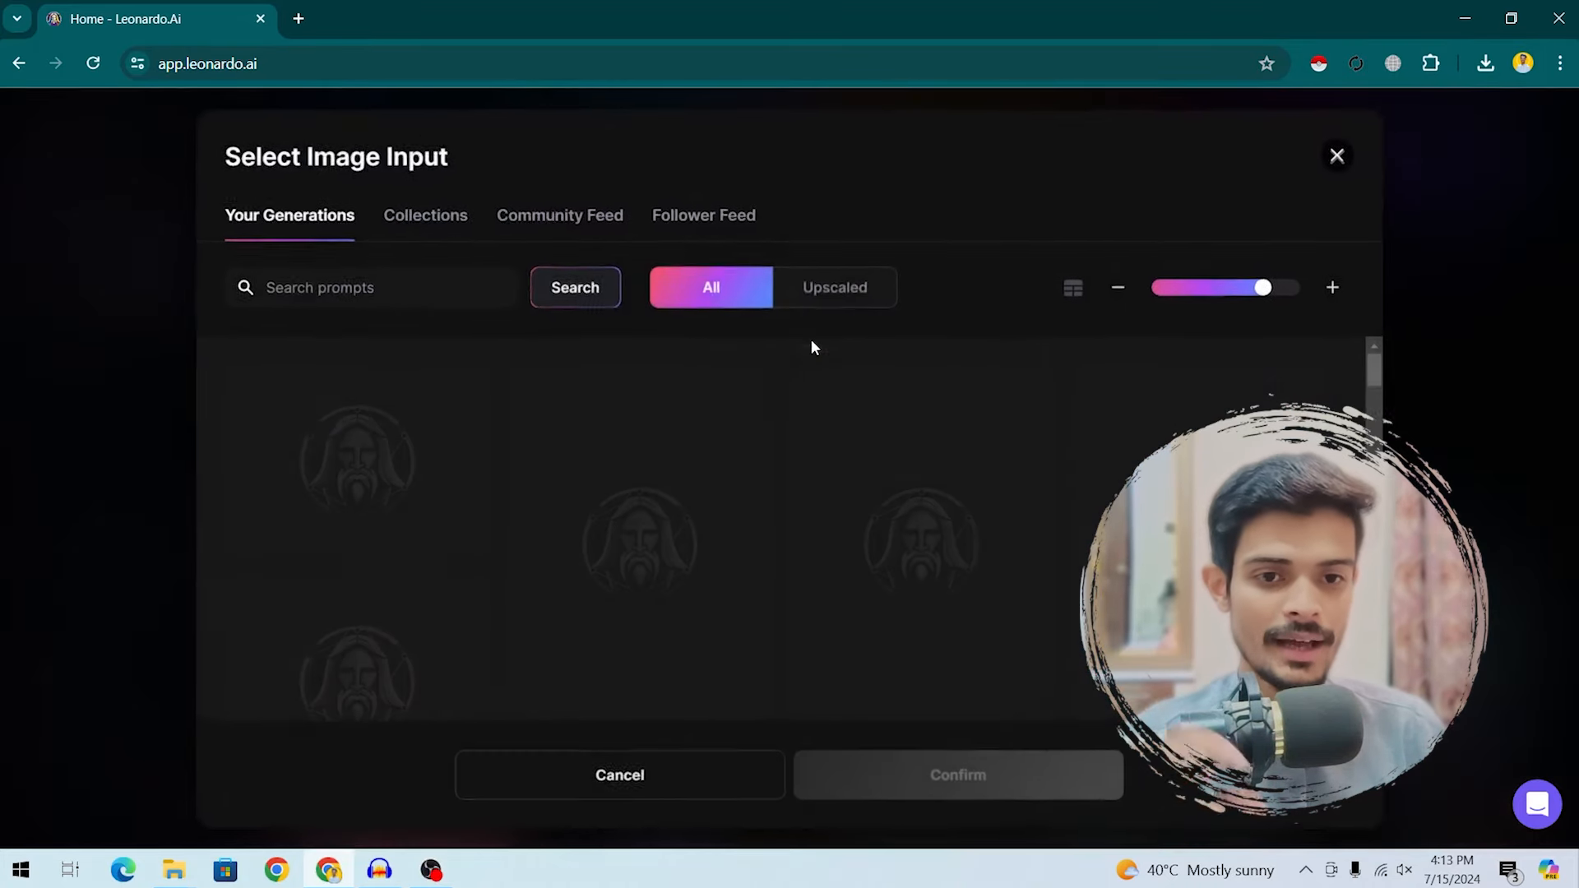
left_click(638, 556)
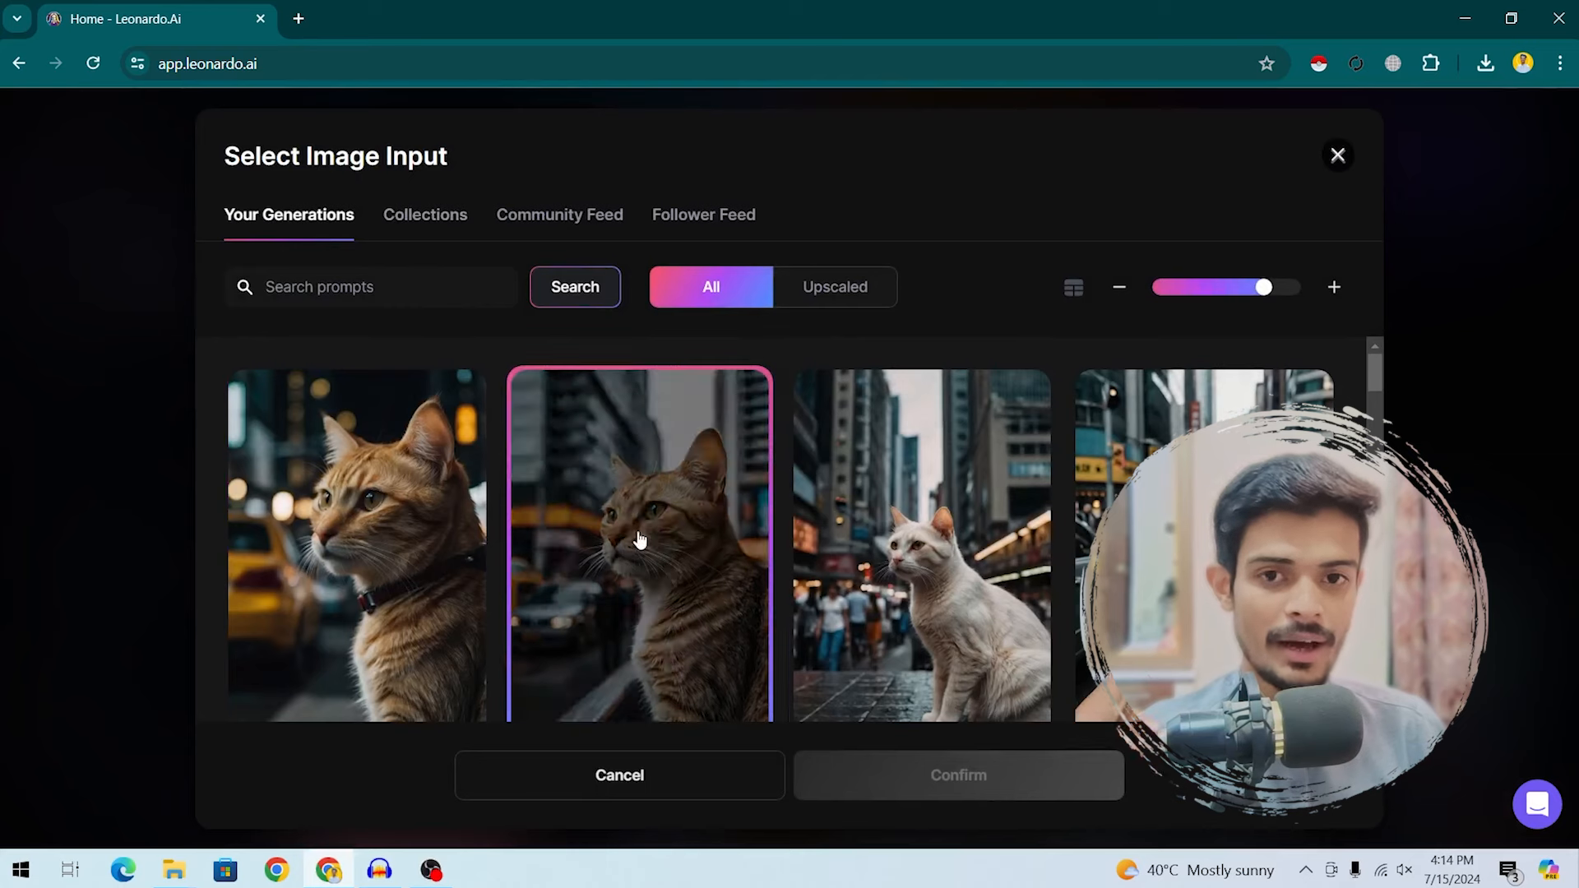
left_click(934, 772)
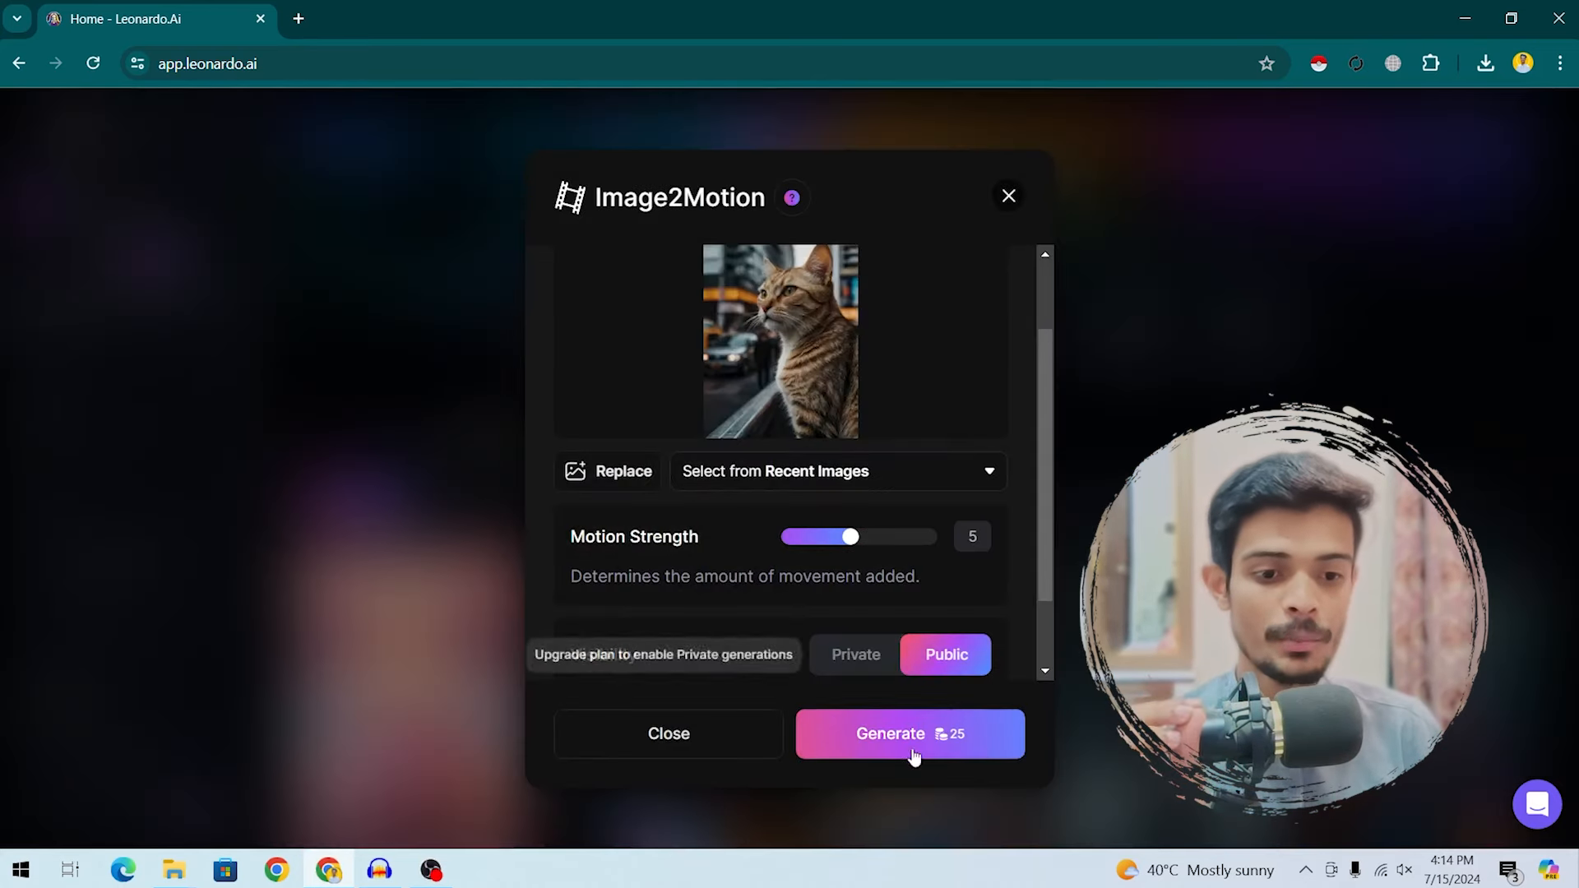
left_click(1009, 194)
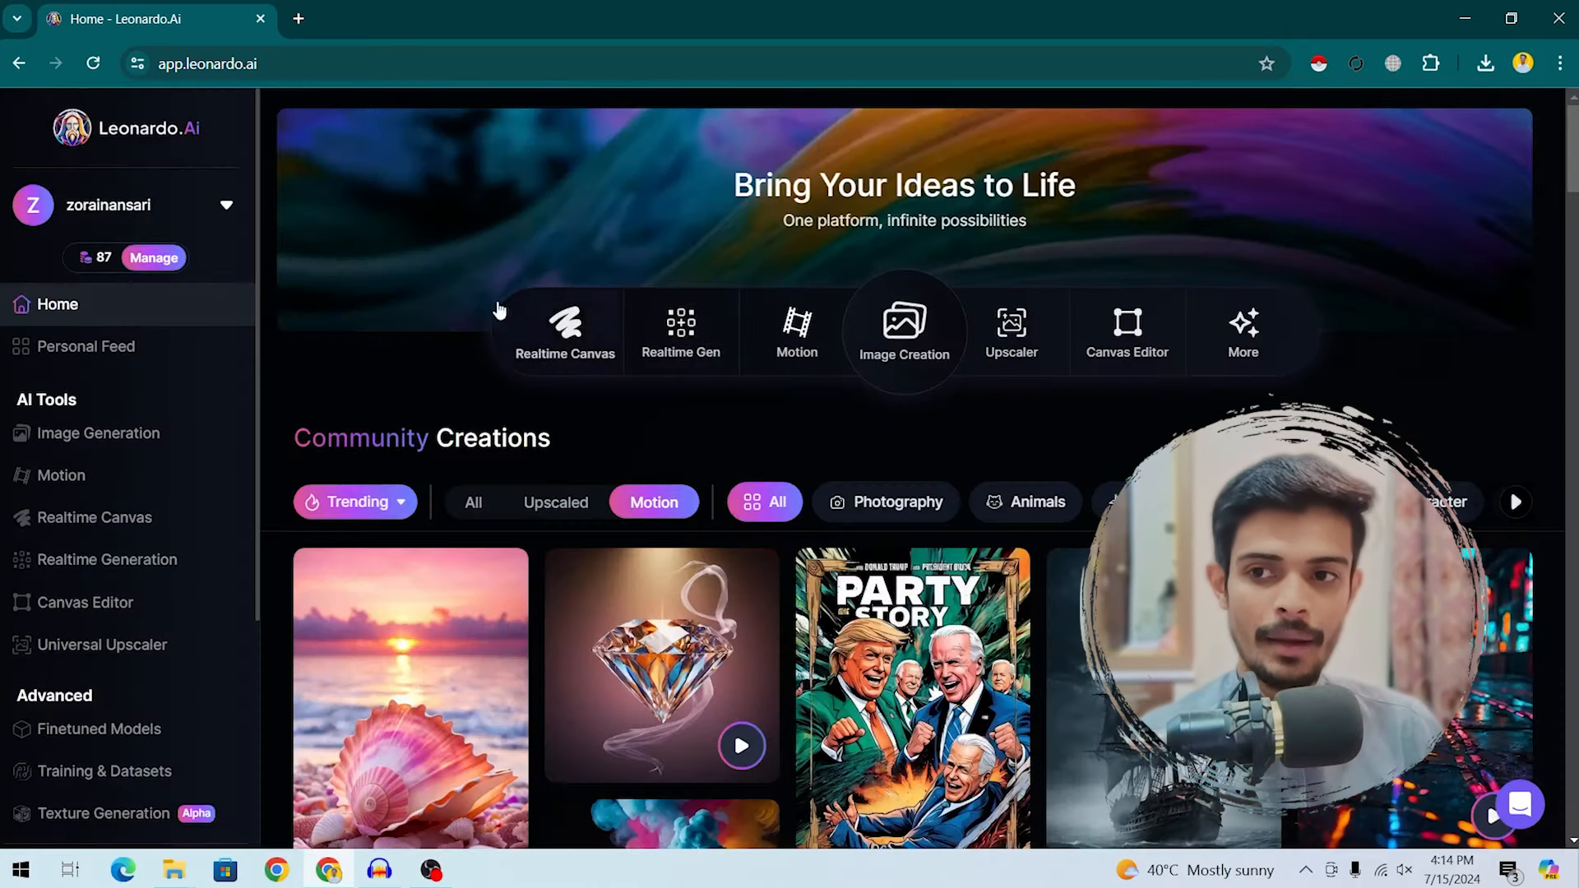
Step: Review and close the Image2Motion dialog, and view the glowing seashell sunset video in the community motion creations
left_click(796, 342)
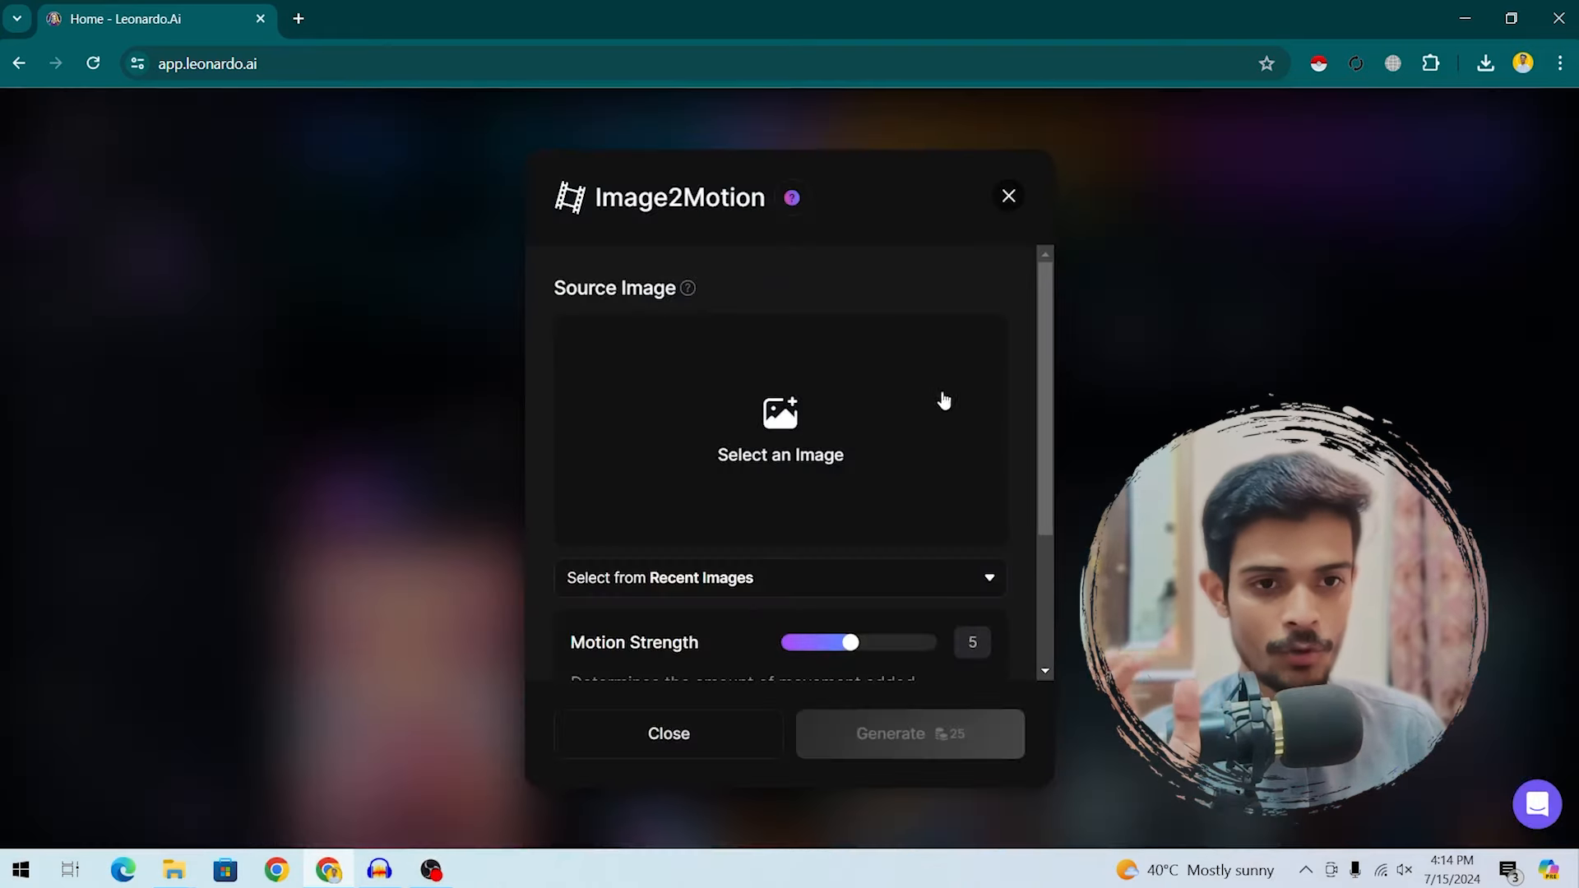
left_click(1015, 201)
scroll(1014, 200, "down", 8)
scroll(984, 505, "up", 4)
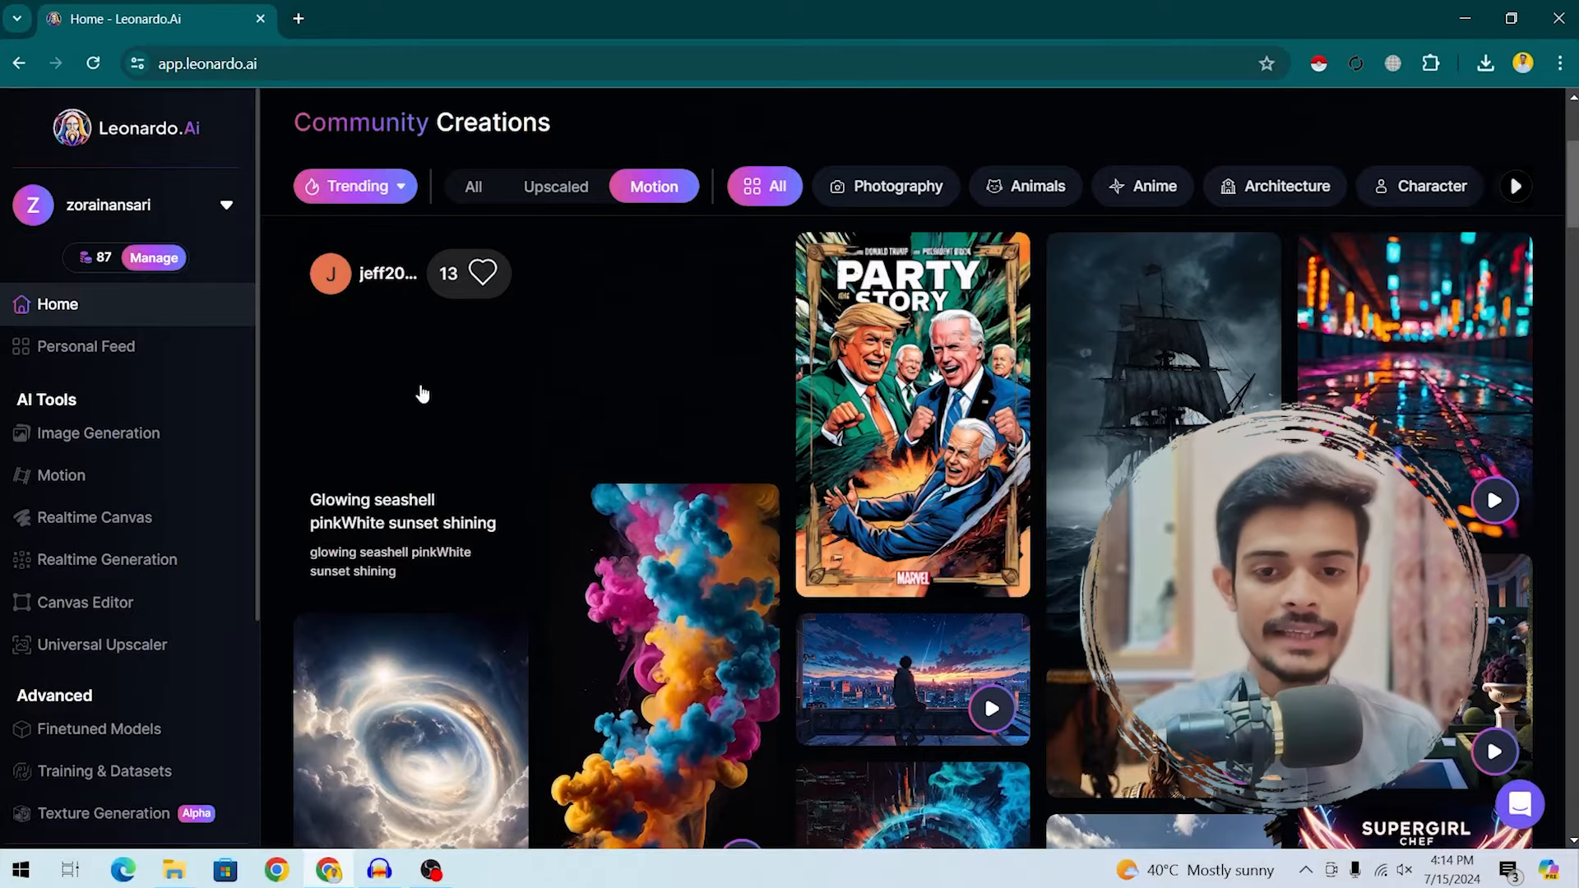
left_click(422, 394)
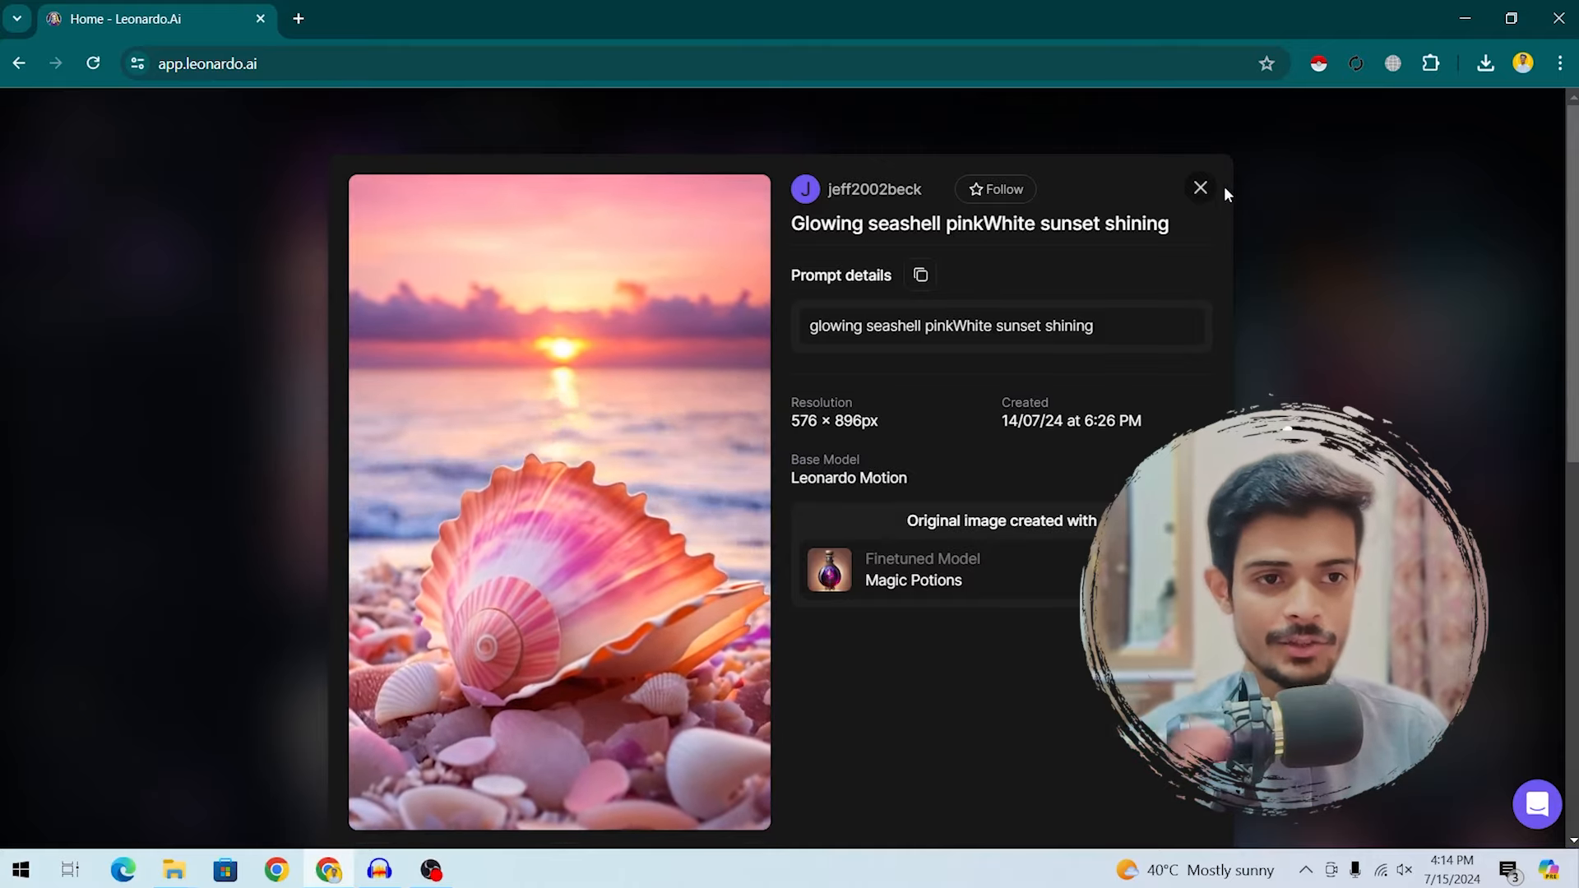
left_click(1200, 189)
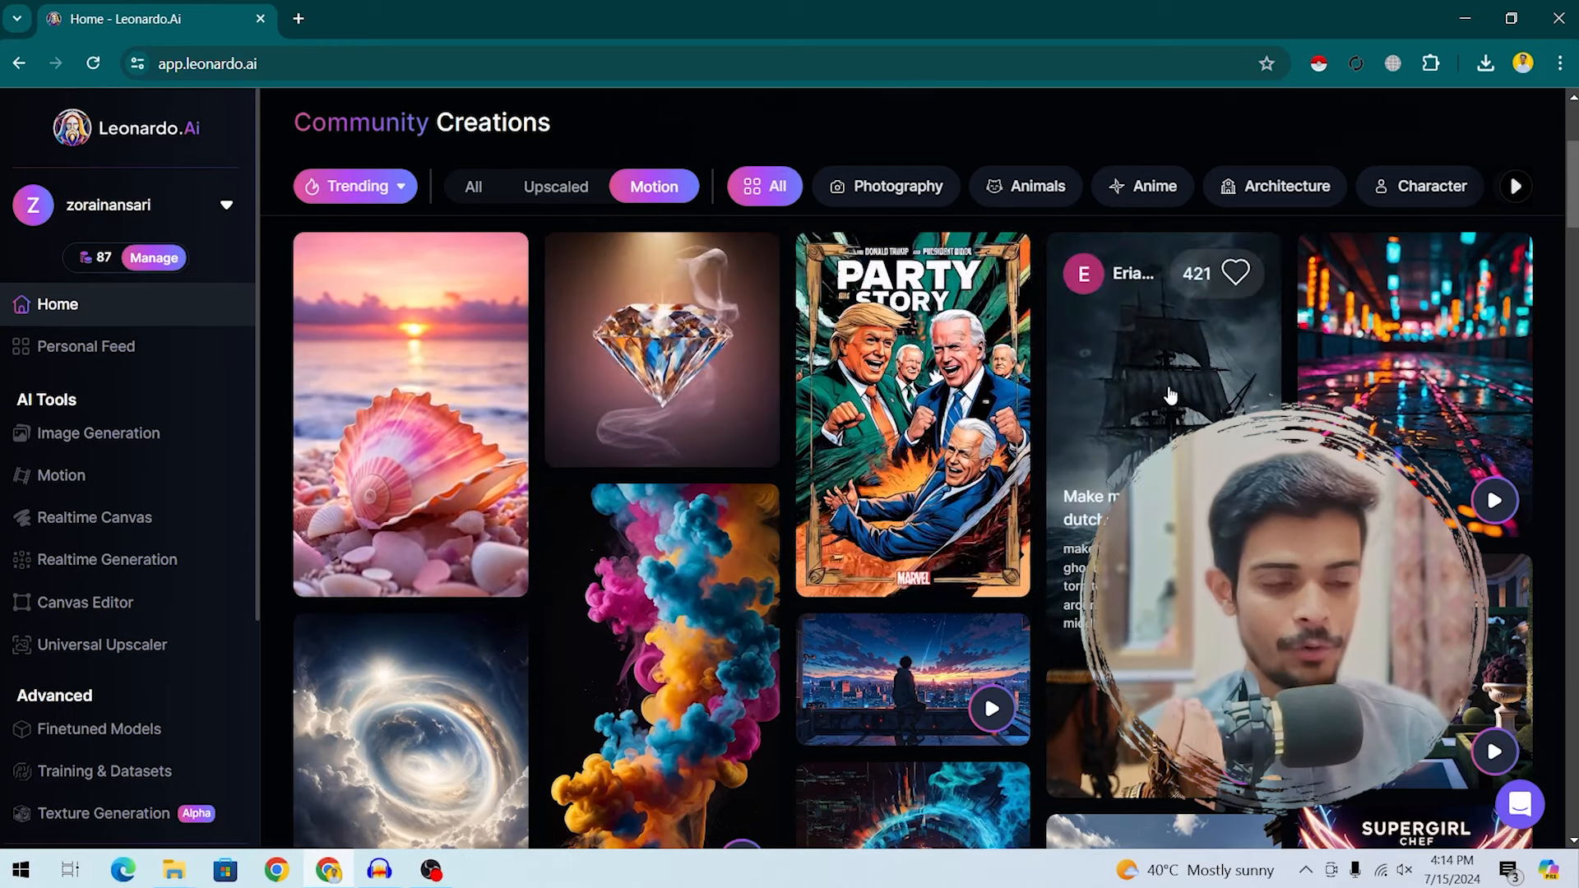
Step: View the flying dutchman ghost ship and neon floor bokeh videos in the community creations, closing each preview
left_click(1171, 397)
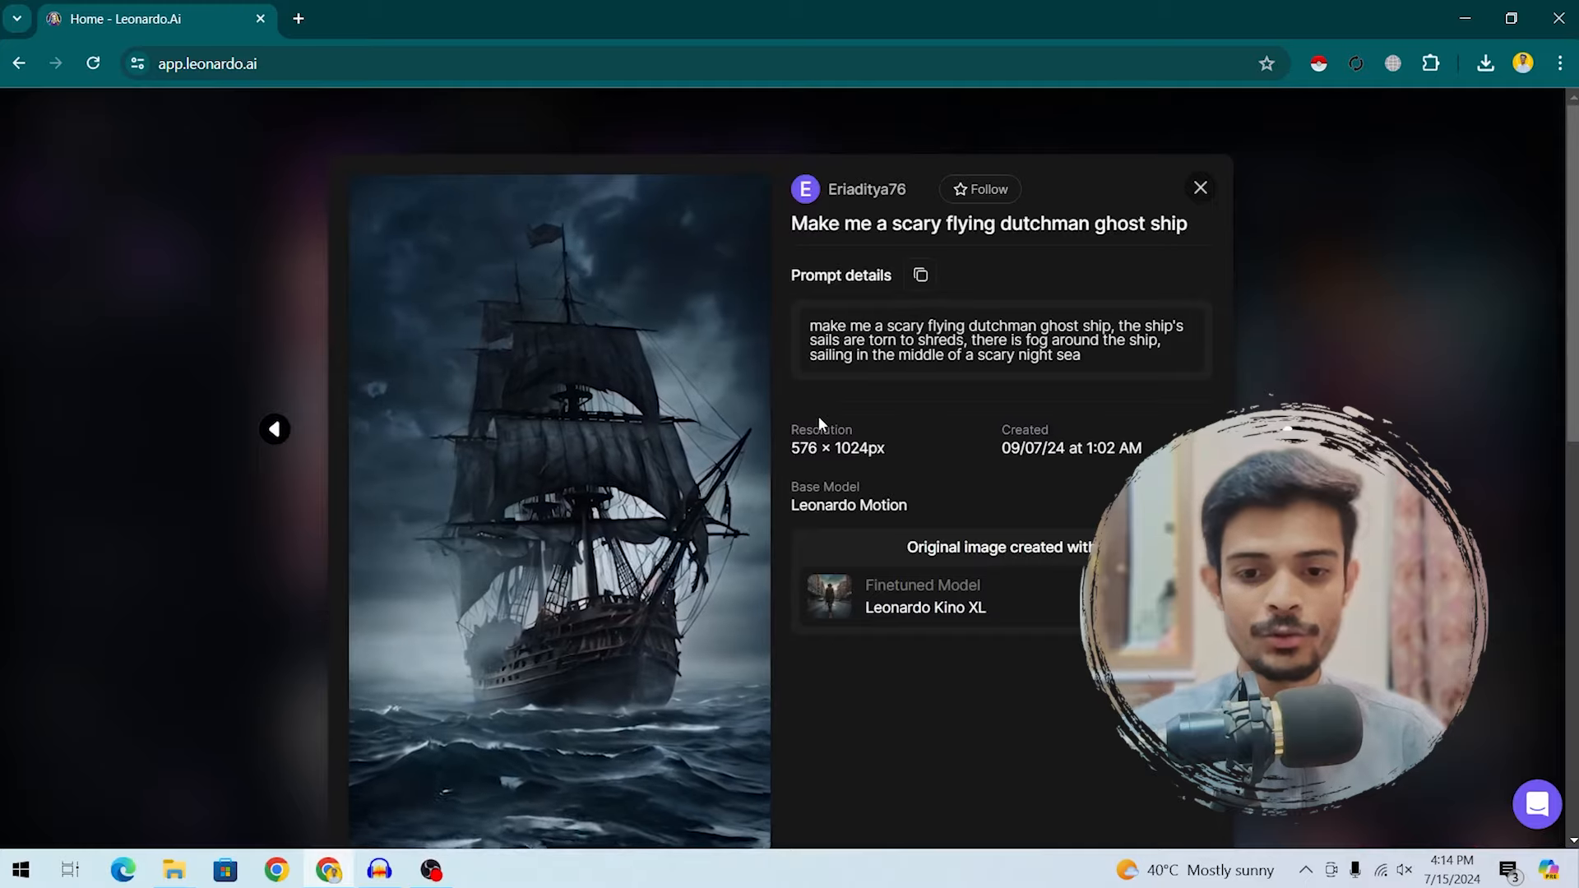
left_click(1202, 194)
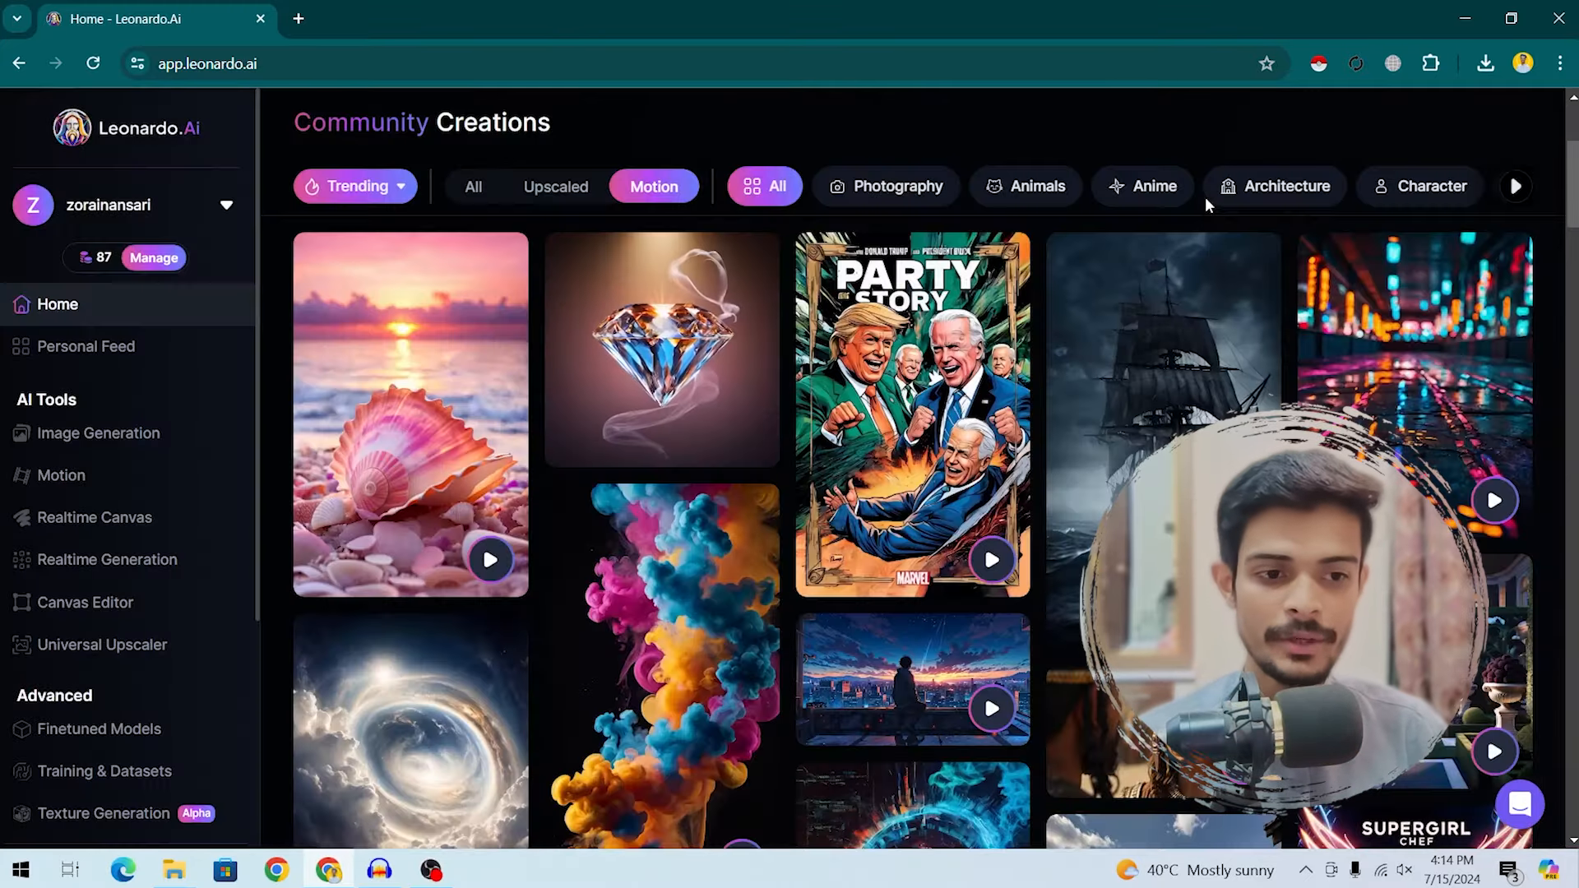
left_click(1356, 329)
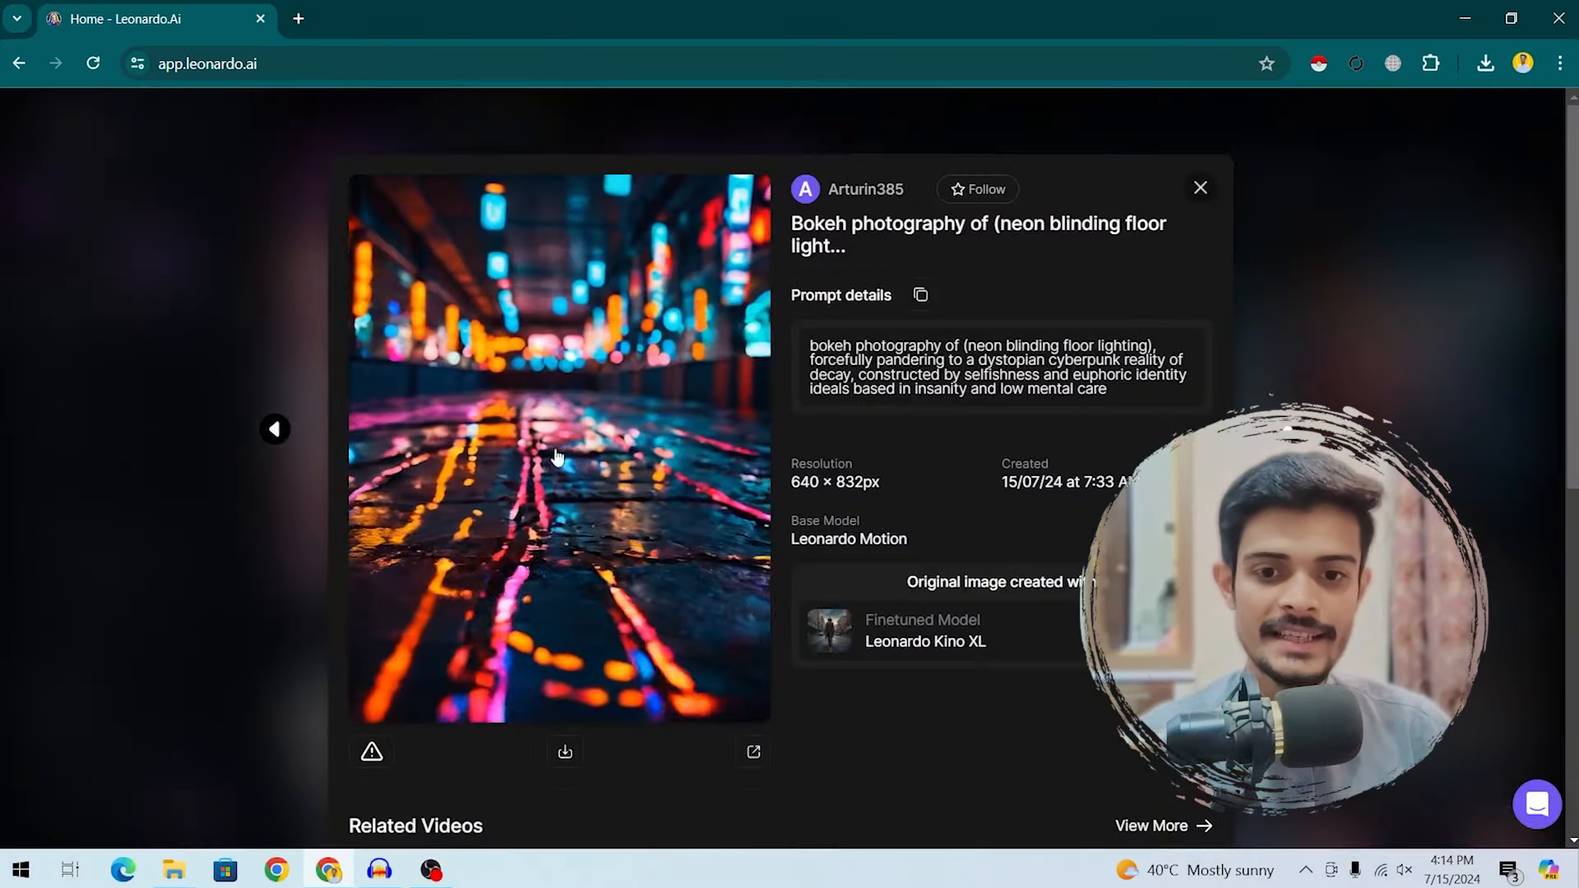
left_click(1200, 189)
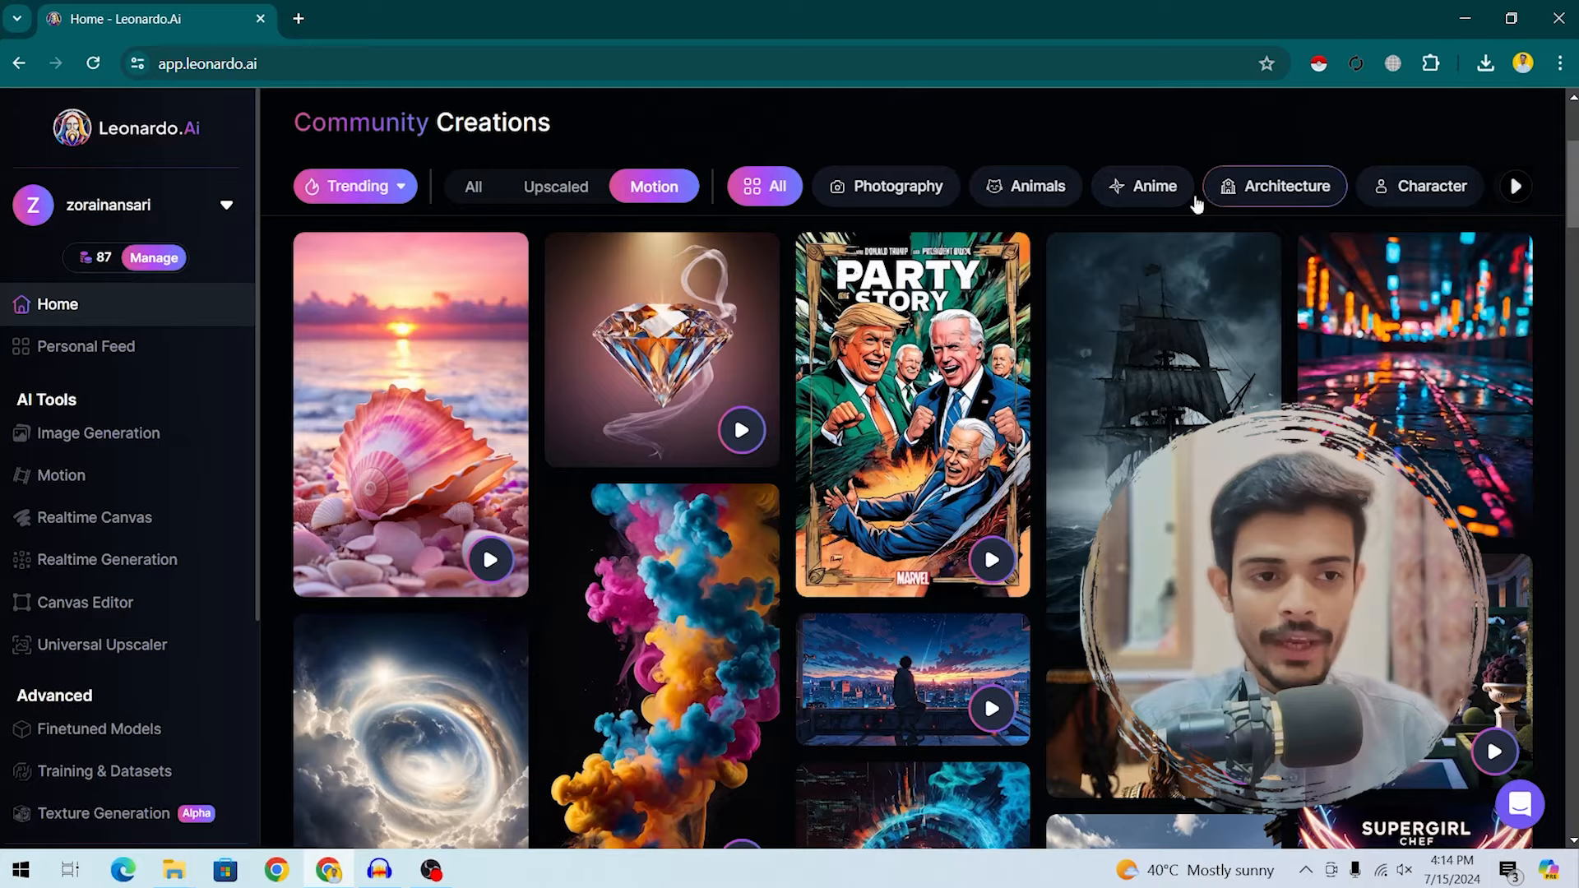
Step: Copy the prompt of the neon floor bokeh video to the clipboard and close its details
left_click(1304, 332)
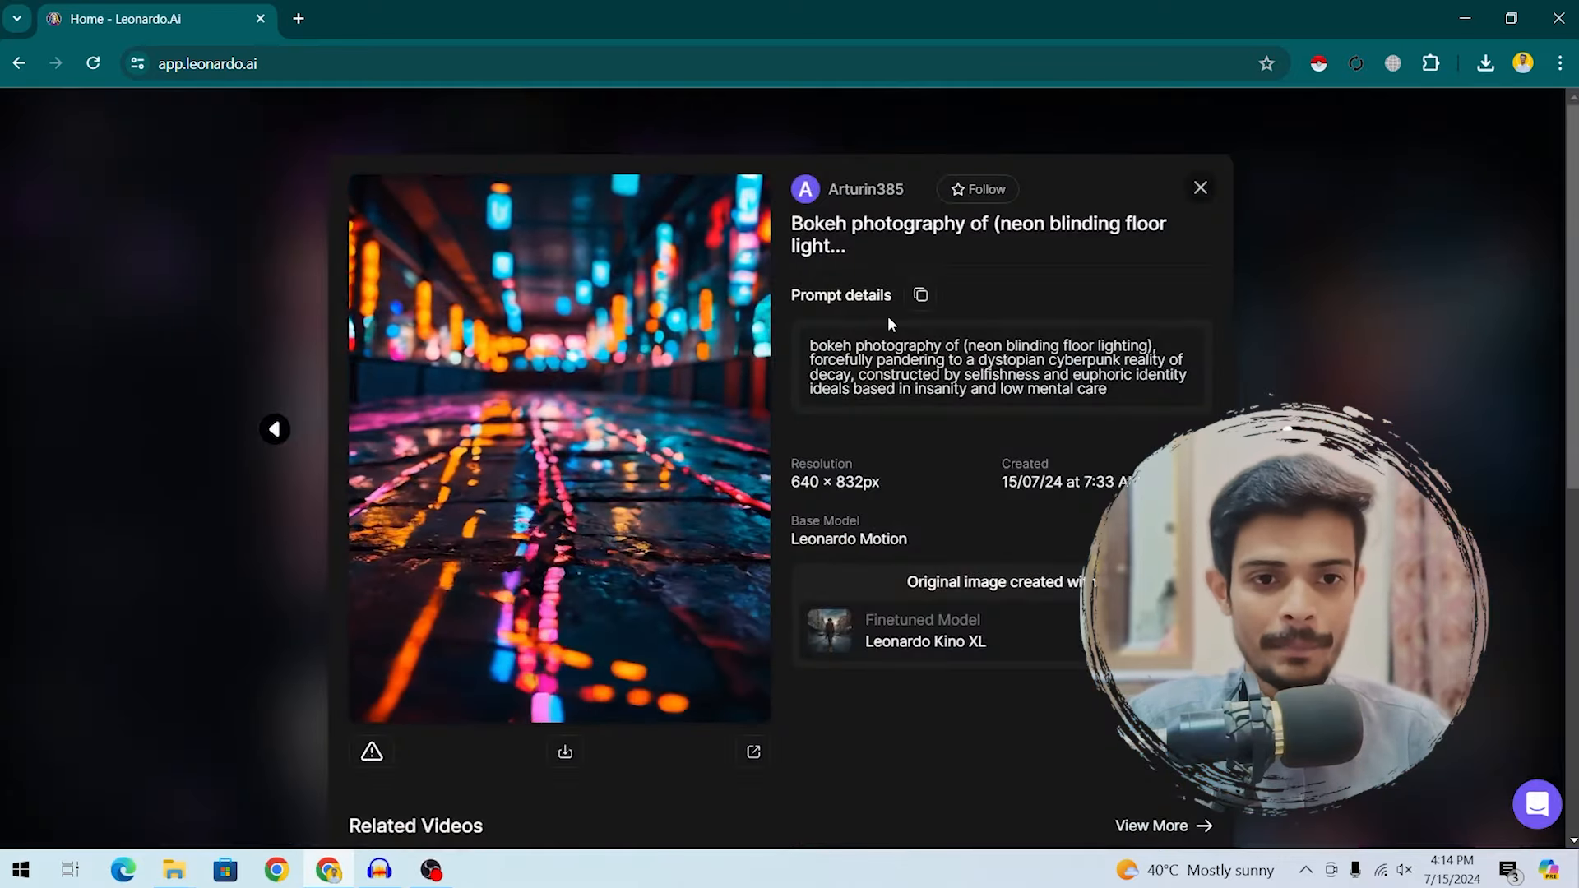
left_click_drag(844, 298, 805, 298)
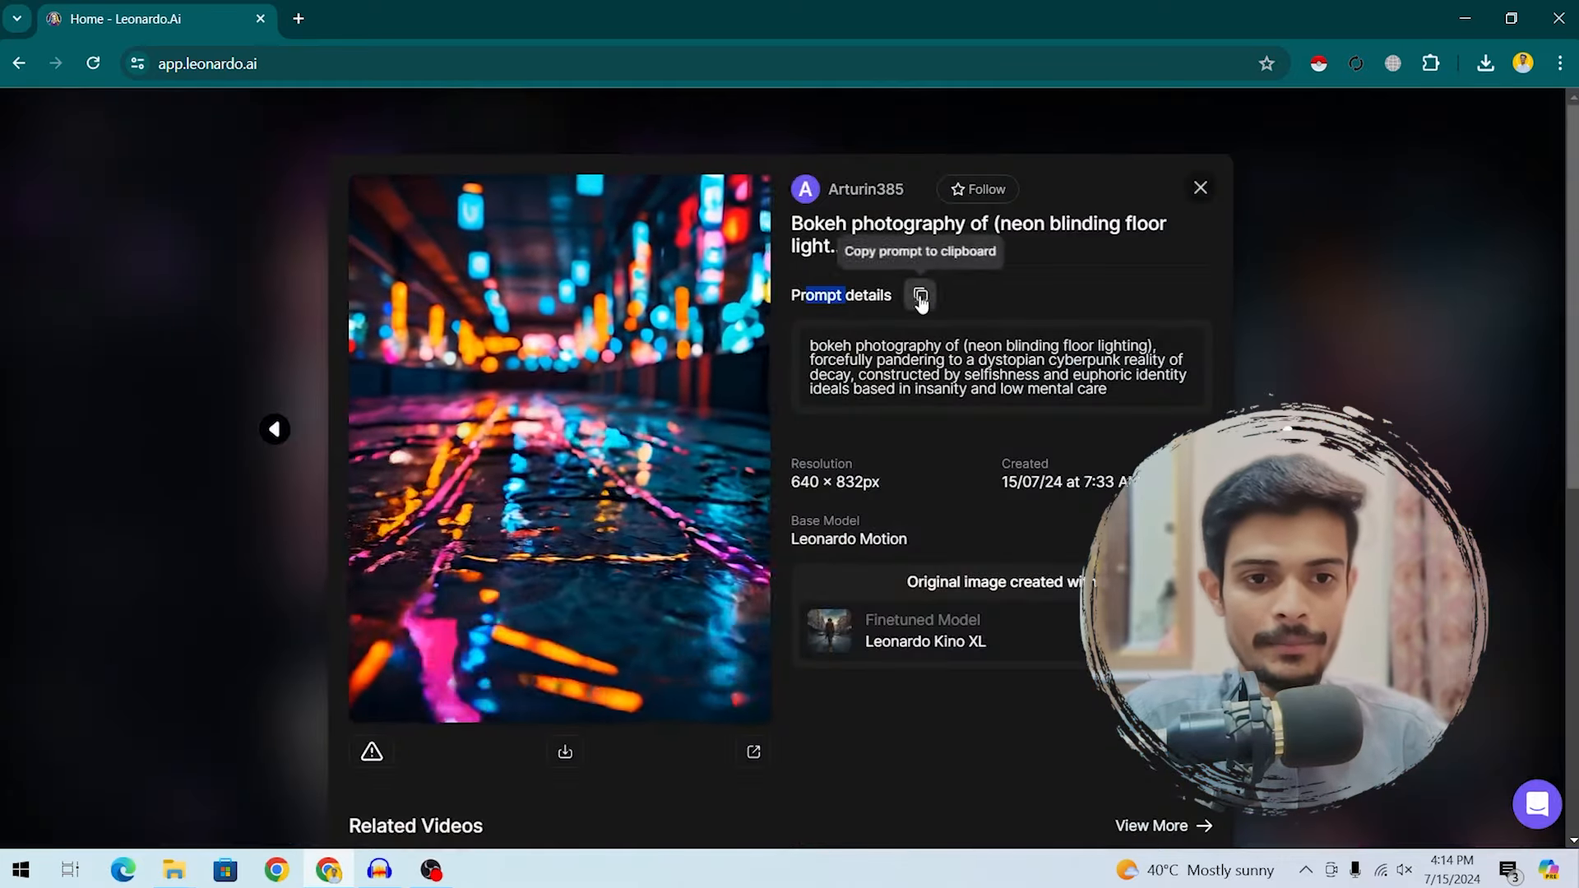
left_click(921, 295)
left_click(1203, 190)
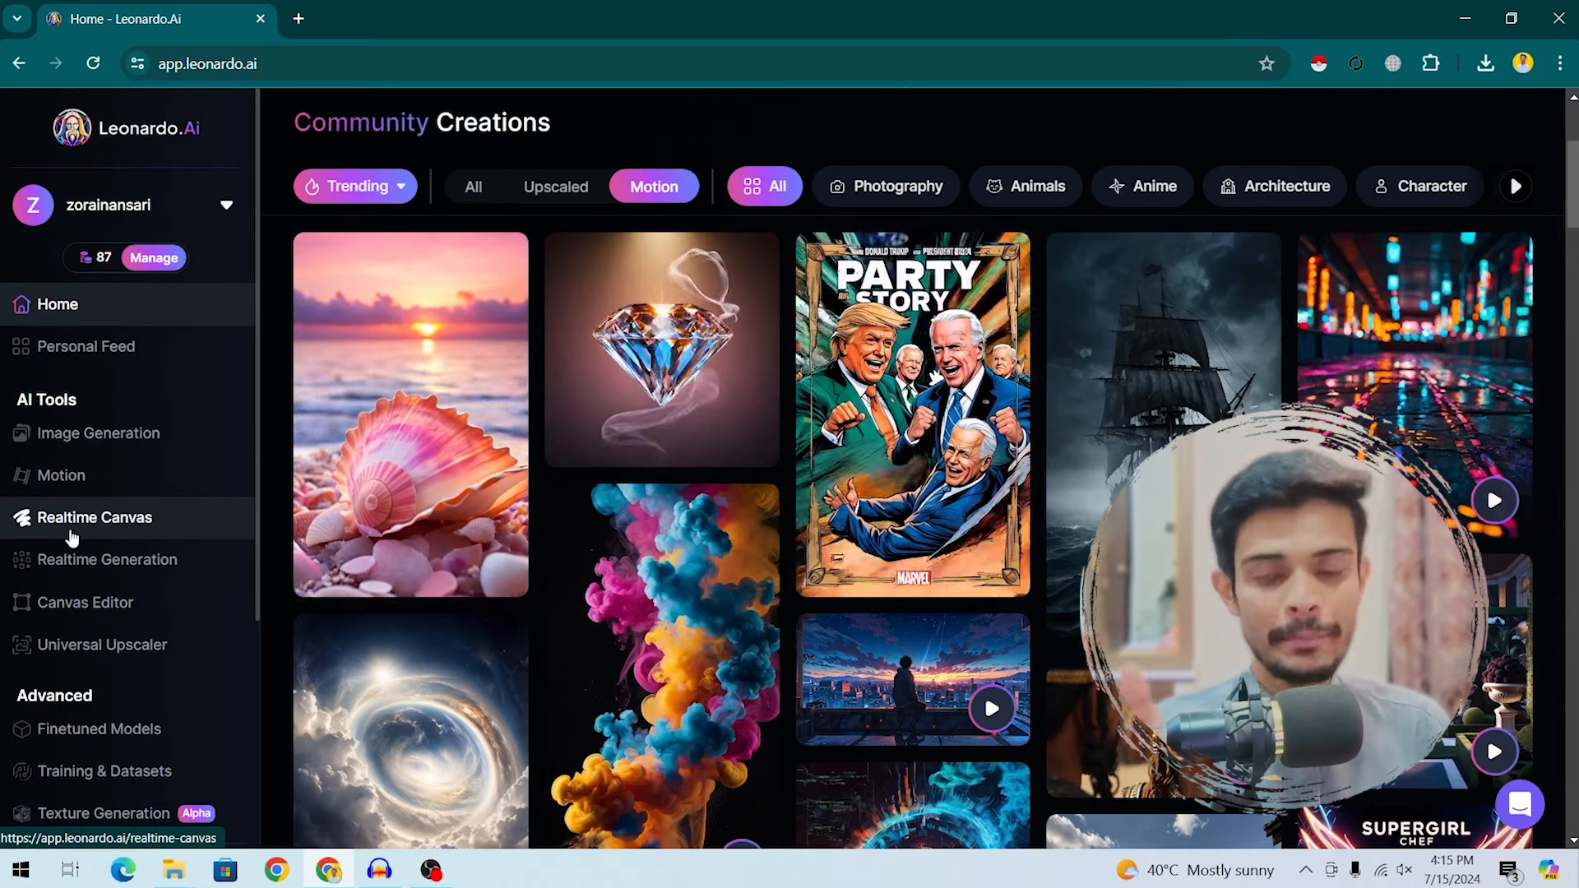
Step: Open Realtime Canvas and draw a blue cat face with ears, eyes and whiskers using brush size 30
left_click(72, 532)
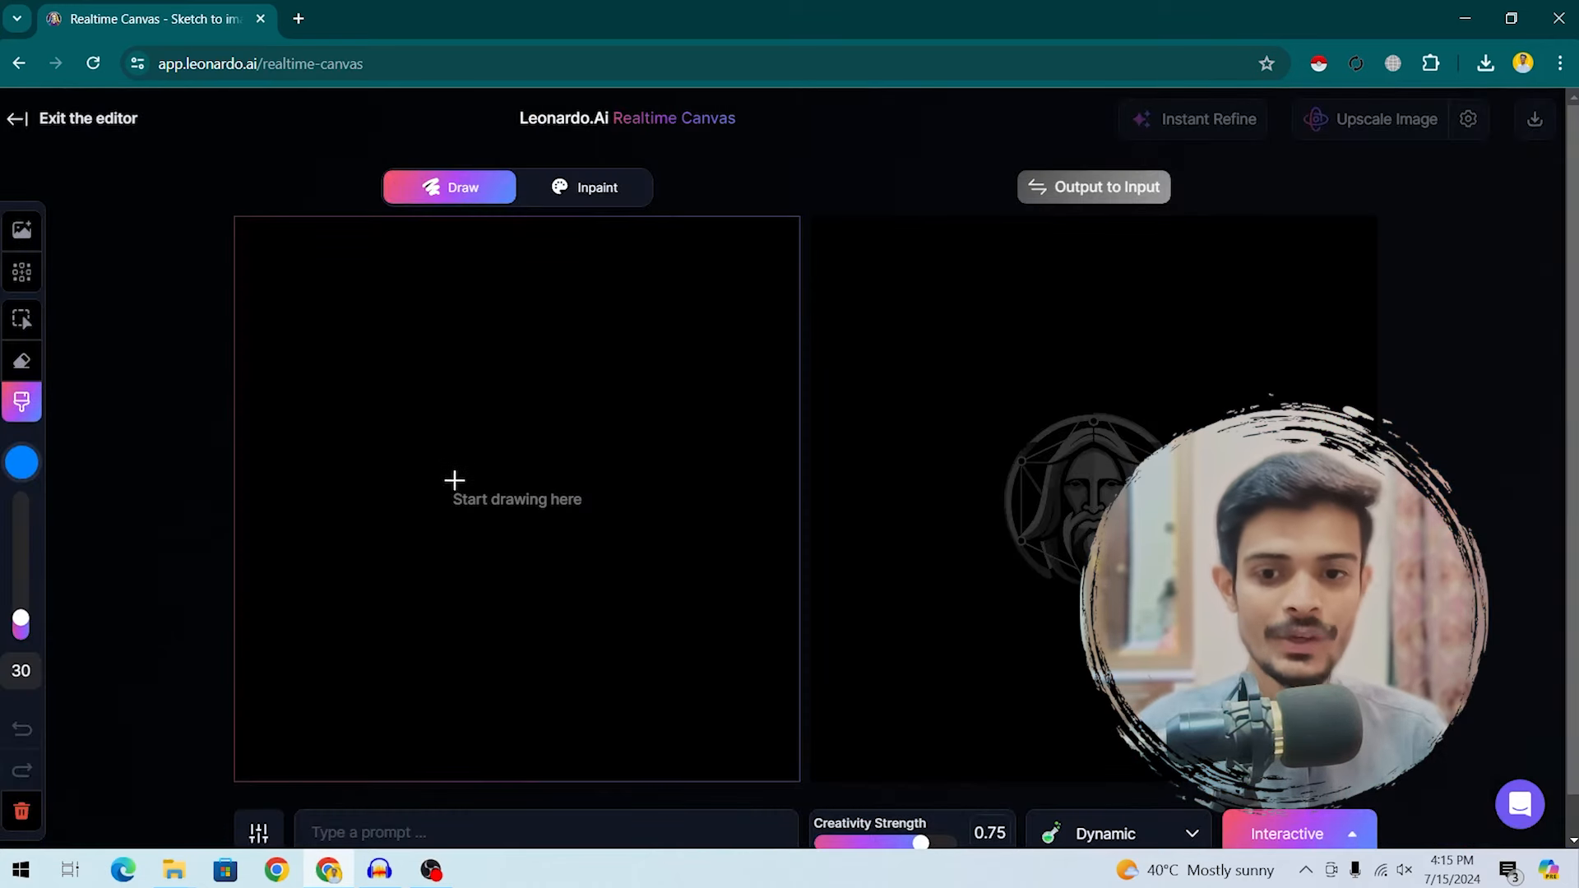
mouse_move(404, 435)
left_mouse_down()
mouse_move(438, 408)
mouse_move(478, 412)
mouse_move(509, 463)
mouse_move(488, 509)
mouse_move(416, 512)
mouse_move(378, 476)
mouse_move(393, 447)
left_mouse_up()
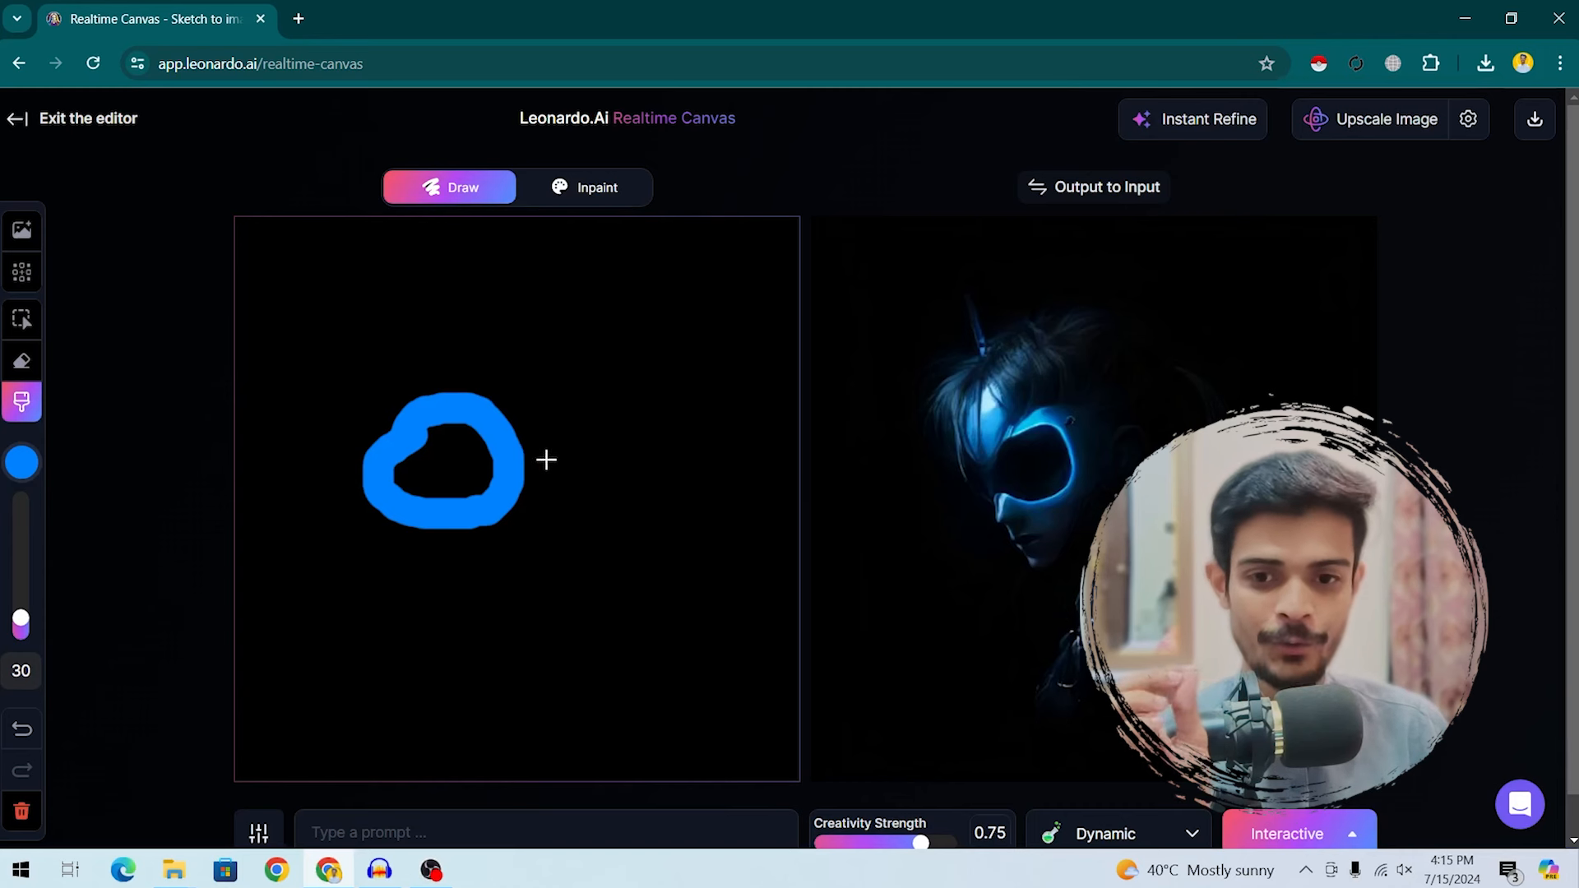
mouse_move(483, 400)
left_mouse_down()
mouse_move(527, 337)
mouse_move(407, 427)
mouse_move(336, 353)
mouse_move(362, 459)
left_mouse_up()
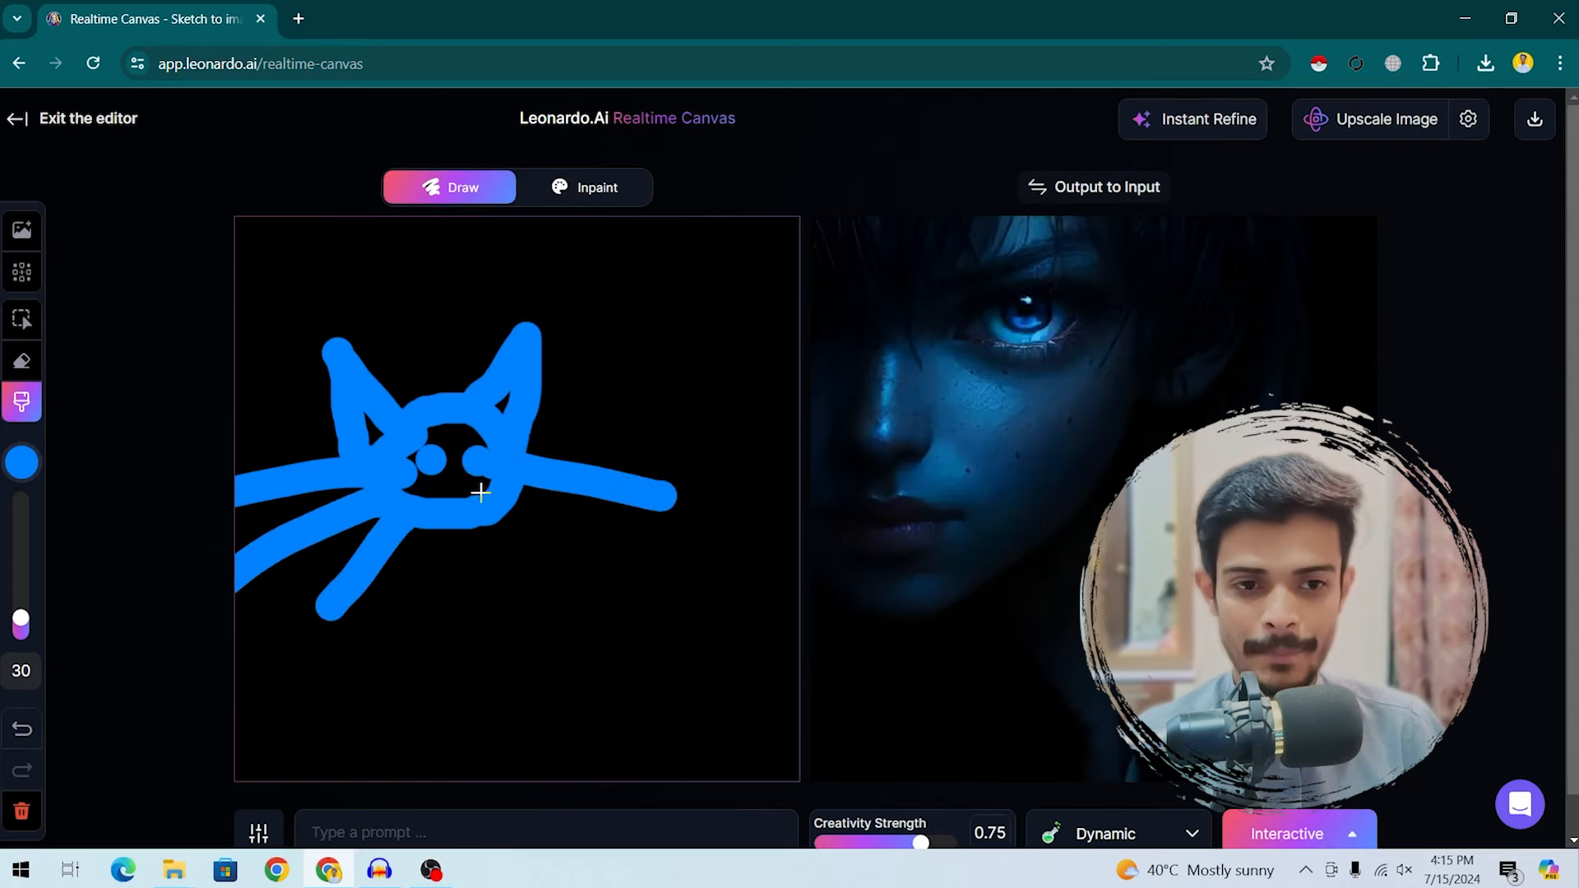
mouse_move(481, 492)
left_mouse_down()
mouse_move(580, 556)
mouse_move(470, 500)
mouse_move(560, 650)
left_mouse_up()
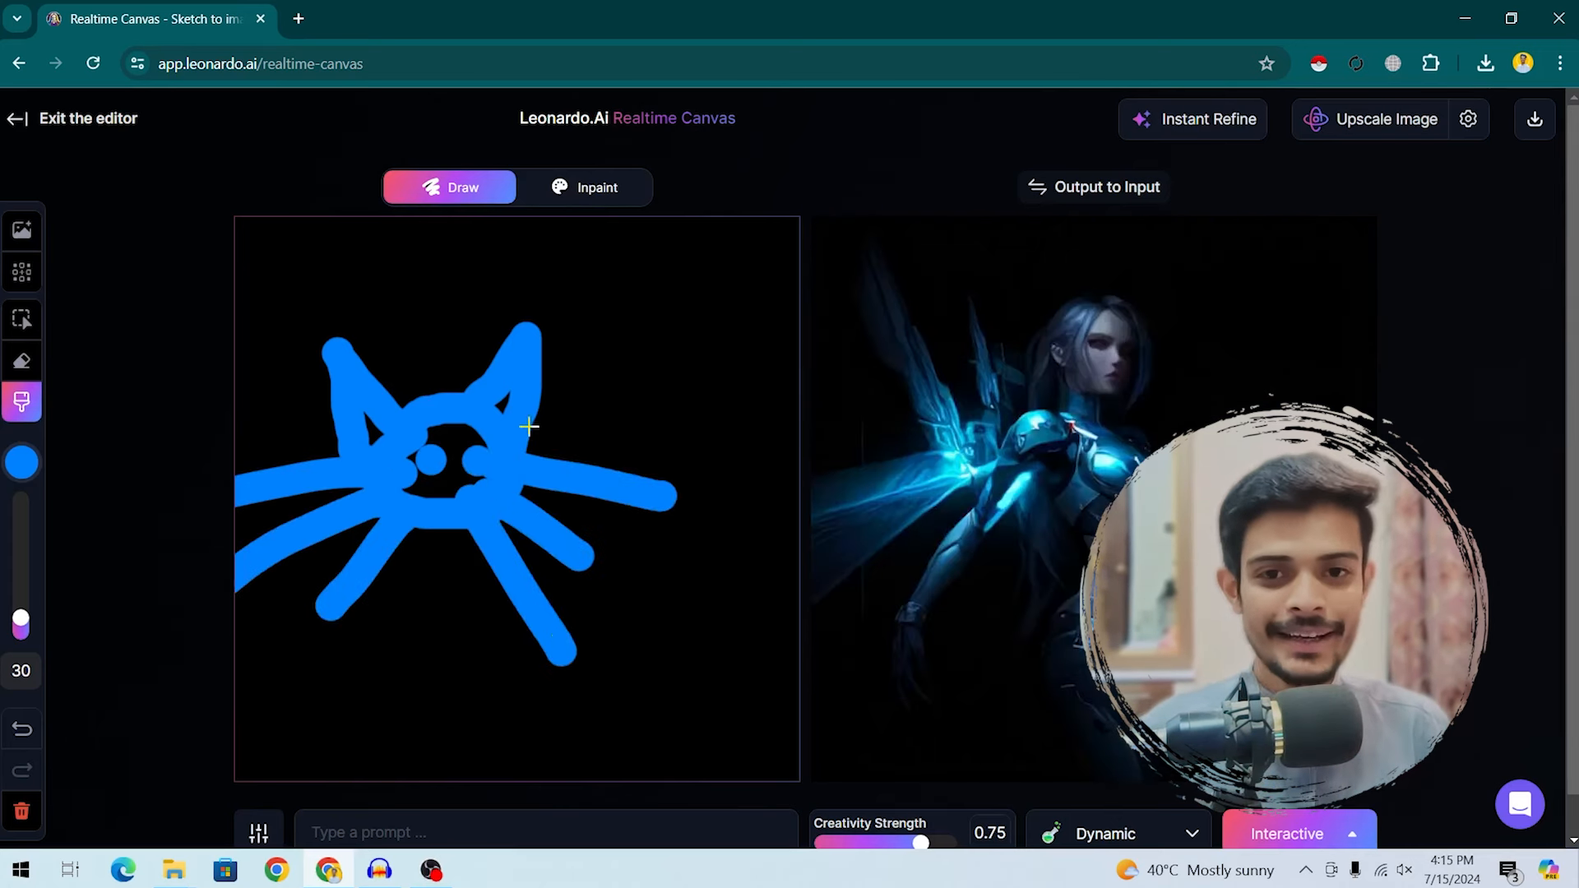
Step: Render the sketch in real time with the prompt "a cat"
left_click(588, 197)
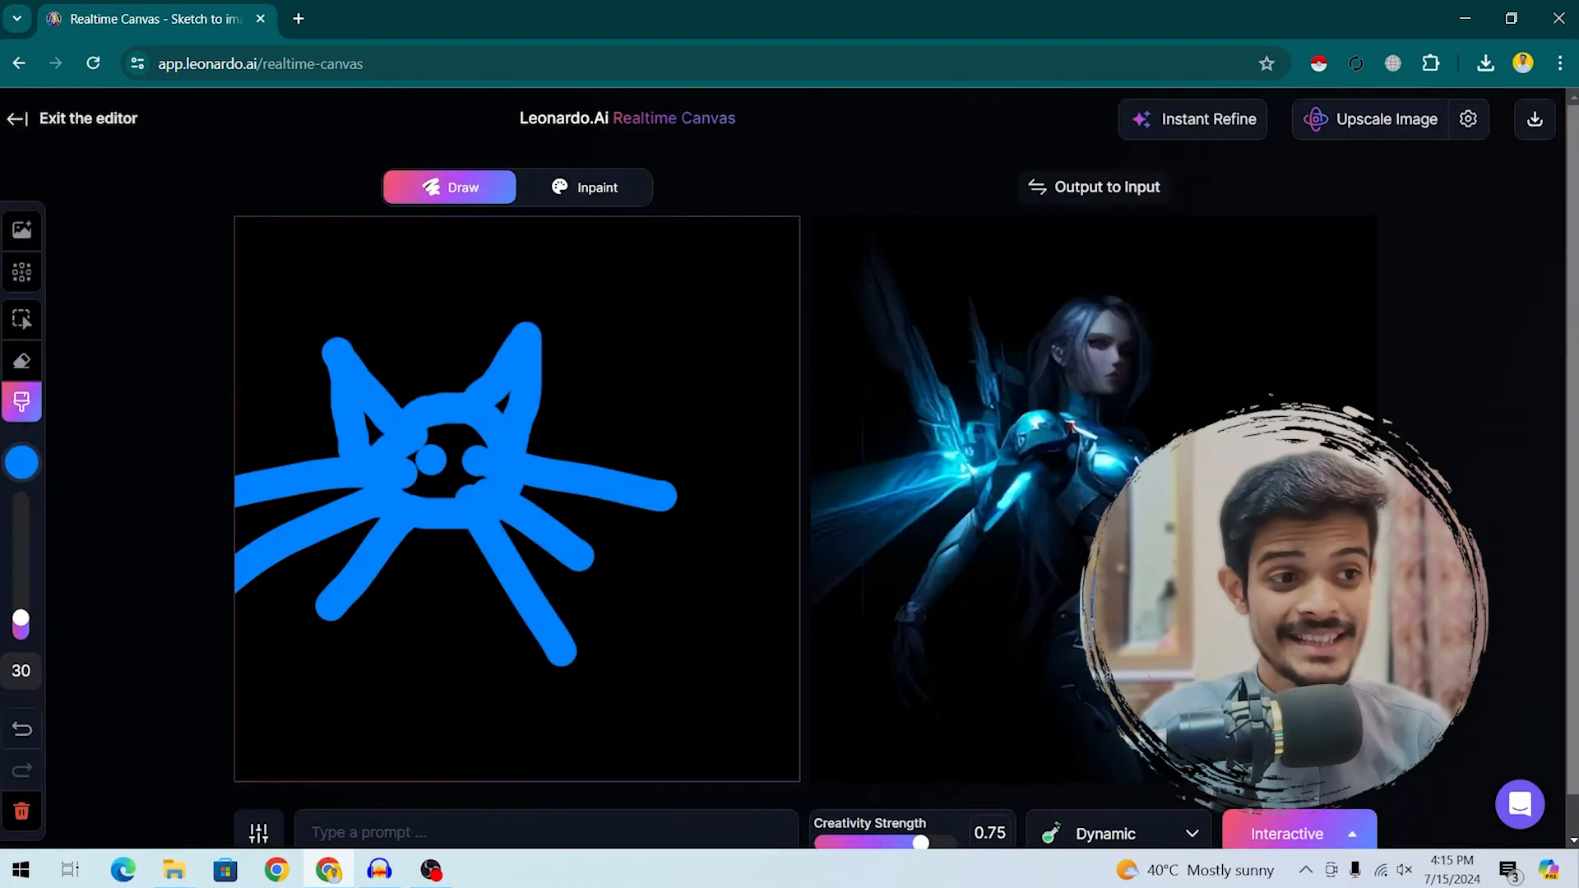
scroll(600, 806, "down", 1)
left_click(600, 804)
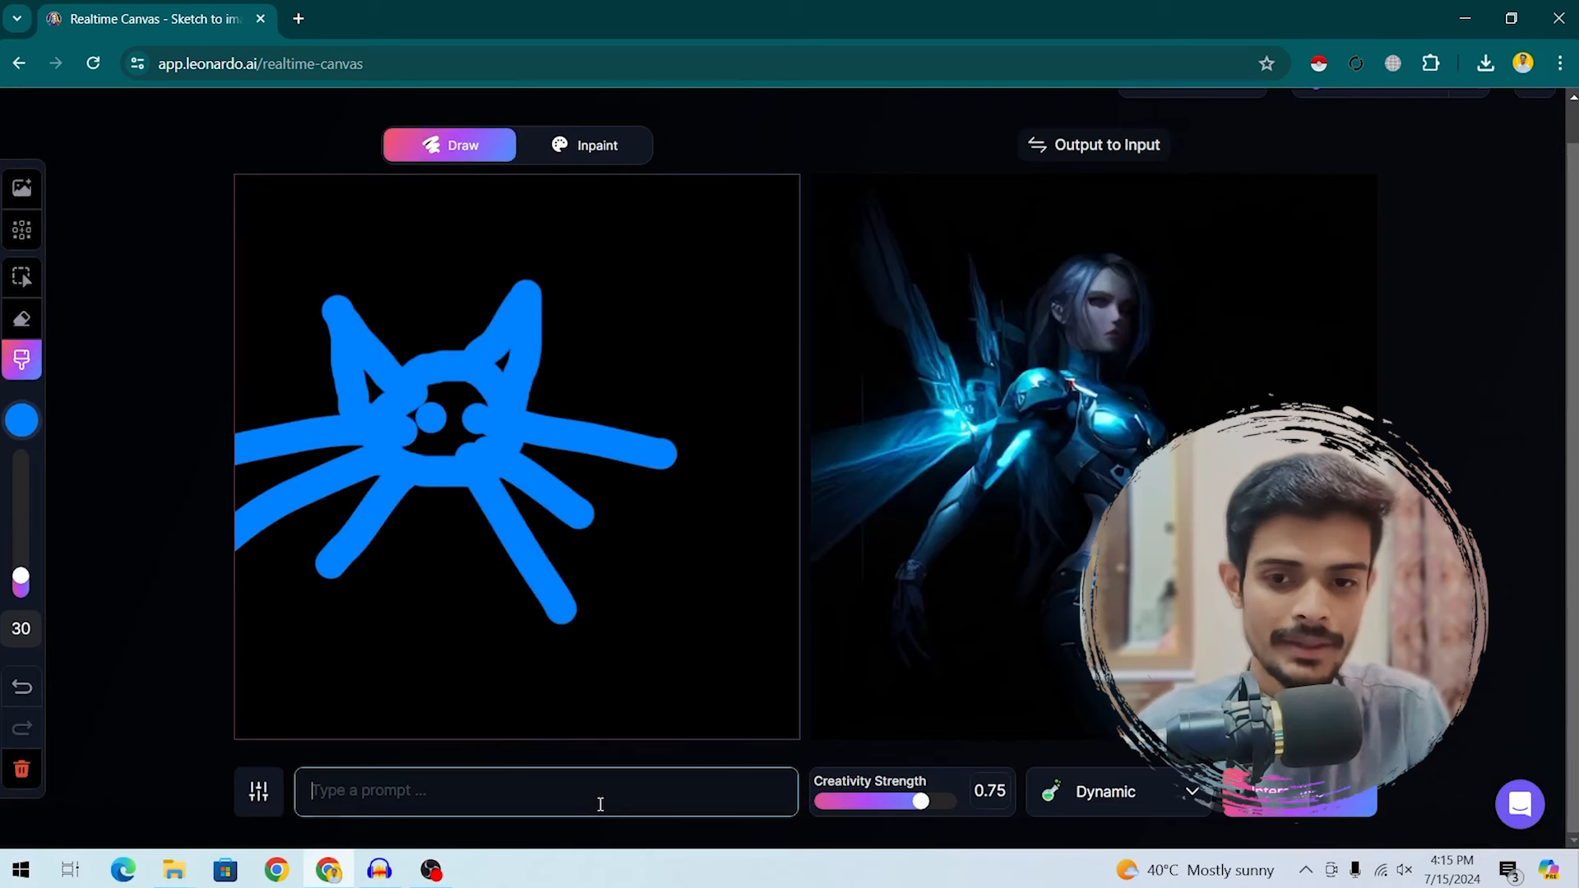
type("a c")
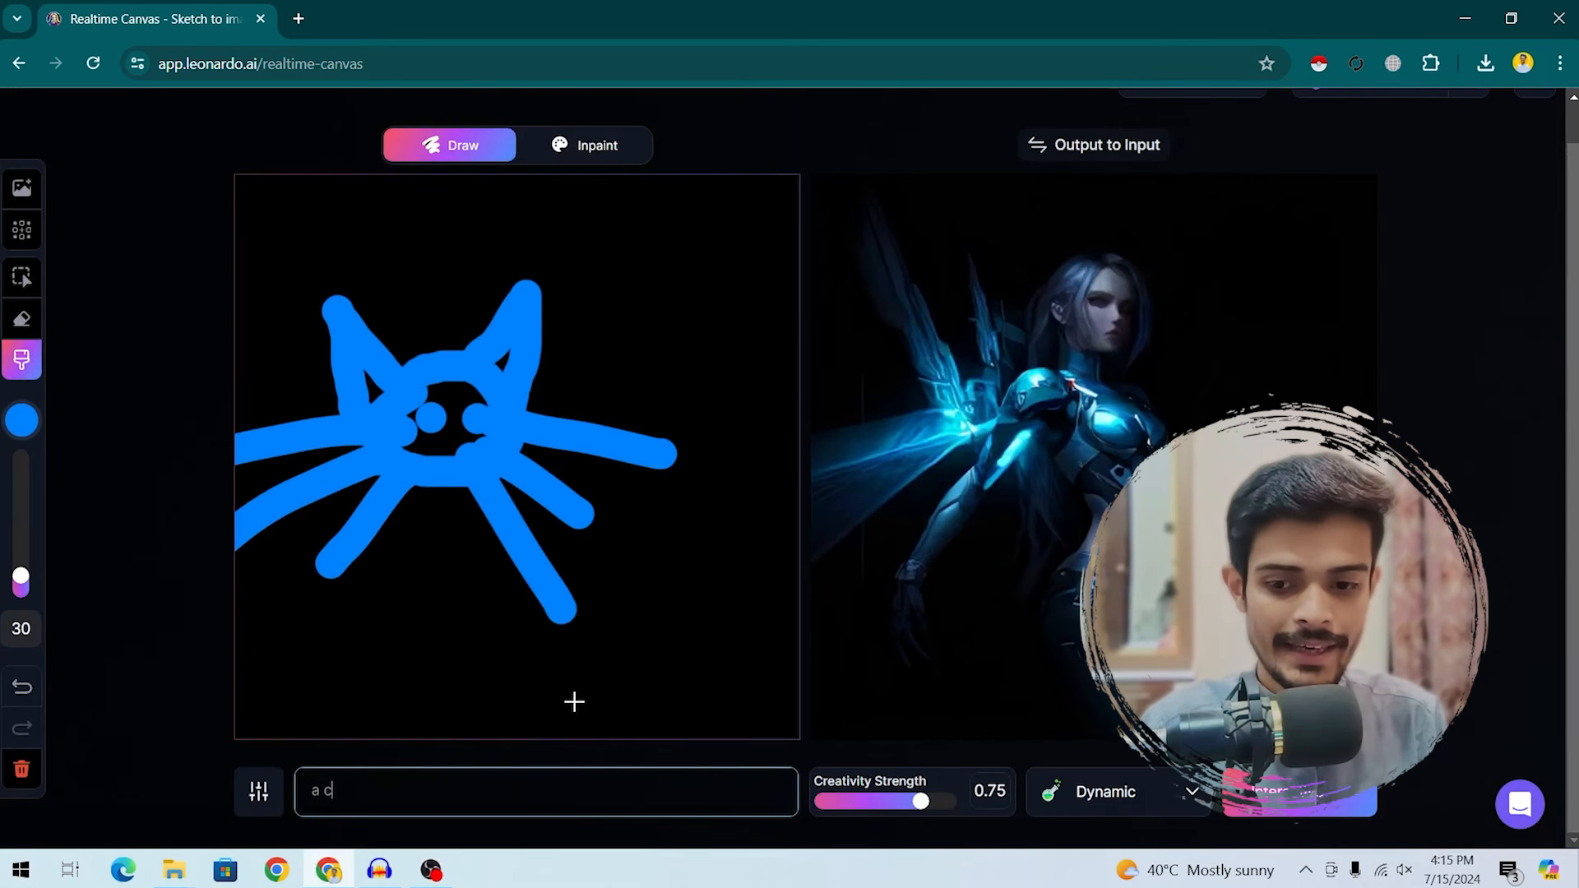
type("at")
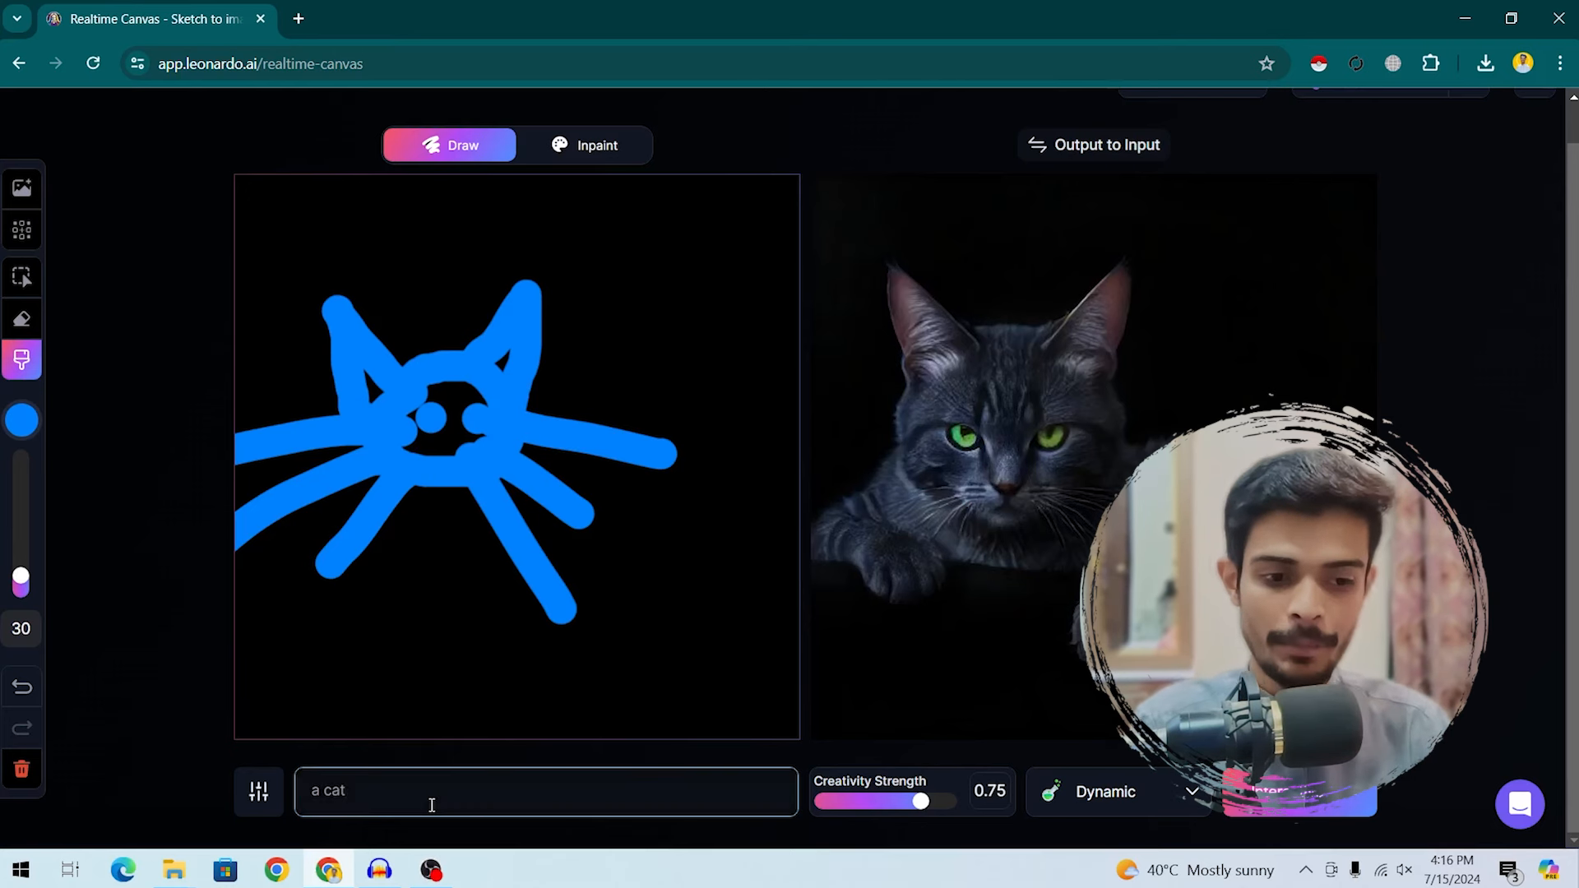
Step: Clear the prompt text from the Realtime Canvas
key("BackSpace")
key("BackSpace")
key("BackSpace")
key("BackSpace")
key("BackSpace")
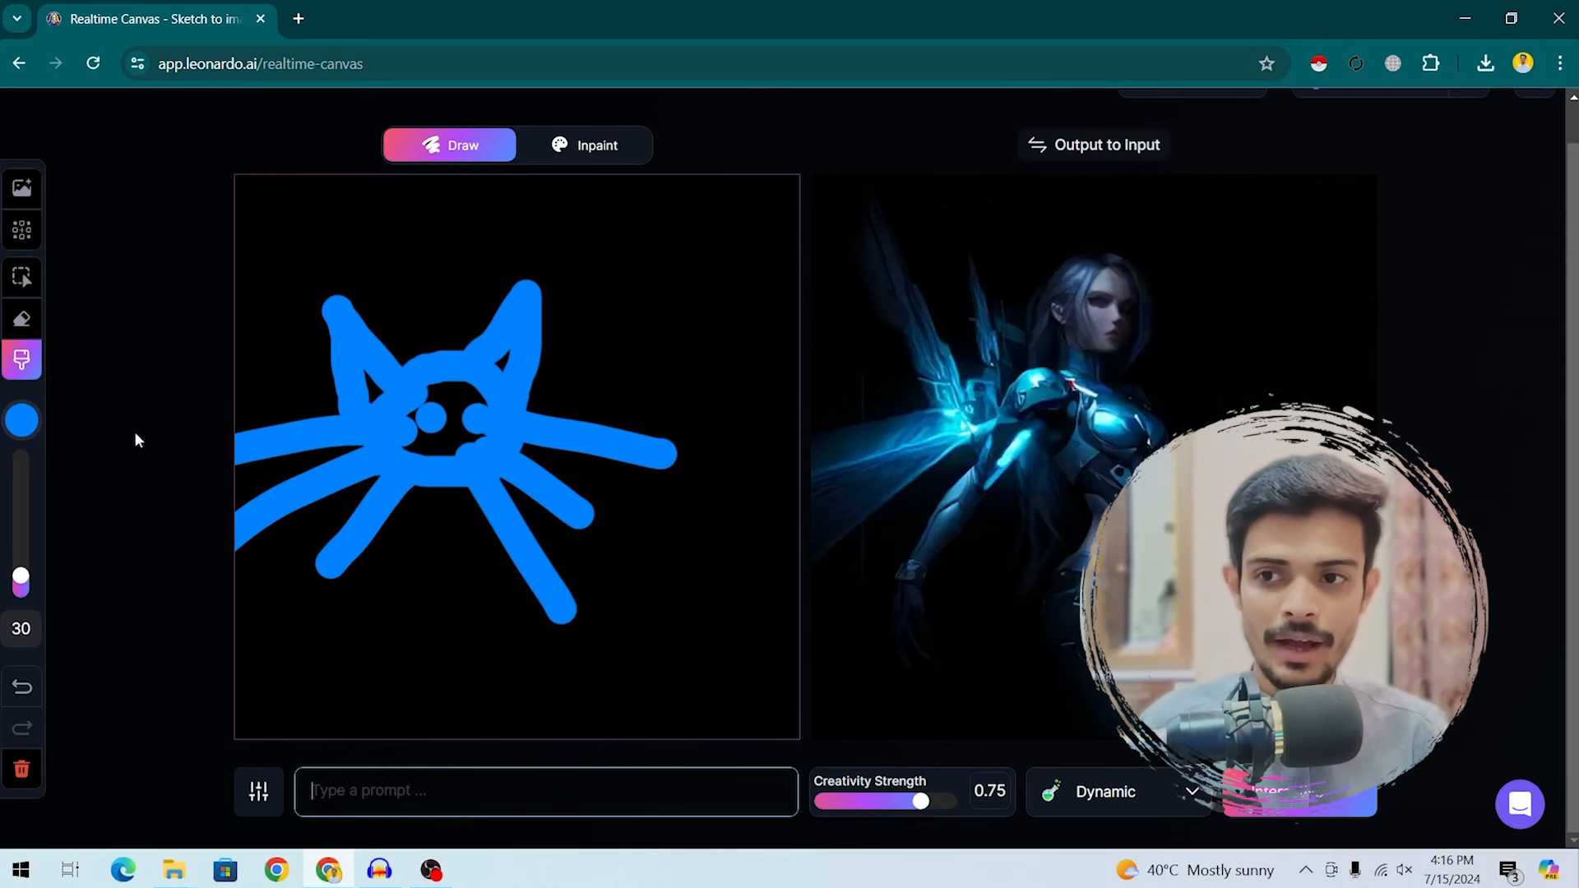
Step: Erase the whole cat sketch from the canvas, enlarging the eraser to size 200
left_click(23, 319)
mouse_move(535, 366)
left_mouse_down()
mouse_move(493, 360)
mouse_move(549, 306)
left_mouse_up()
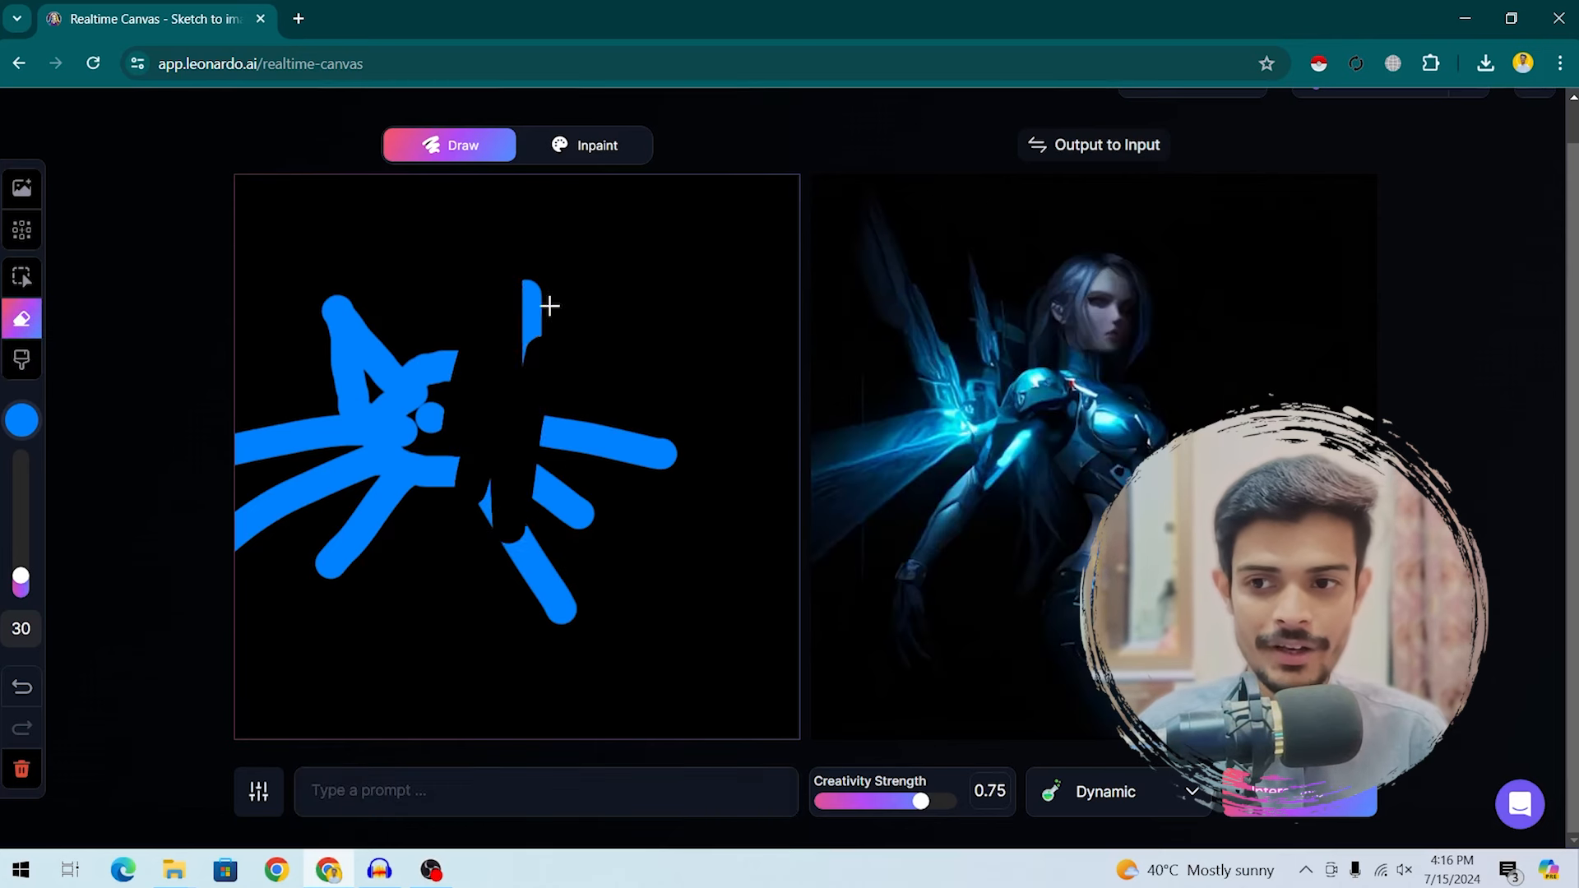
left_click_drag(25, 576, 21, 449)
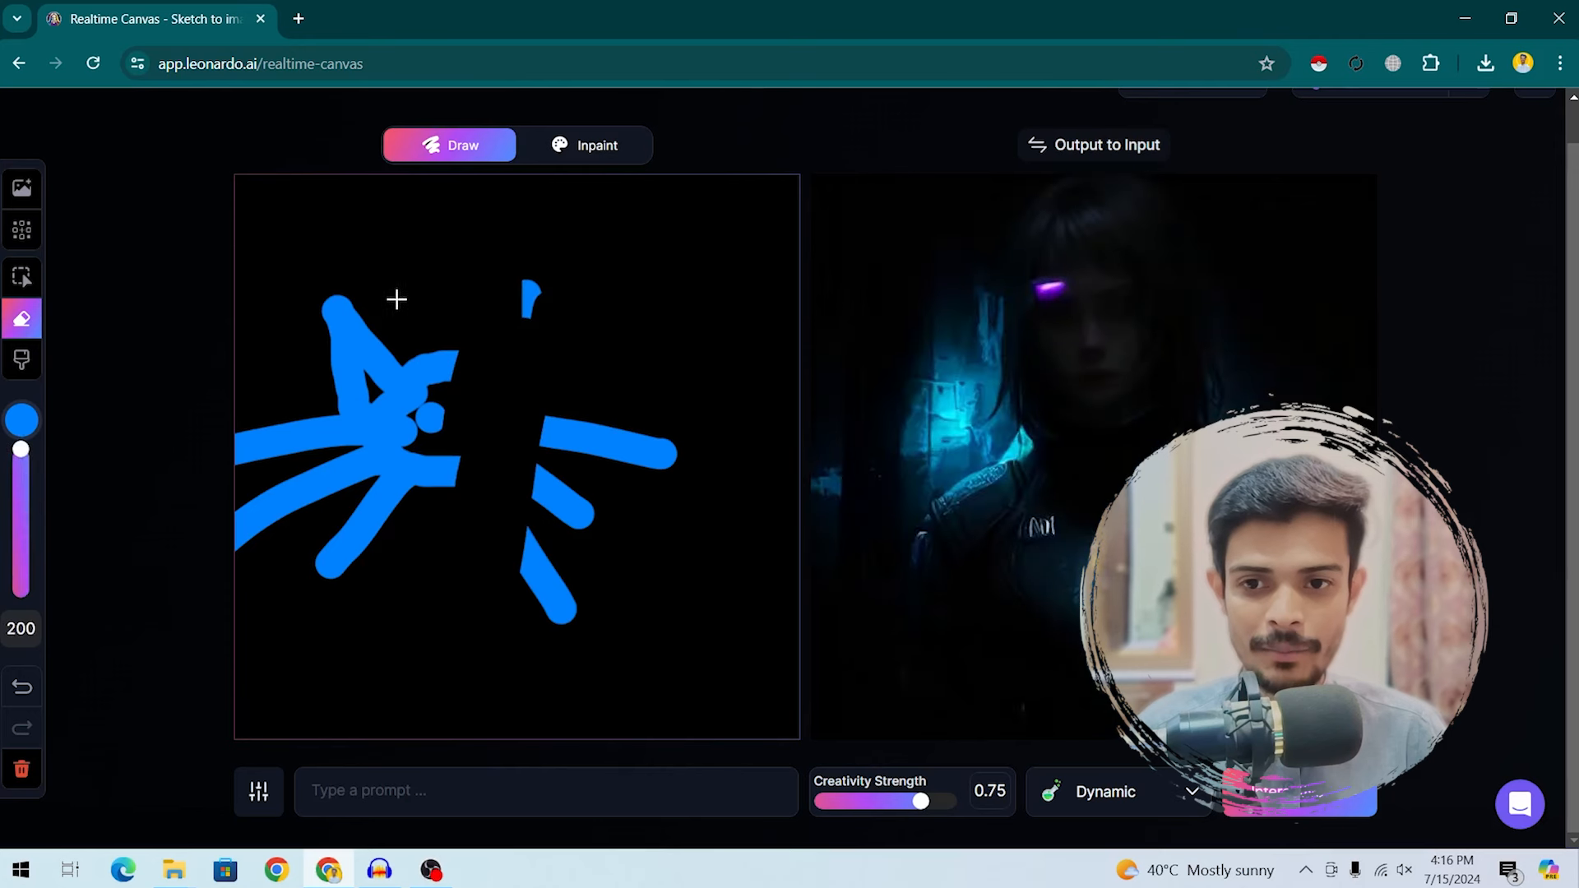
mouse_move(398, 299)
left_mouse_down()
mouse_move(295, 623)
mouse_move(264, 511)
mouse_move(513, 415)
mouse_move(638, 331)
mouse_move(653, 542)
left_mouse_up()
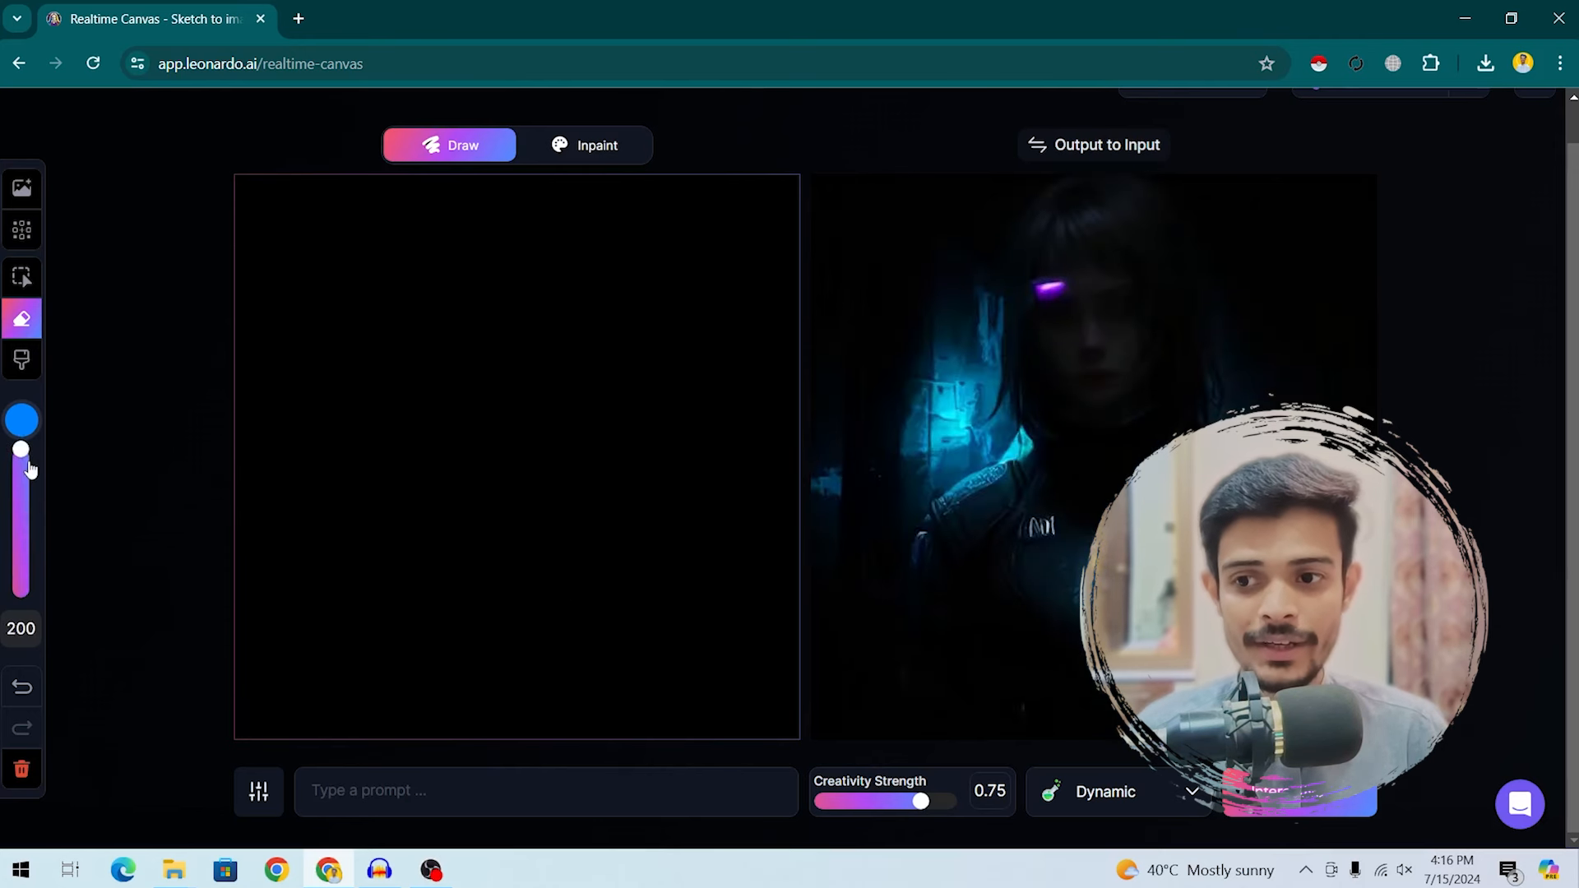
Step: Draw two wavy water lines along the bottom of the canvas and a sun with rays above them, using brush size 15
left_click_drag(24, 454, 22, 588)
left_click(22, 277)
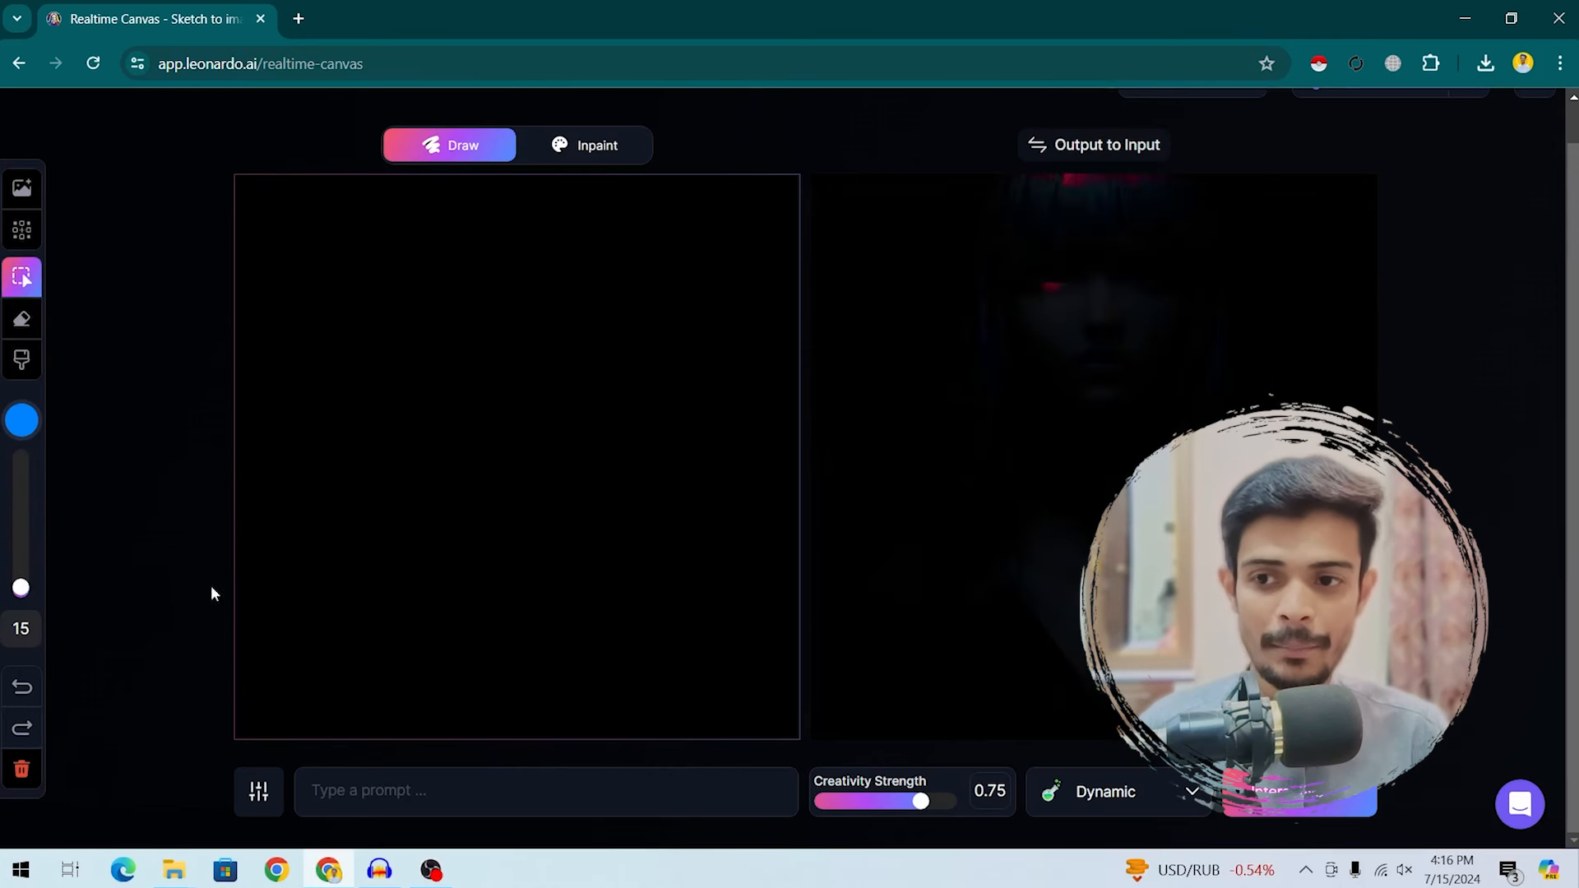
left_click(25, 360)
mouse_move(370, 387)
left_mouse_down()
mouse_move(461, 324)
mouse_move(387, 436)
mouse_move(416, 367)
left_mouse_up()
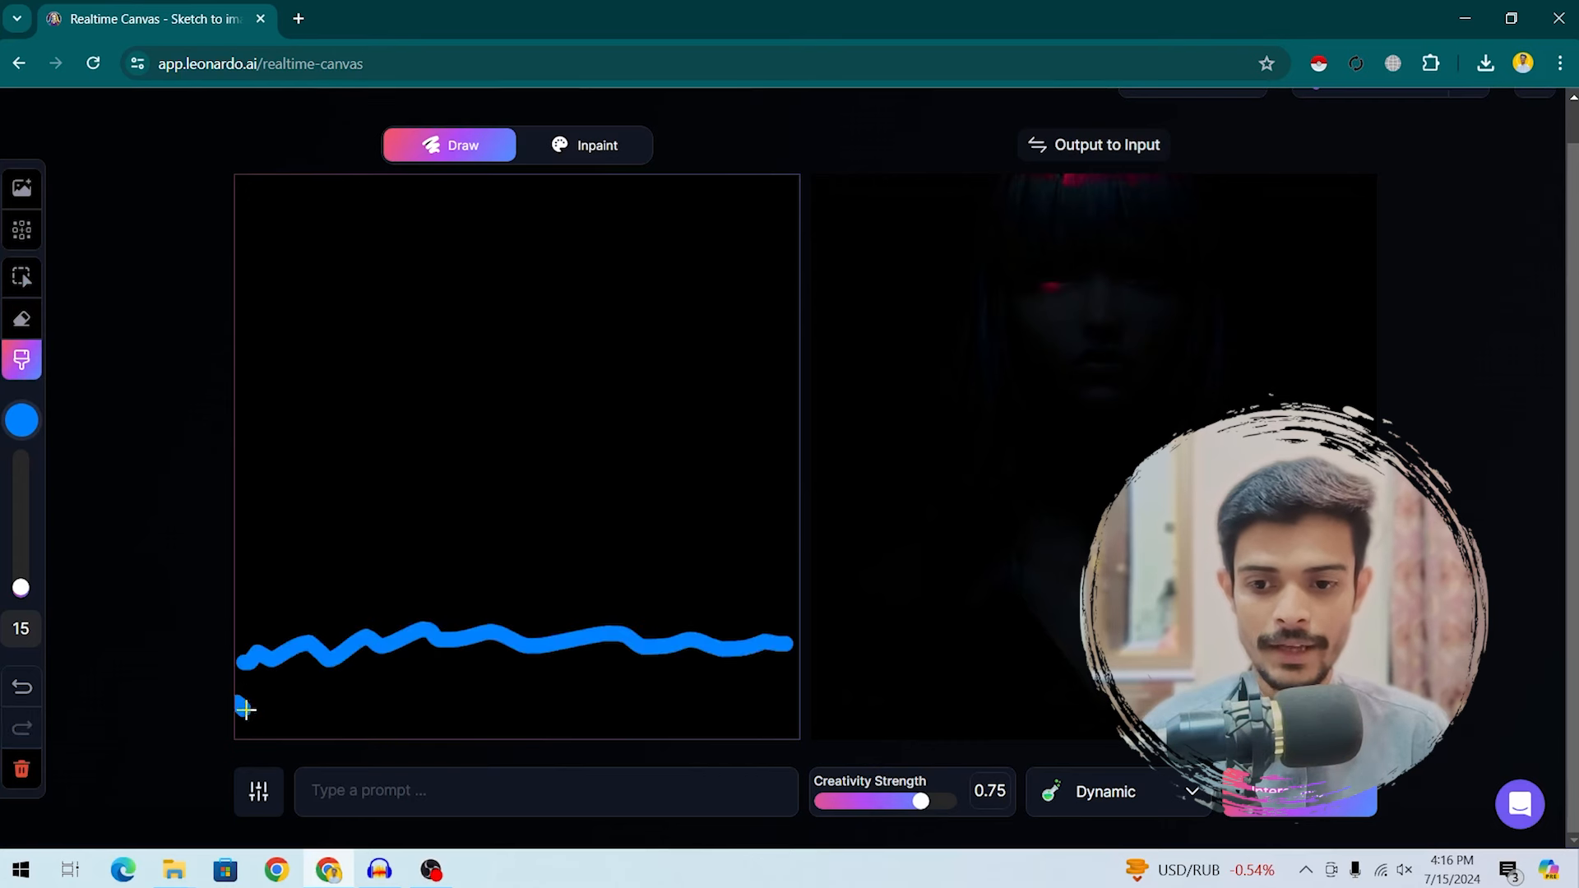
mouse_move(245, 709)
left_mouse_down()
mouse_move(425, 677)
mouse_move(530, 705)
mouse_move(802, 699)
left_mouse_up()
mouse_move(592, 393)
left_mouse_down()
mouse_move(645, 339)
mouse_move(727, 444)
mouse_move(654, 335)
mouse_move(634, 335)
mouse_move(751, 377)
mouse_move(733, 395)
mouse_move(567, 419)
left_mouse_up()
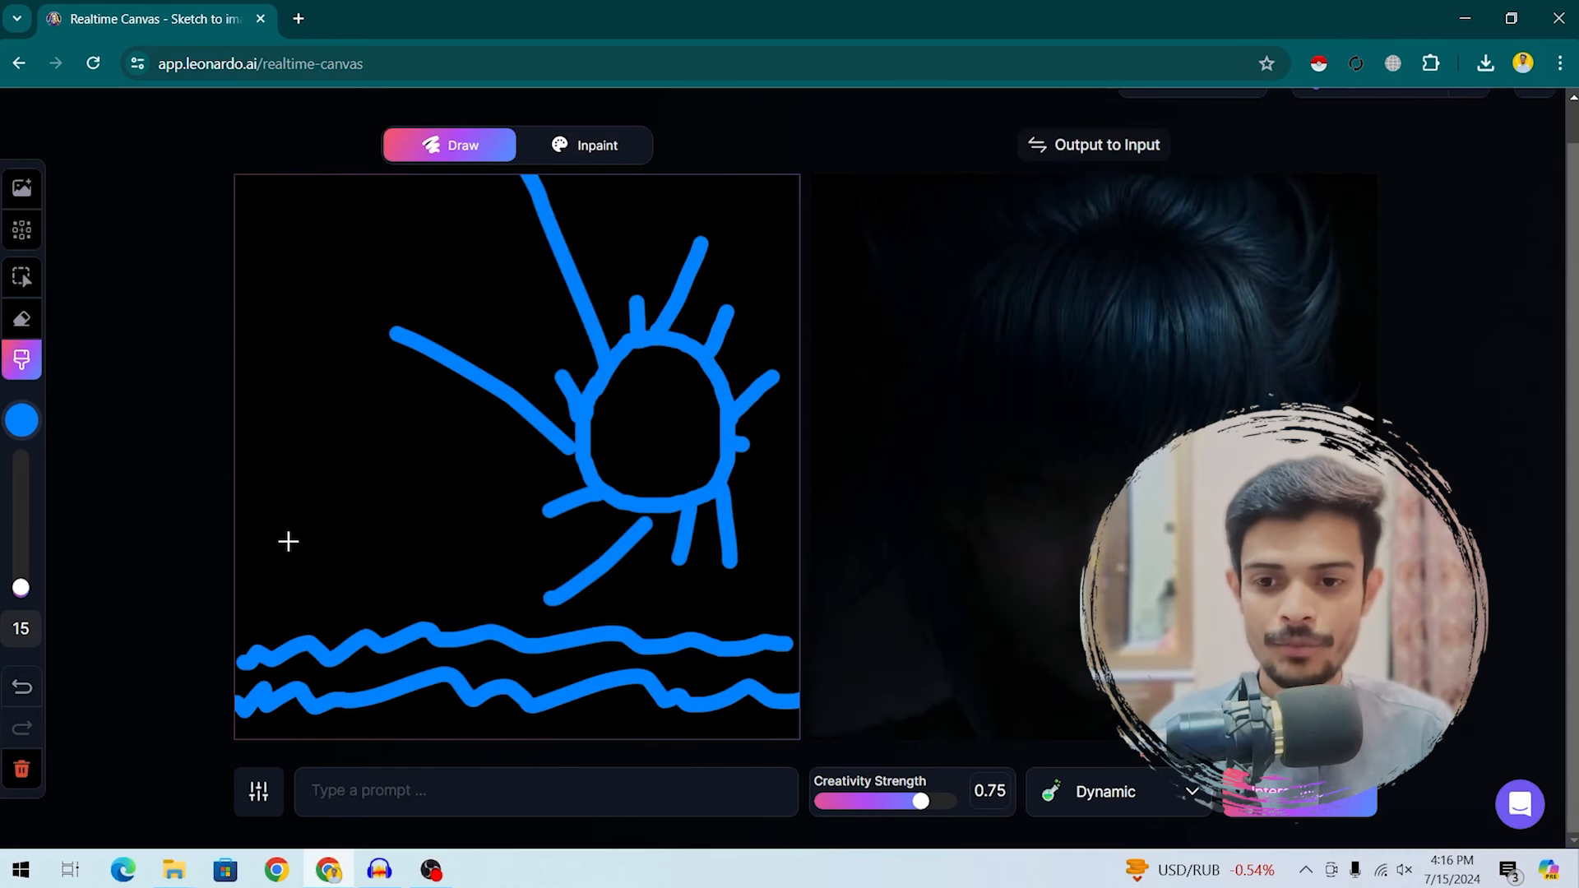
Step: Draw a boat with a triangular sail on the water at the left side of the sketch
mouse_move(288, 540)
left_mouse_down()
mouse_move(312, 491)
mouse_move(354, 524)
left_mouse_up()
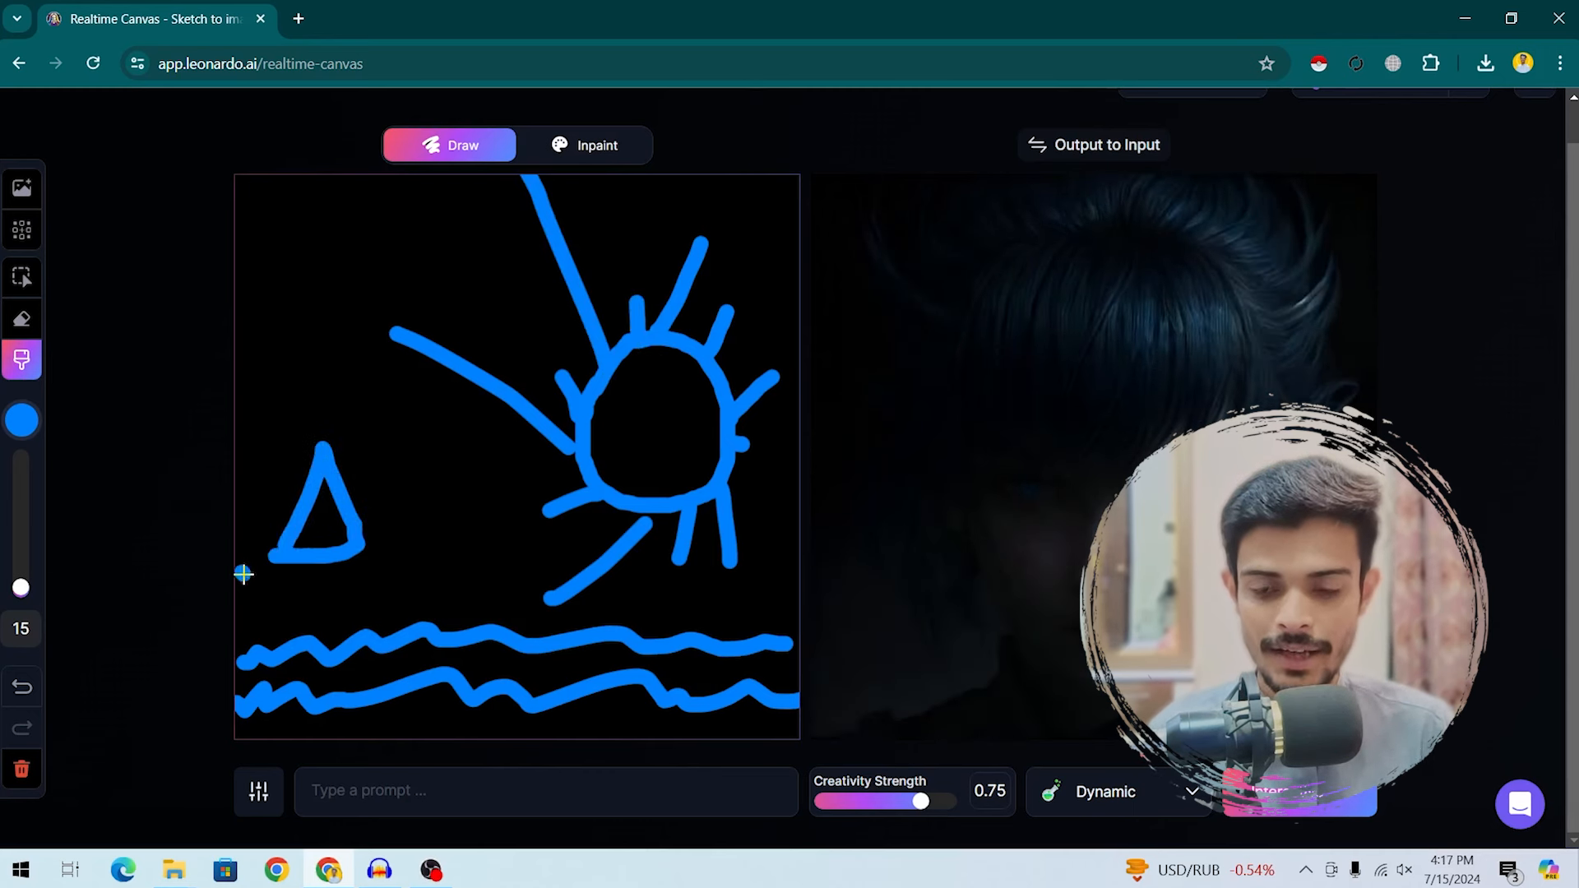
left_click_drag(239, 571, 416, 549)
left_click_drag(472, 594, 351, 610)
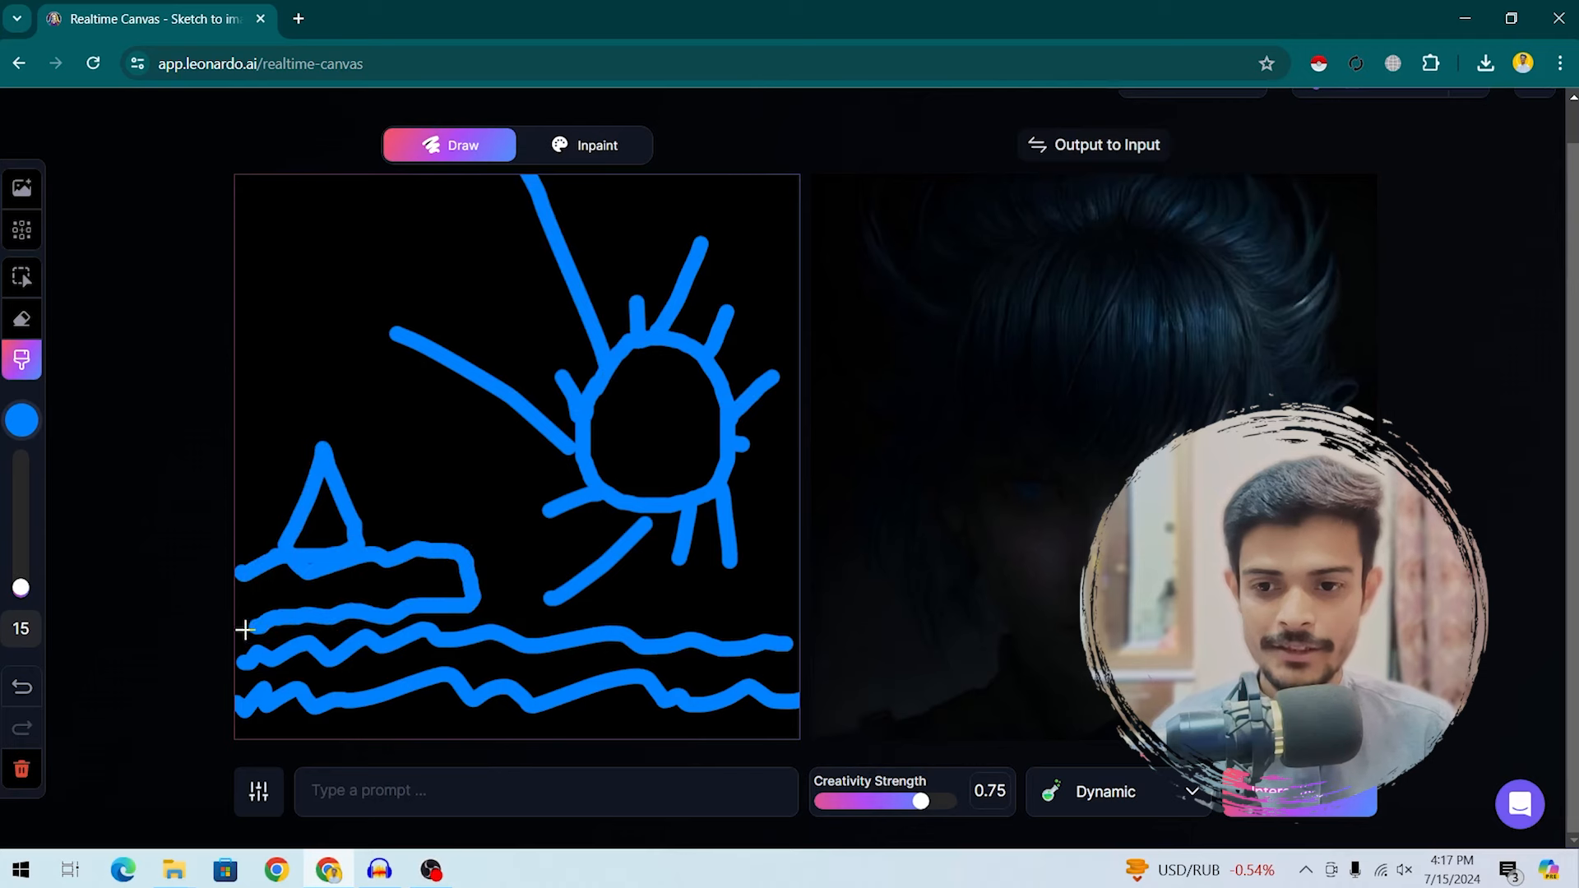
left_click_drag(245, 630, 241, 574)
Step: Render the sketch with the prompt "beach with sunset and boat in water"
left_click(469, 796)
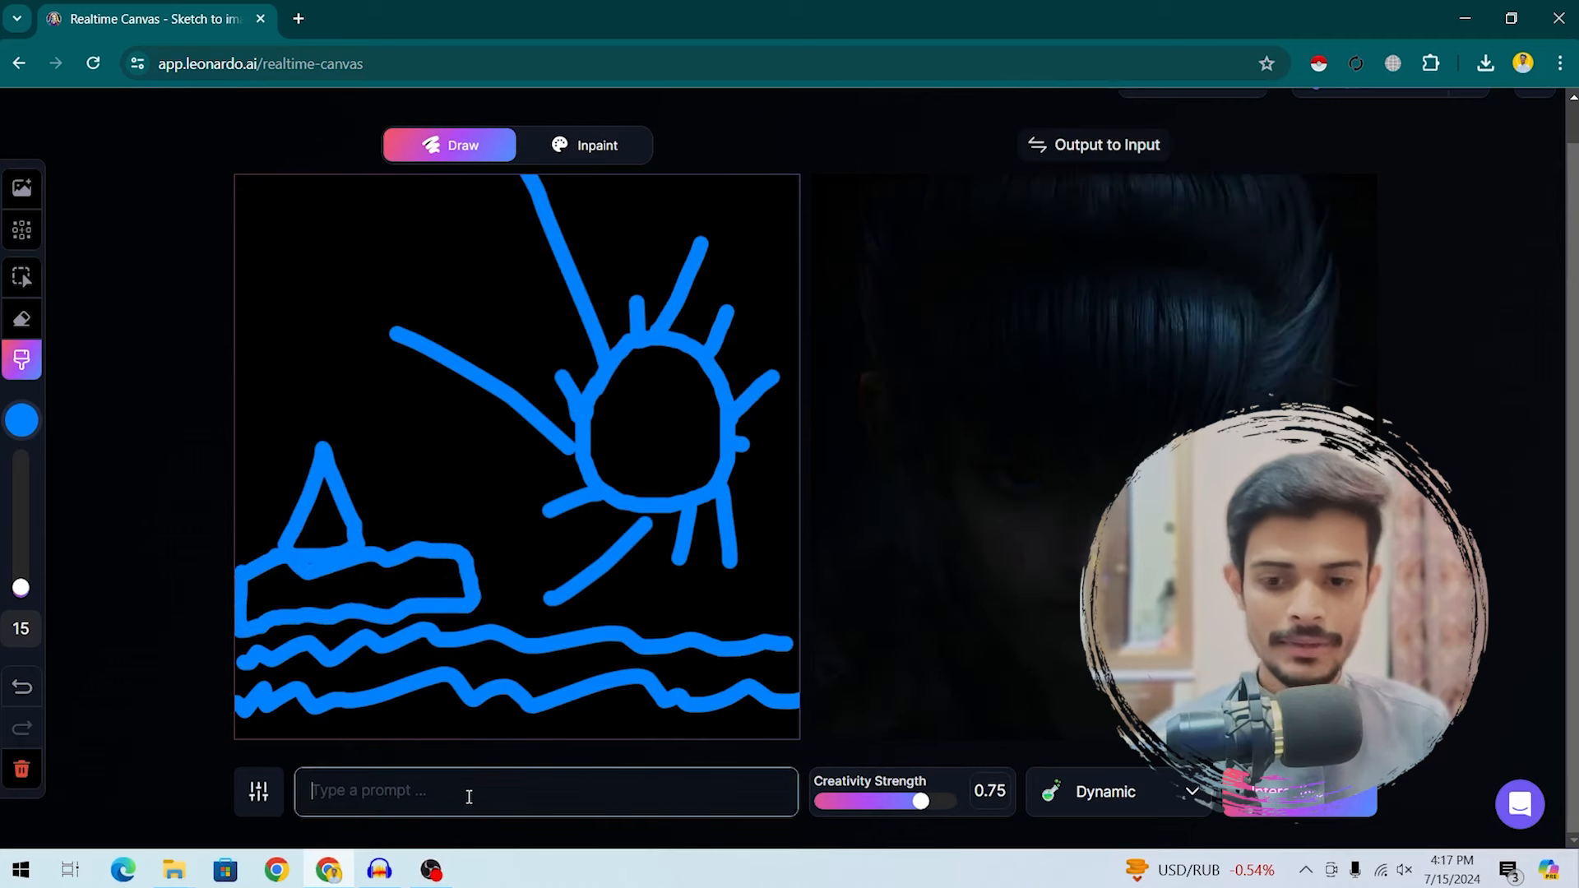
type("beach with sunset")
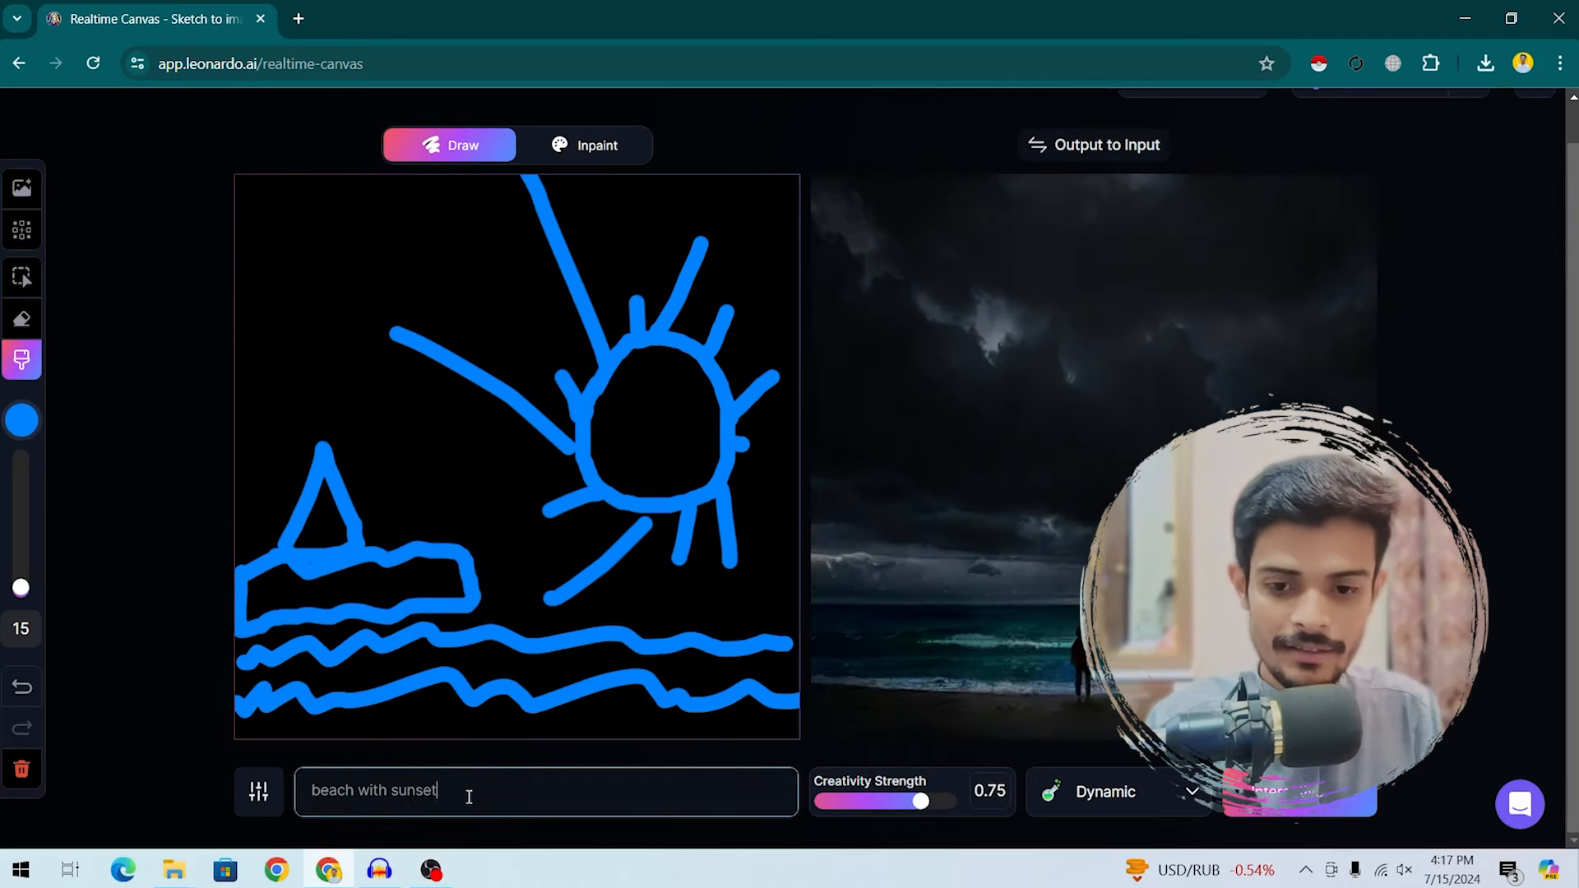
type(" and boat in water")
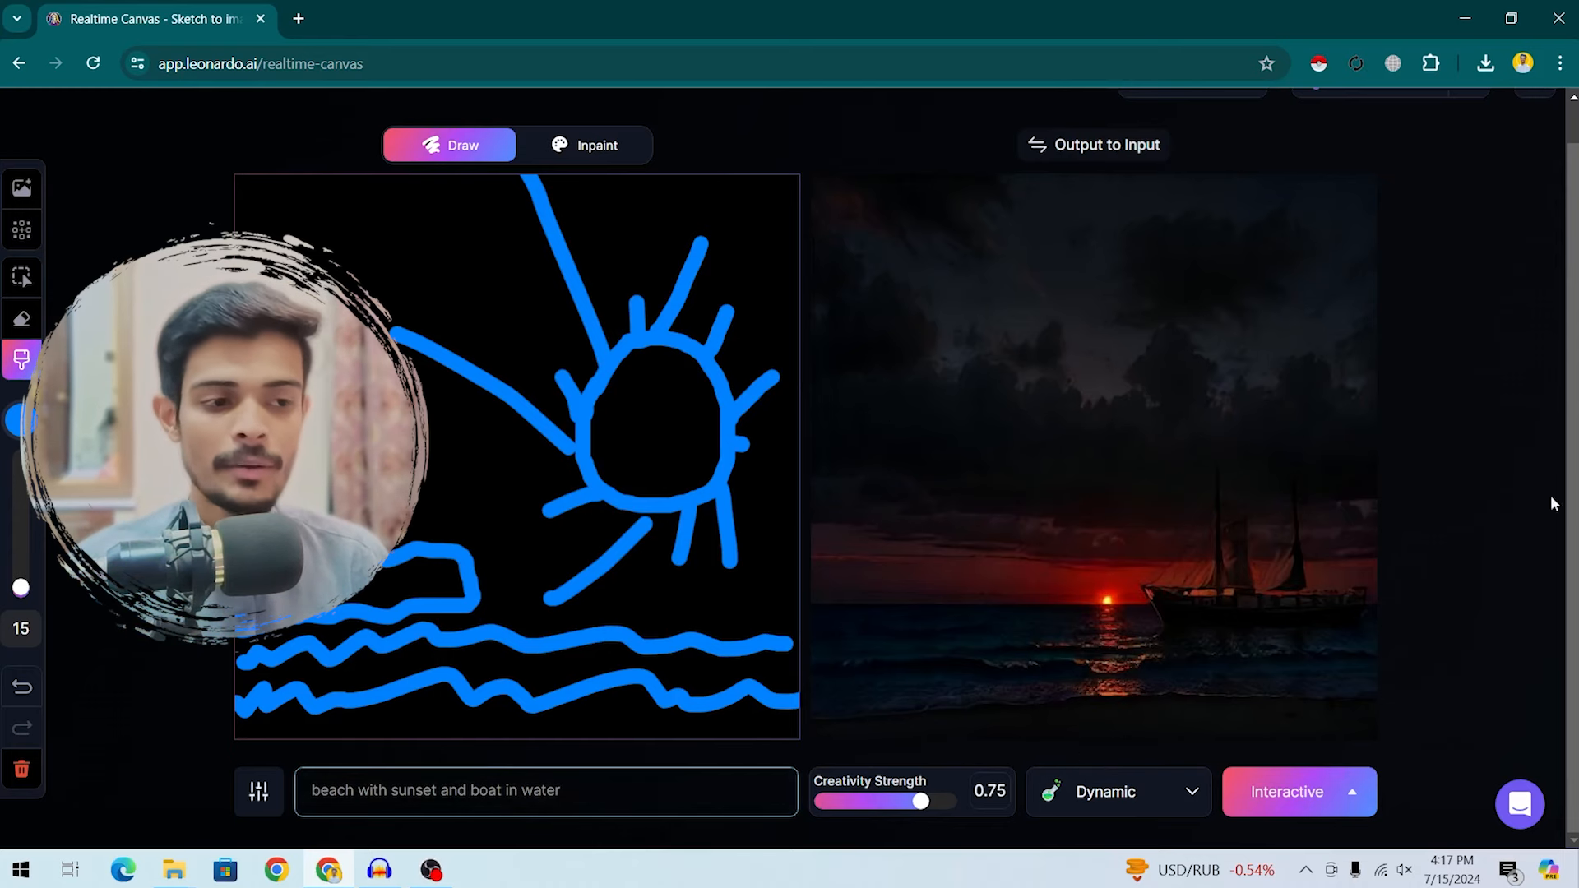
Step: Try the Photography and Vibrant styles on the beach render, and set its style to Fantasy Art
left_click(1103, 791)
left_click(1105, 514)
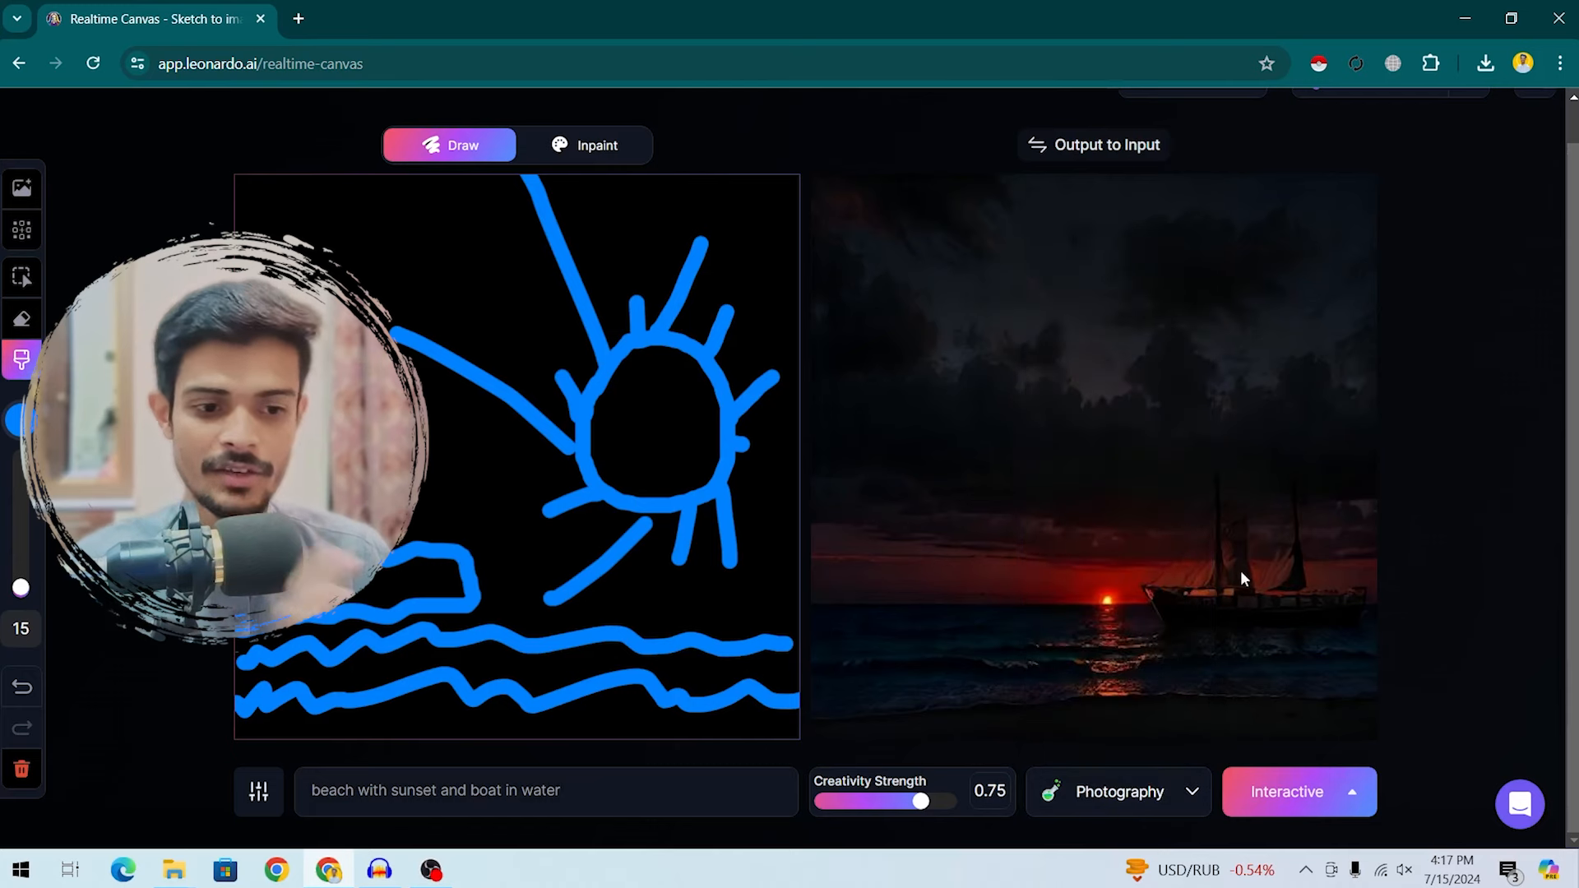
left_click(1126, 802)
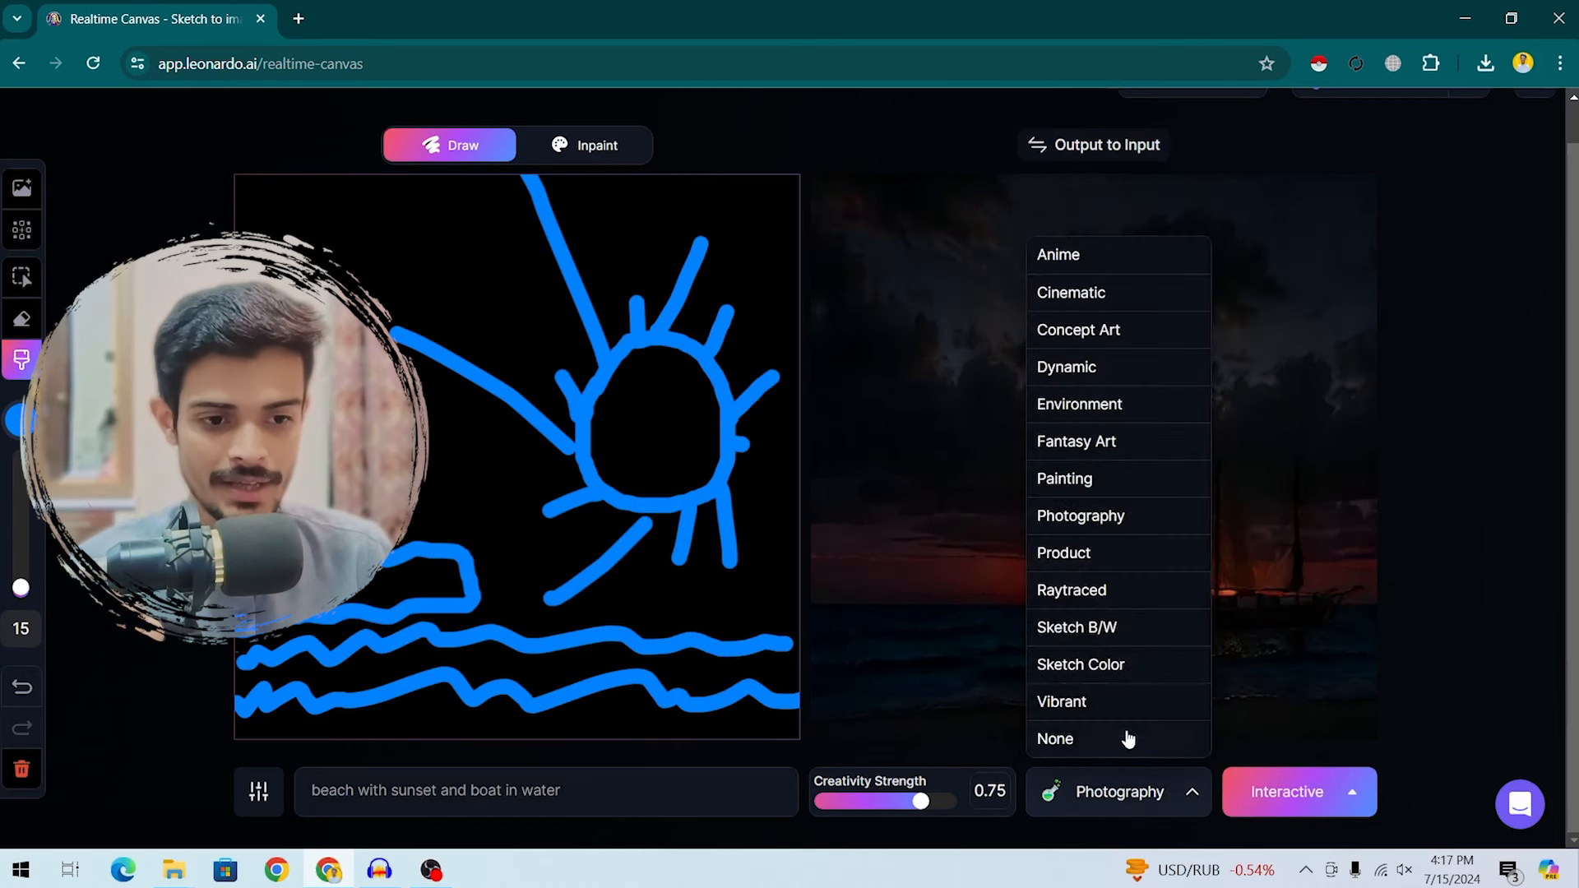
left_click(1124, 709)
left_click(1141, 788)
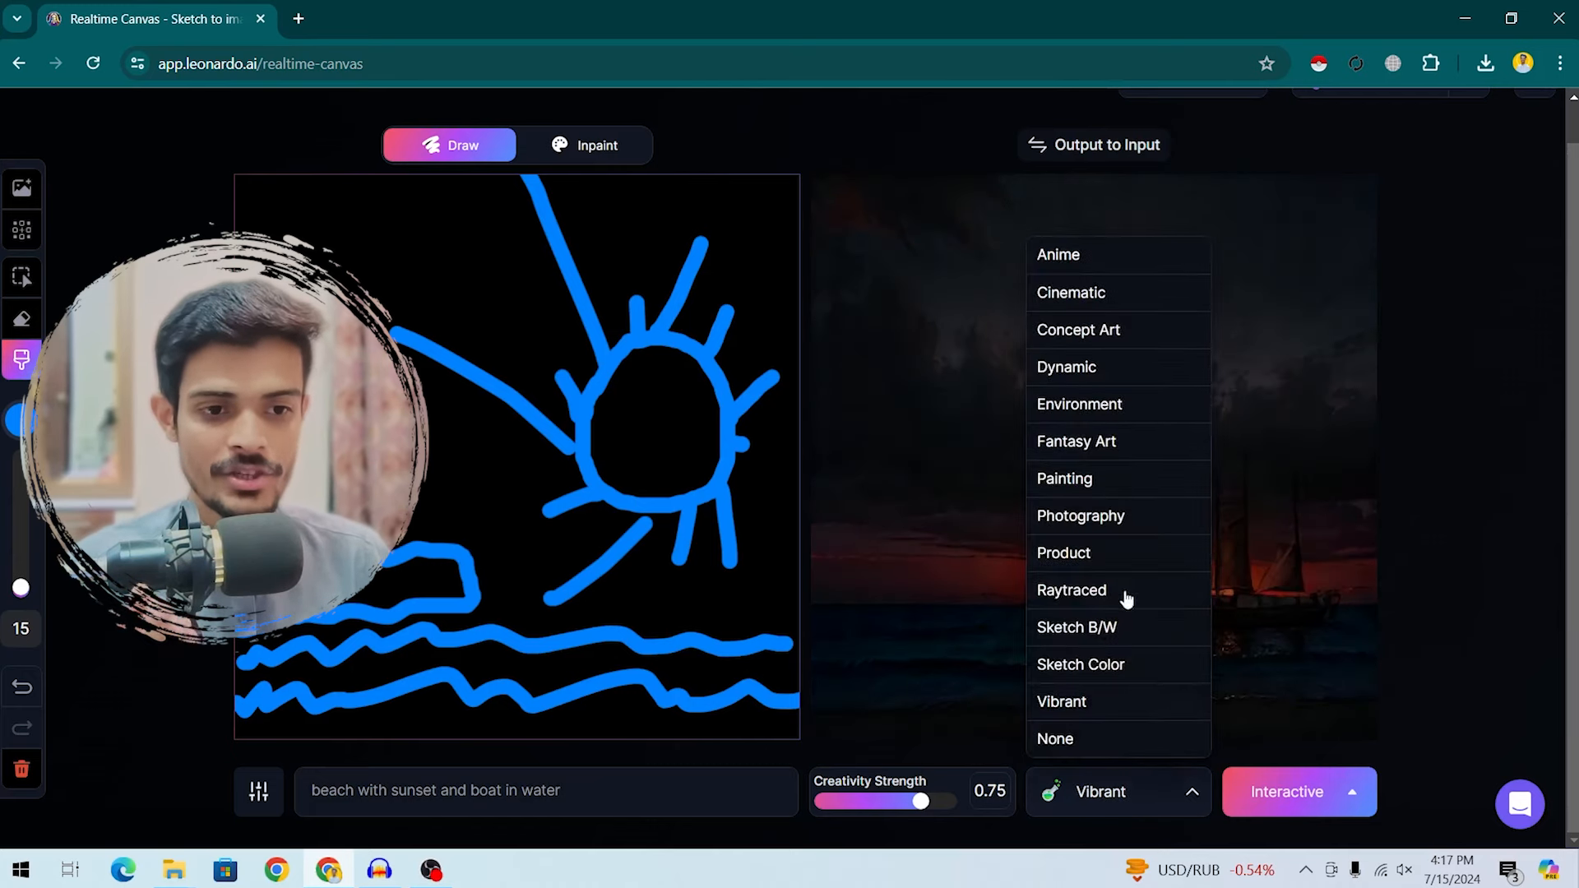
left_click(1092, 439)
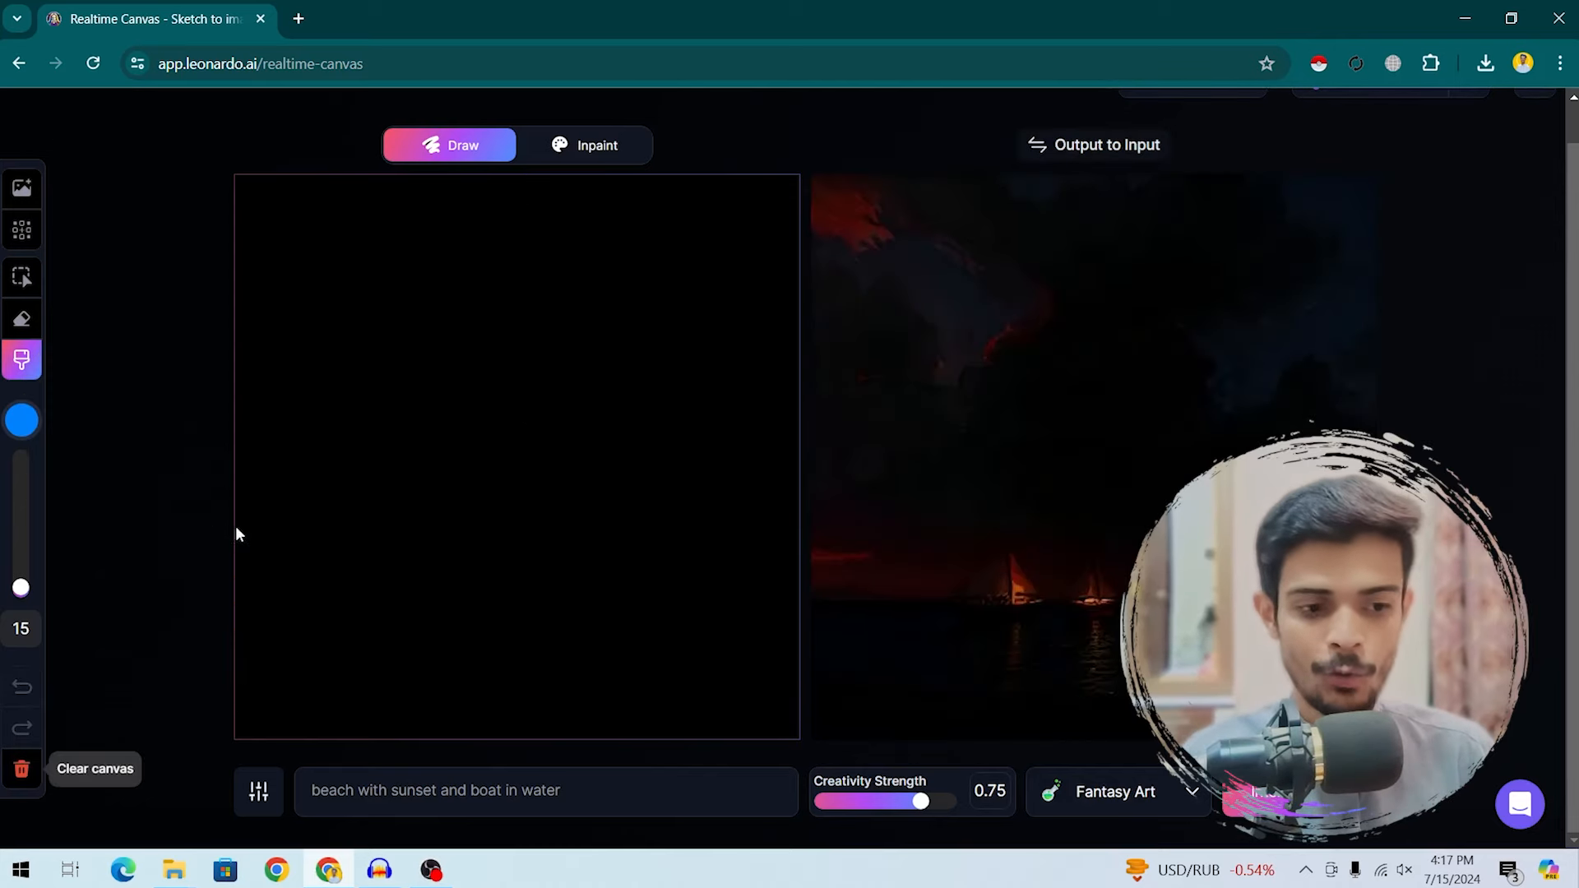
Step: Open Realtime Generation and enter the prompt "a cat in a busy city with best lighting and glare effect but a black cat"
left_click(23, 64)
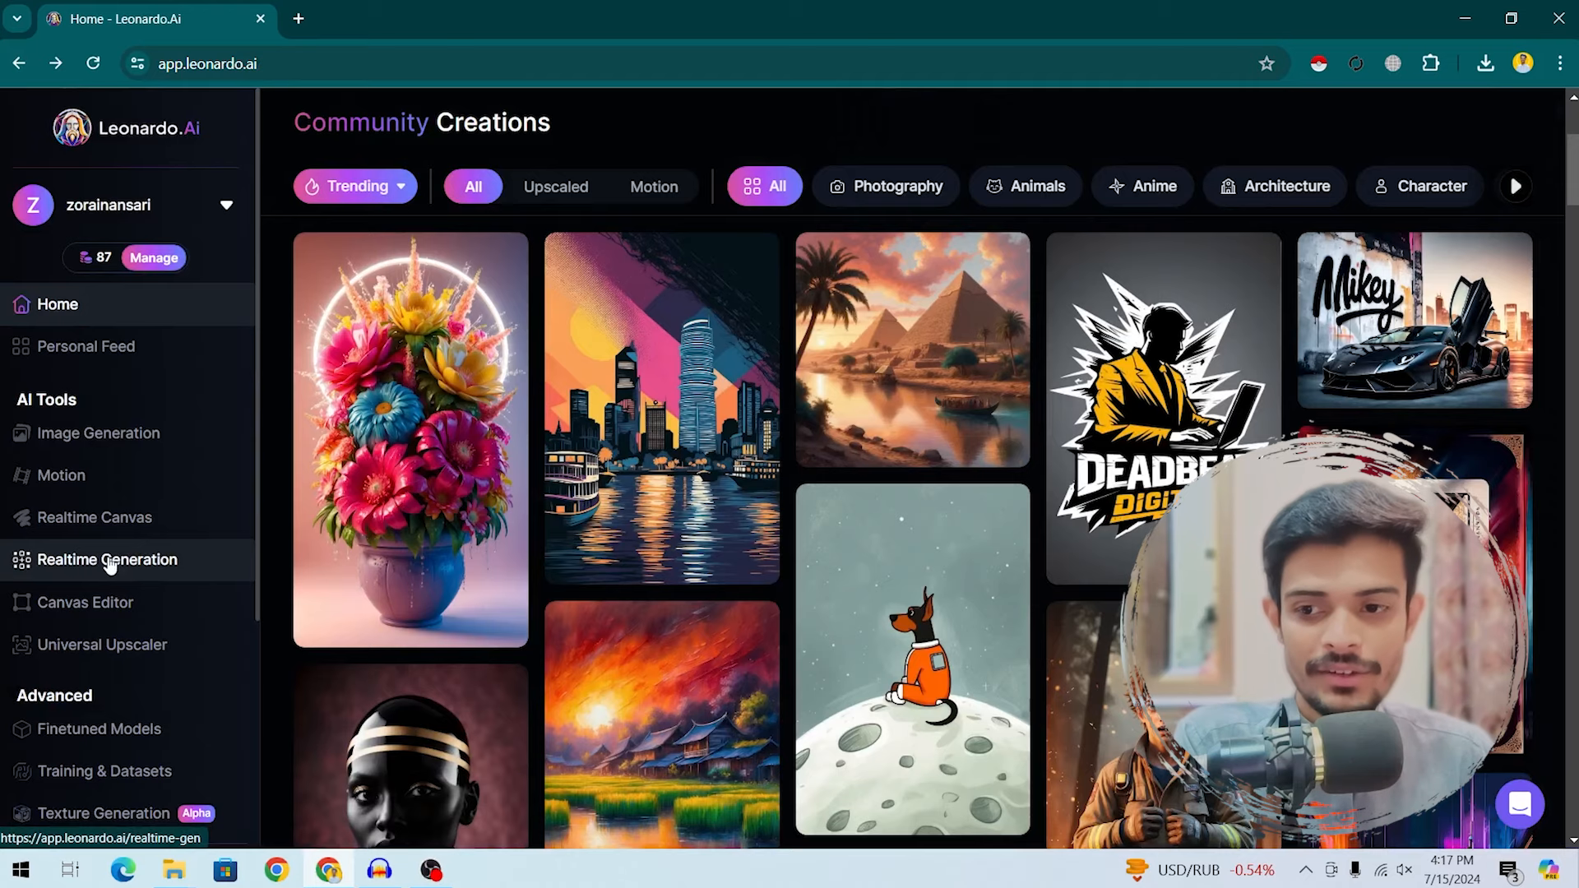
left_click(107, 560)
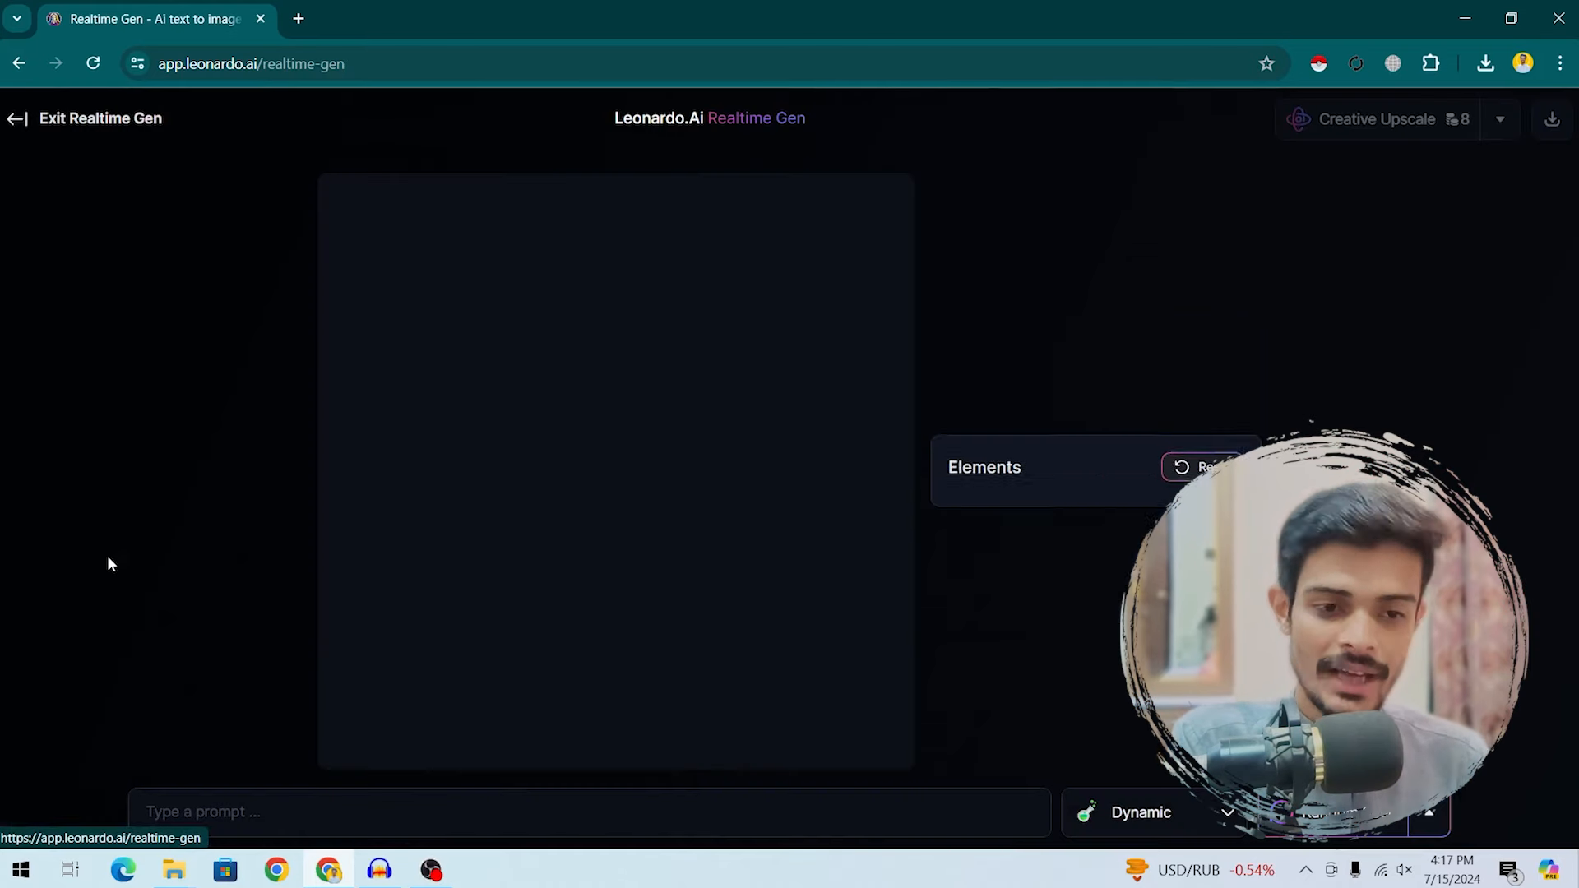
left_click(893, 822)
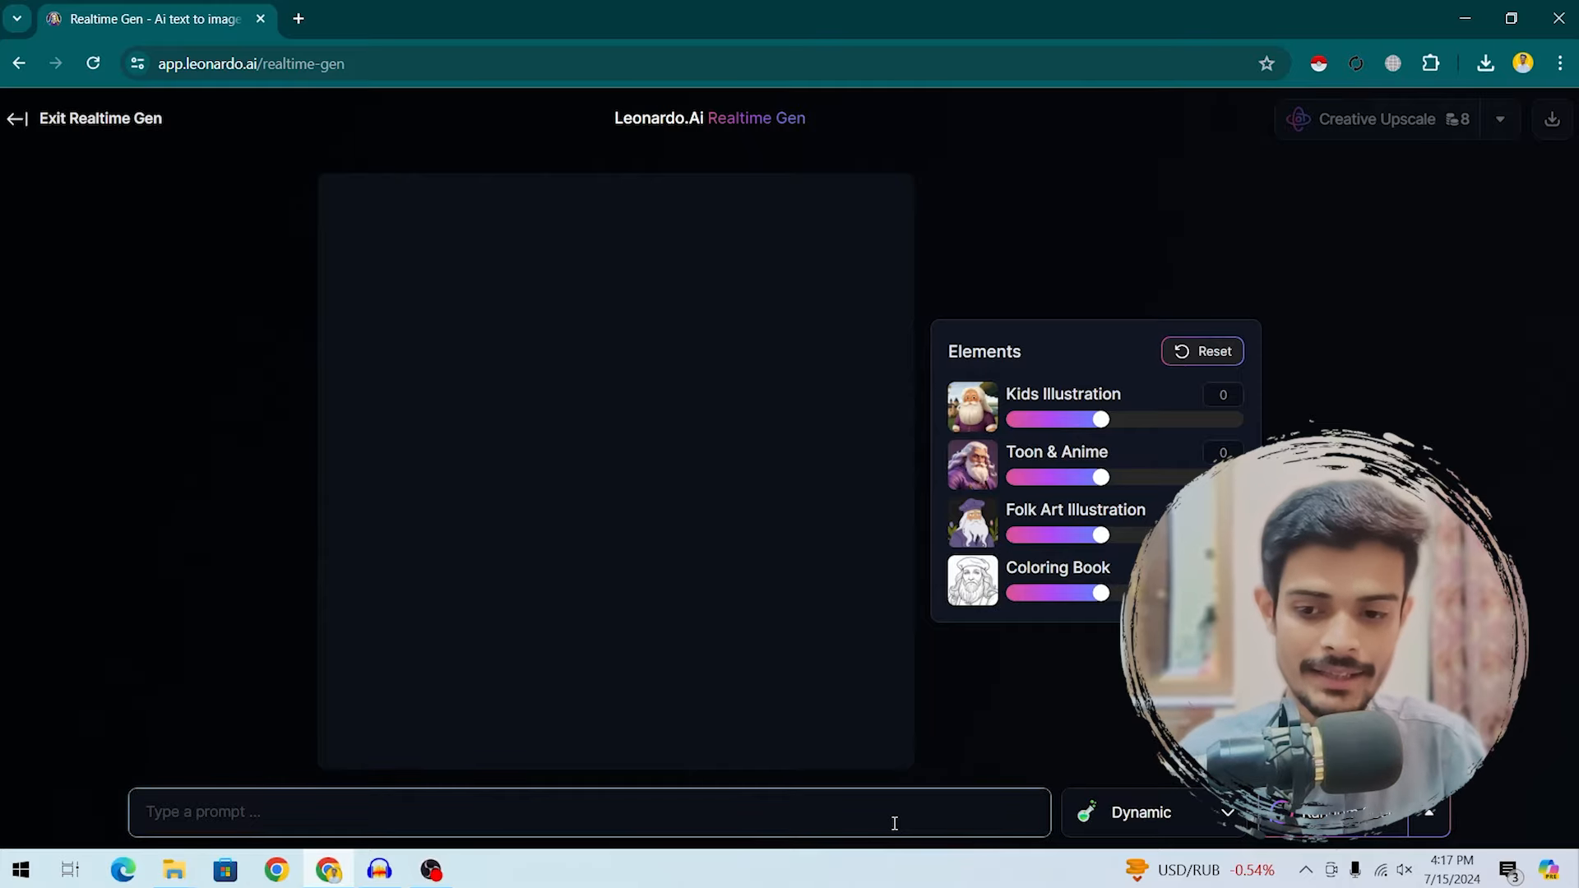
type("a cat in a")
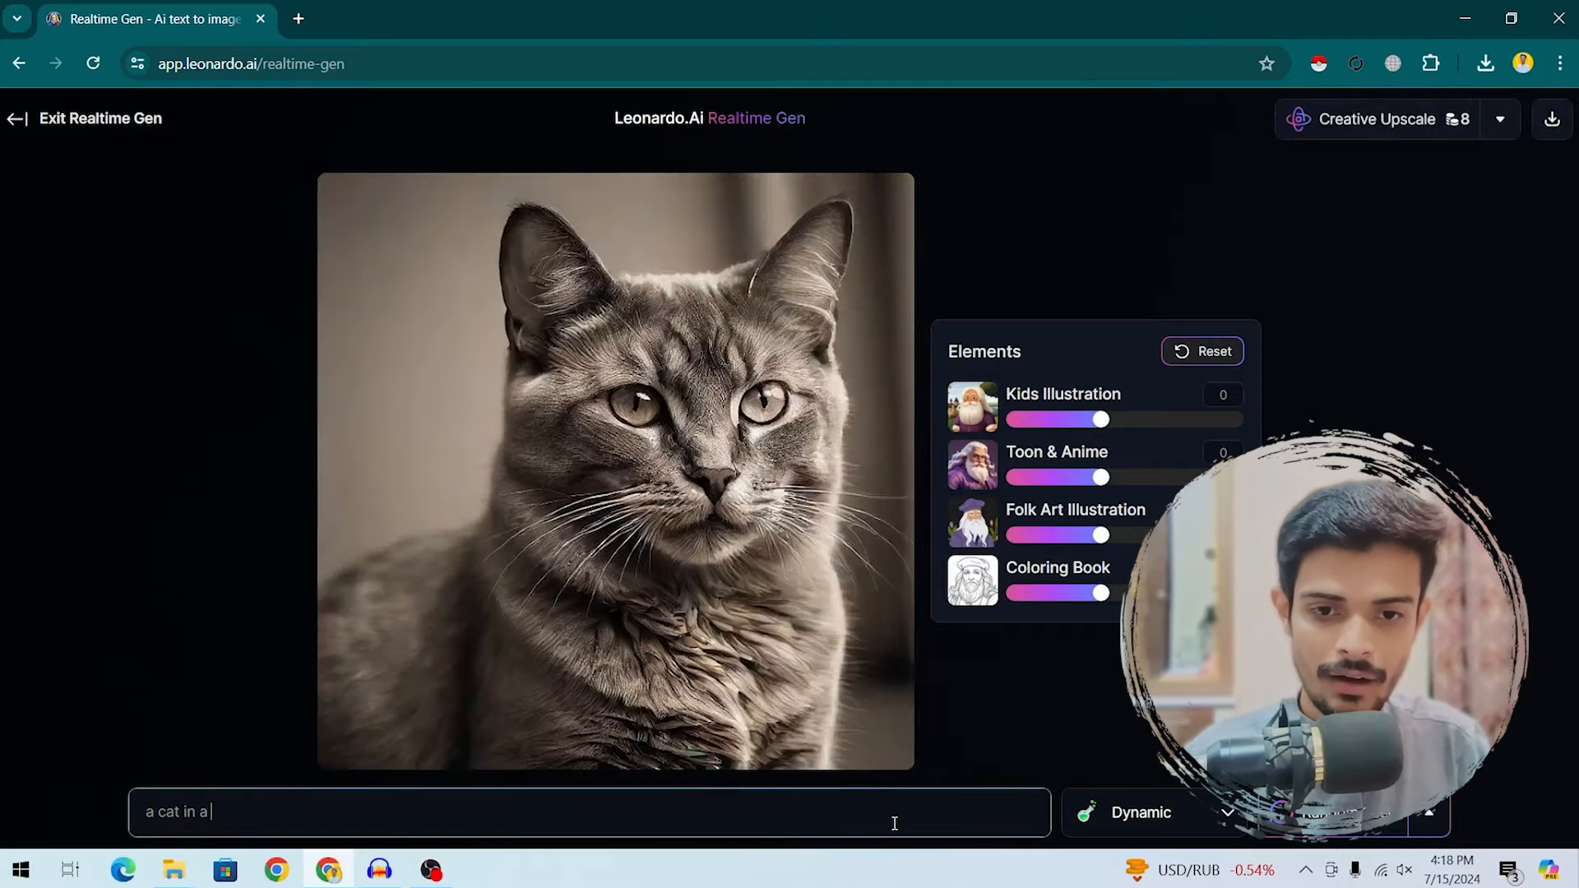
type(" busy city with best lighti")
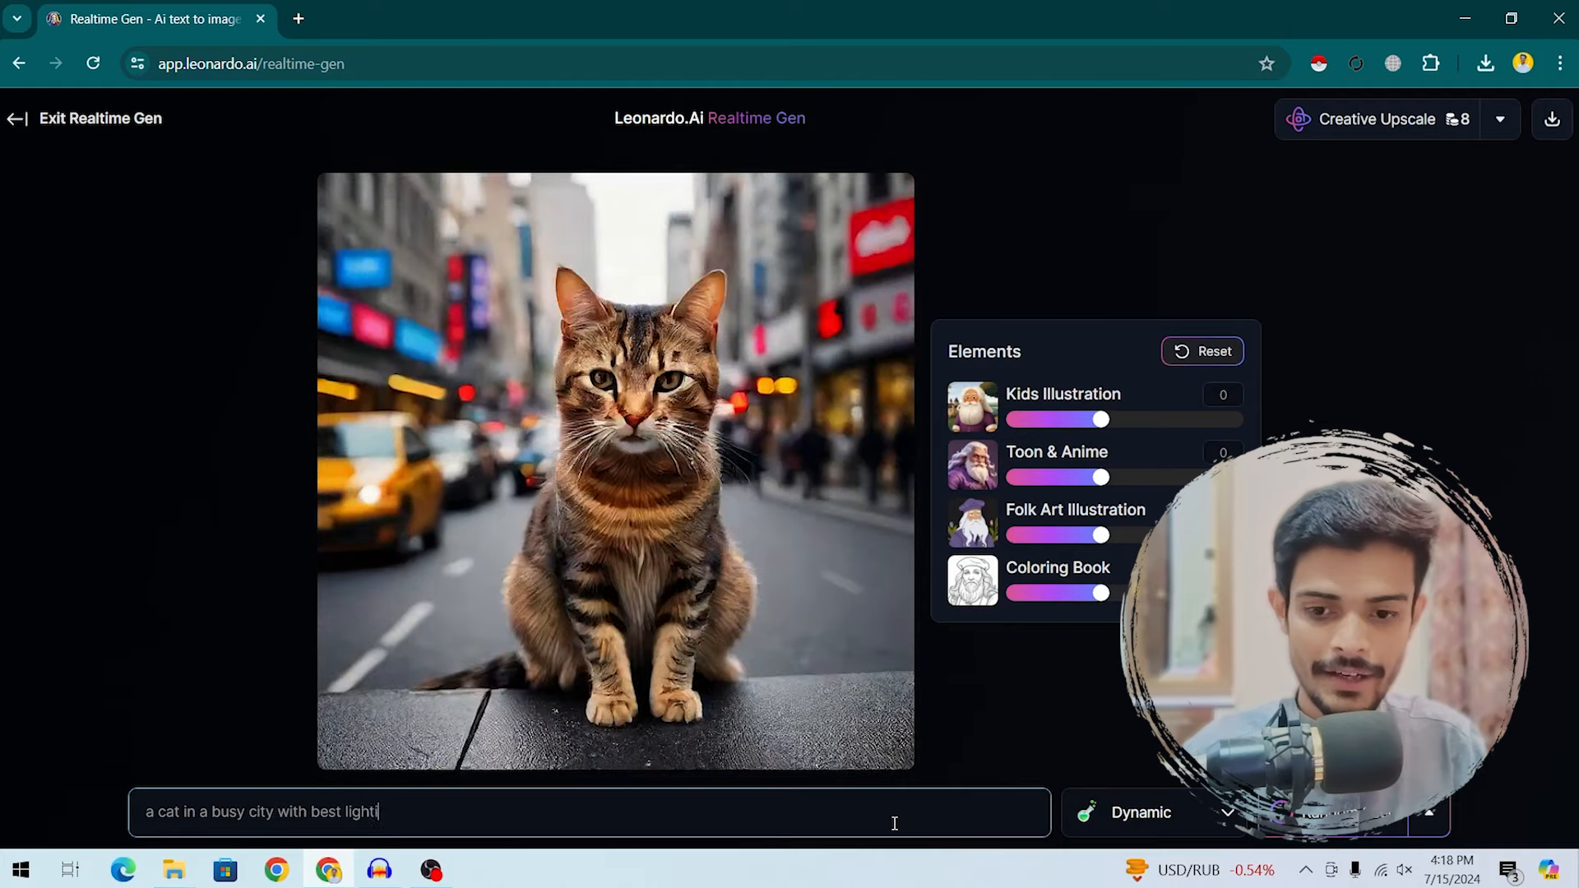
type("ng and glare effect  but a black cat")
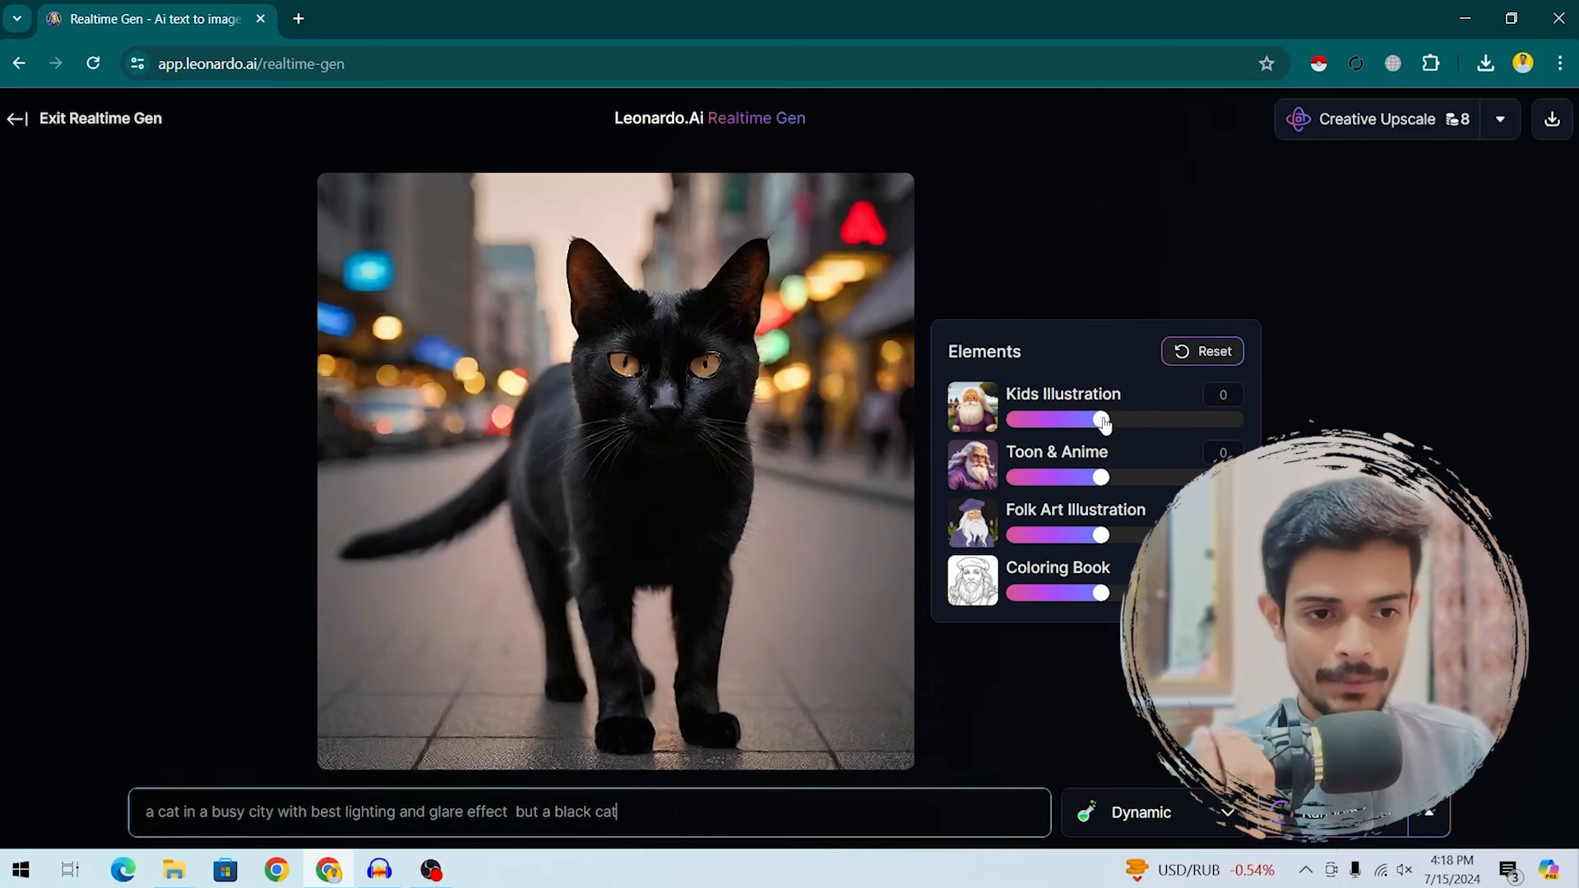
Step: Set the Kids Illustration element to 0.5 and Toon & Anime to 1, lower Folk Art Illustration and raise Coloring Book
mouse_move(1102, 421)
left_mouse_down()
mouse_move(1008, 422)
mouse_move(1225, 422)
left_mouse_up()
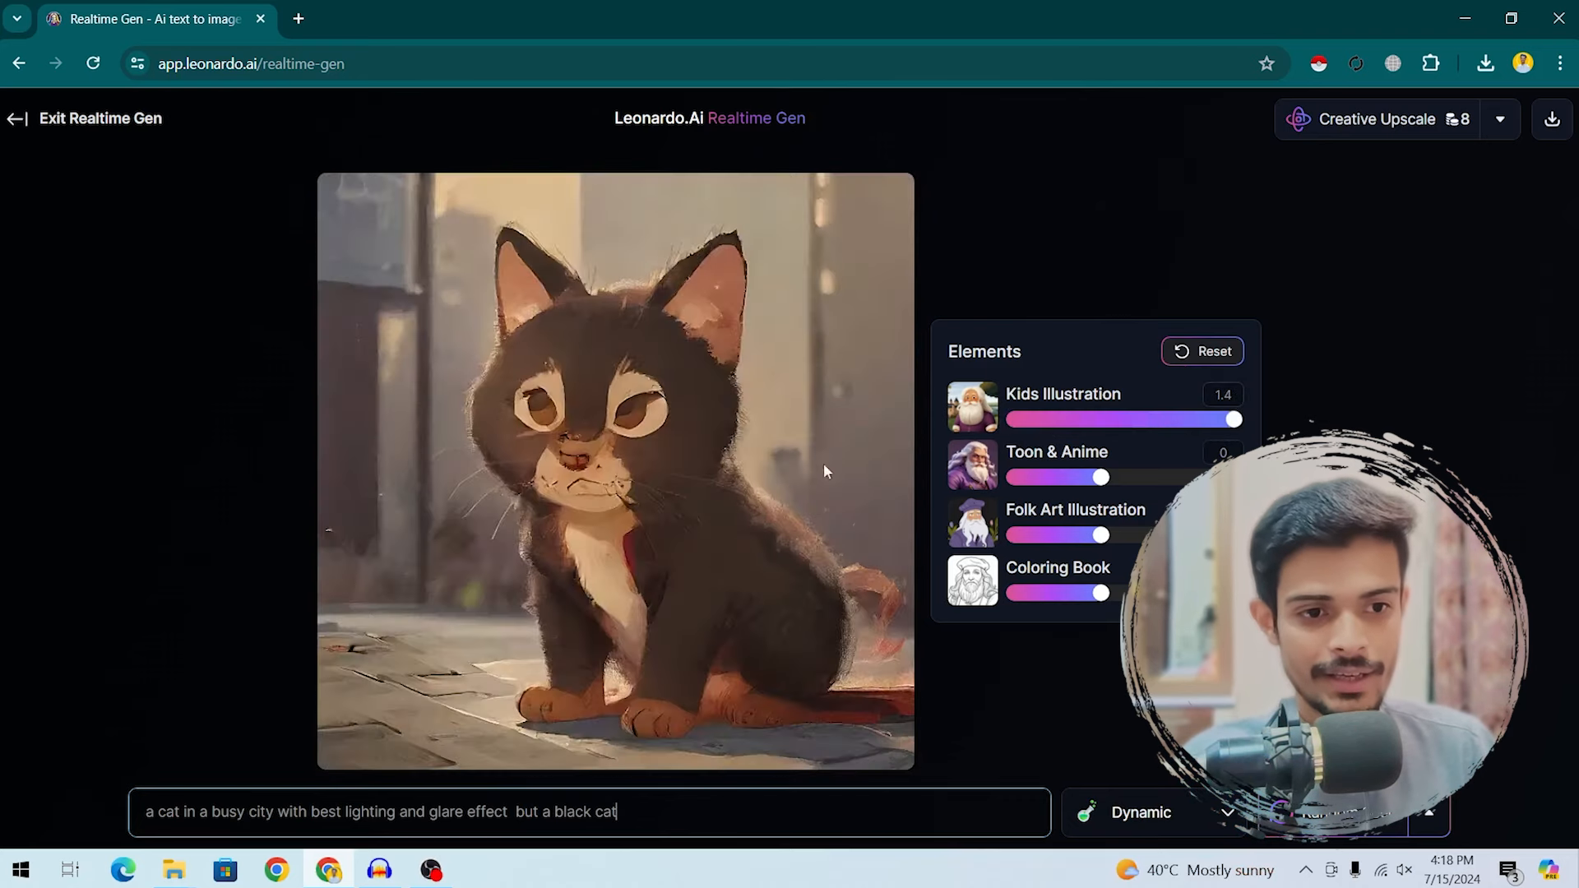
left_click(1148, 419)
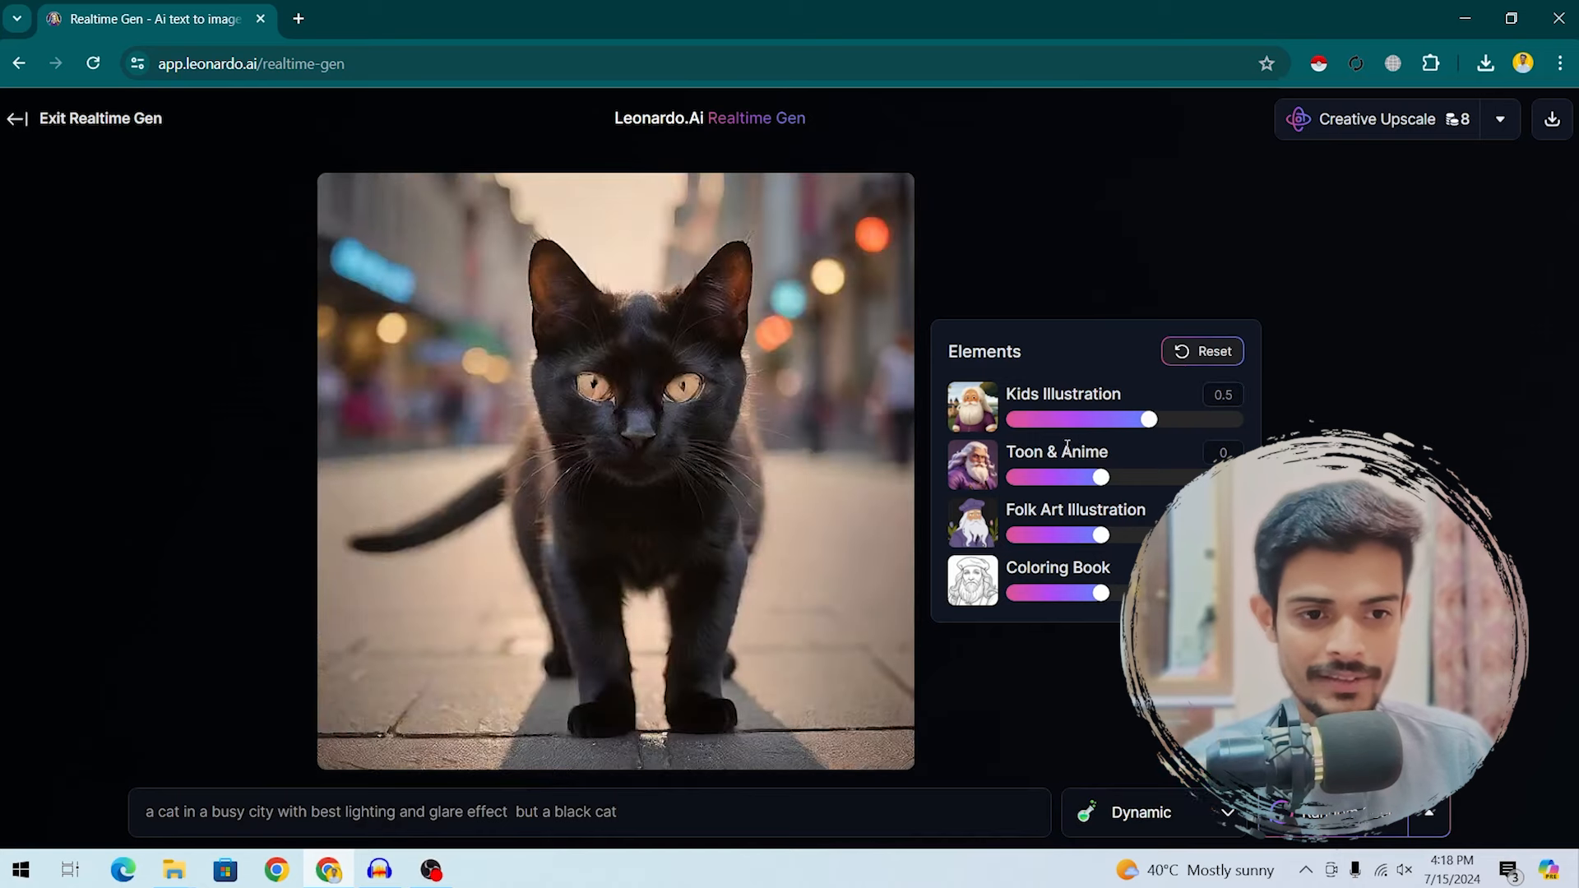
left_click_drag(1099, 479, 1195, 478)
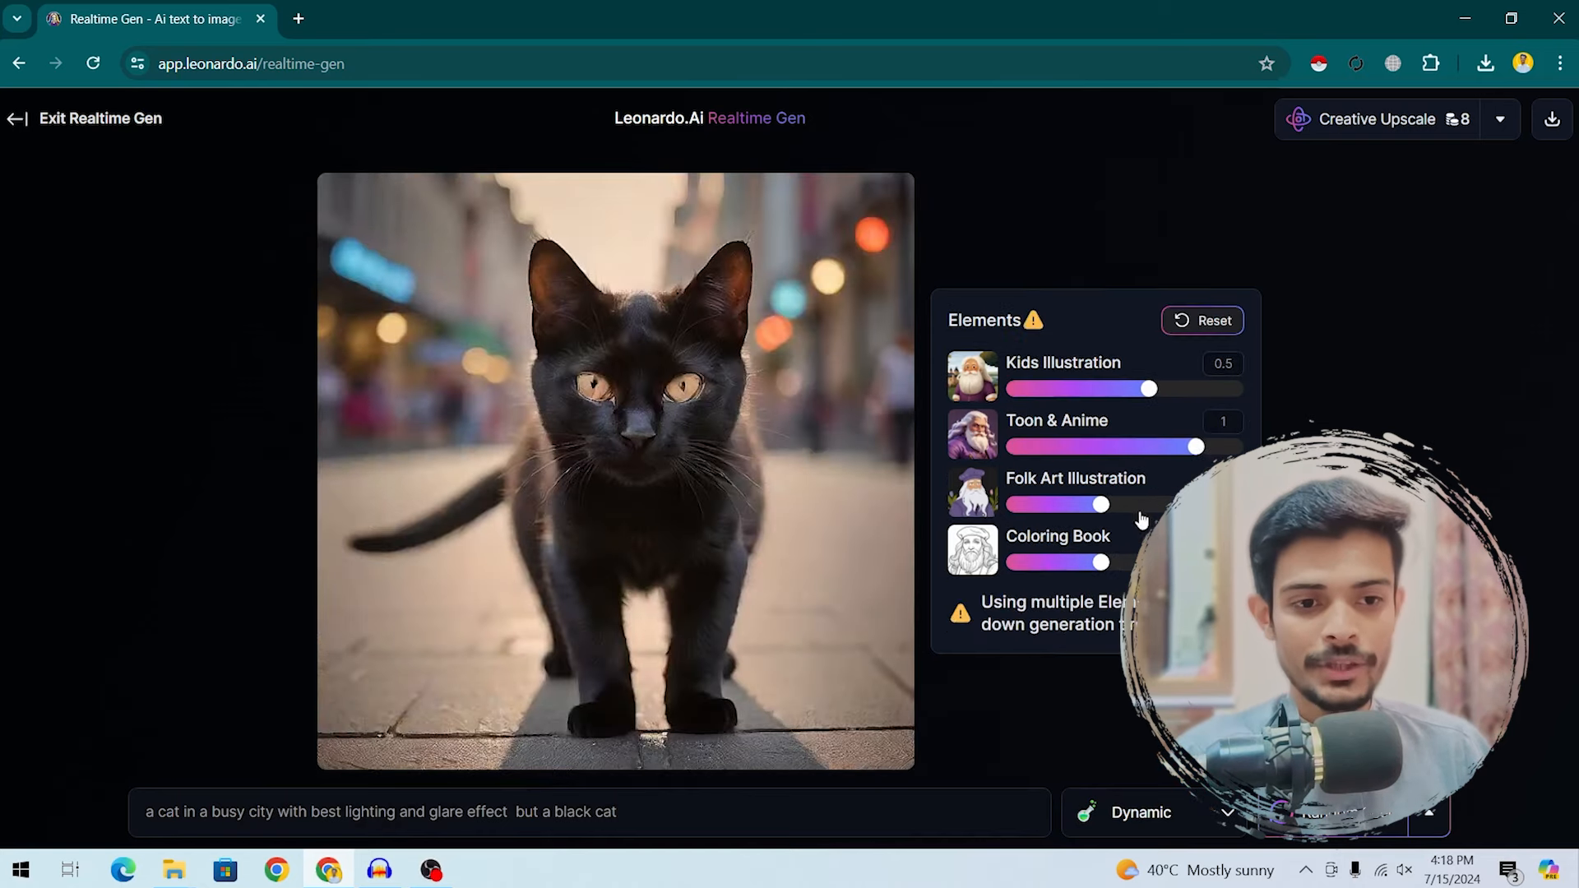
left_click_drag(1099, 505, 1034, 504)
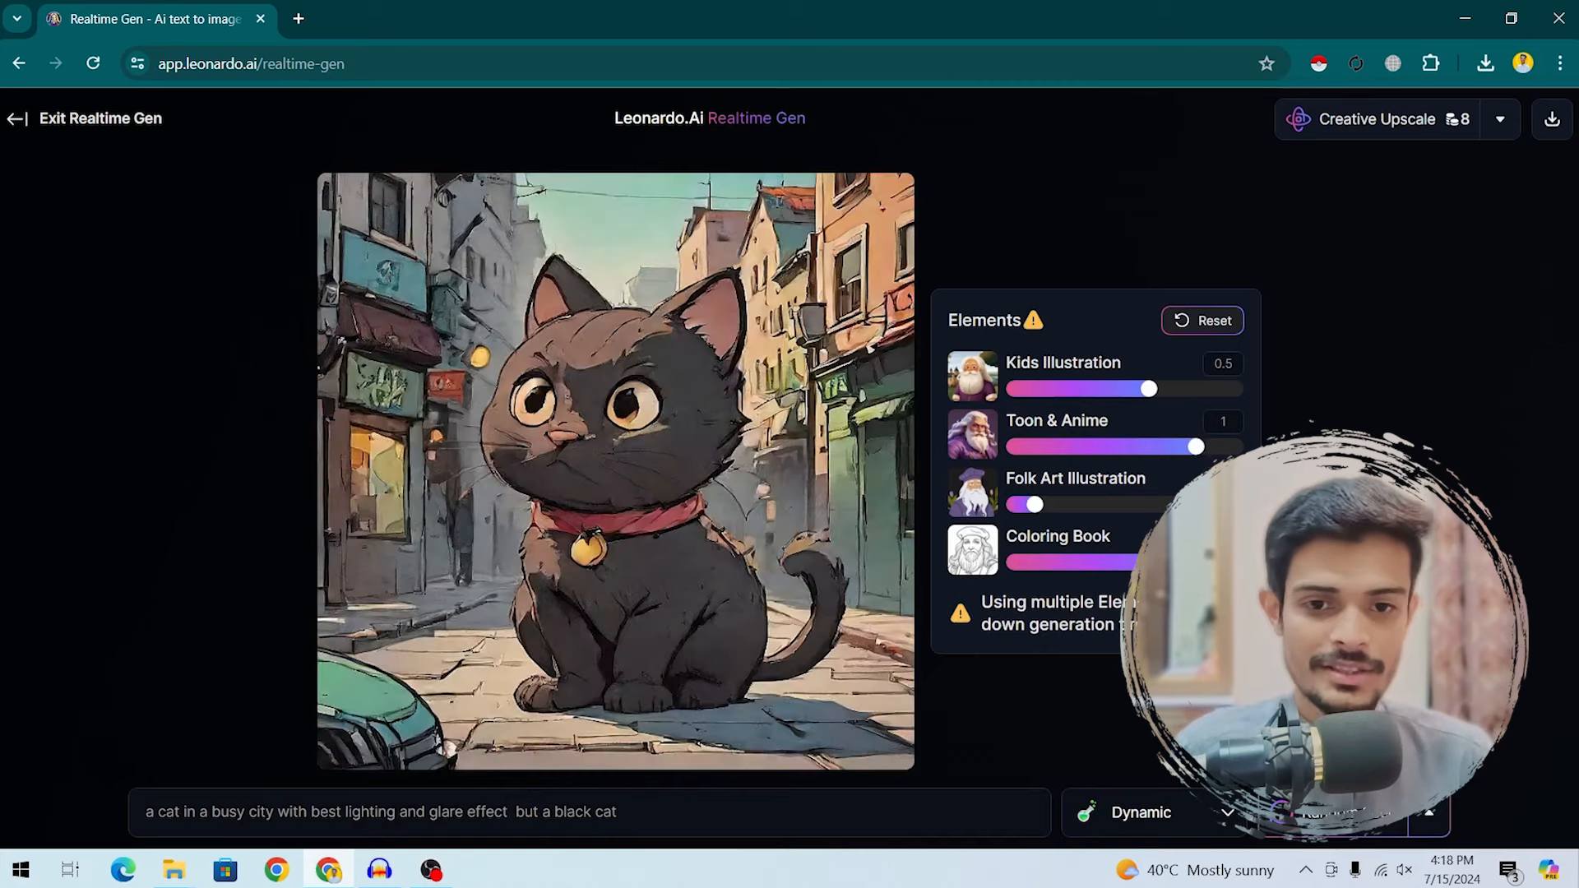
Step: Draw a few freehand white pencil strokes of size 40 in the Canvas Editor and look through its finetuned models
left_click(11, 118)
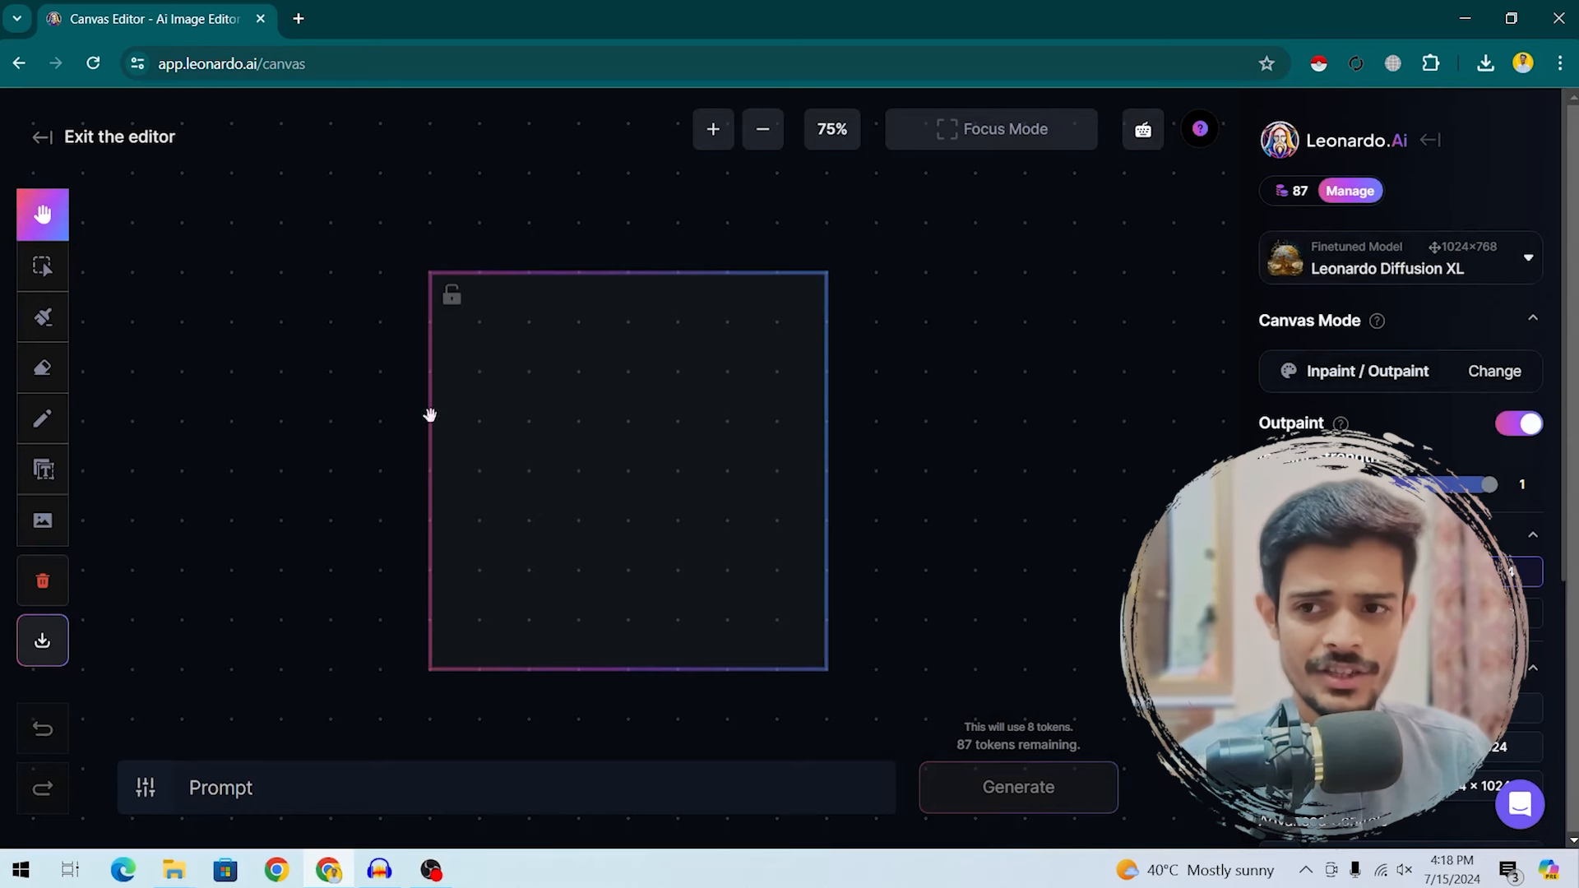
left_click(51, 416)
mouse_move(612, 419)
left_mouse_down()
mouse_move(670, 652)
mouse_move(744, 692)
left_mouse_up()
mouse_move(658, 469)
left_mouse_down()
mouse_move(529, 669)
mouse_move(502, 625)
left_mouse_up()
left_click(579, 772)
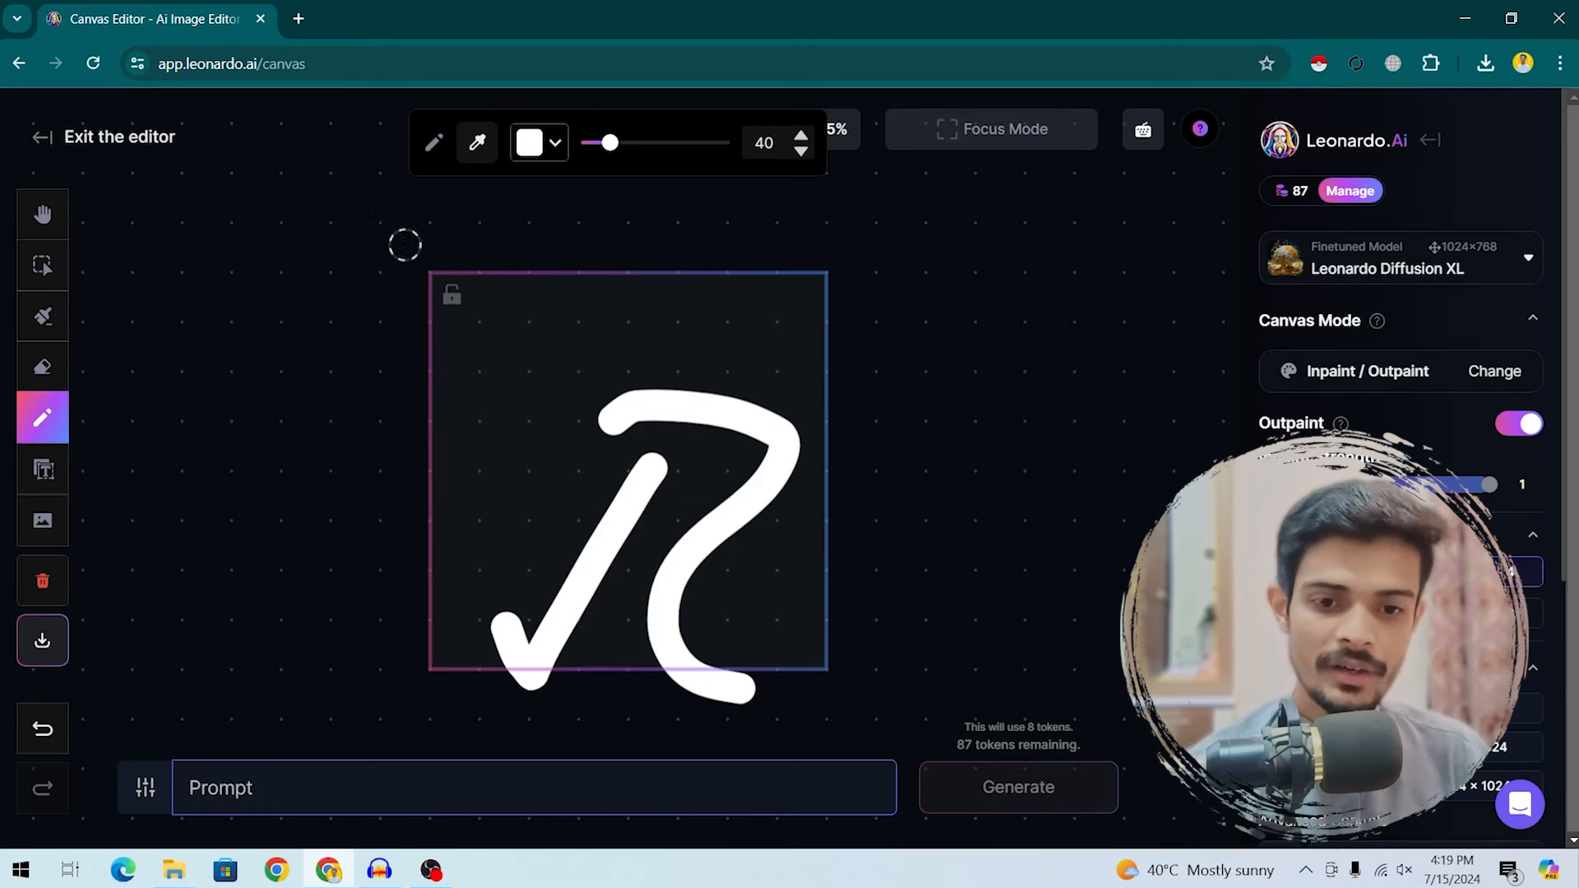
mouse_move(511, 295)
left_mouse_down()
mouse_move(638, 338)
mouse_move(544, 505)
left_mouse_up()
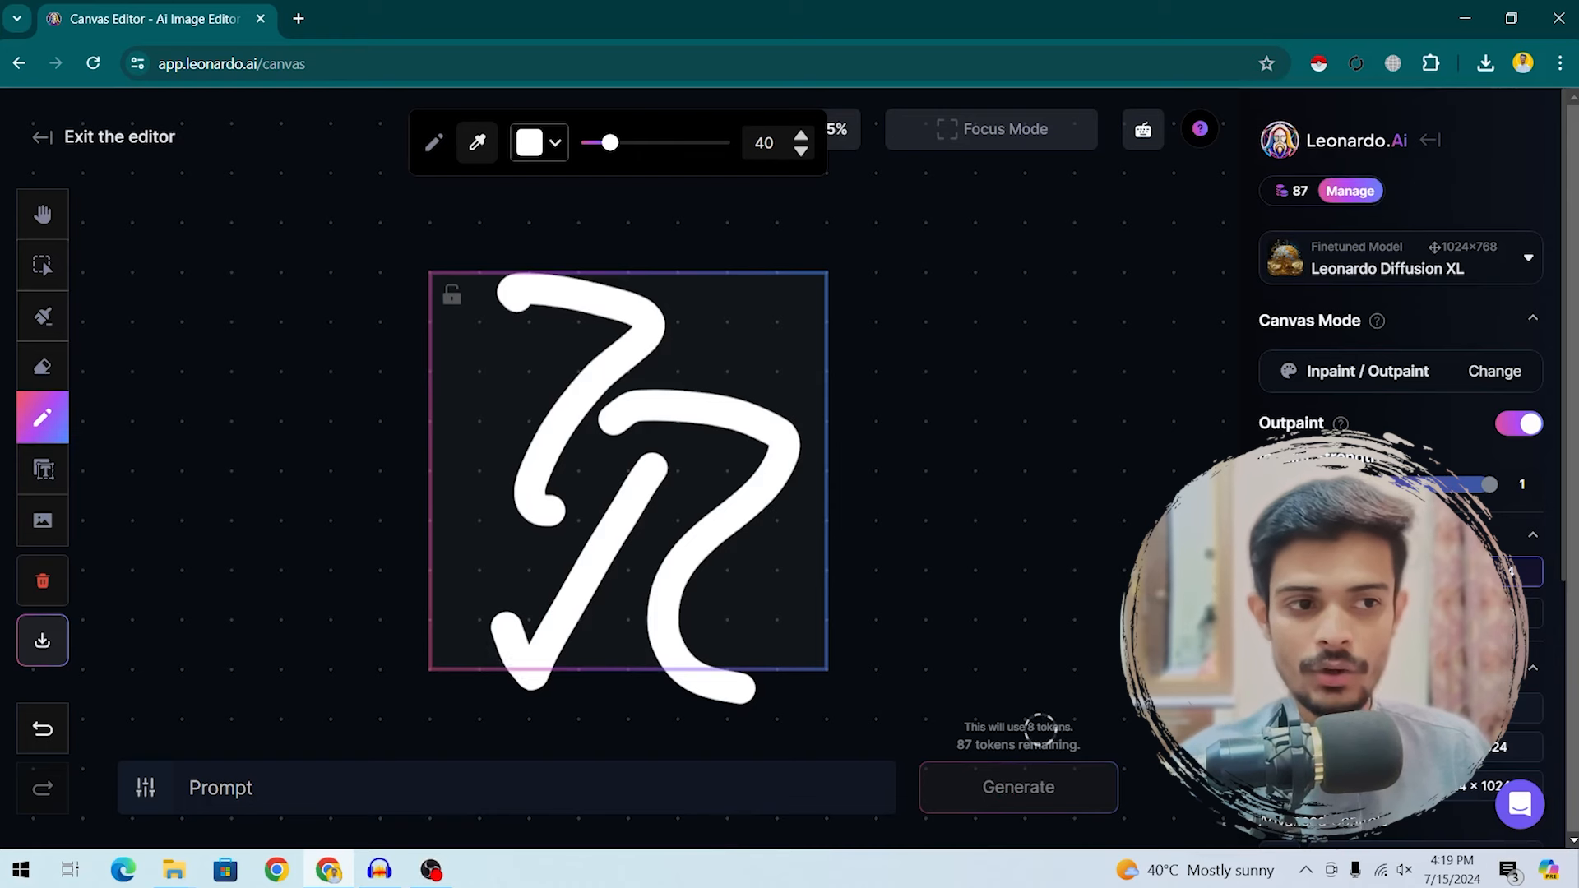
left_click(1352, 276)
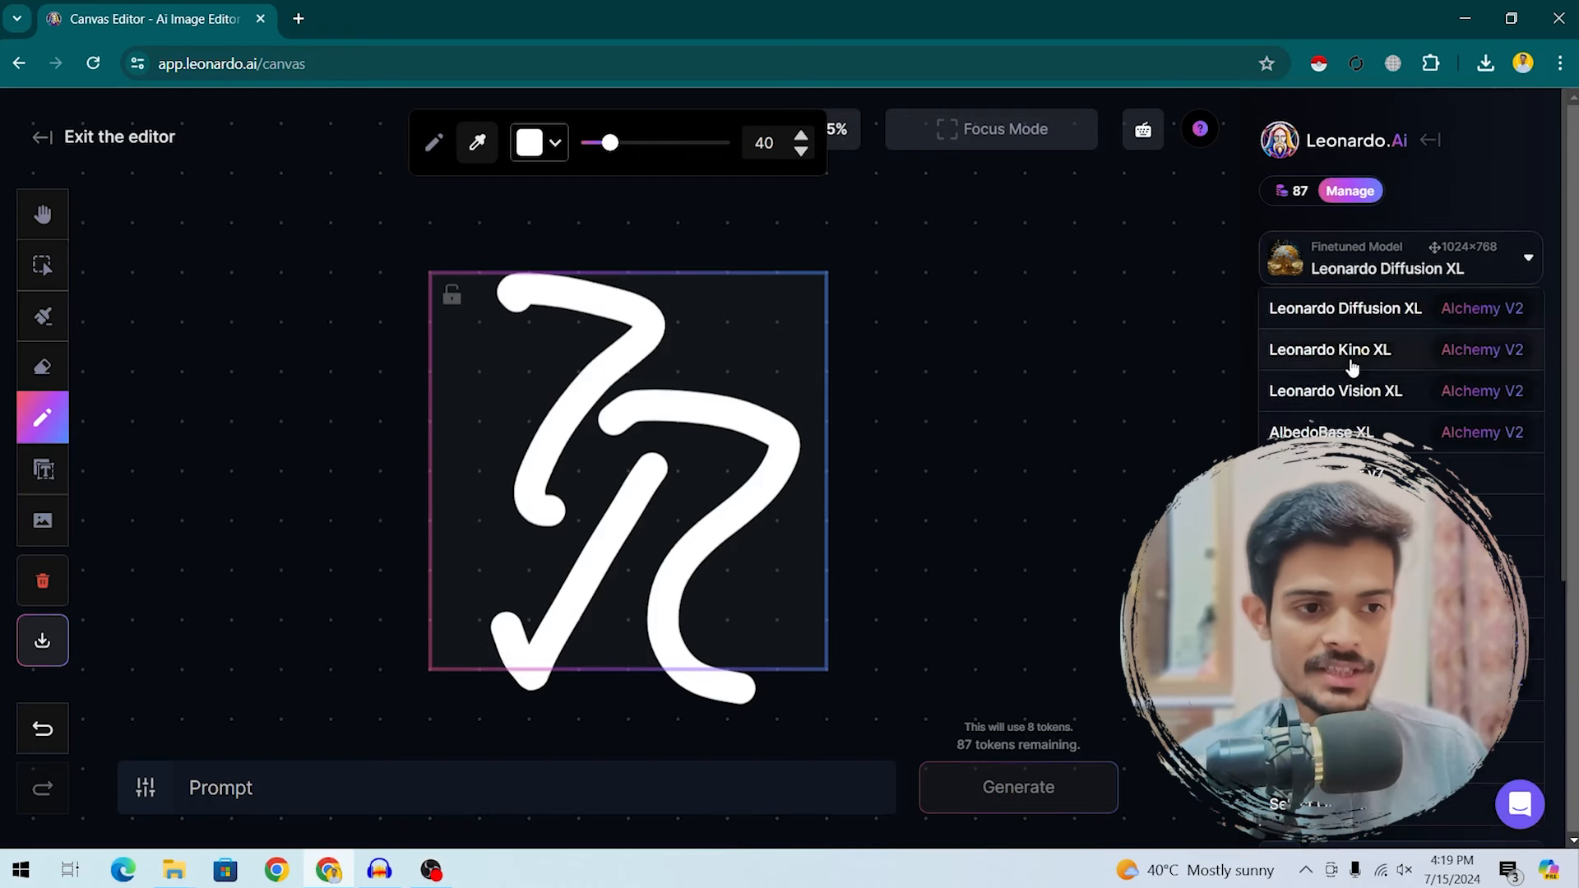
left_click(1118, 465)
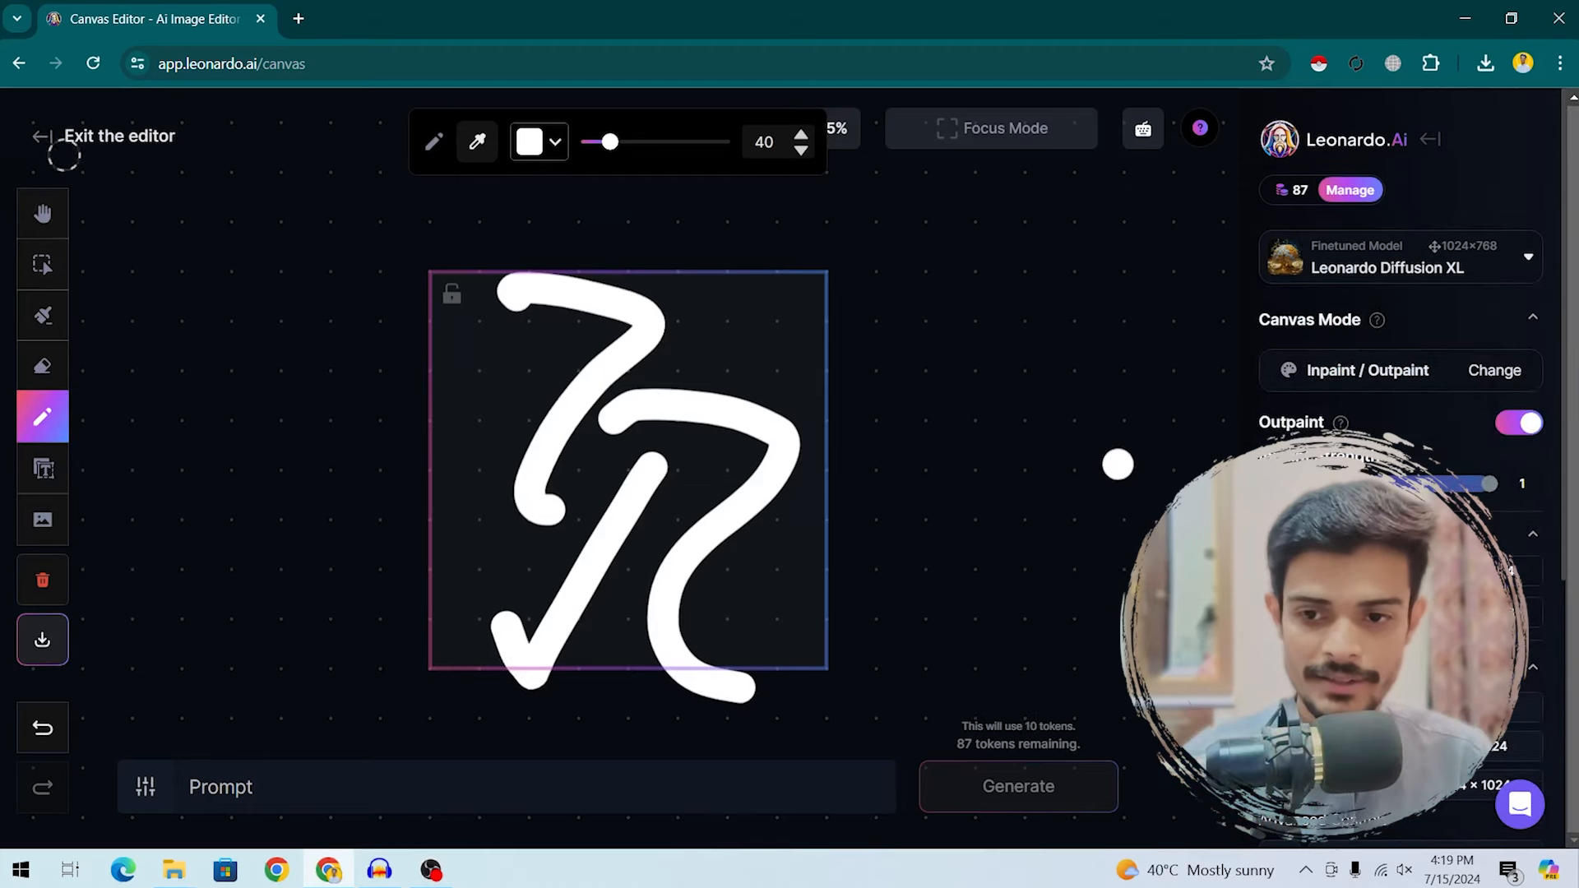
Step: Leave the Canvas Editor and open the Universal Upscaler, dismissing its introduction
left_click(67, 141)
left_click(103, 643)
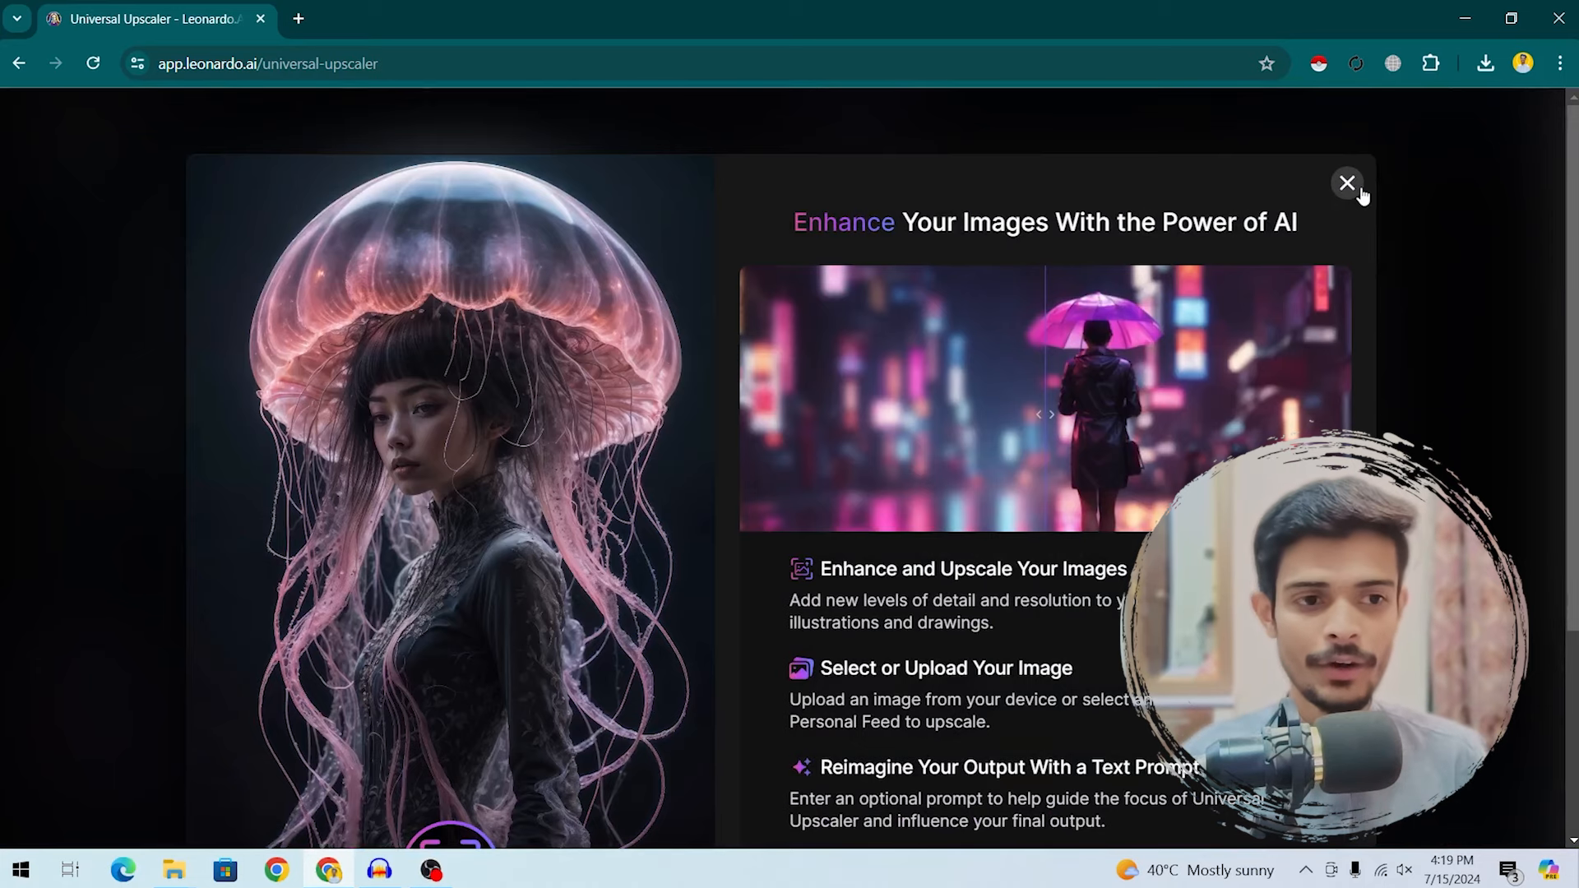
left_click(1359, 191)
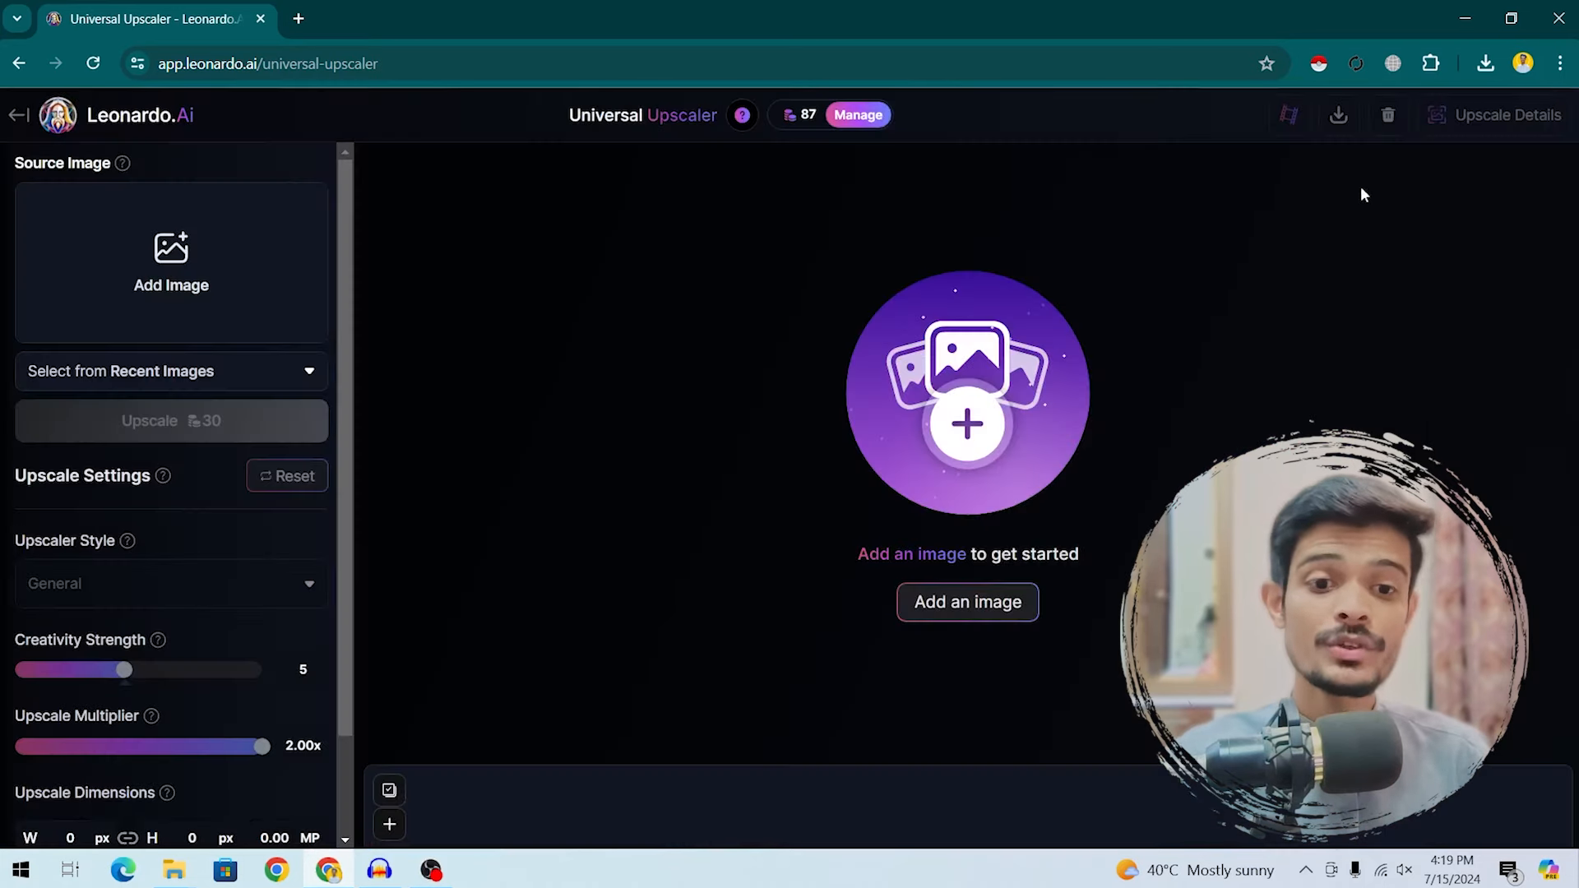
Step: Upload the mirrored aviator sunglasses picture from the Downloads folder as the upscaler's source image
left_click(1018, 460)
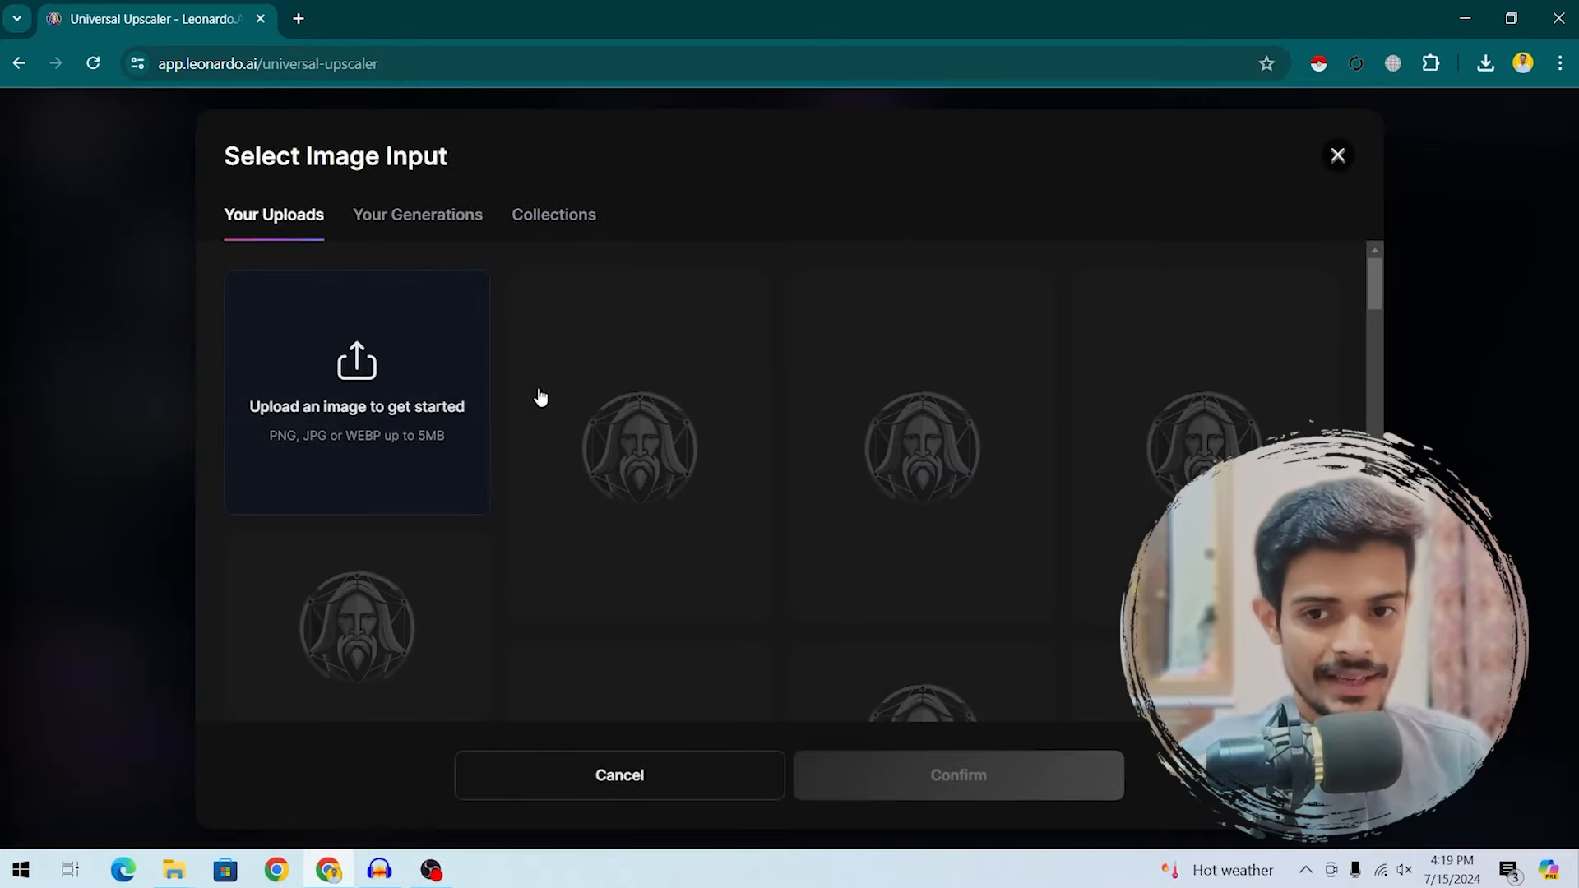
left_click(436, 372)
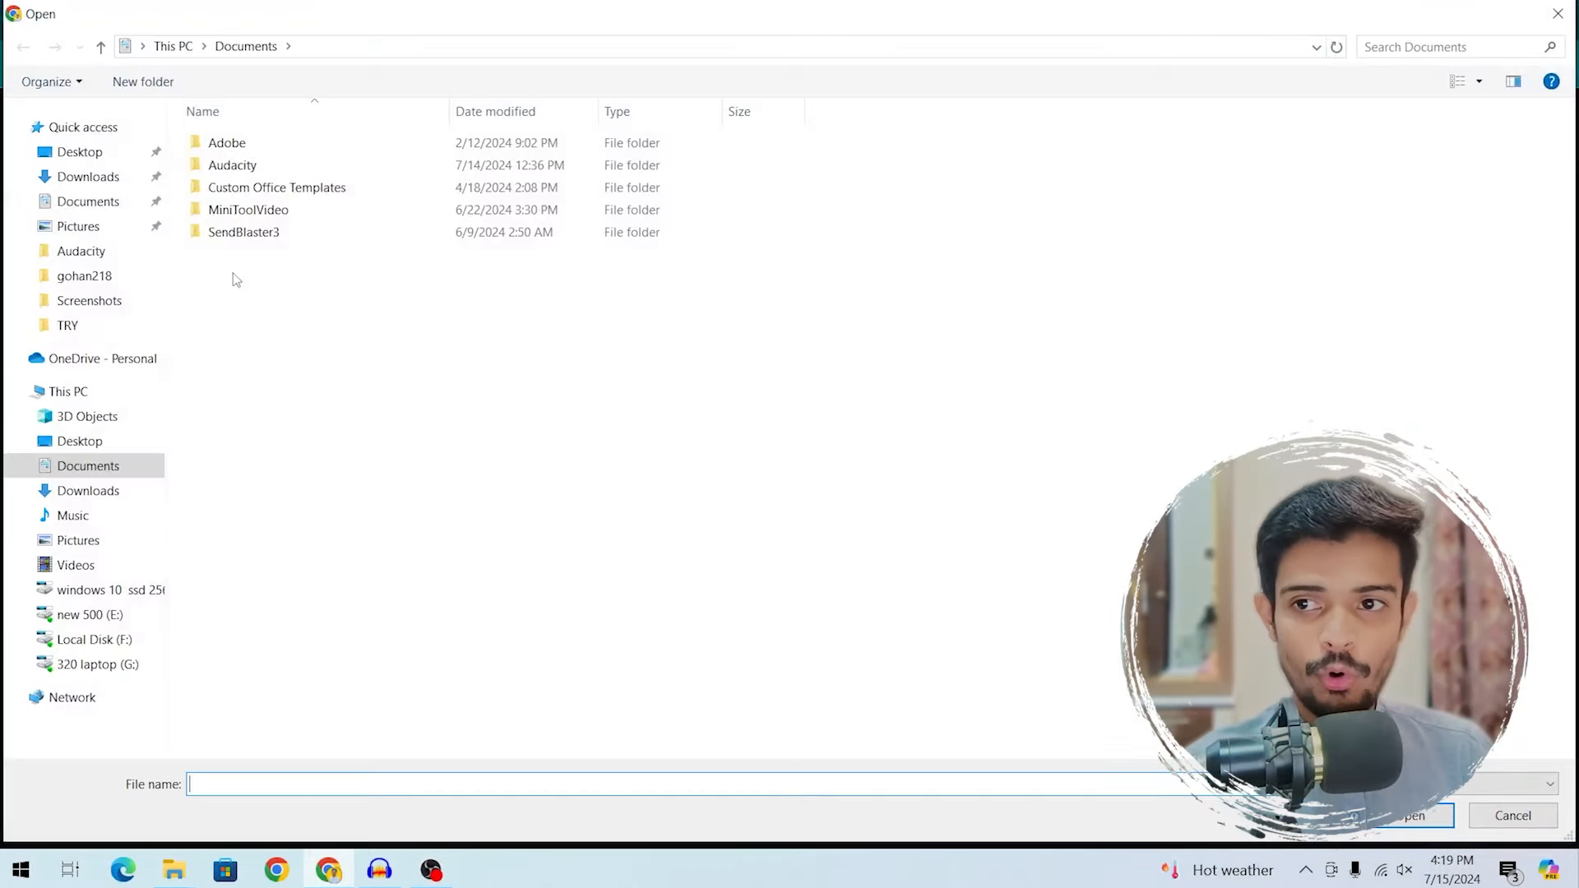
left_click(88, 176)
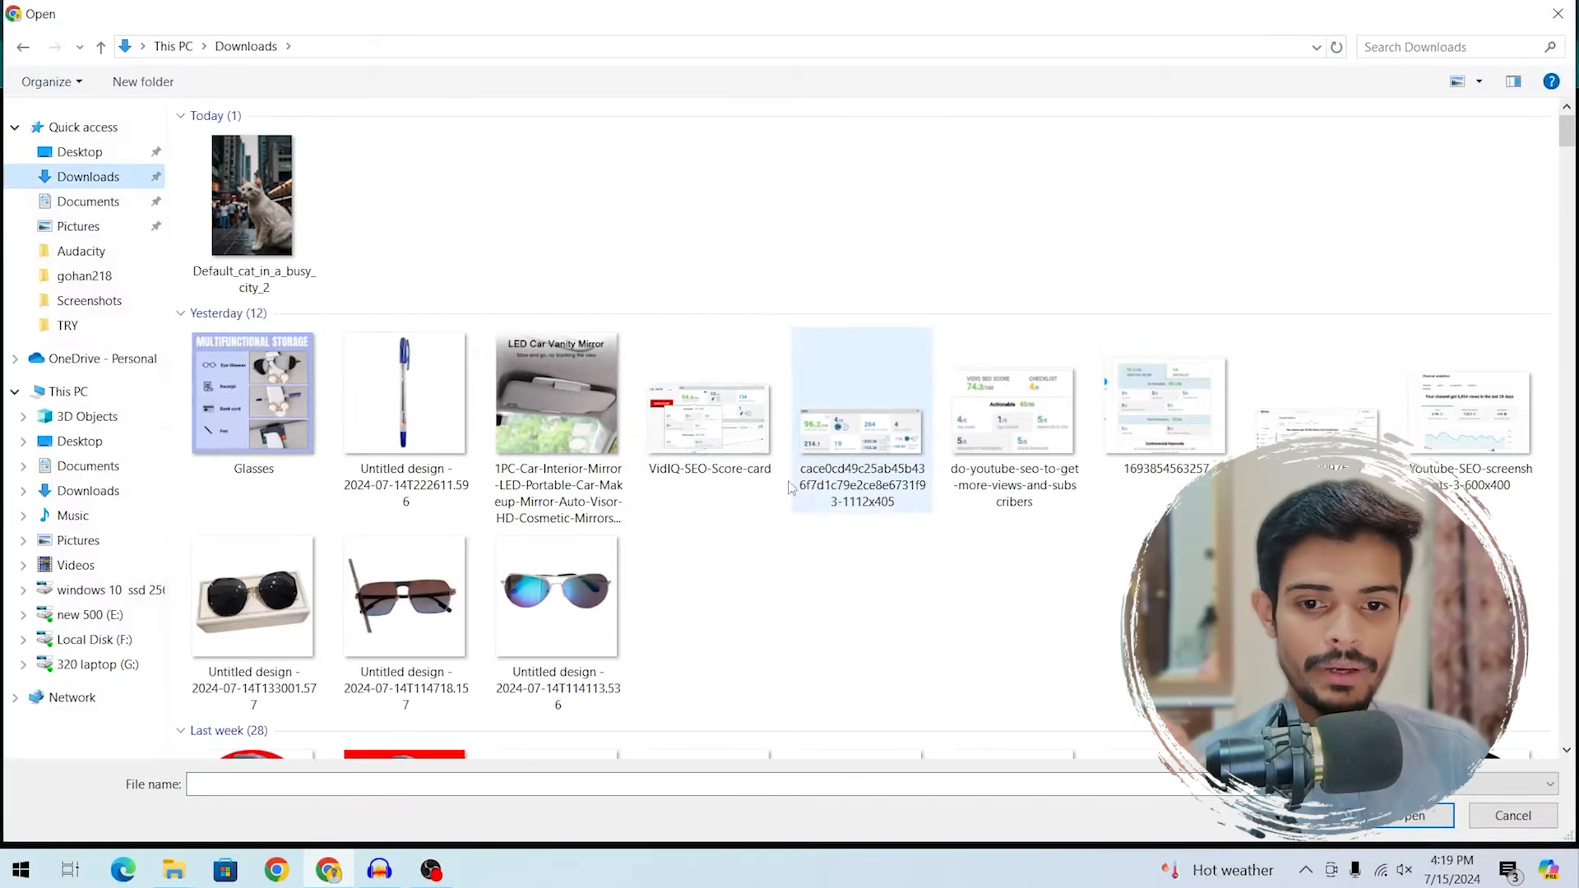
left_click(575, 596)
left_click(1402, 817)
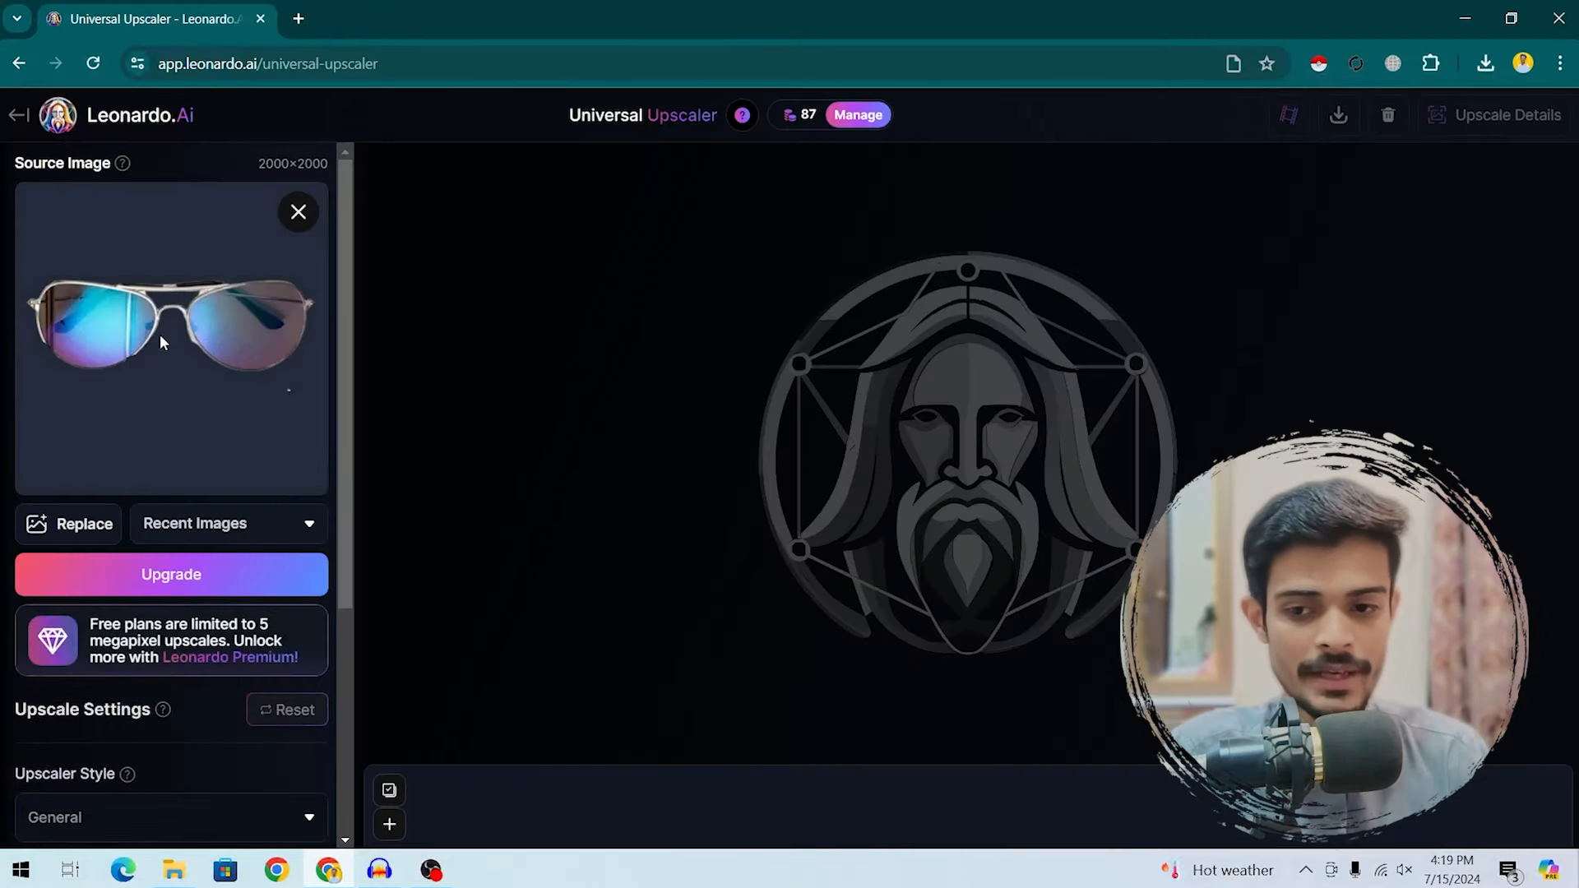
Step: Replace the source image with the previously generated picture of the orange cat beside a yellow taxi
left_click(289, 523)
double_click(420, 213)
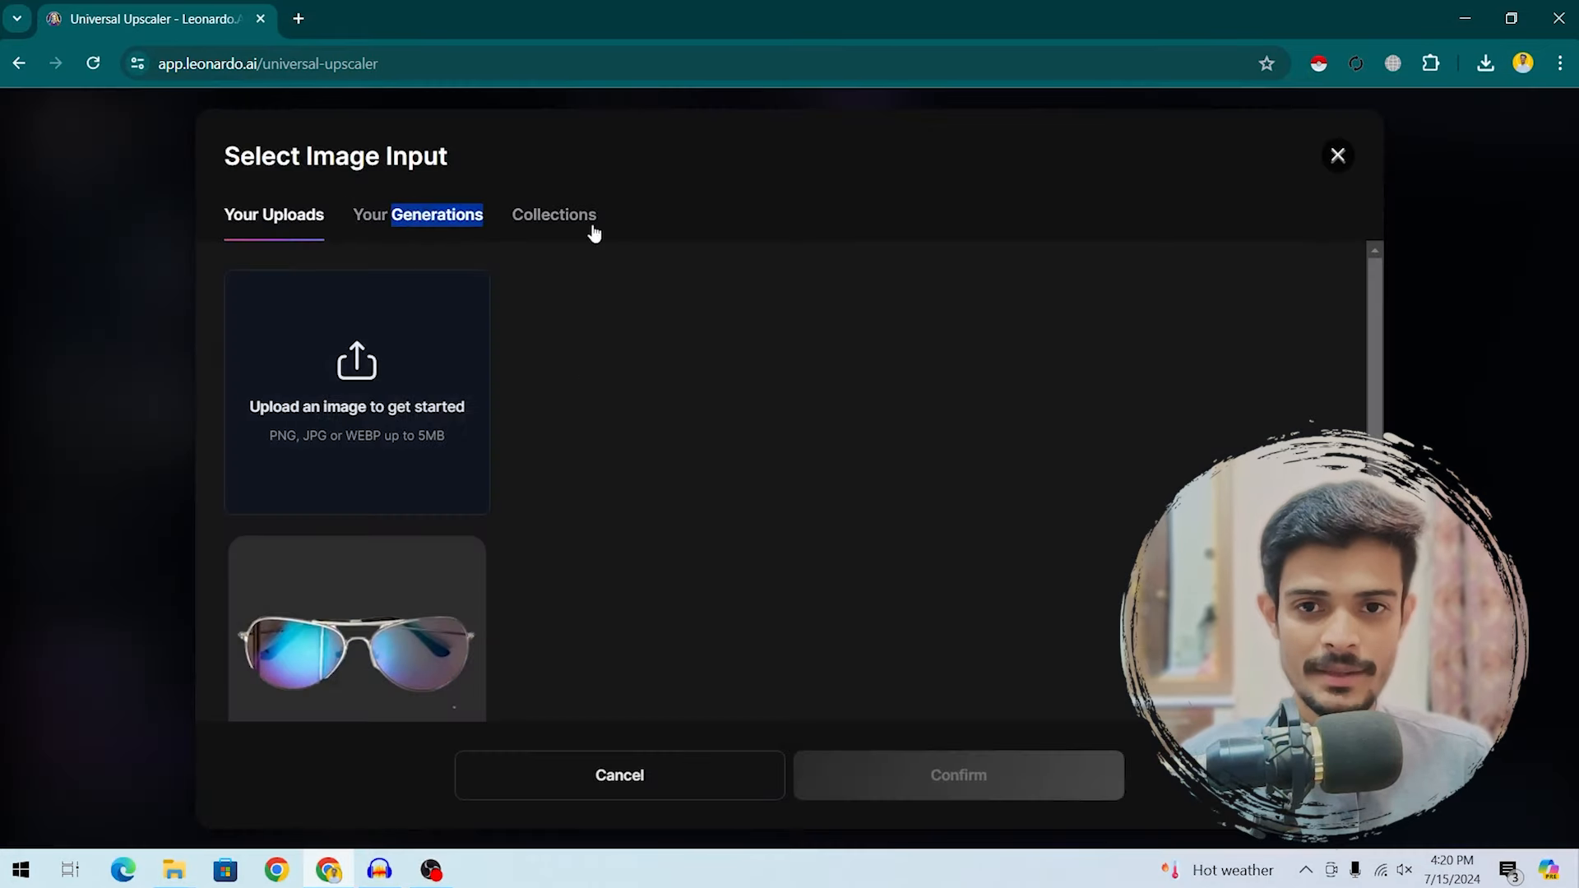
left_click(589, 225)
left_click(425, 226)
left_click(572, 216)
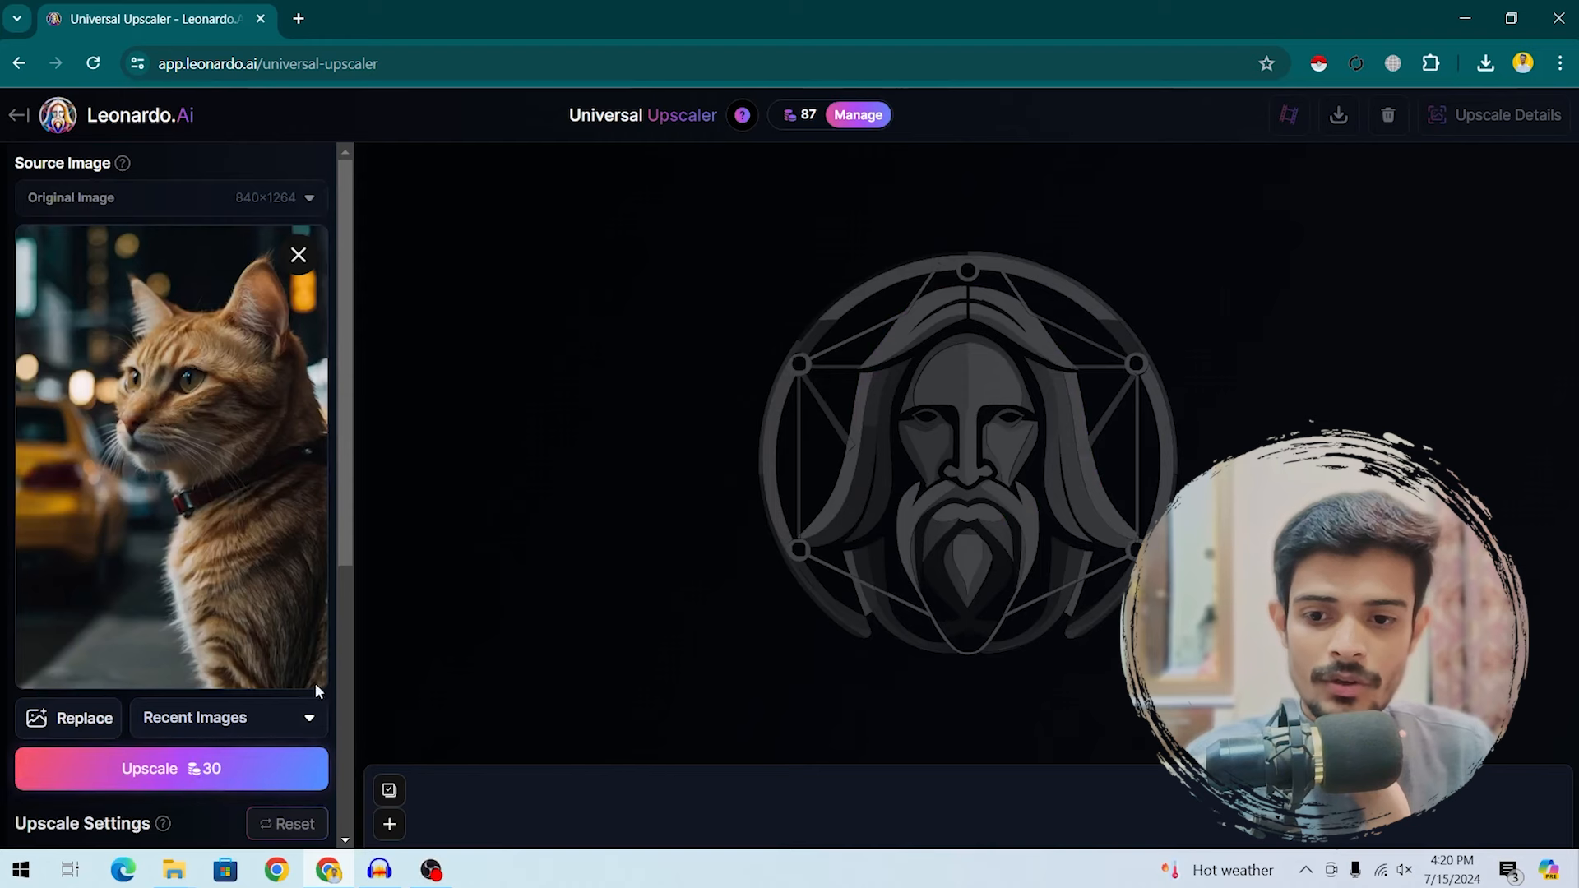
Step: Set the upscale Creativity Strength to 10 and the Upscaler Style to Cinematic
scroll(310, 659, "down", 2)
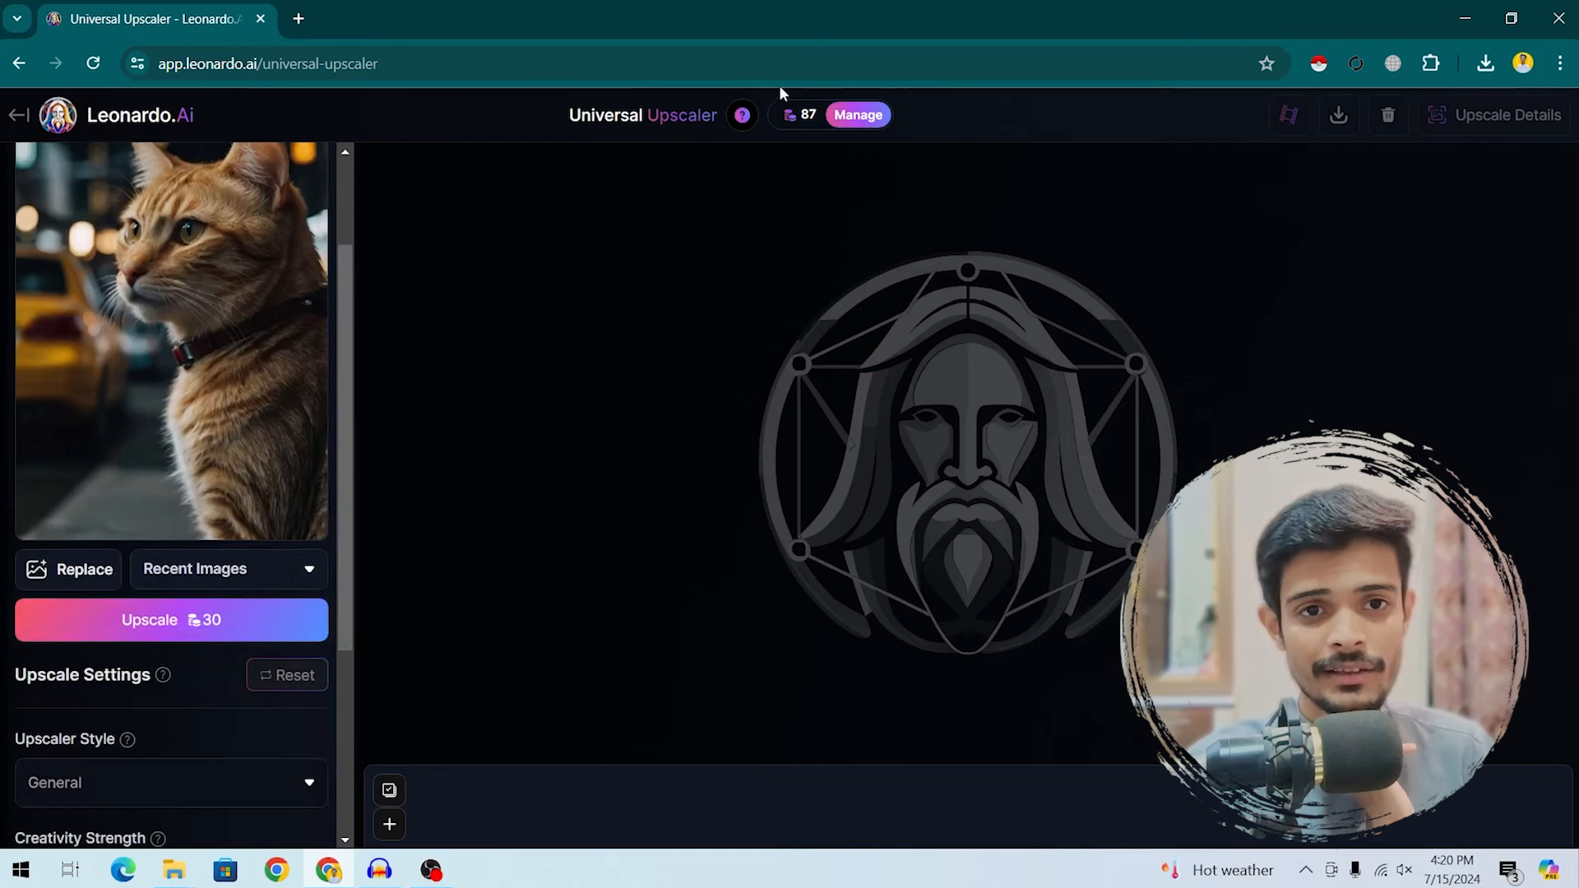
mouse_move(812, 119)
scroll(151, 561, "down", 4)
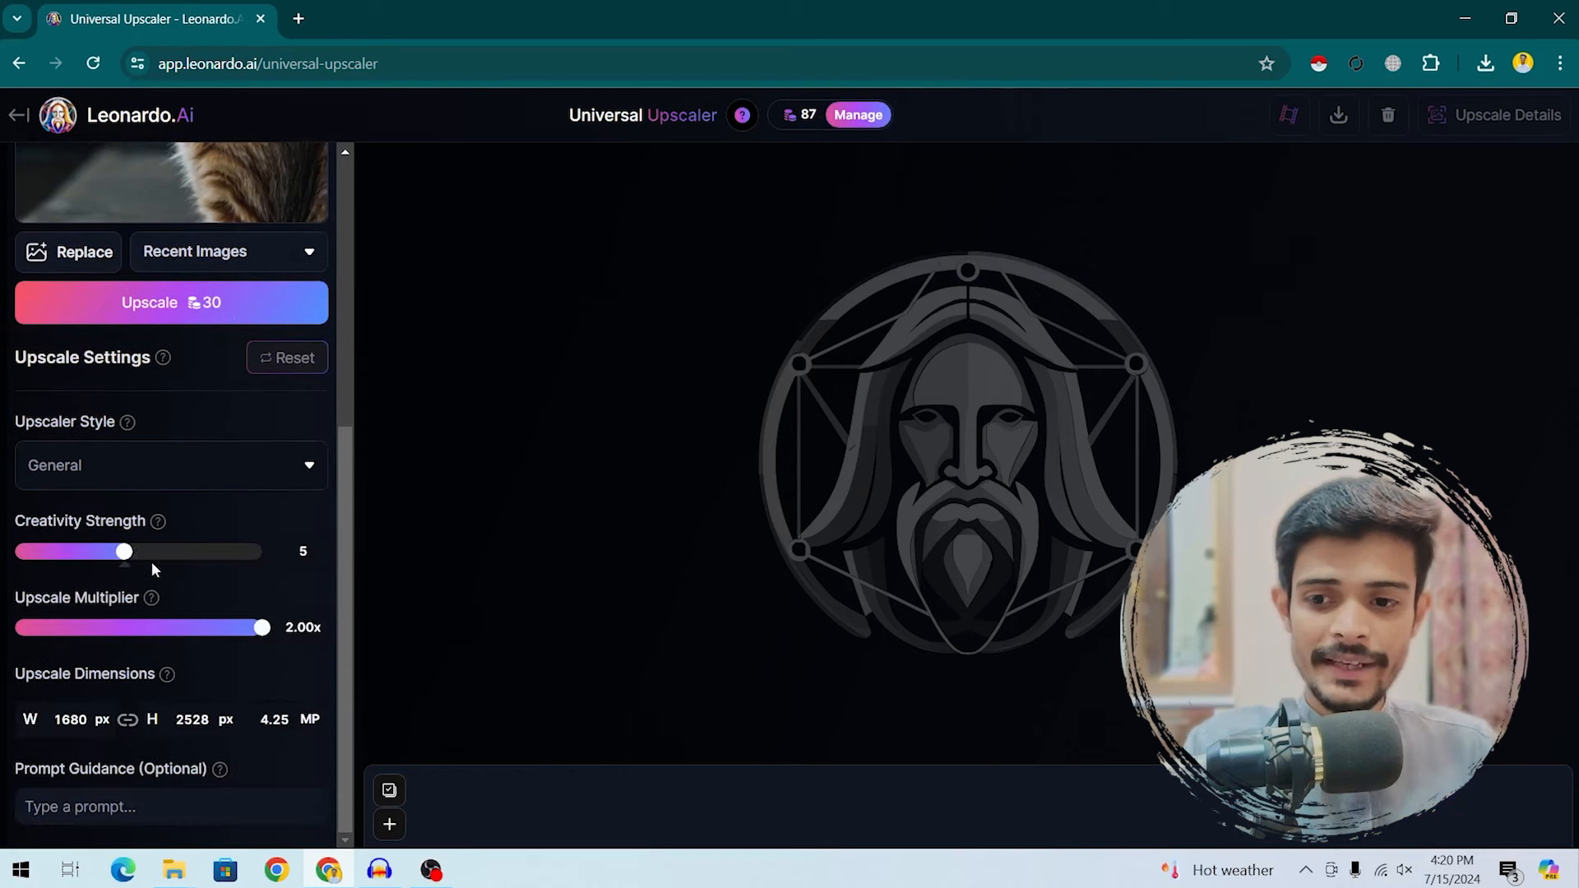
left_click_drag(174, 555, 362, 542)
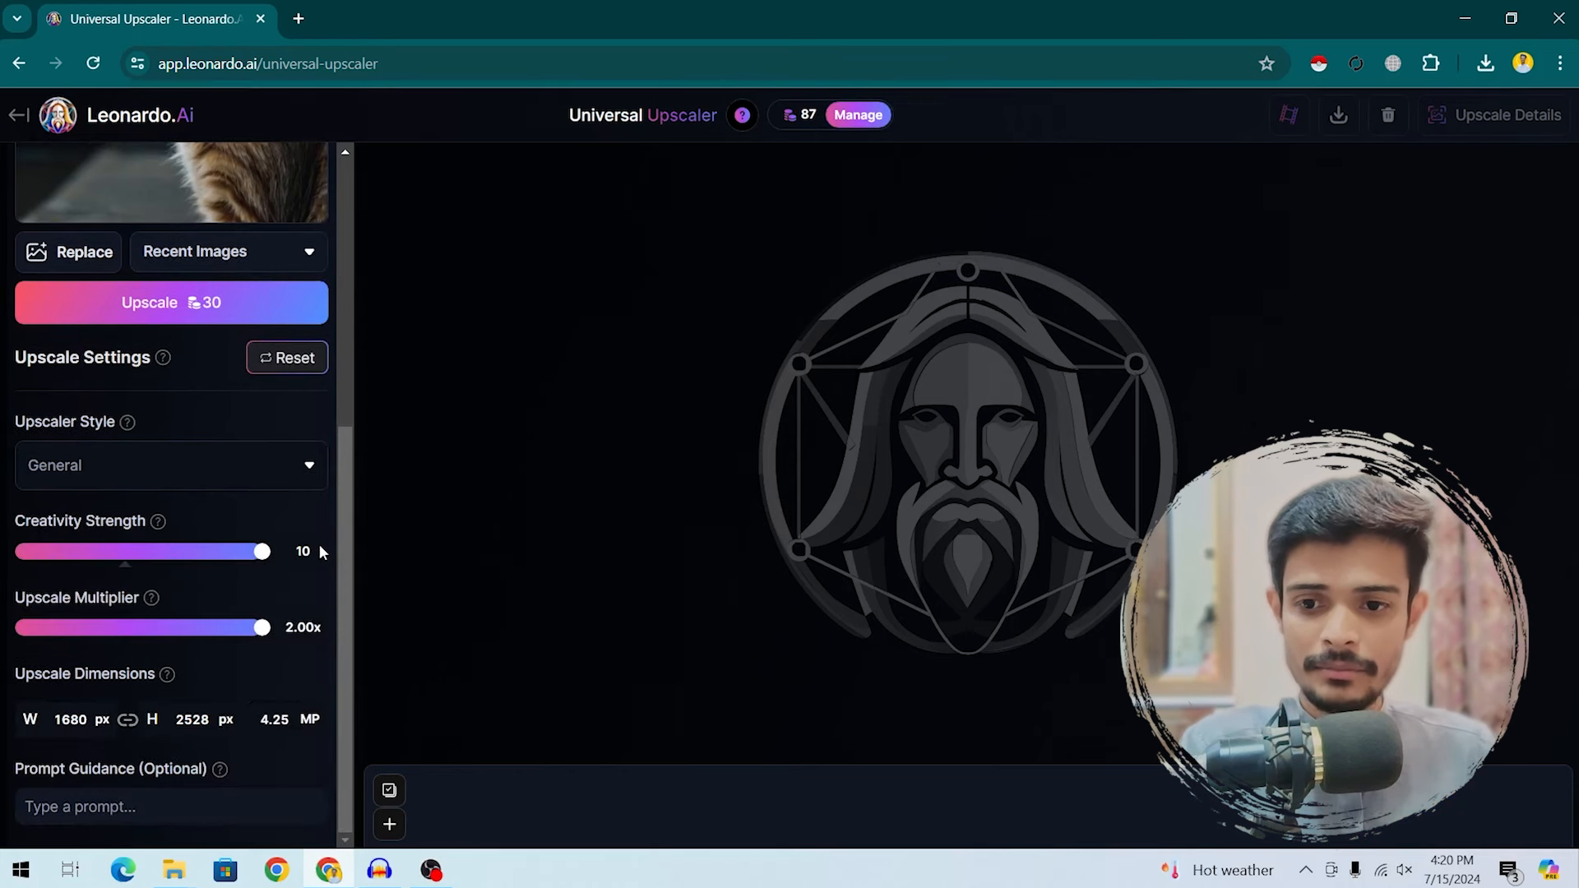
scroll(283, 633, "up", 2)
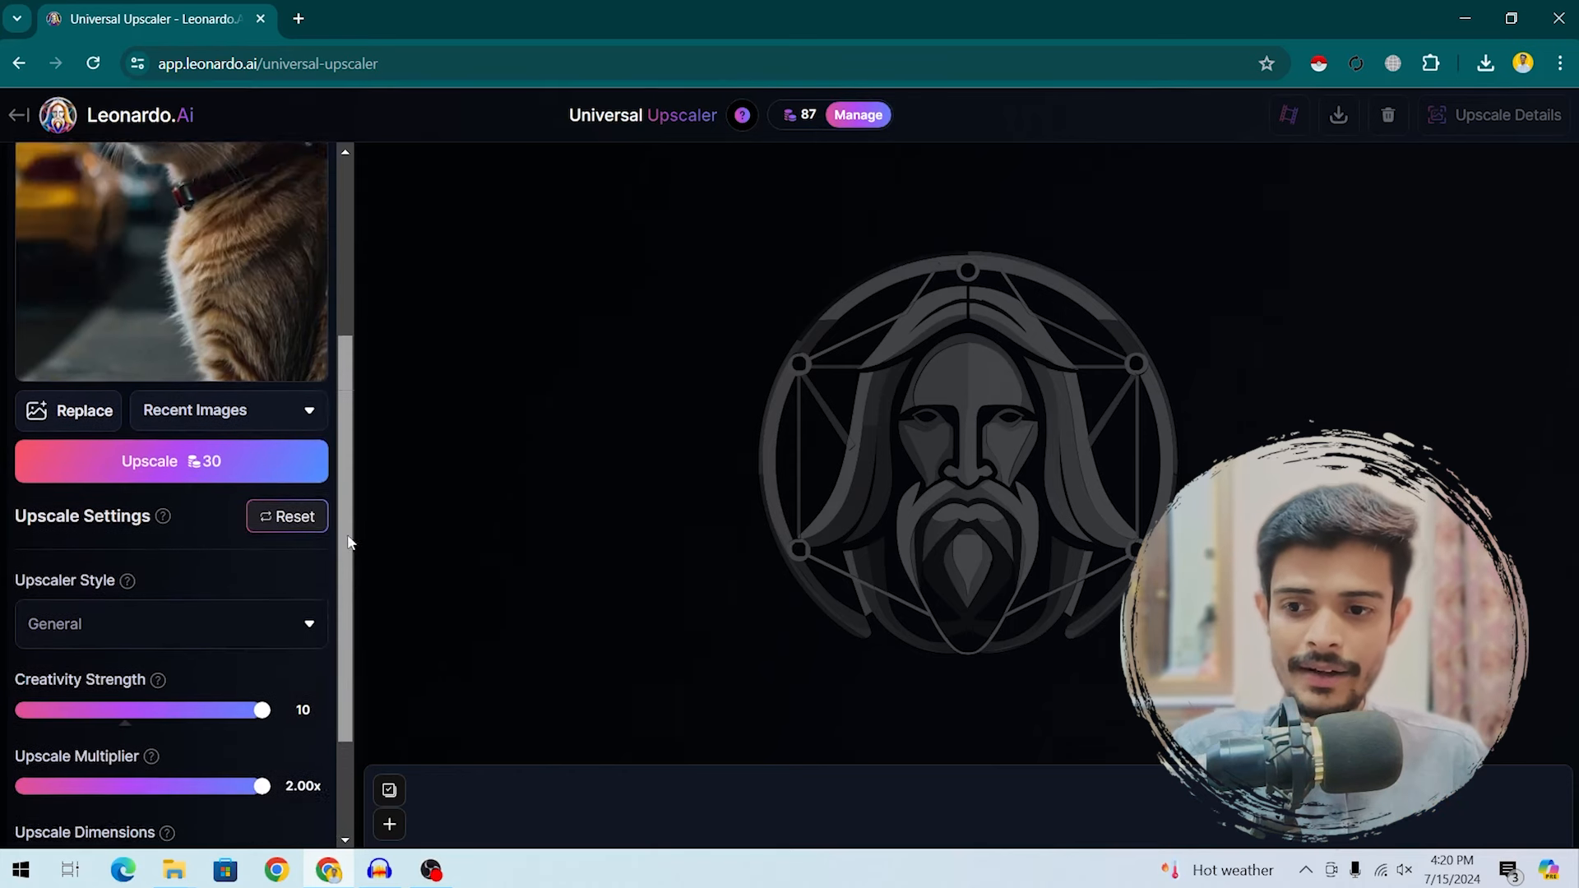
left_click(284, 635)
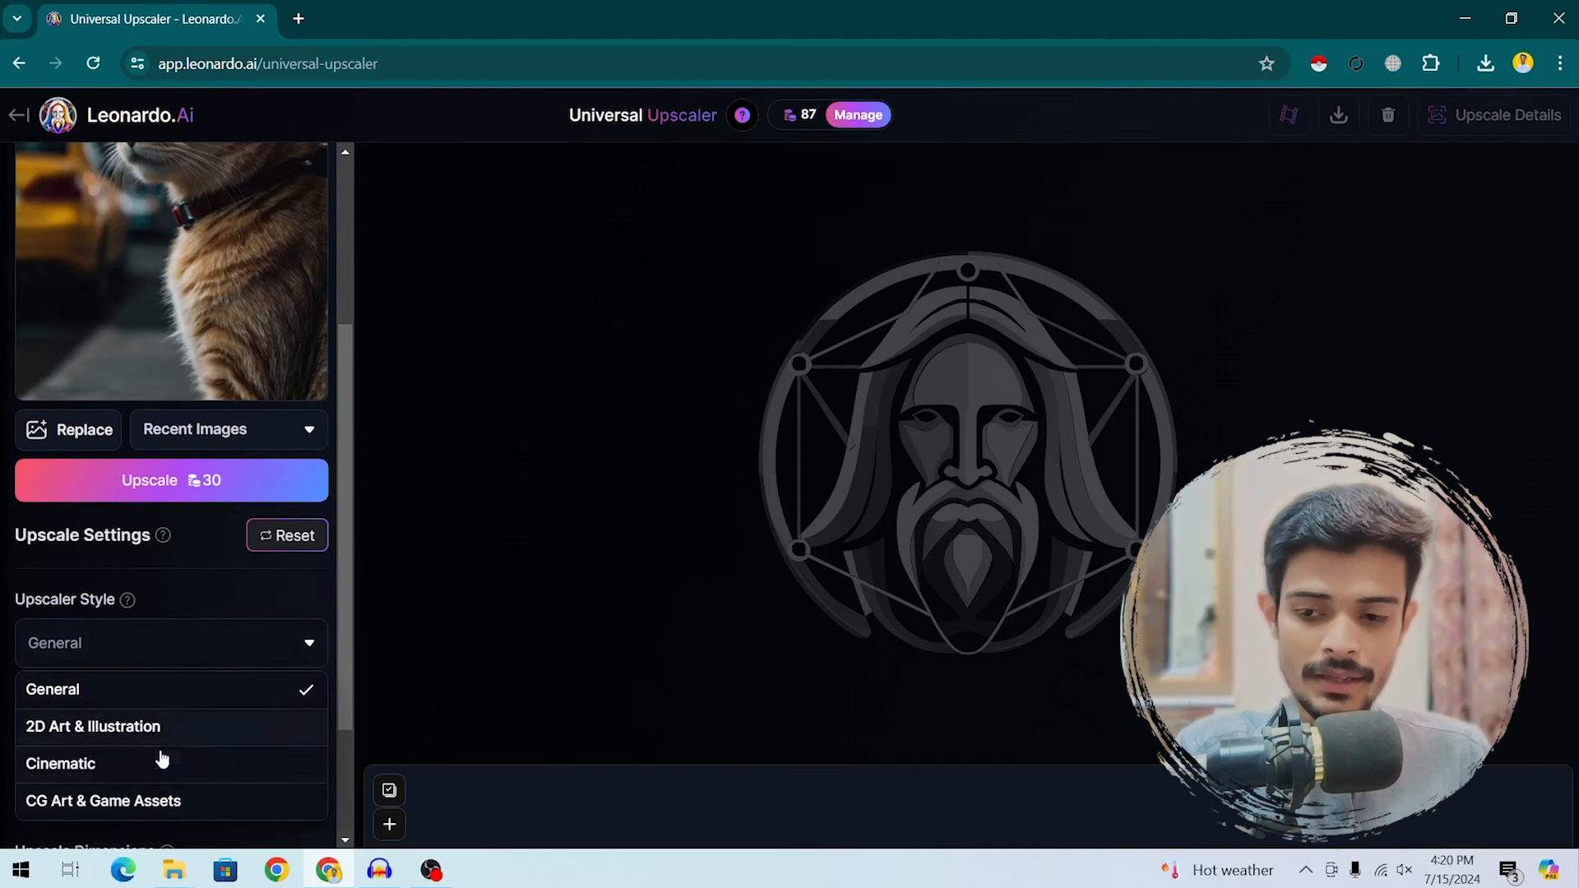
left_click(125, 766)
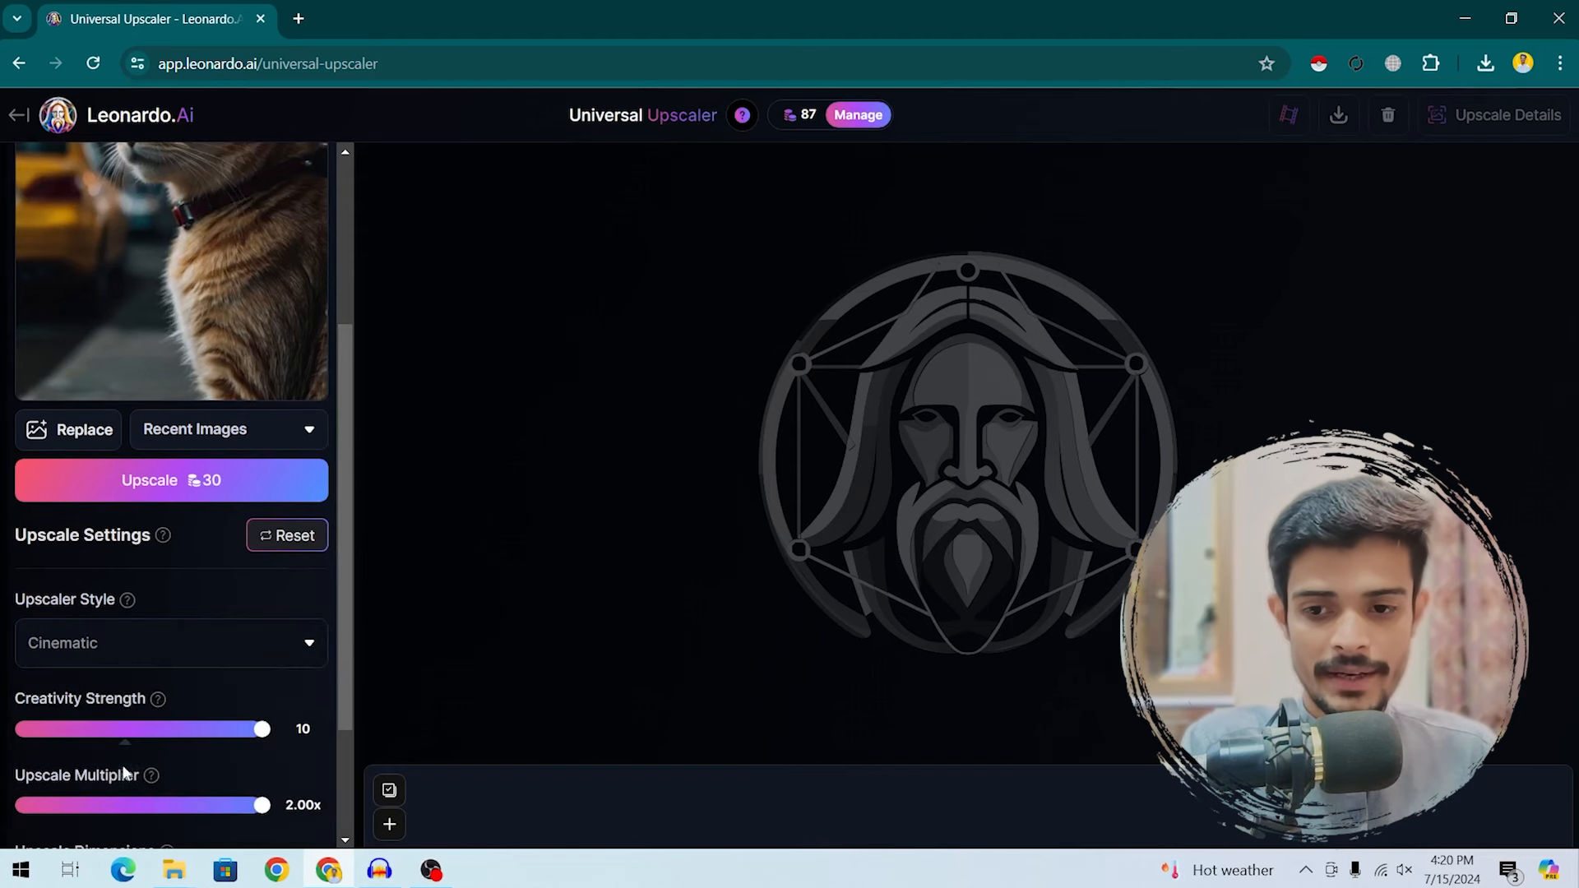
Step: Upscale the orange cat image and download the result
left_click(176, 485)
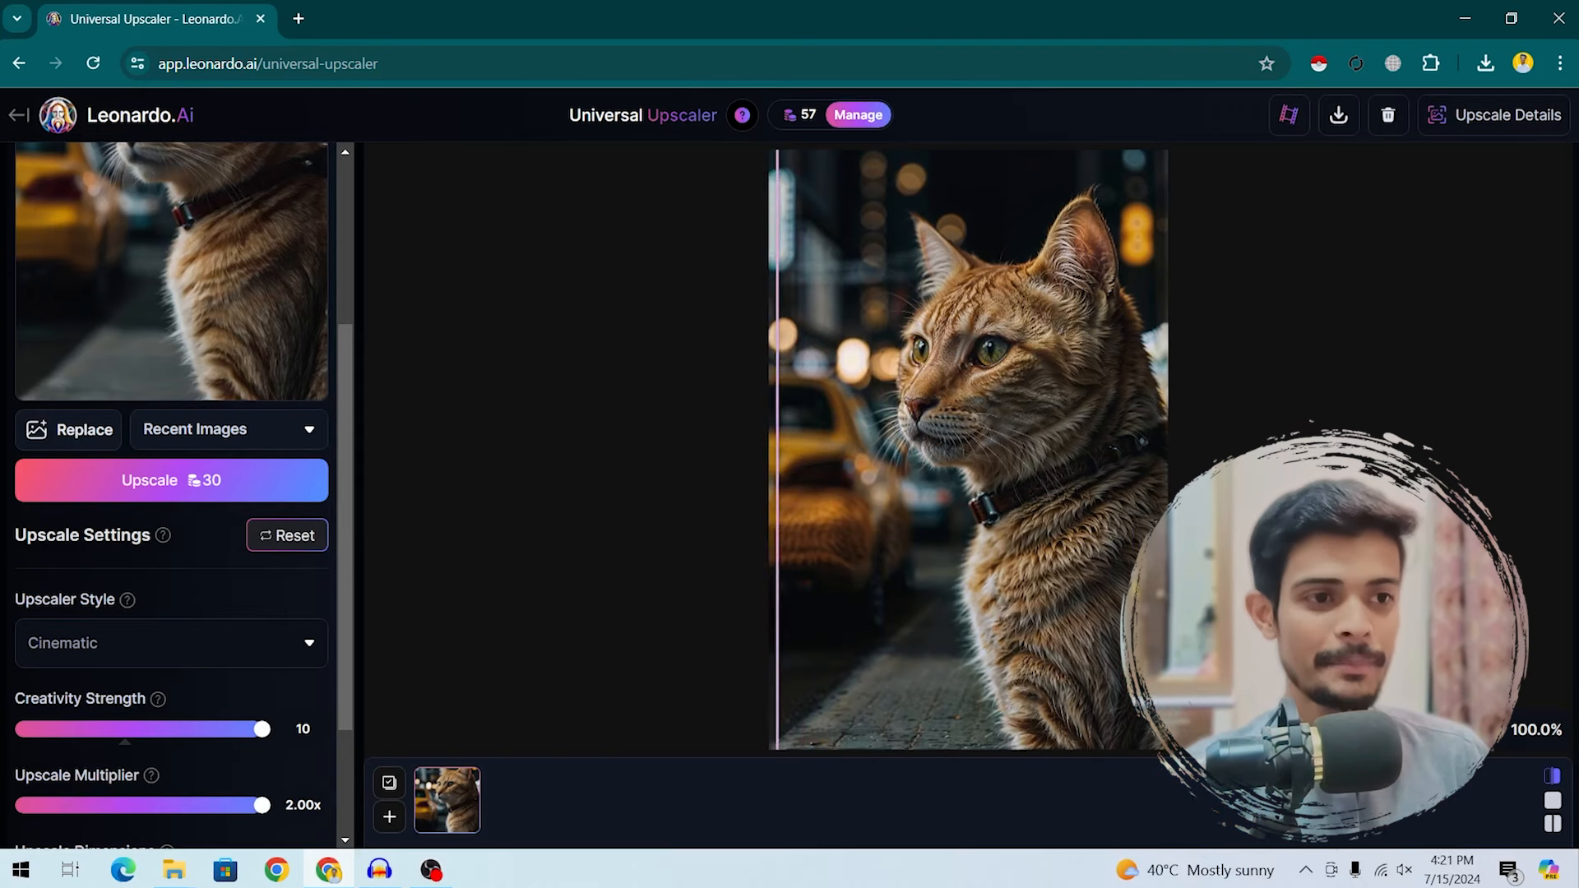
left_click(1339, 119)
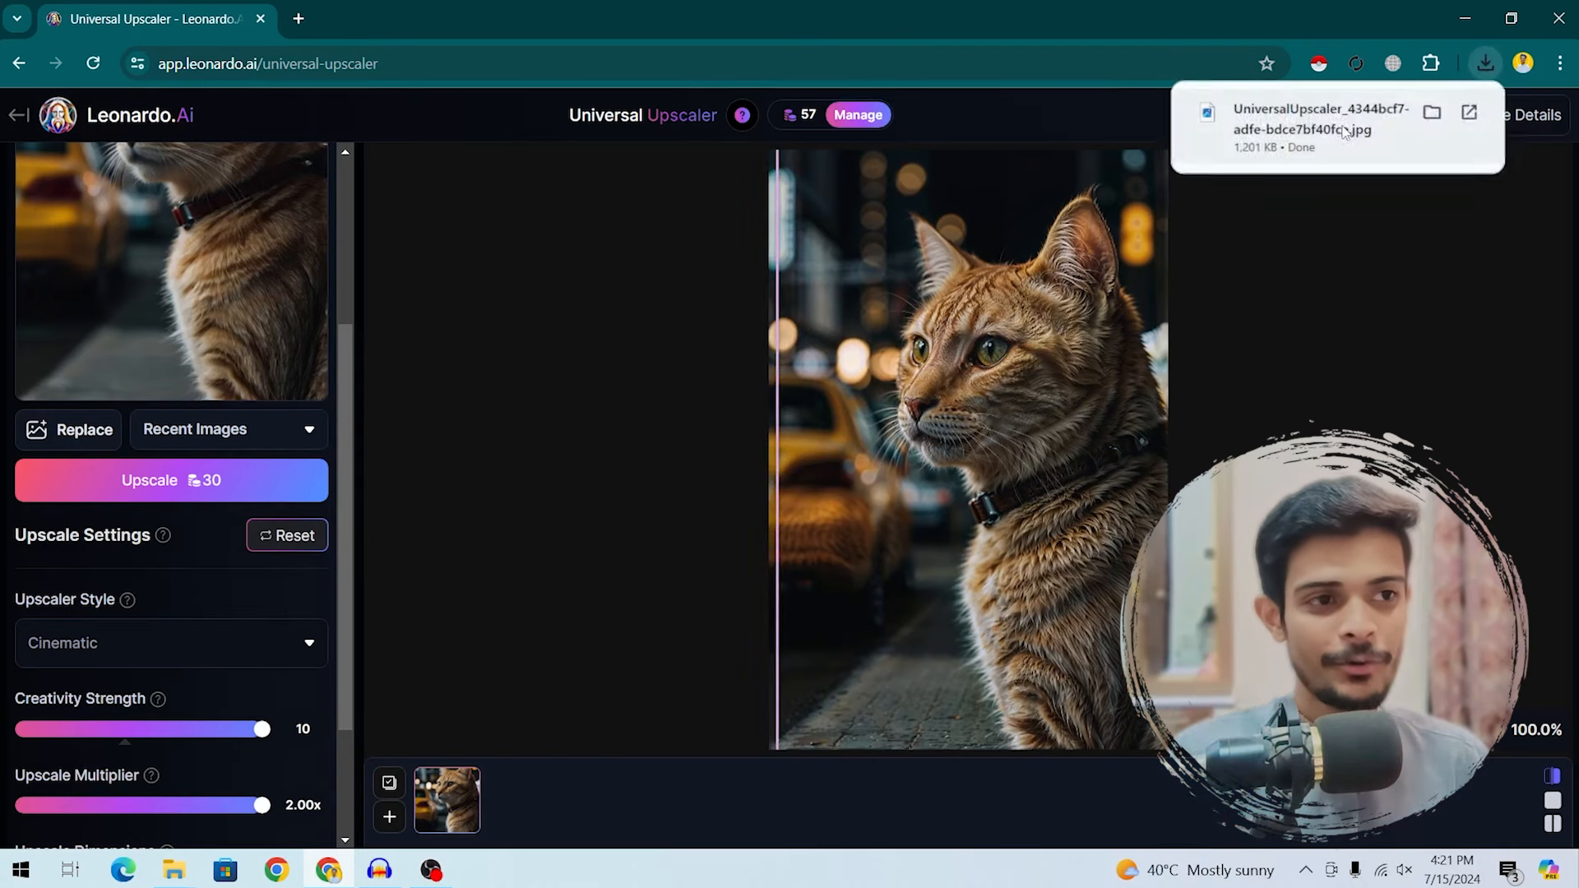
Step: Open the downloaded upscaled image in the photo viewer and examine the detail of the cat's eyes, whiskers and fur up close
left_click(1387, 129)
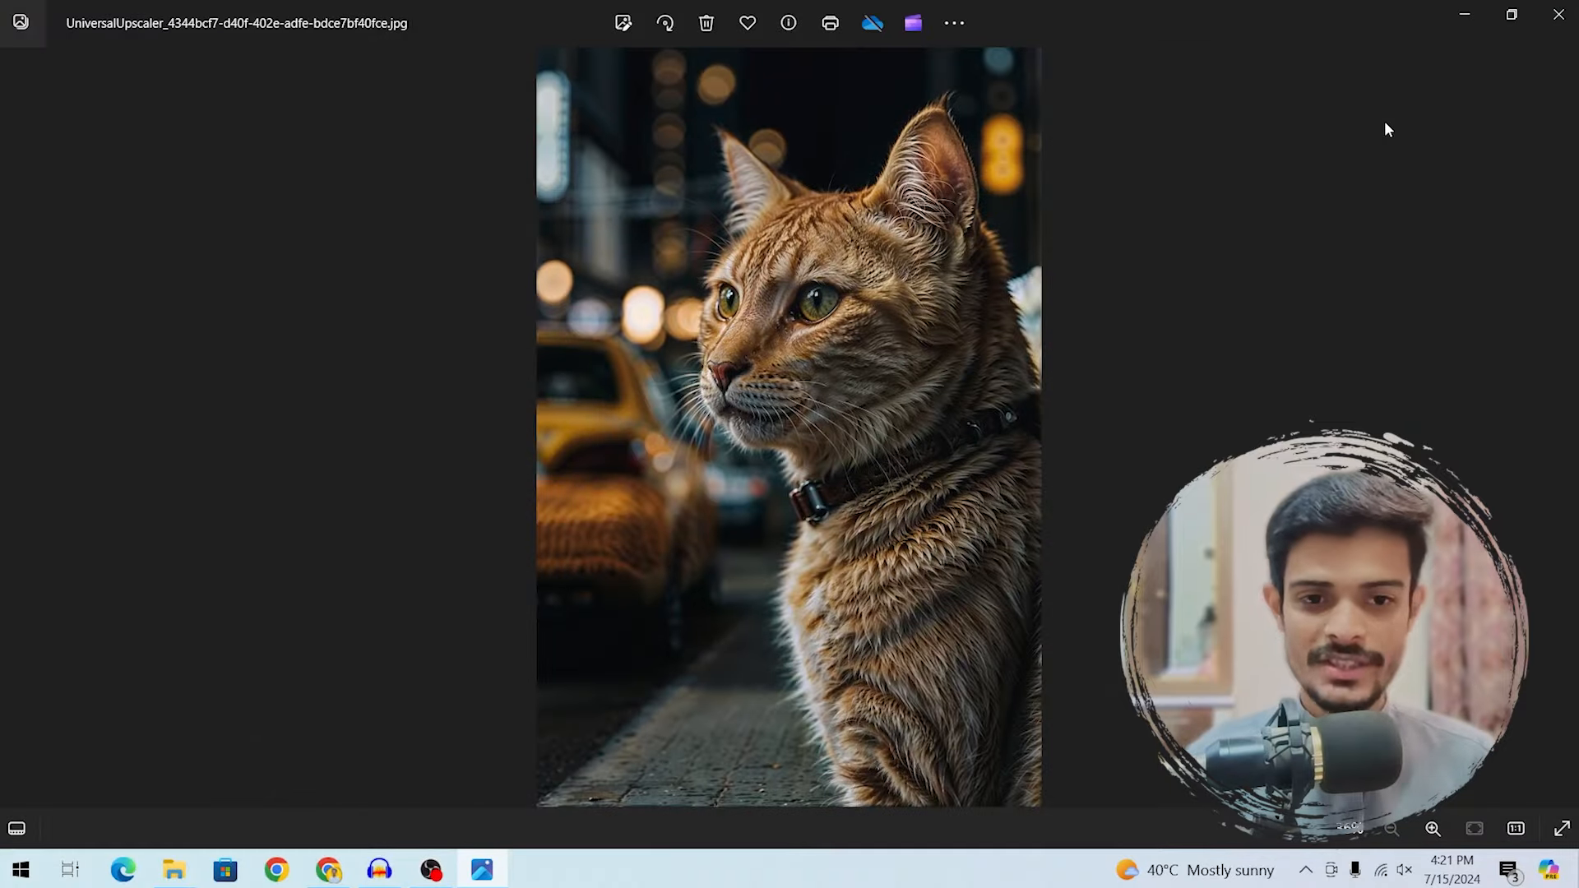
scroll(976, 318, "up", 3)
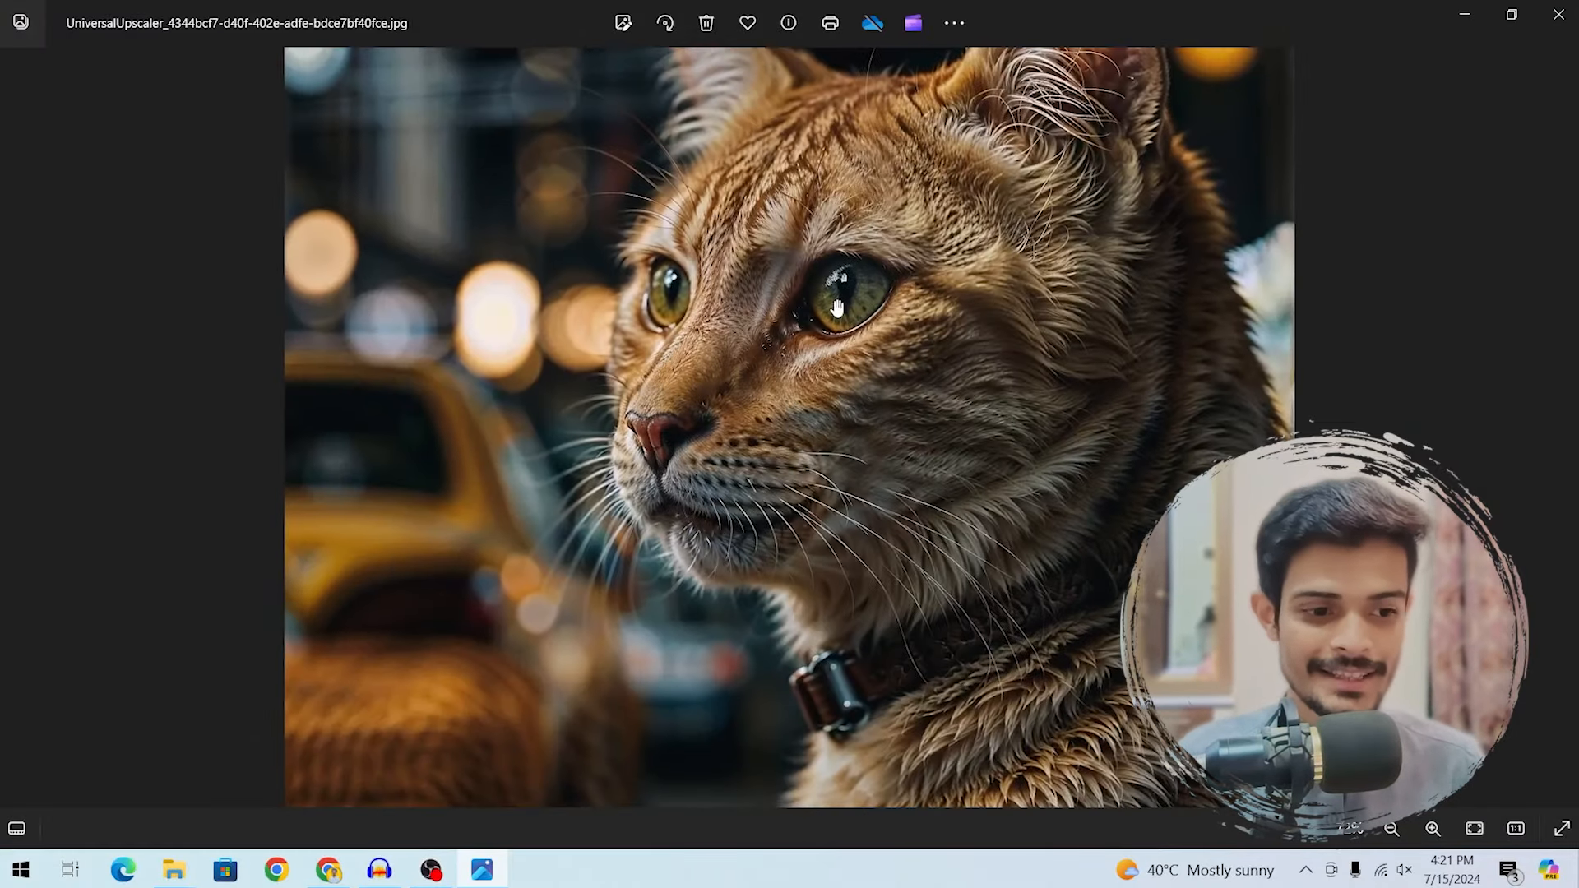
left_click(1432, 828)
left_click(1432, 828)
left_click(1431, 828)
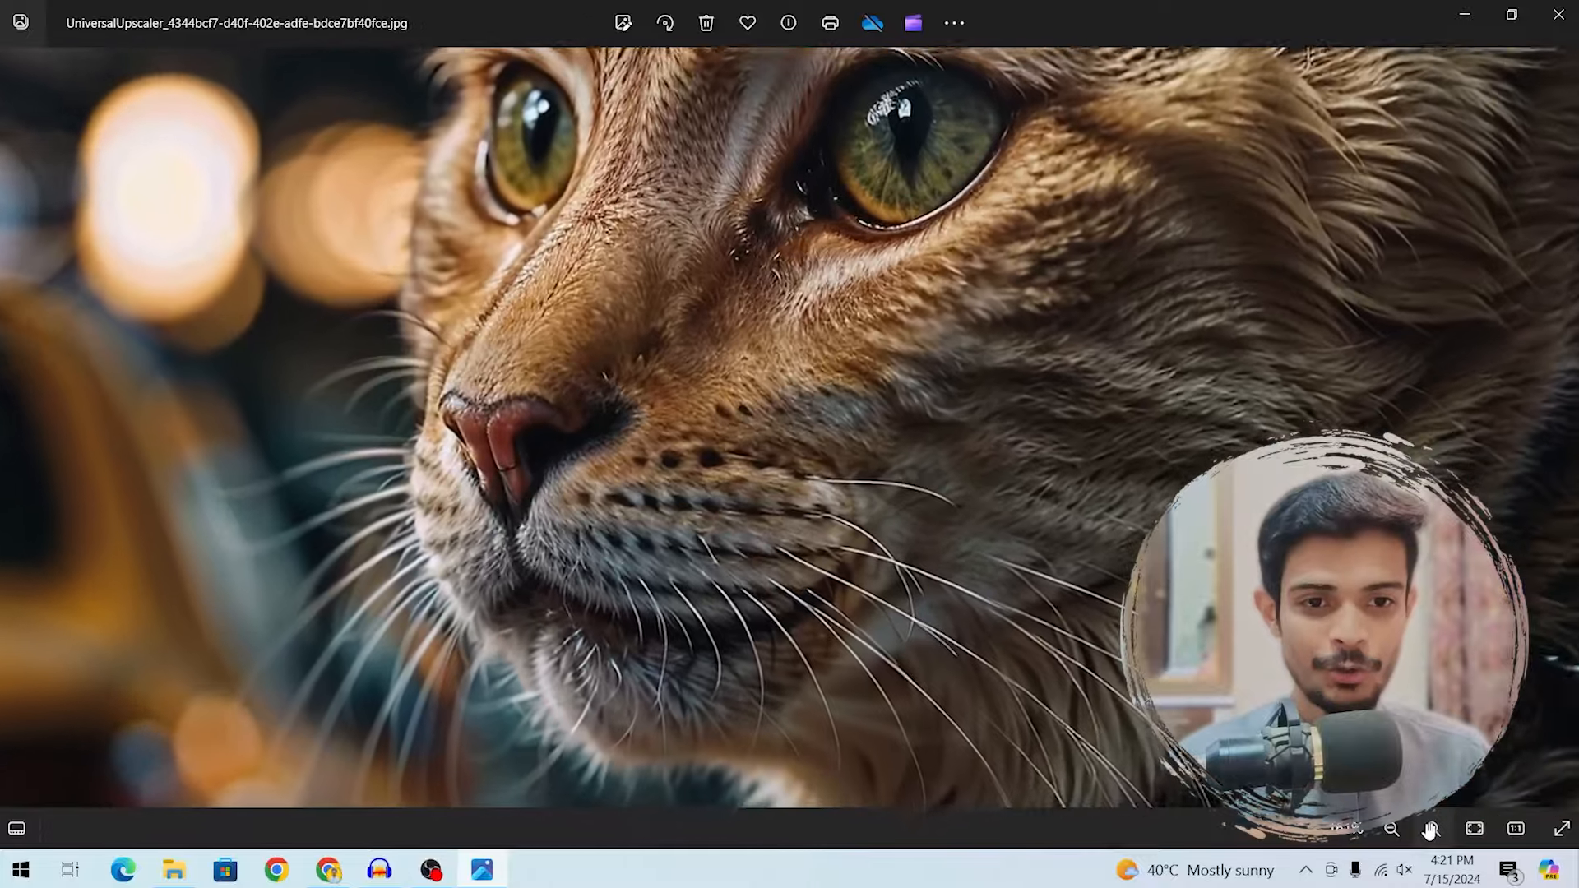
left_click_drag(973, 111, 973, 349)
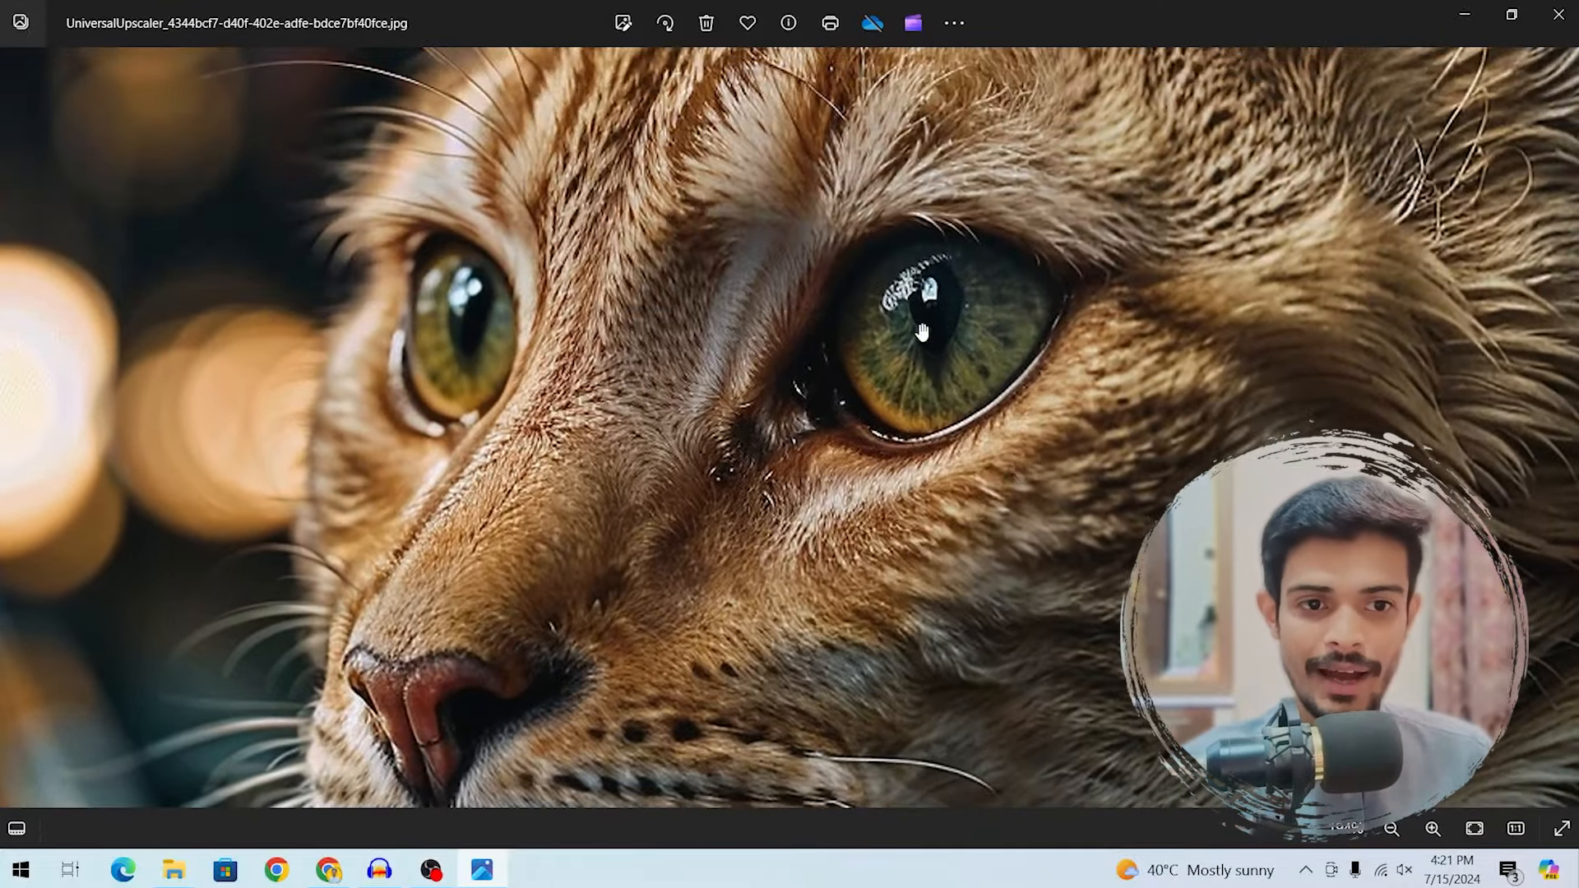
left_click_drag(1448, 691, 885, 362)
left_click_drag(964, 468, 1132, 299)
left_click_drag(876, 535, 1029, 450)
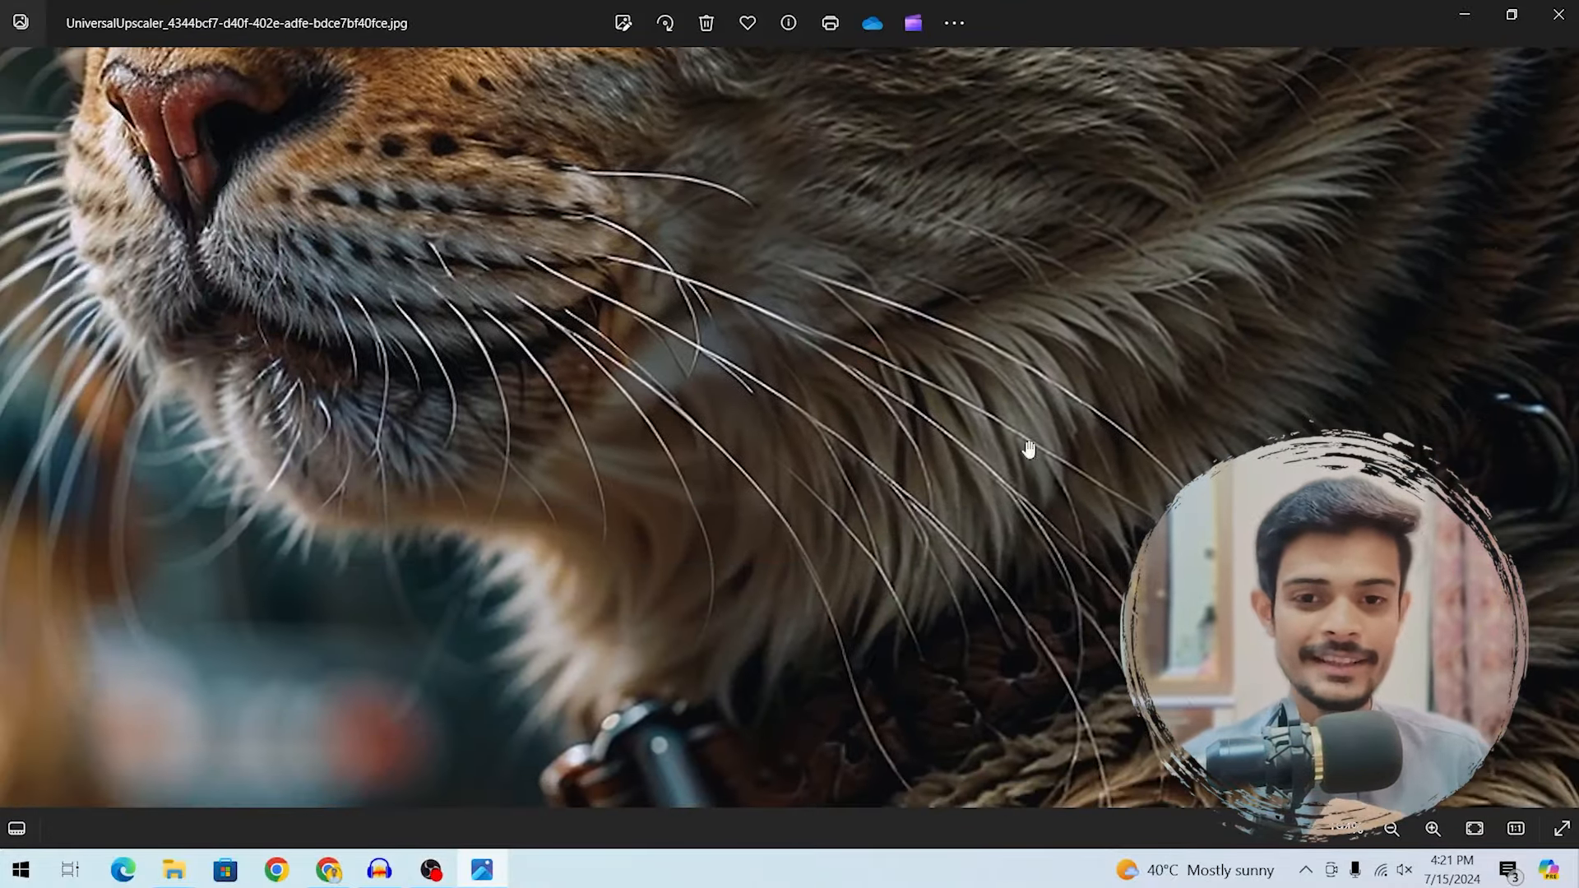
left_click(1391, 828)
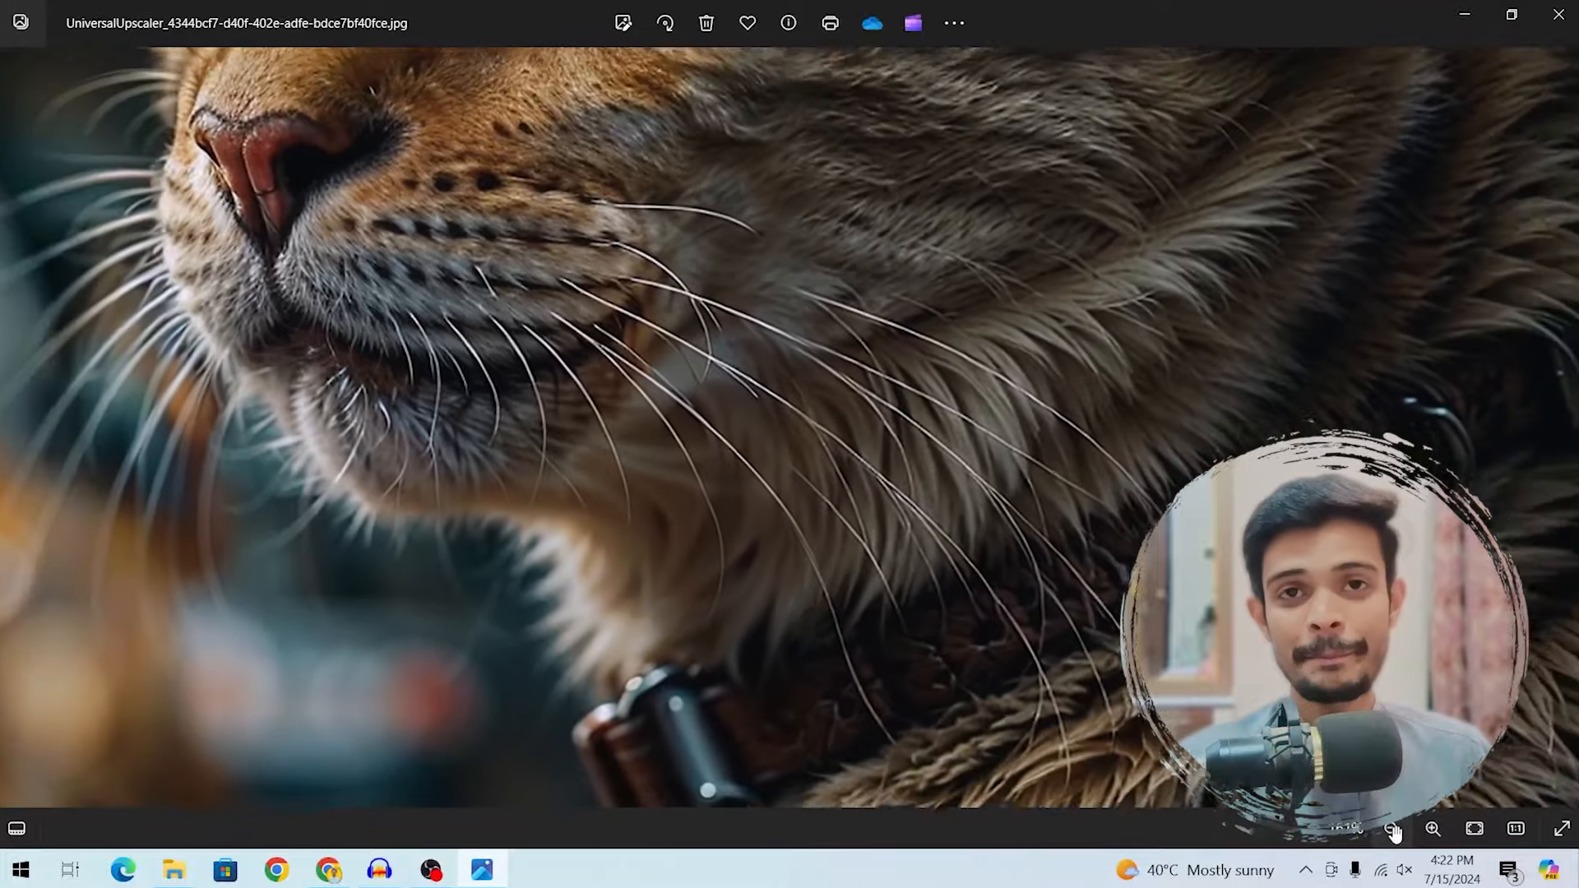
left_click(1391, 830)
left_click(1391, 830)
left_click(1392, 830)
left_click(1391, 829)
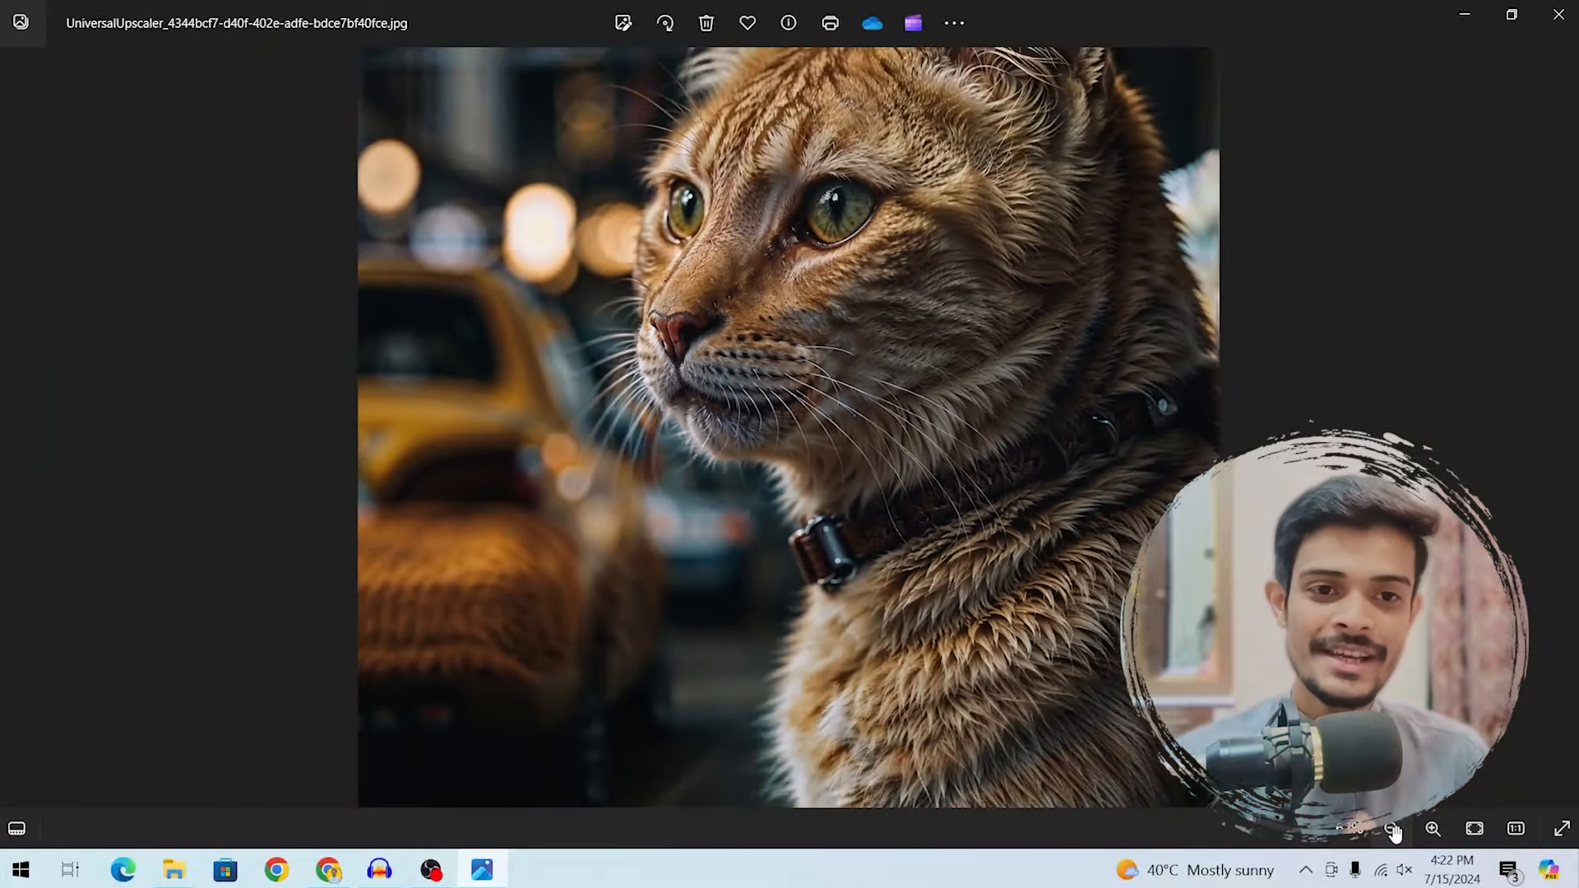
left_click(1391, 830)
left_click(1391, 830)
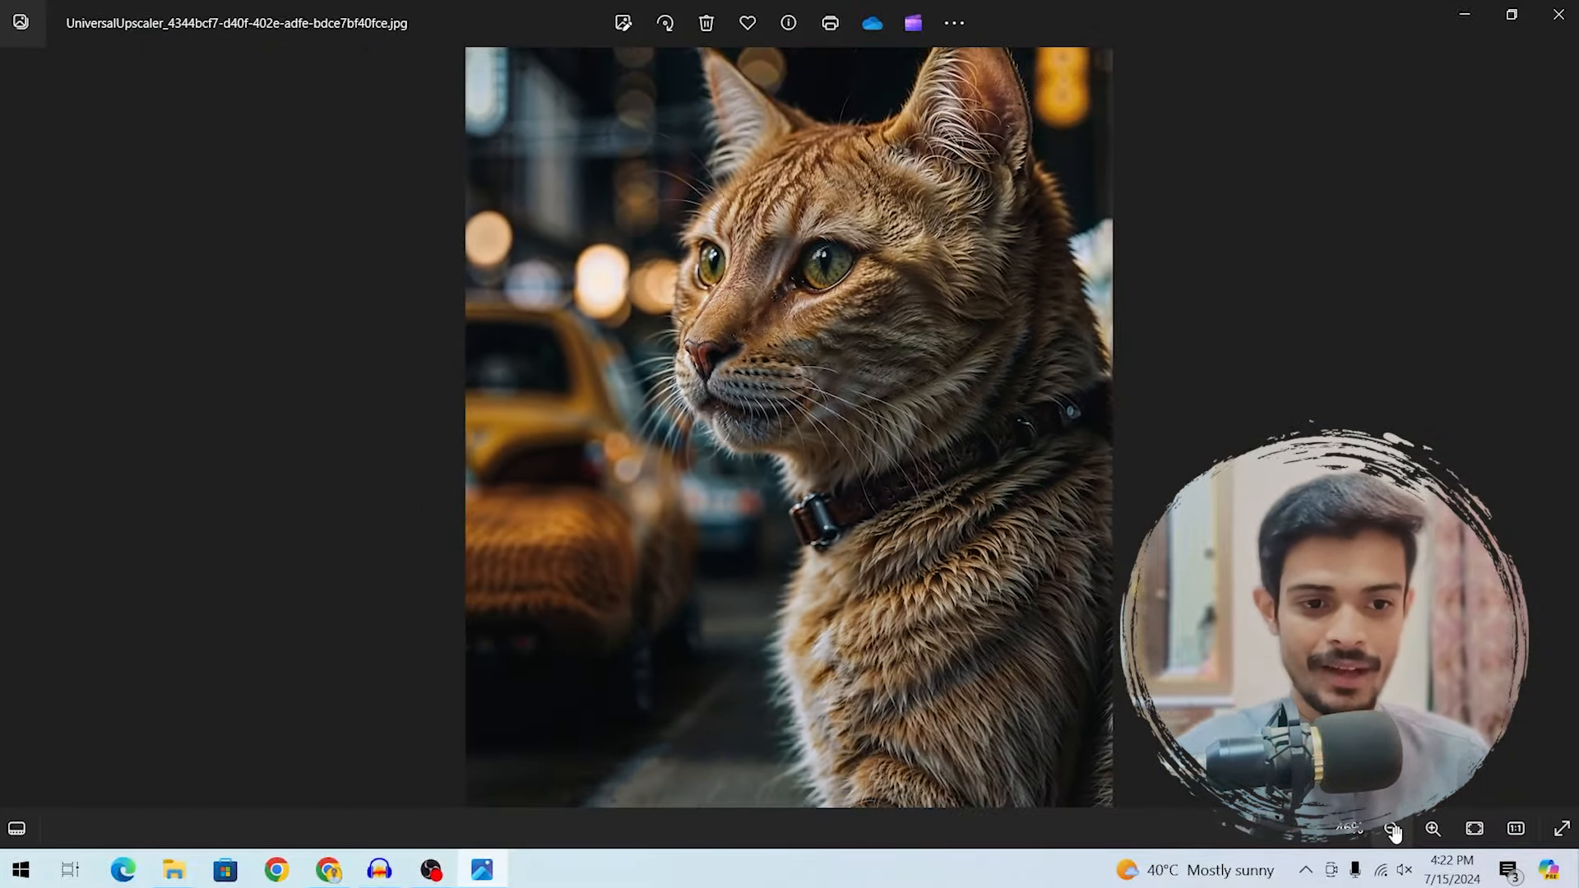
left_click(1391, 830)
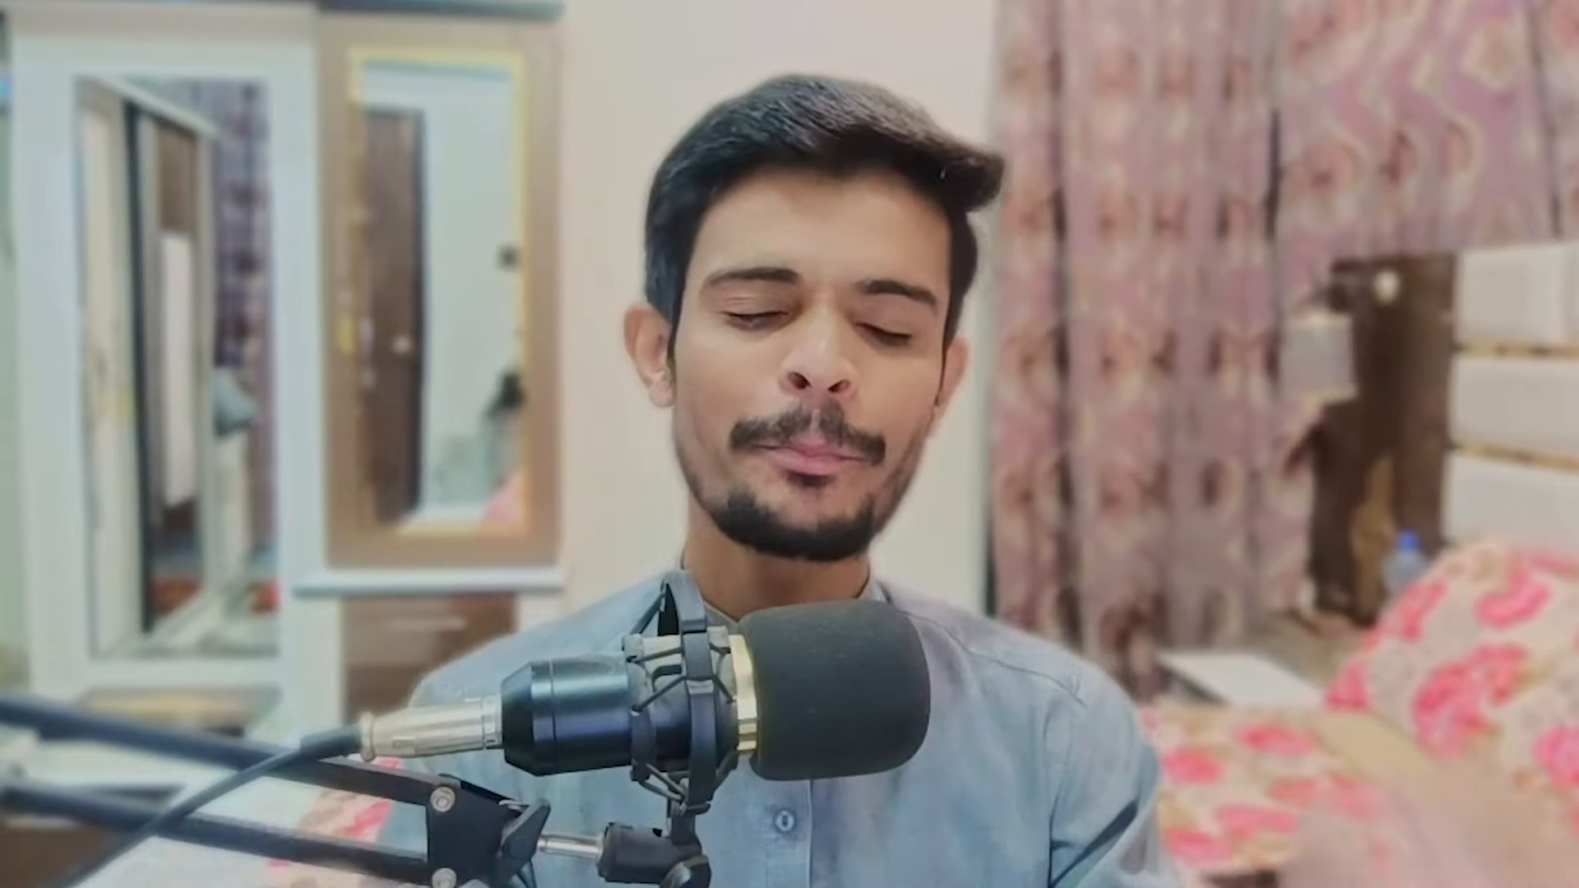